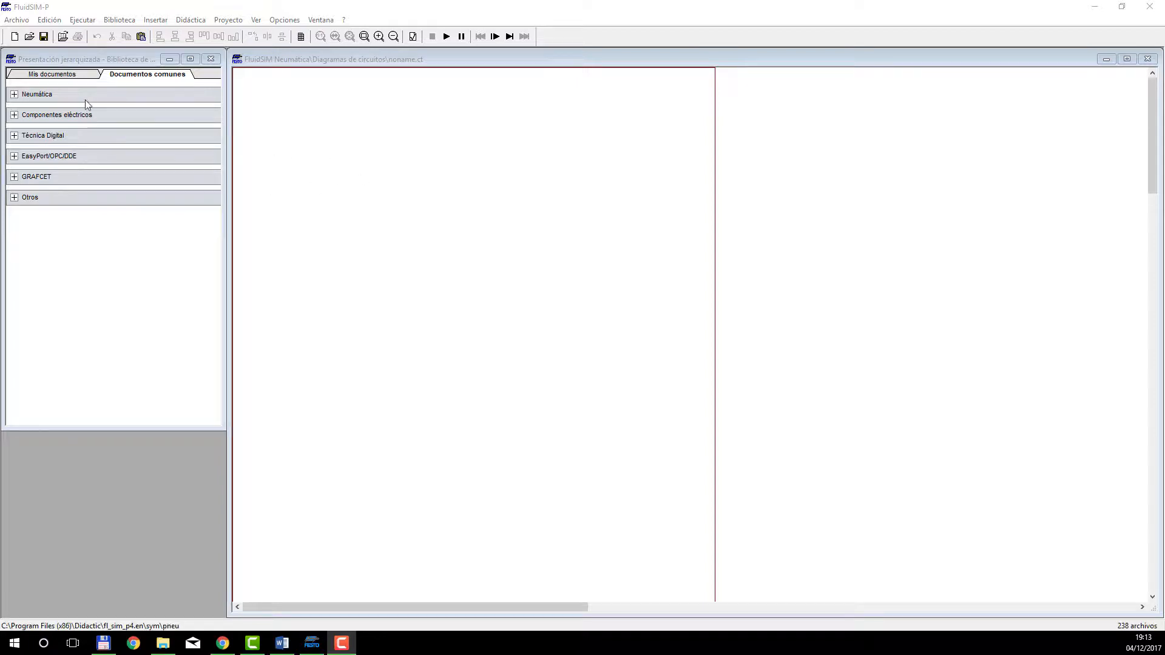
Place a 0V source and a +24V source from the electrical power supply components, with +24V above 0V.
click(14, 116)
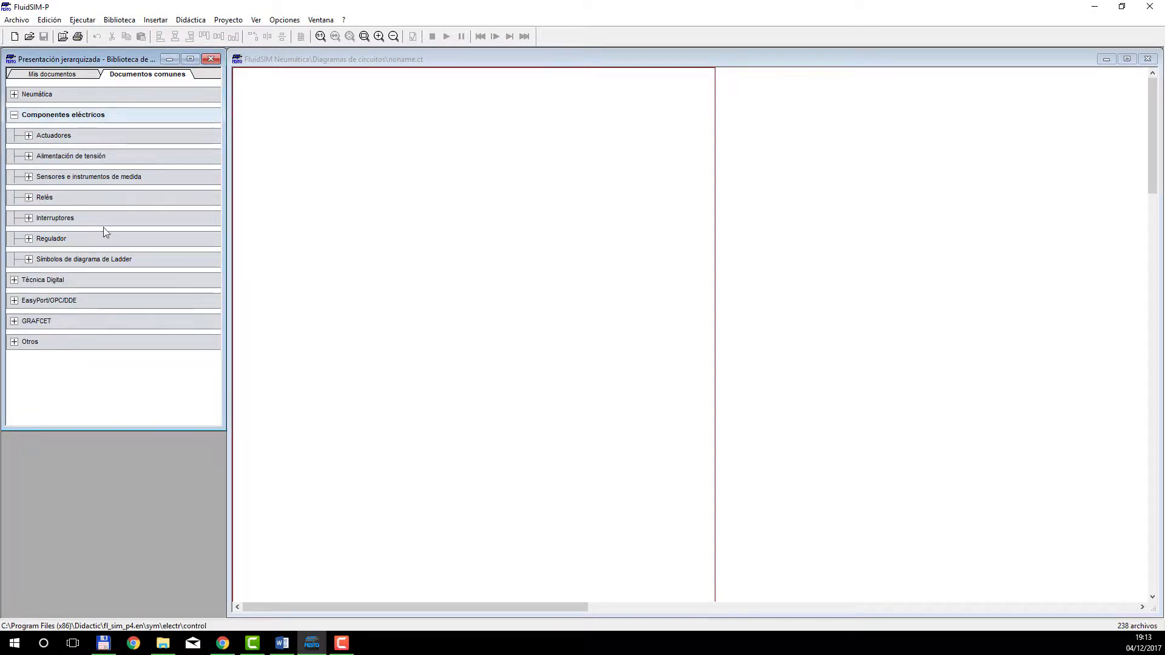
click(26, 159)
drag(25, 182, 289, 278)
drag(67, 184, 265, 288)
click(327, 259)
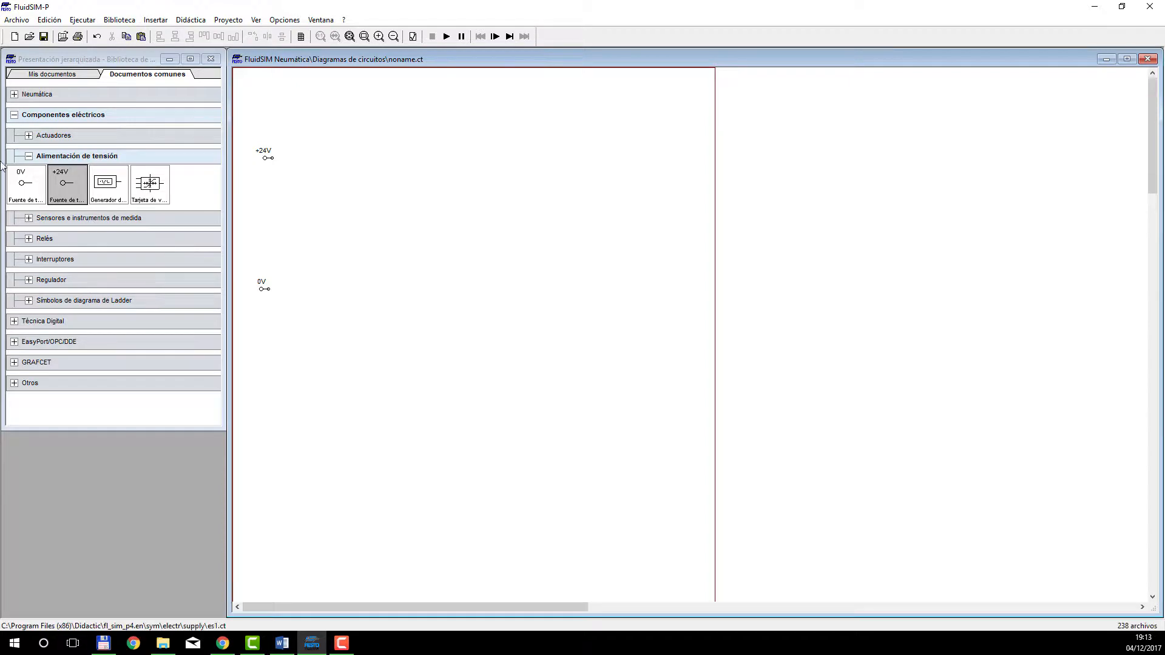
Place a manually operated normally open pushbutton (Pulsador Obturador) beside the +24V source.
click(29, 156)
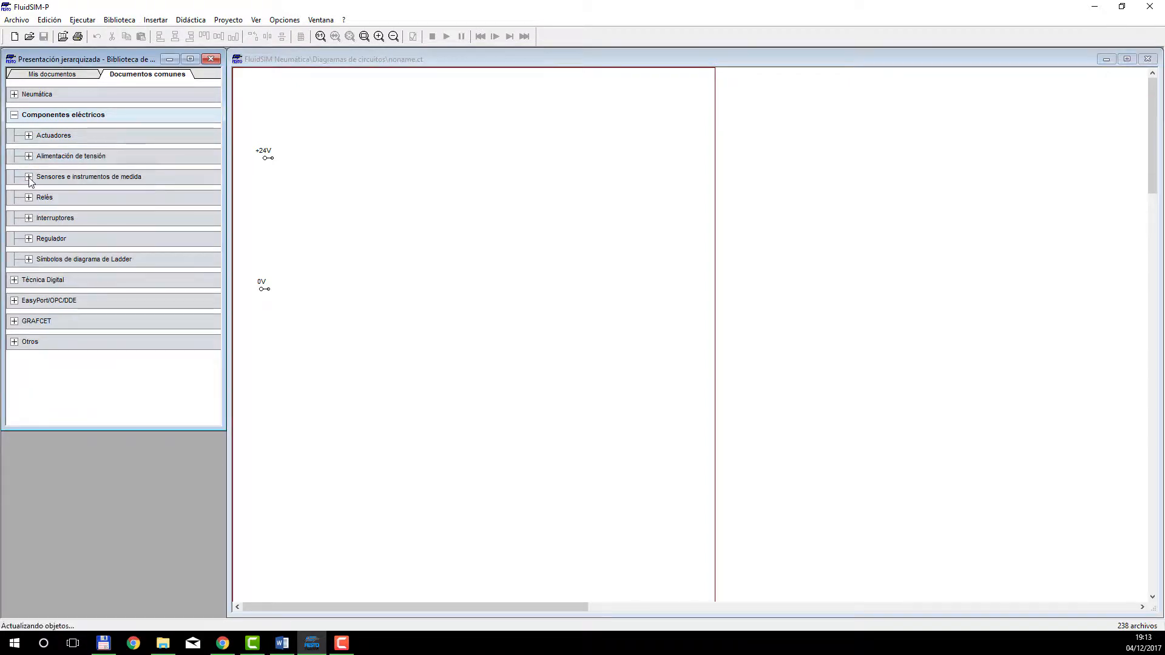
click(29, 176)
click(29, 178)
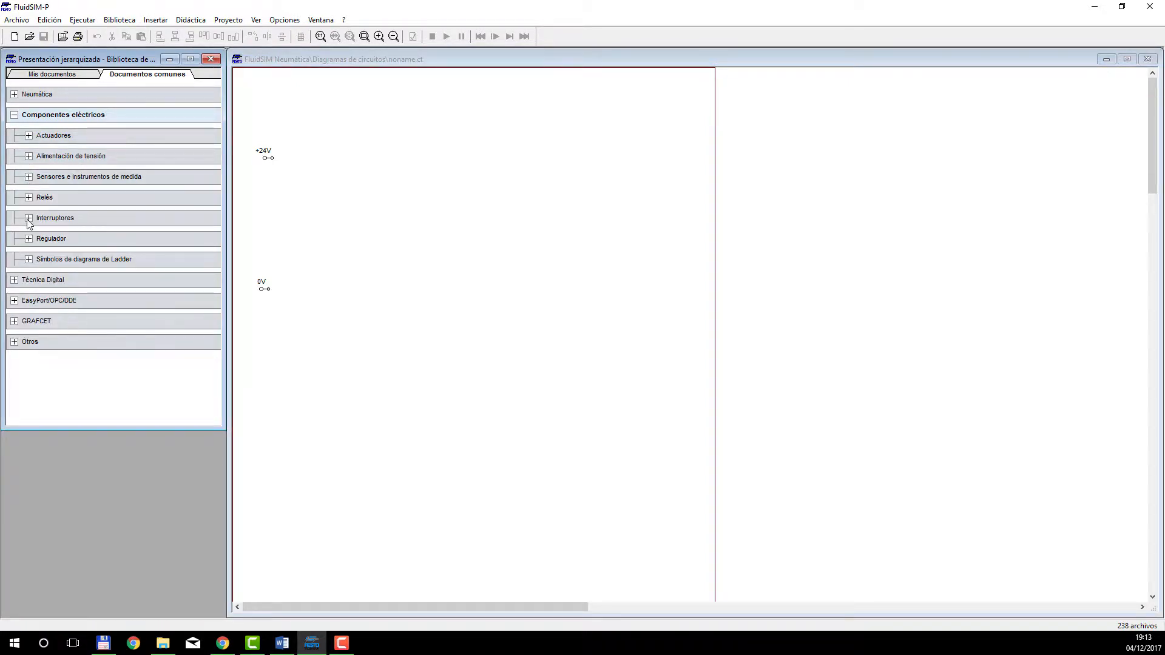
click(28, 218)
click(44, 239)
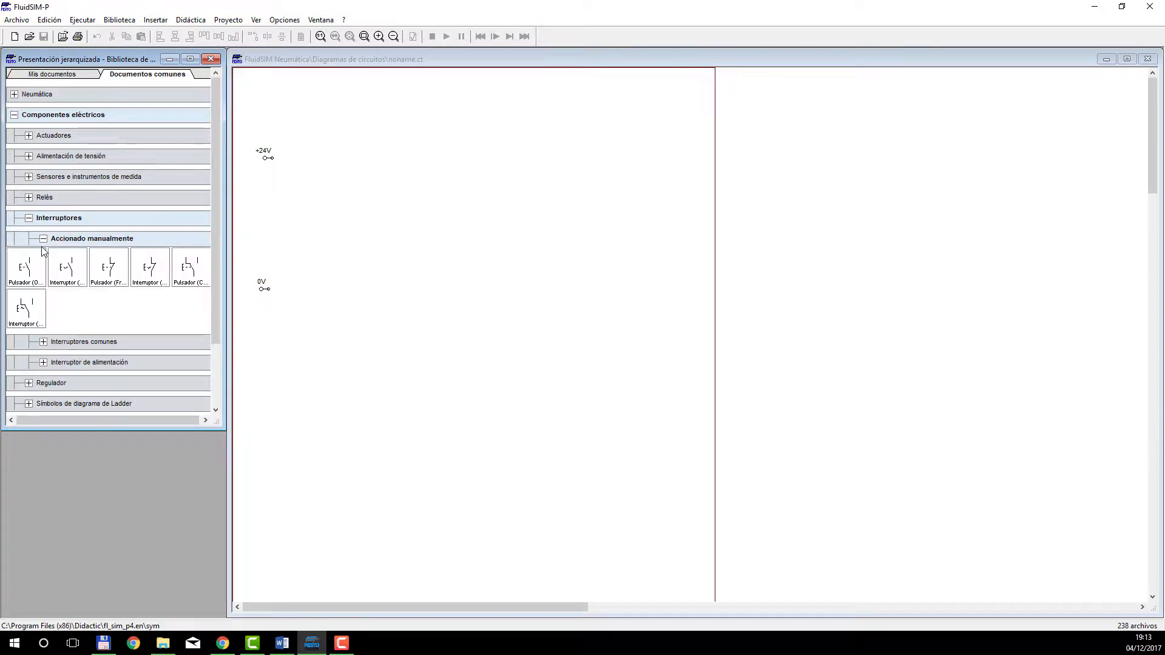
drag(34, 267, 338, 161)
Rotate the pushbutton by 180° and another 90°, and align it horizontally with the +24V source.
right_click(330, 152)
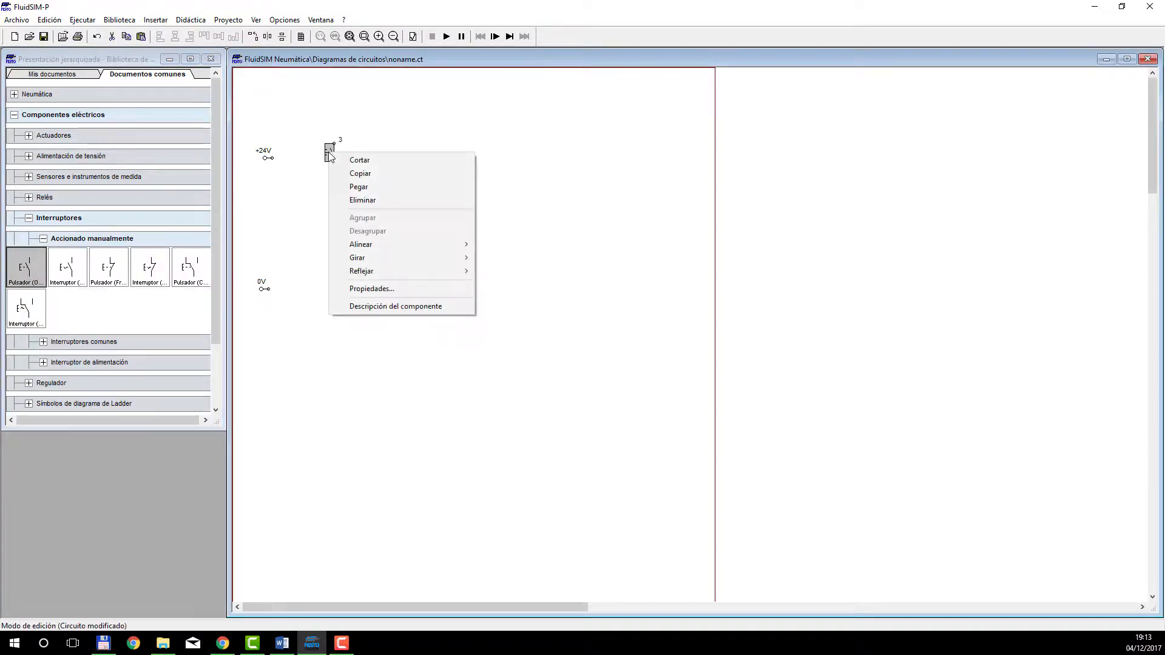
mouse_move(384, 255)
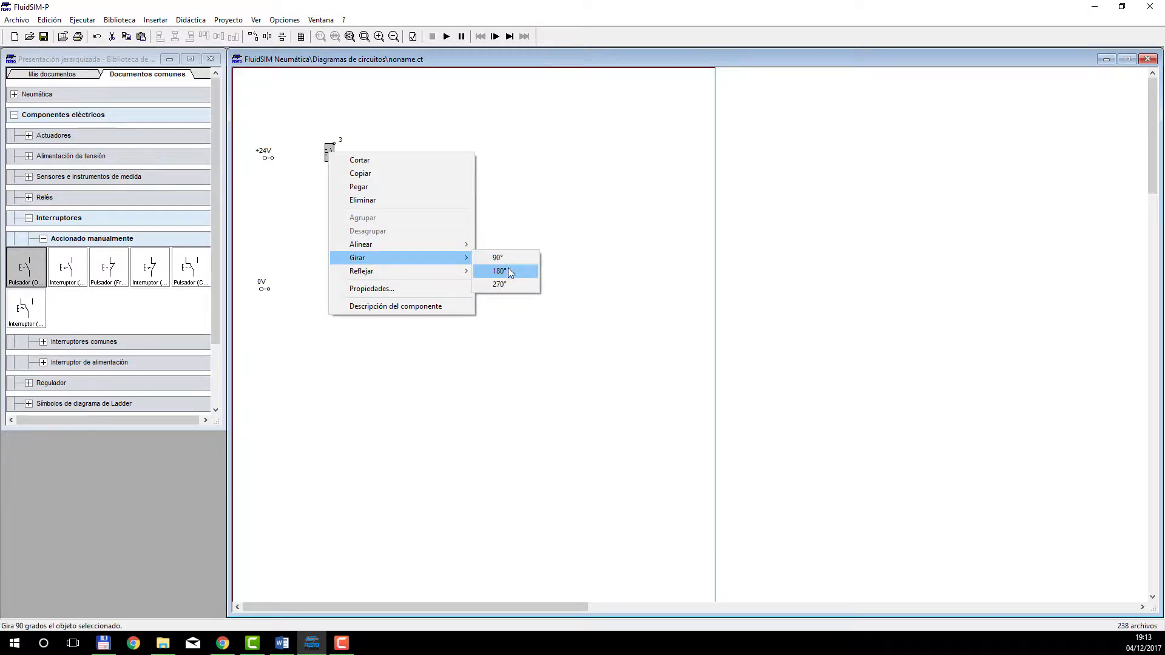
click(508, 271)
right_click(330, 153)
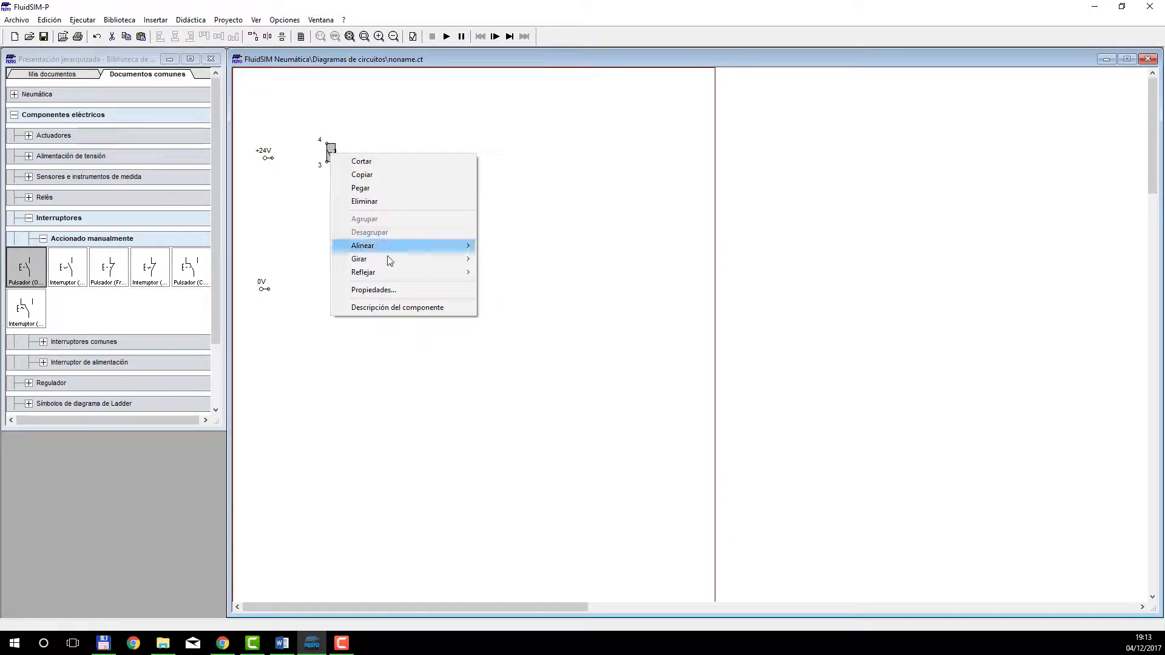
mouse_move(392, 266)
click(515, 260)
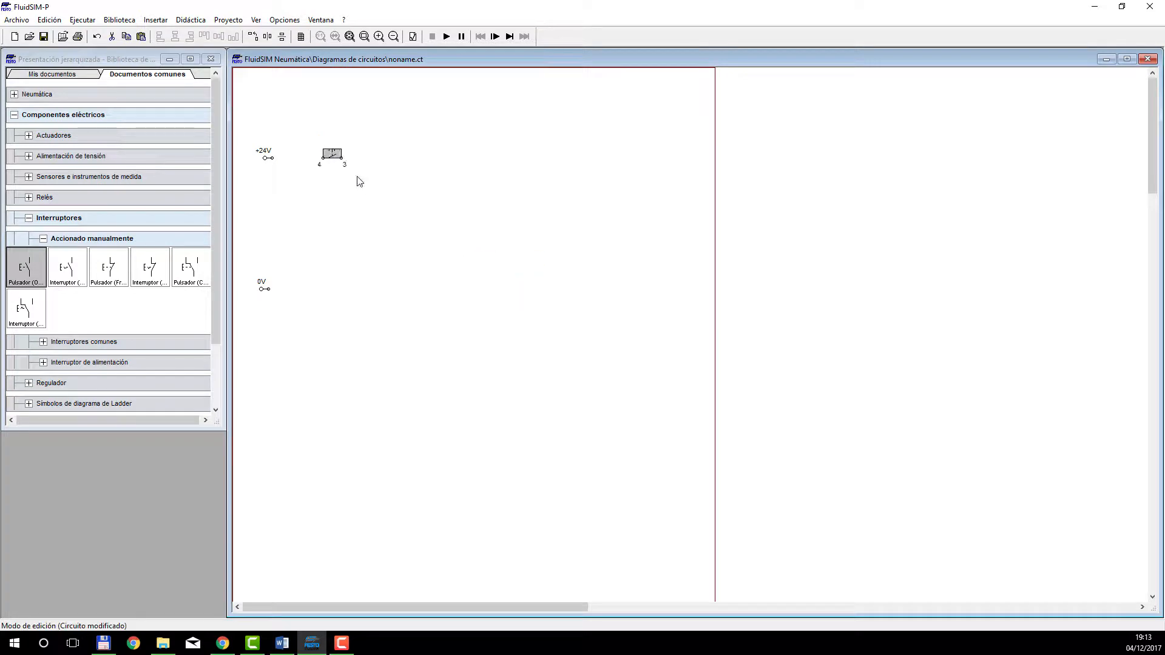
drag(331, 157, 298, 156)
click(305, 177)
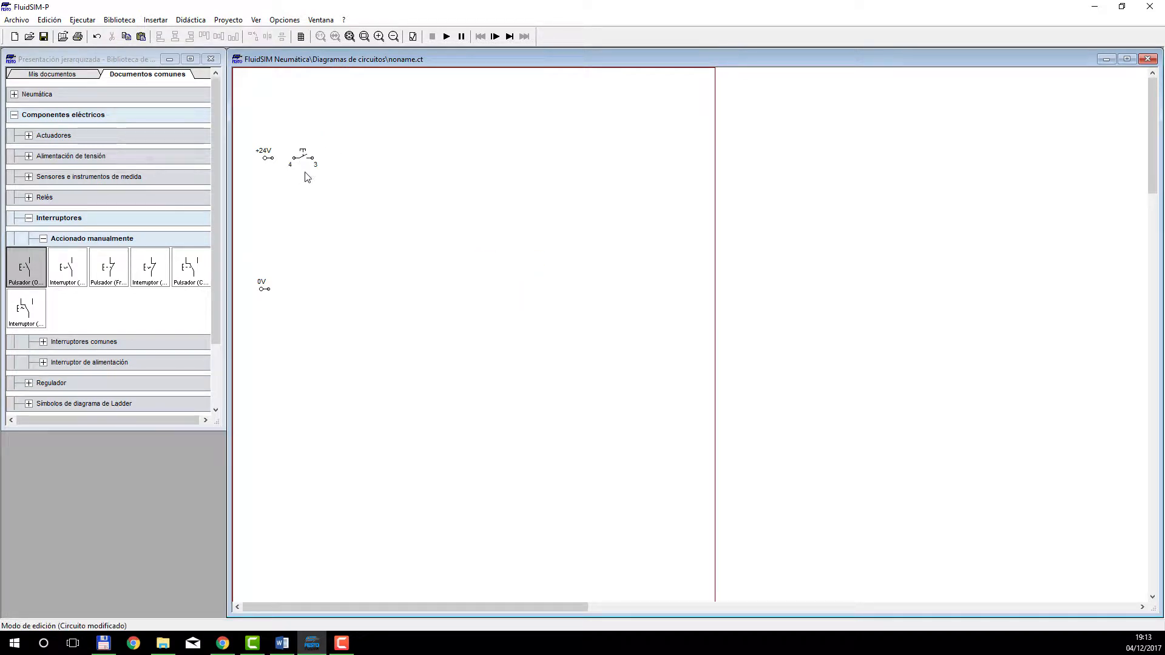
right_click(314, 210)
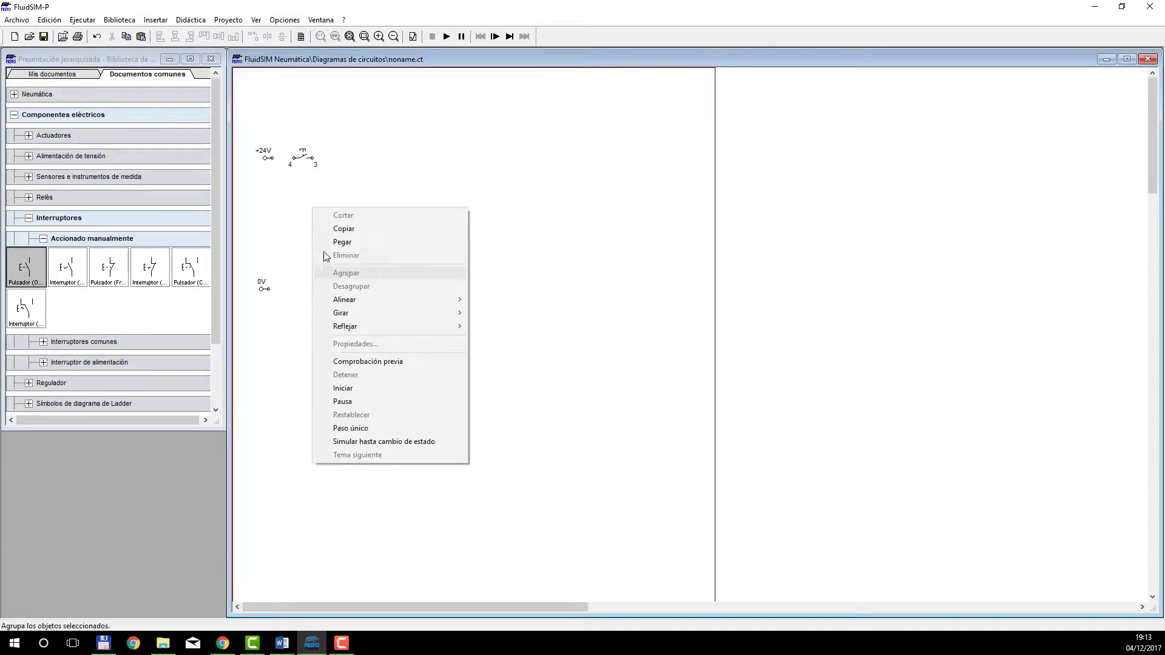
click(271, 239)
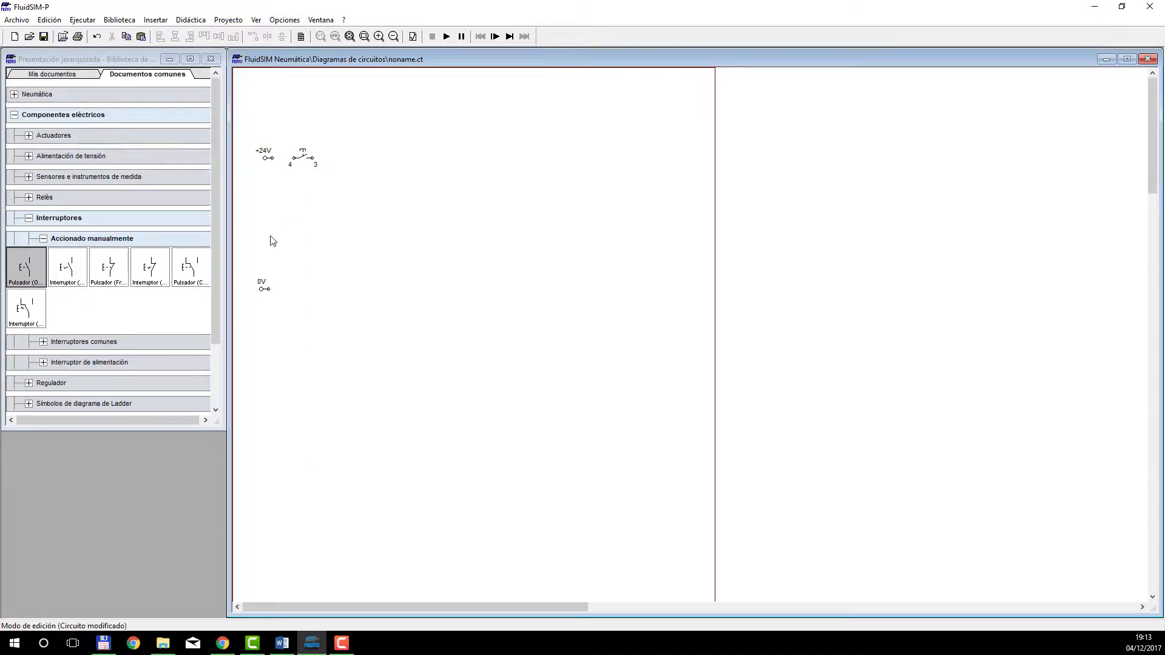
Place an Obturador contact from the common switches (Interruptores comunes) below the pushbutton.
click(43, 238)
click(43, 259)
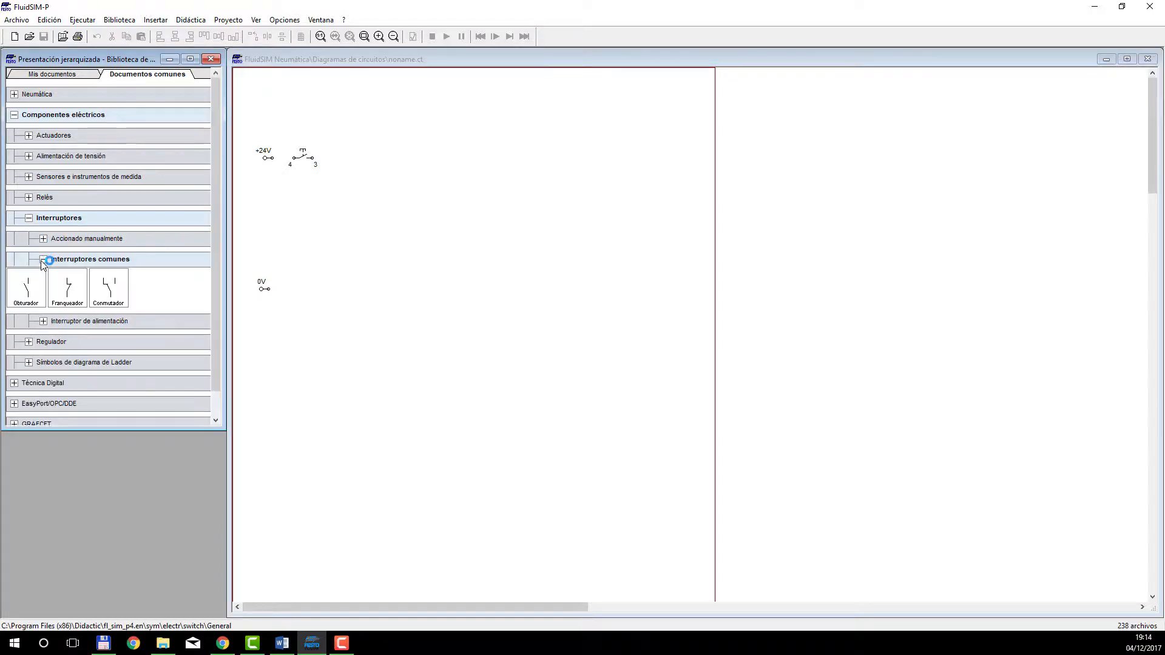
right_click(48, 265)
click(155, 280)
drag(35, 285, 307, 213)
click(346, 244)
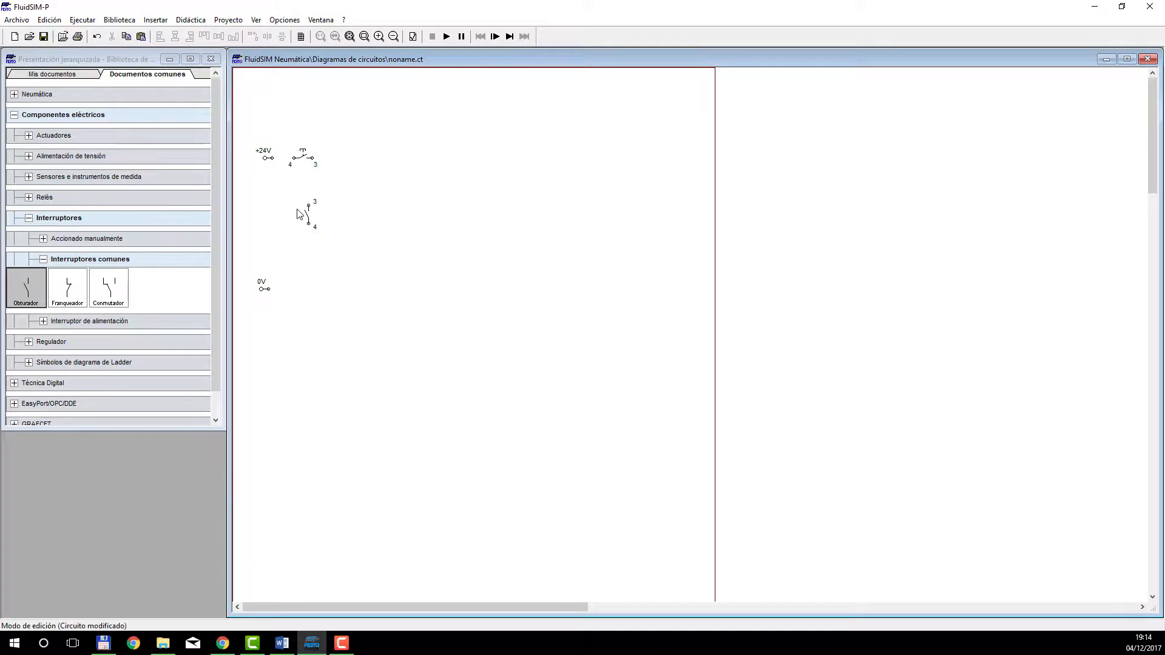
Rotate the Obturador contact by 90° and another 180°, and align it directly under the pushbutton.
click(307, 215)
right_click(306, 217)
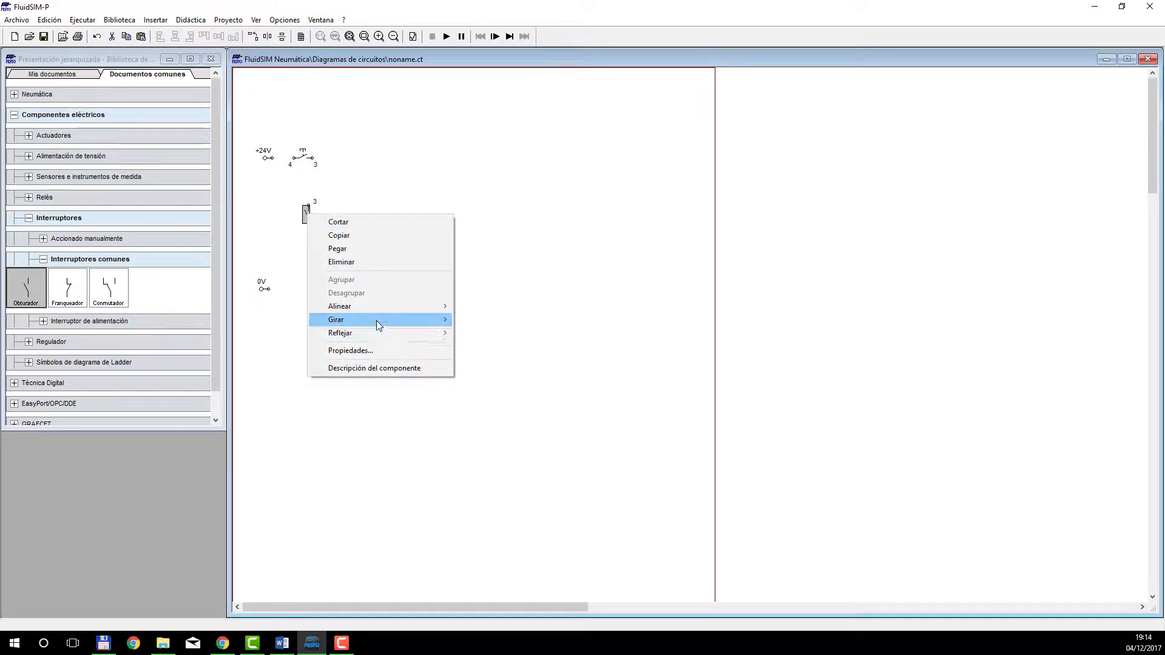
mouse_move(377, 321)
click(476, 319)
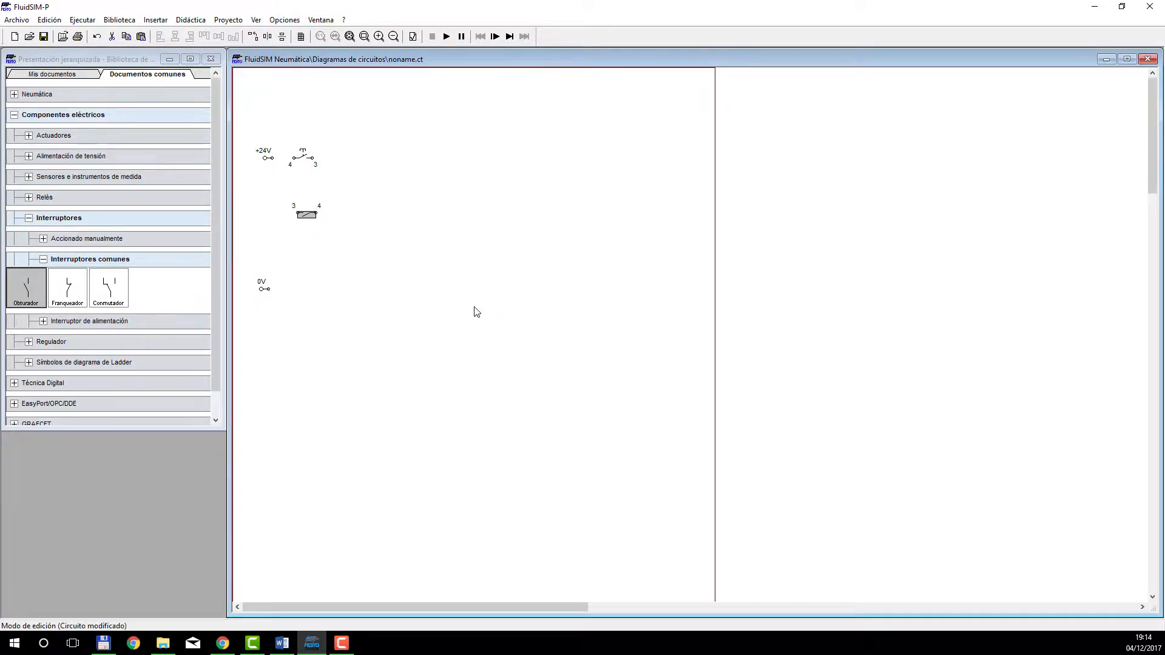
right_click(309, 215)
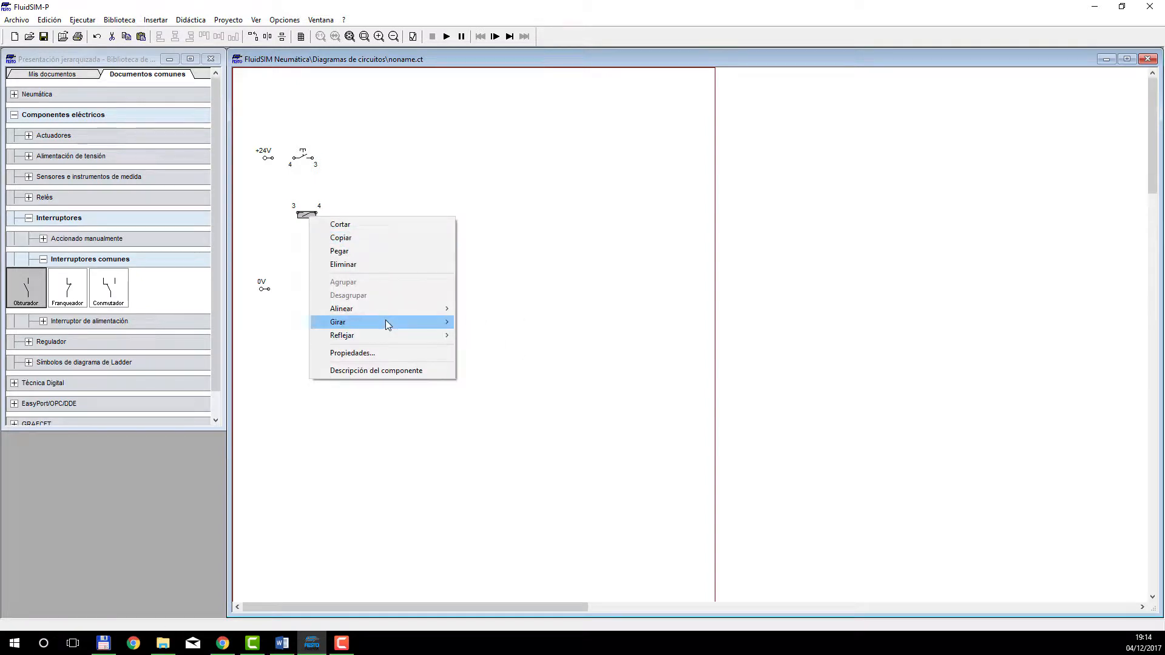
mouse_move(386, 321)
click(475, 336)
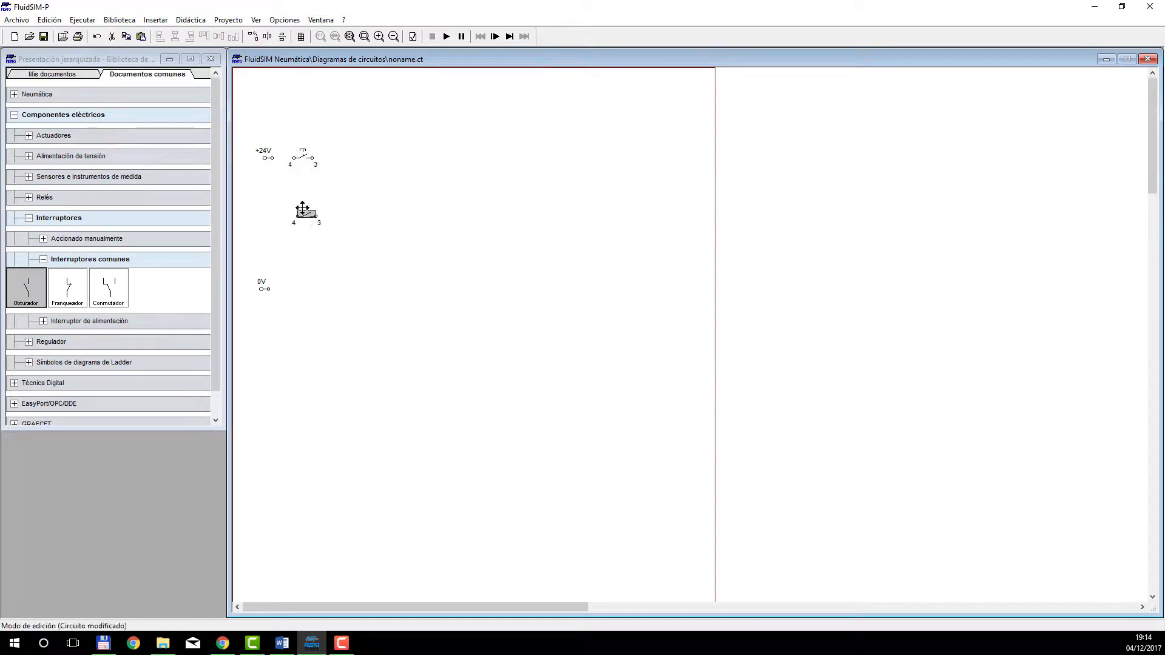
drag(306, 210, 298, 201)
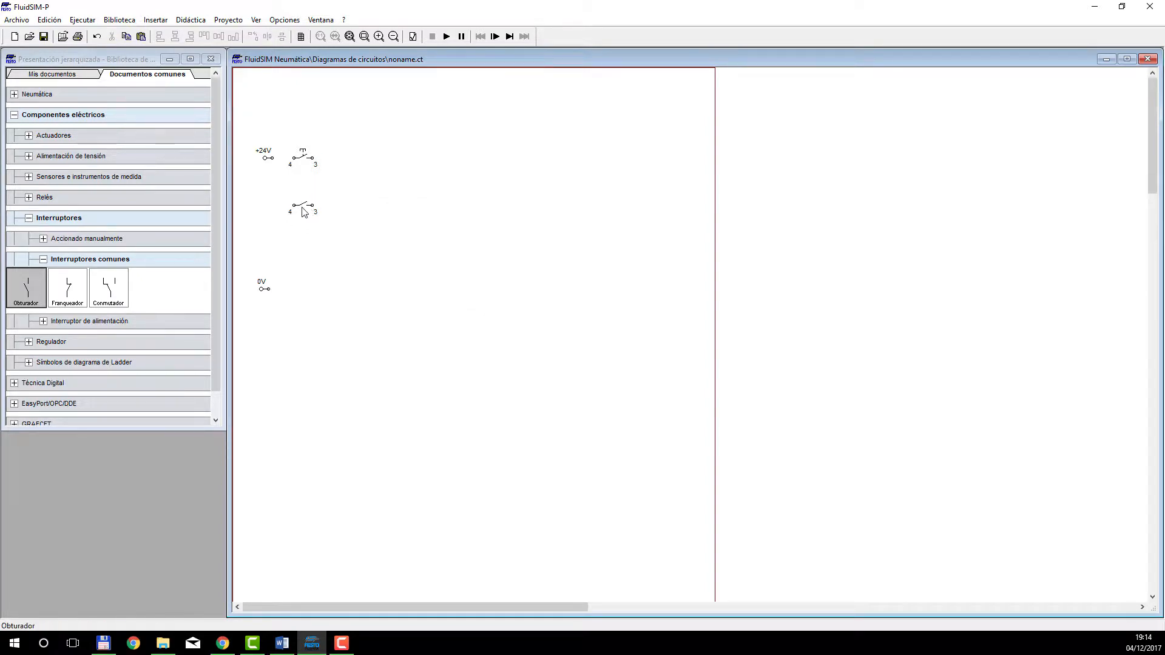
Set the Obturador contact's actuation to Rodillo interruptor de fin de curso and its label to A1.
double_click(303, 204)
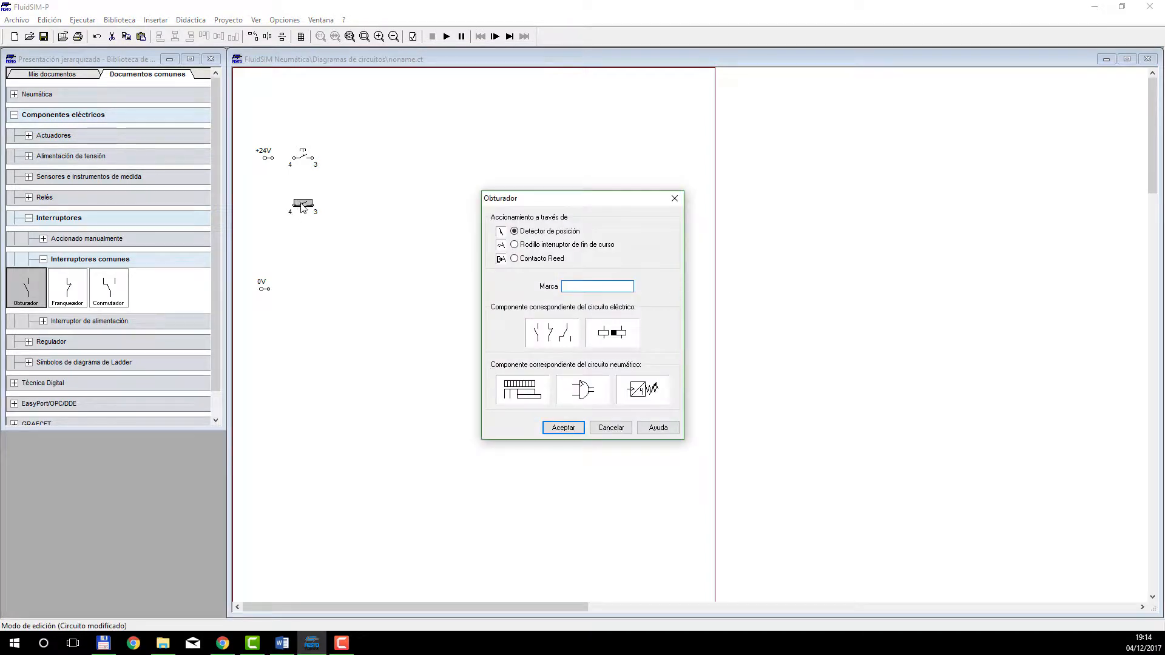
click(515, 246)
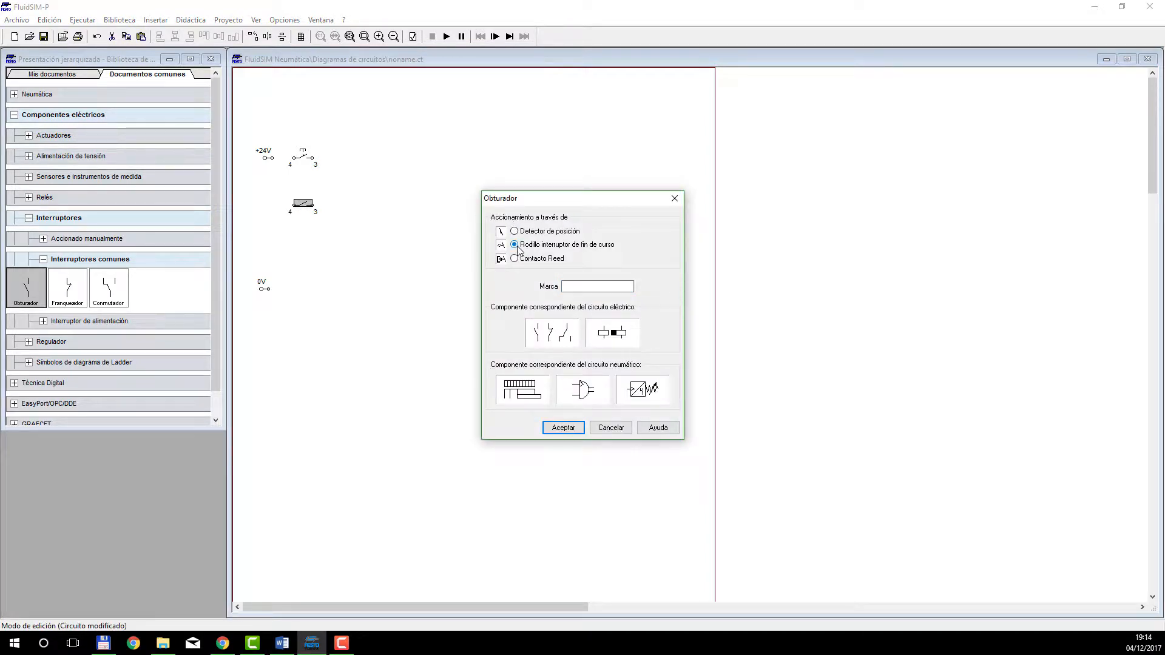
click(598, 287)
click(563, 428)
Wire the +24V source to terminal 4 of the pushbutton and branch that line to terminal 4 of A1.
click(440, 267)
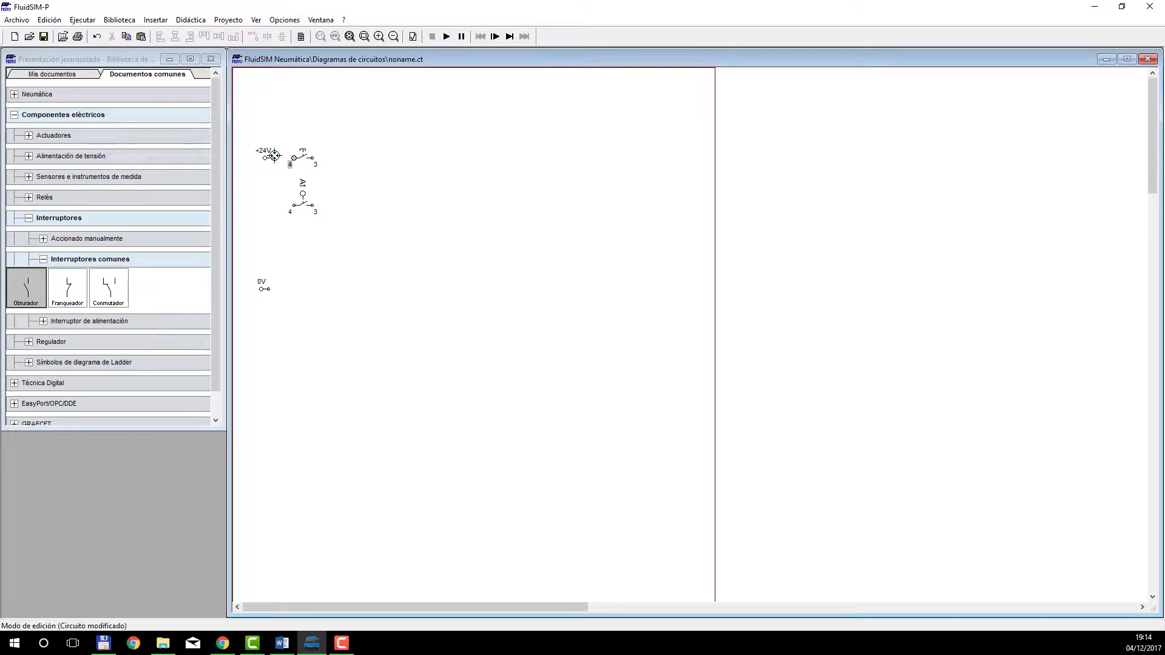
drag(274, 156, 294, 158)
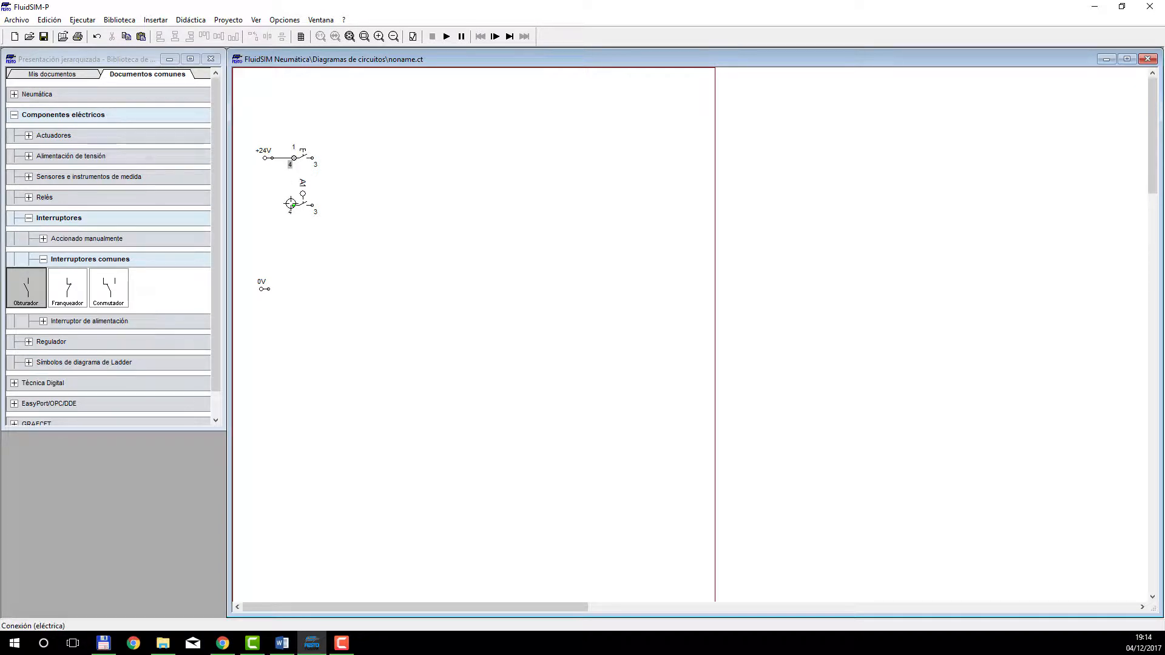
drag(283, 157, 294, 205)
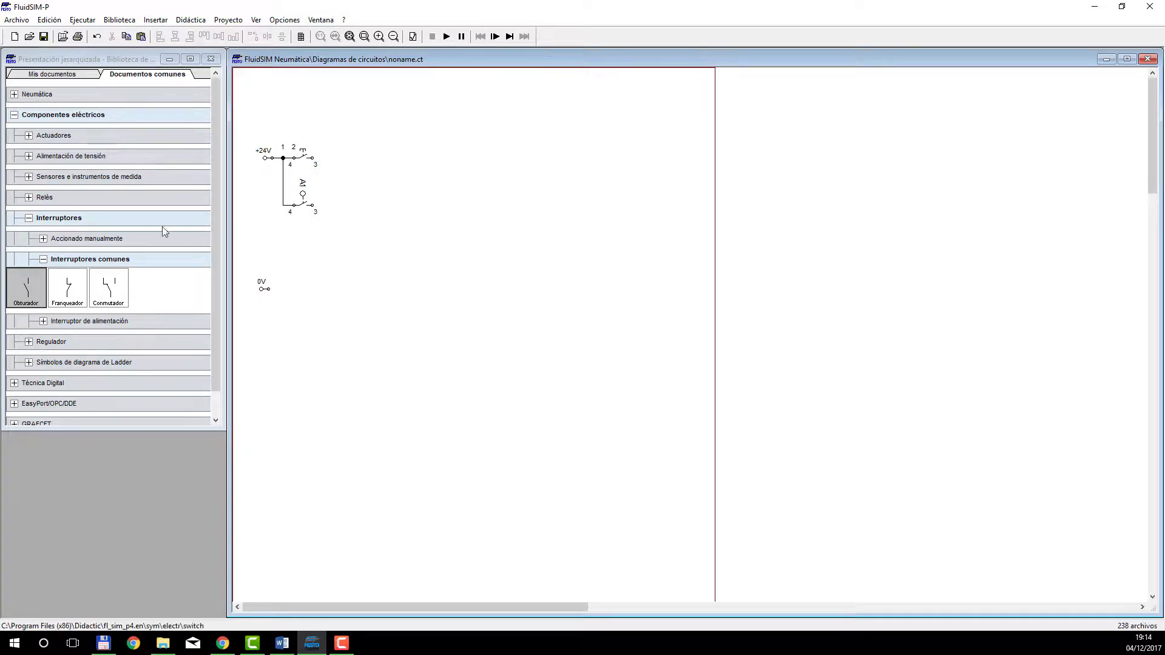
Place a GRAFCET I/O block from the GRAFCET library category beside the two contacts.
click(43, 259)
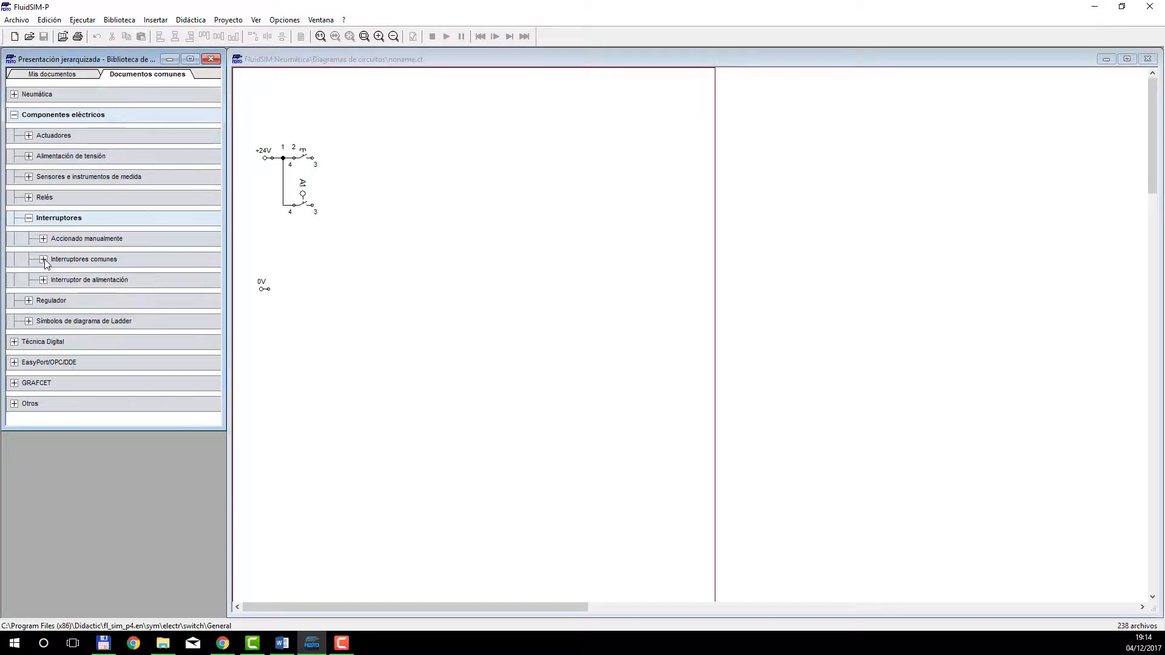
click(14, 383)
scroll(37, 360, down, 3)
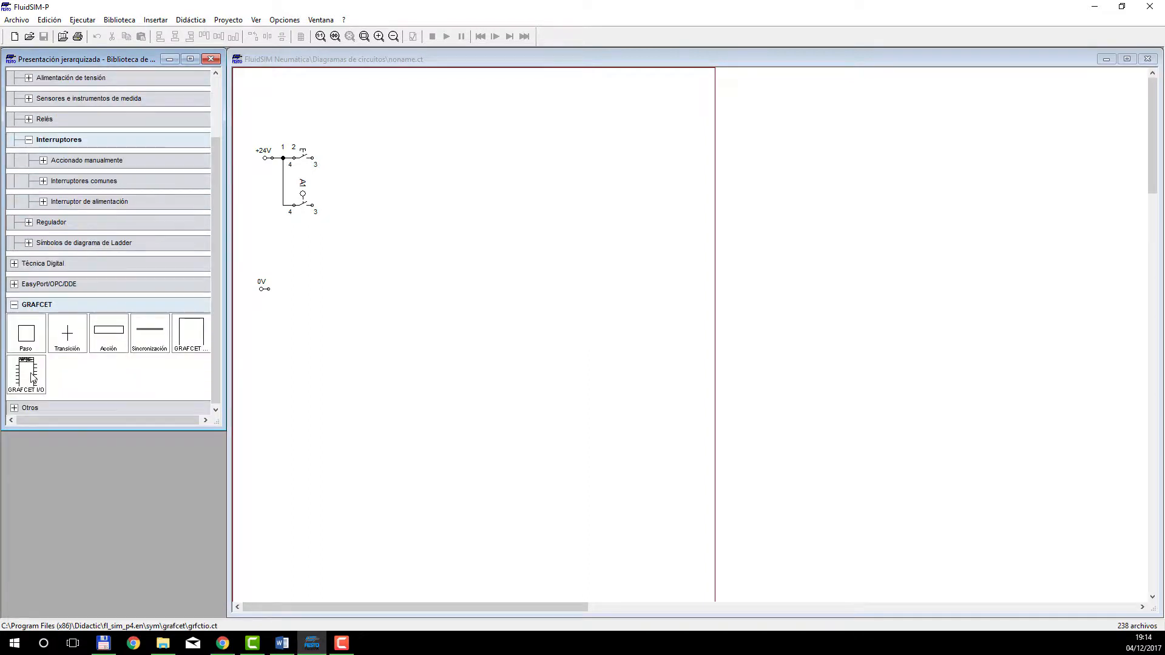
drag(27, 373, 378, 194)
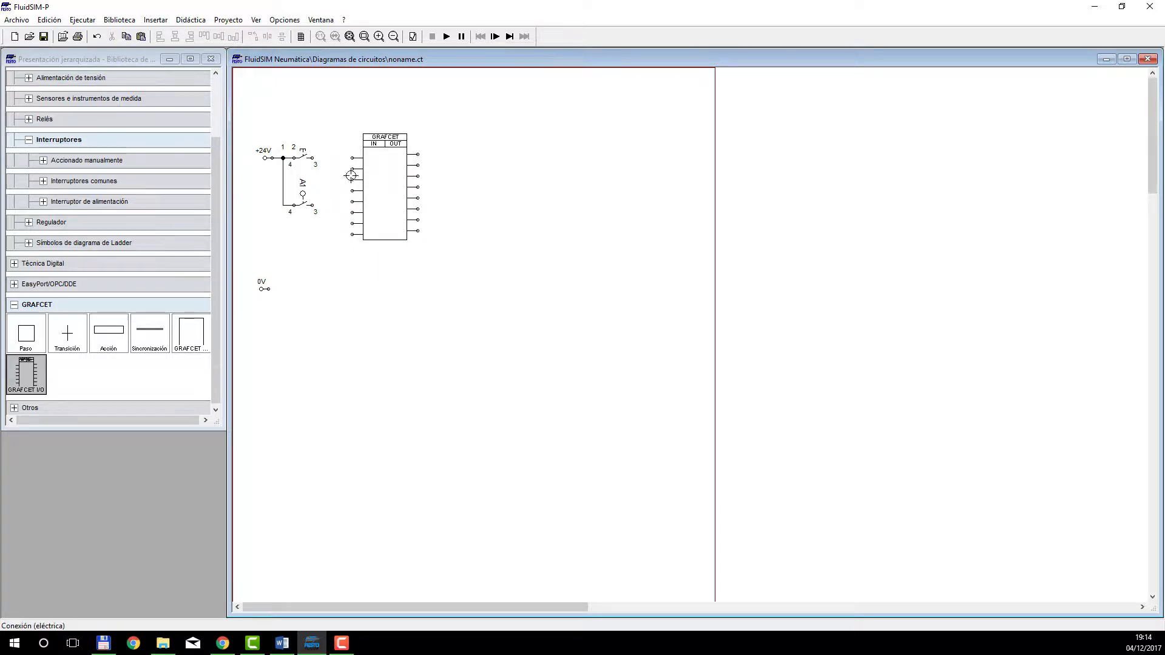
Name the GRAFCET block's inputs I1 to I8 and its outputs Q1 to Q8.
double_click(381, 166)
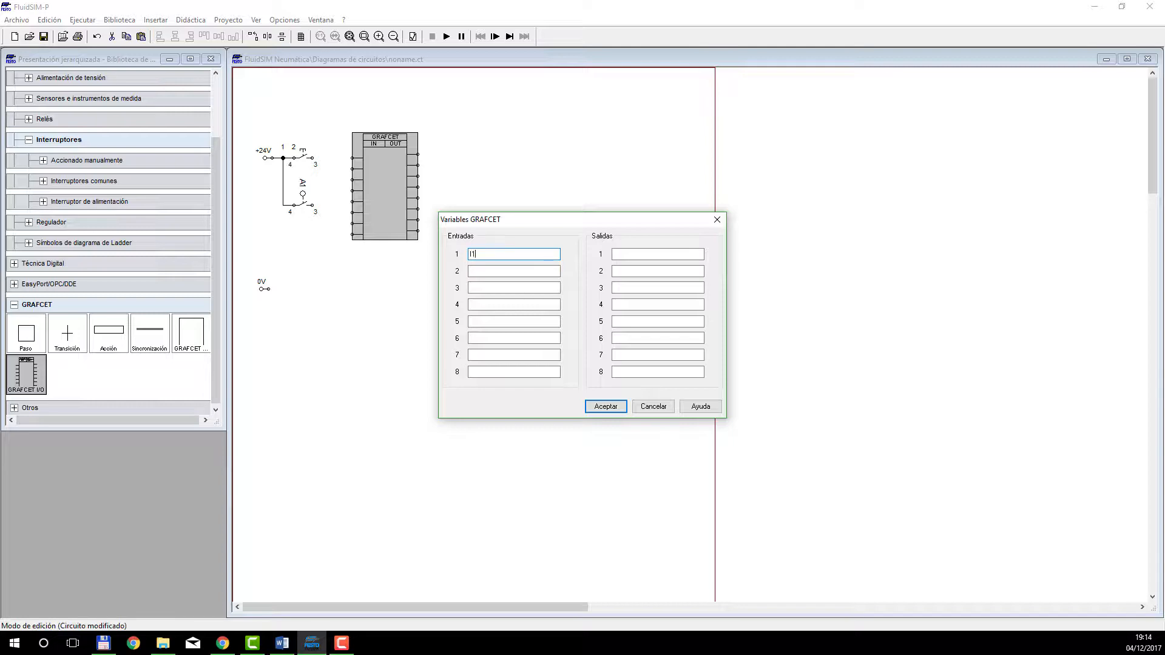
key(Tab)
text(I)
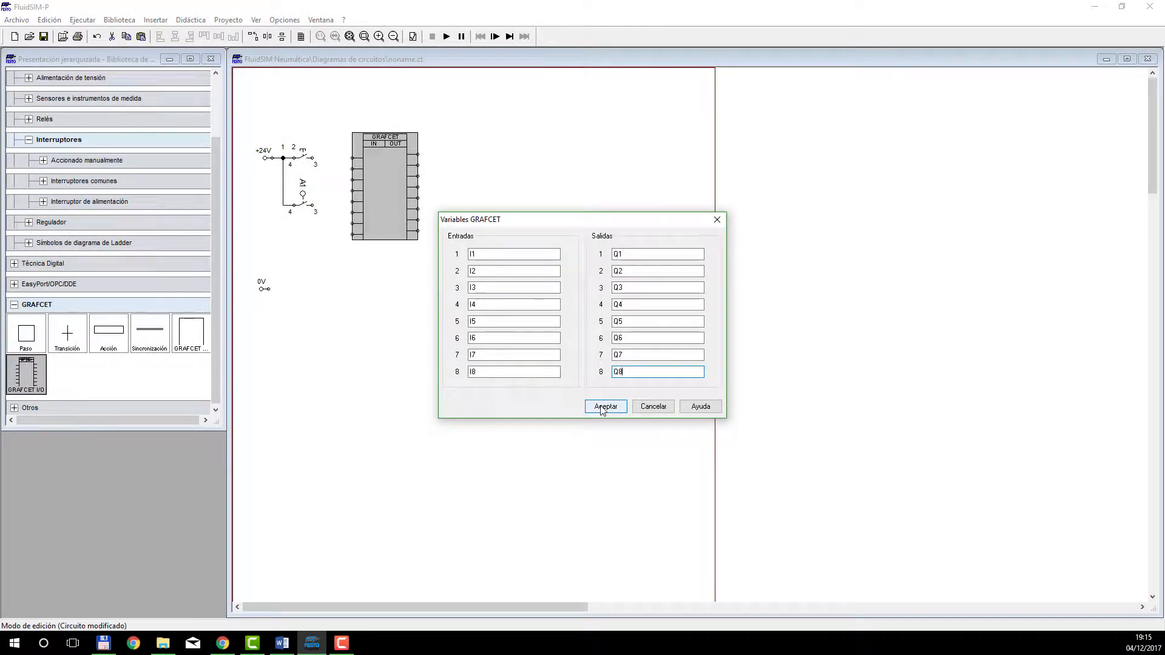
click(604, 407)
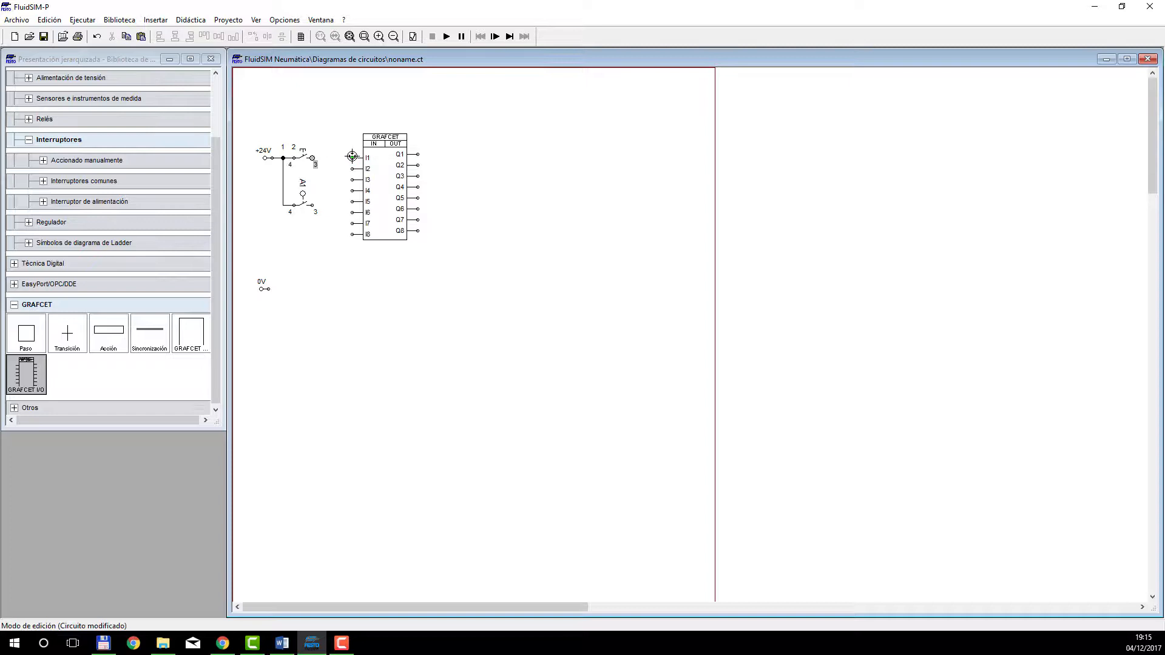
Wire the pushbutton to input I1 and the A1 contact to input I2, and label the pushbutton S1.
drag(352, 158, 313, 158)
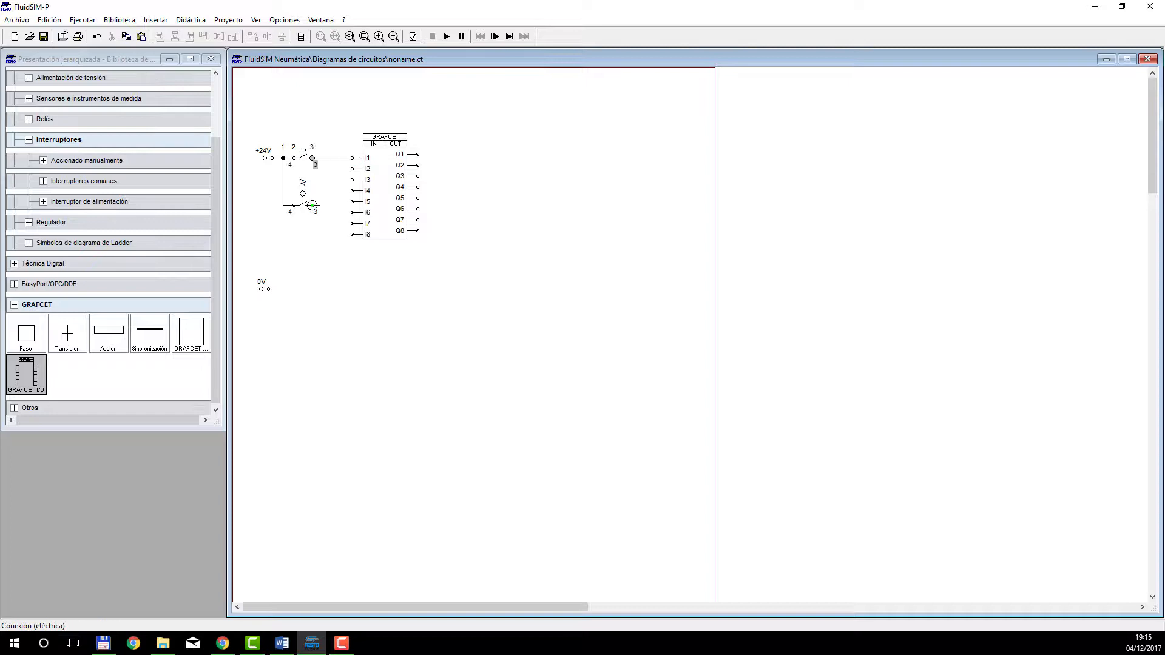
drag(313, 205, 352, 170)
double_click(309, 155)
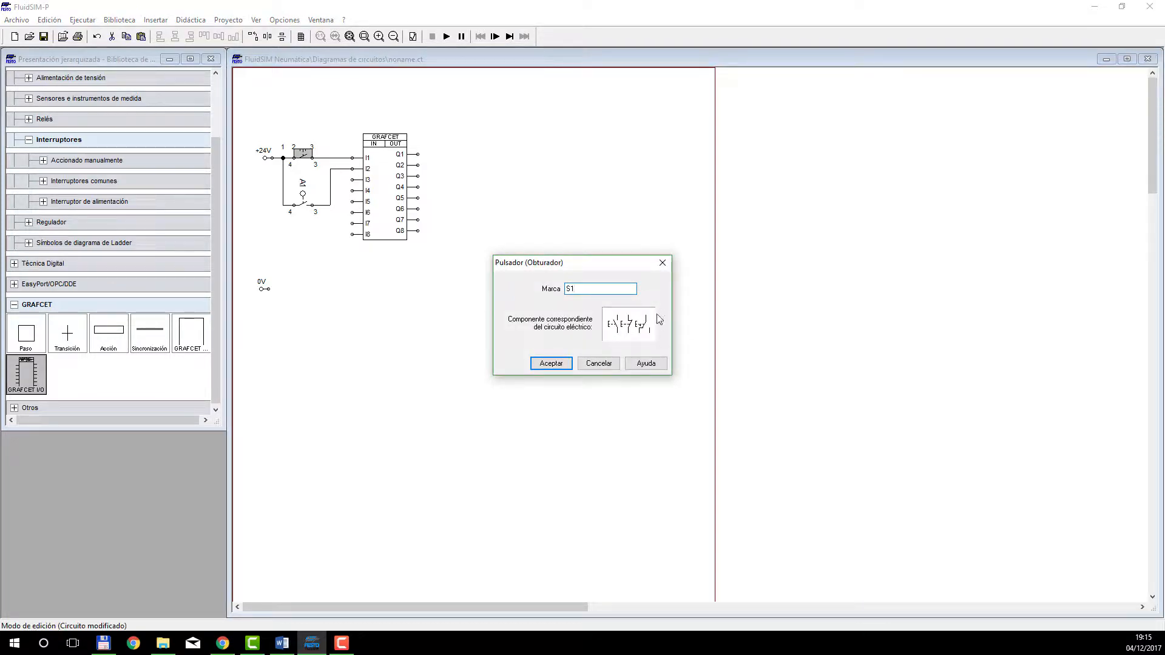
click(562, 364)
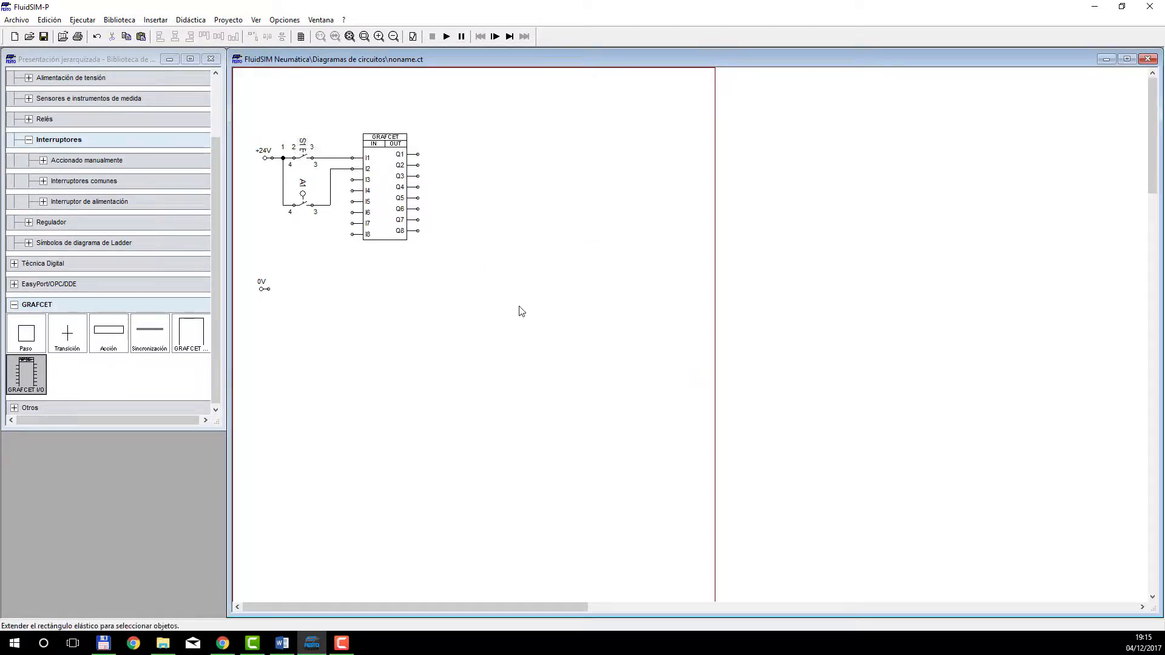
Close the GRAFCET and Interruptores library categories and open Relés under the electrical components.
click(14, 305)
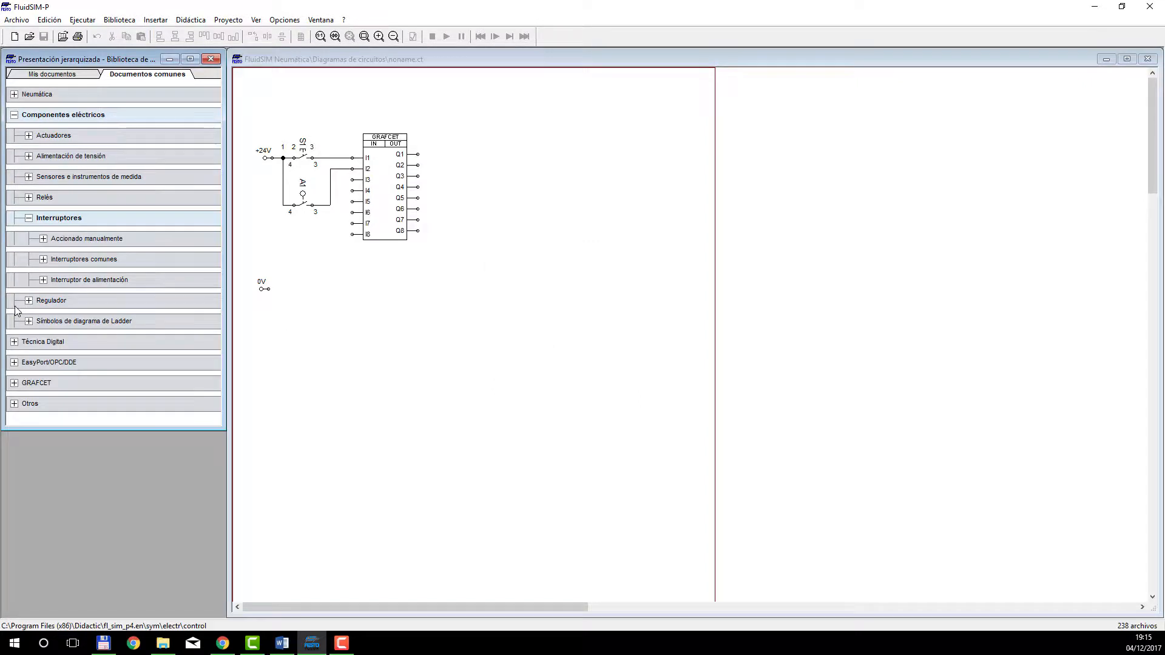
click(28, 218)
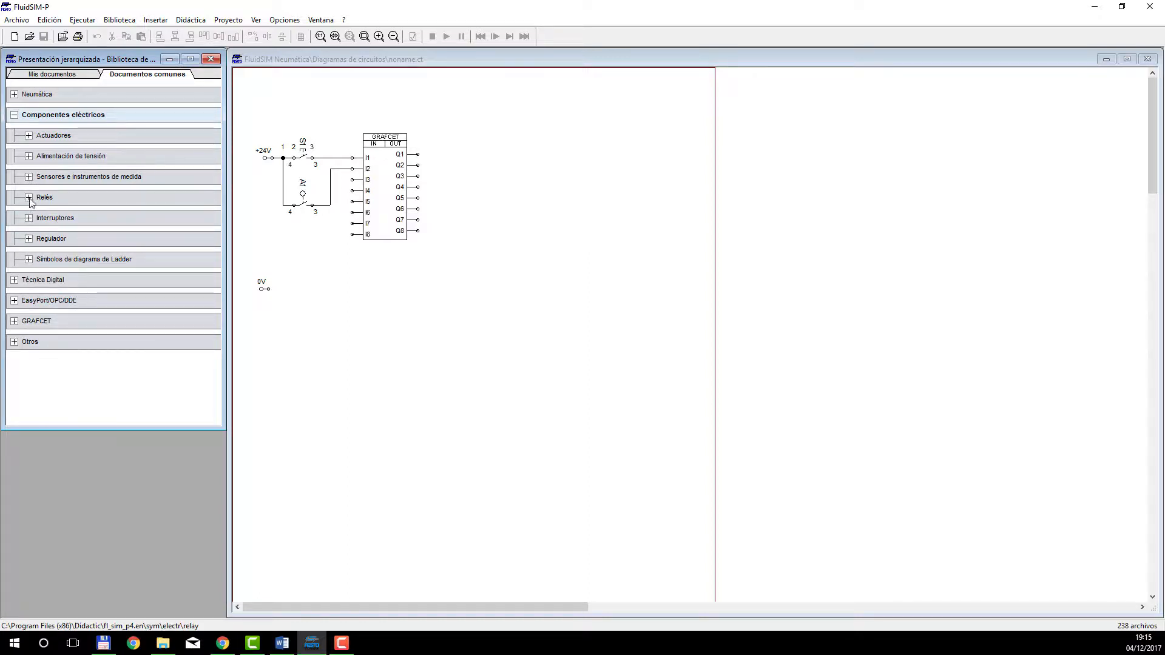
click(29, 198)
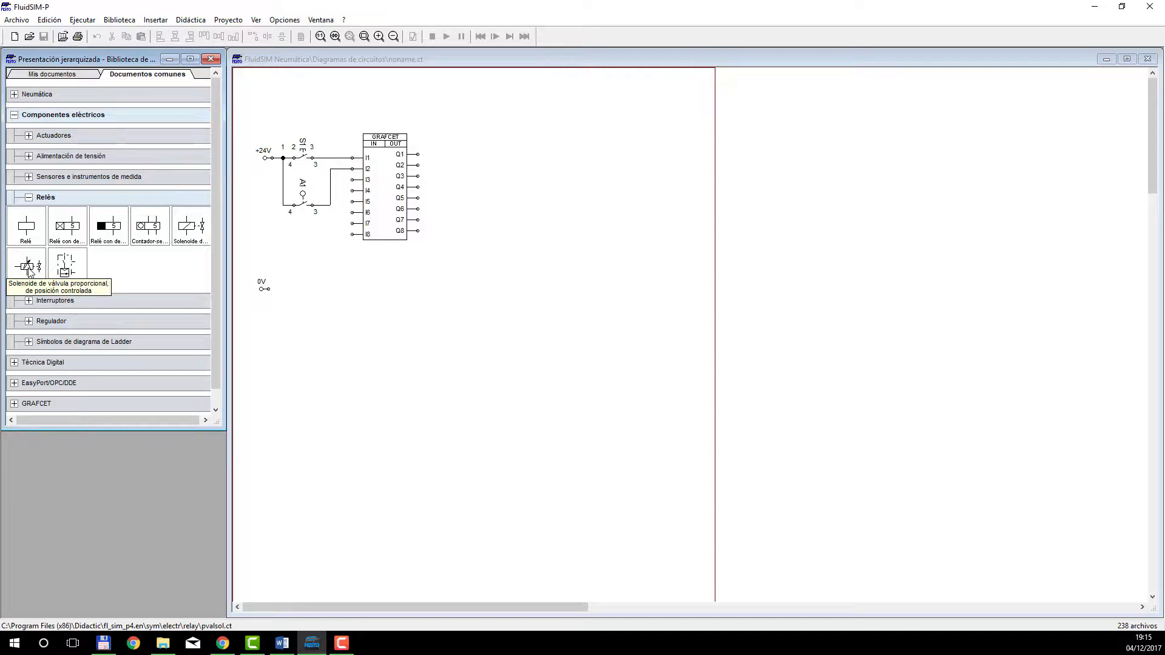
drag(26, 265, 450, 250)
click(454, 256)
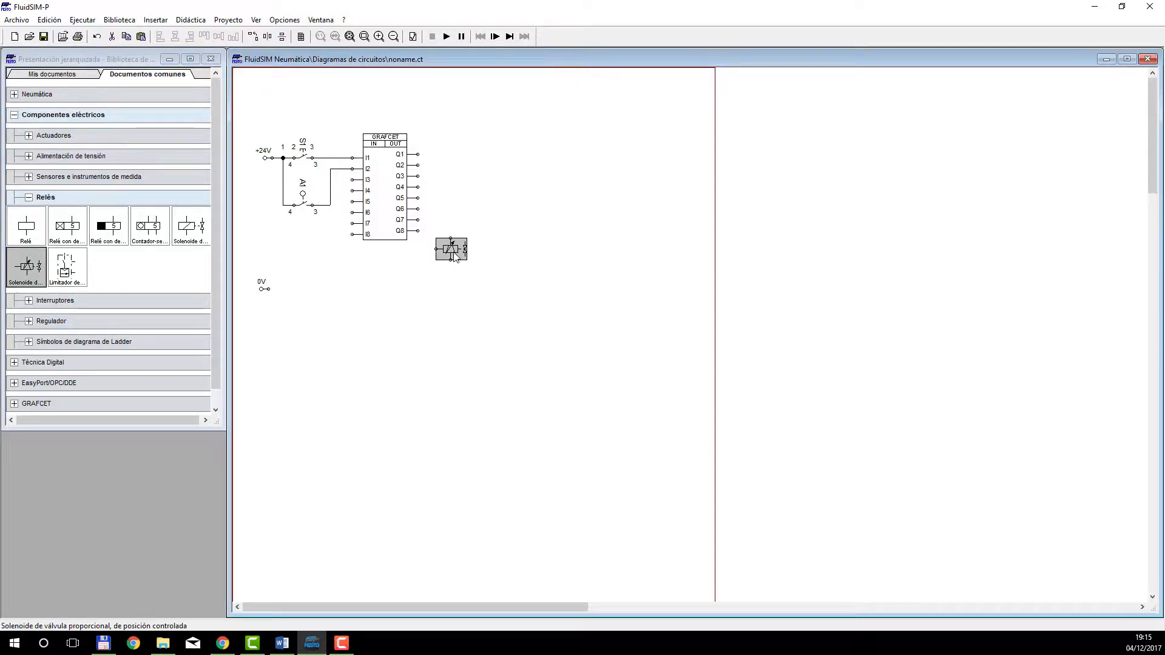
key(Delete)
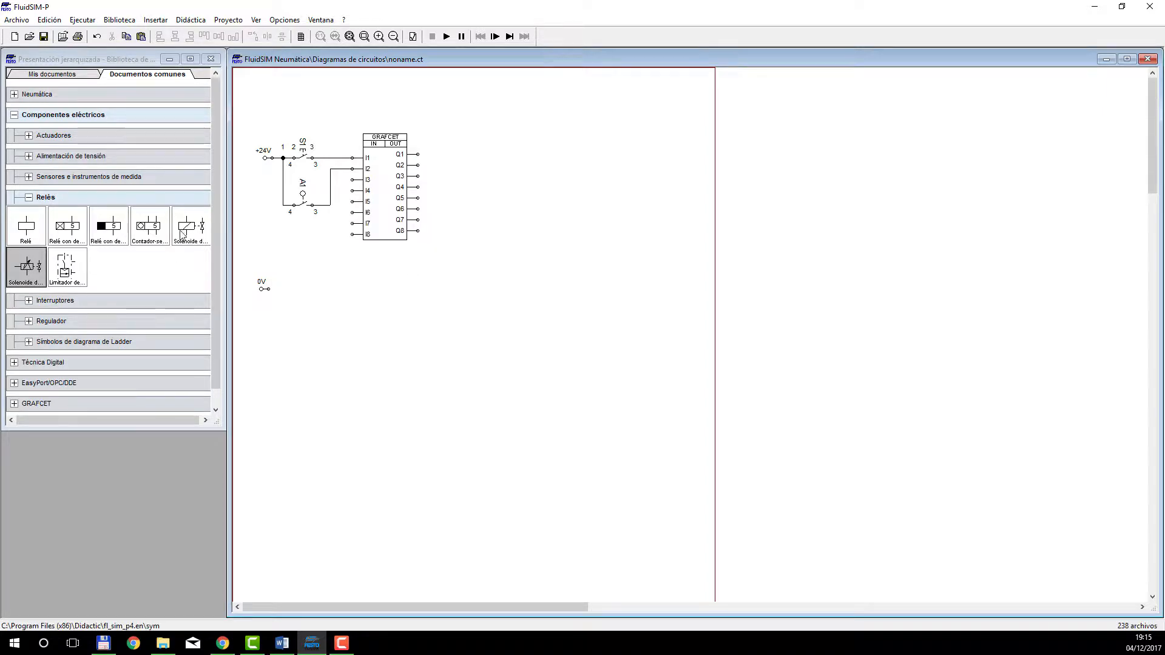
Place a valve solenoid below the GRAFCET block and duplicate it to the right of the first one.
drag(191, 226, 437, 272)
click(455, 307)
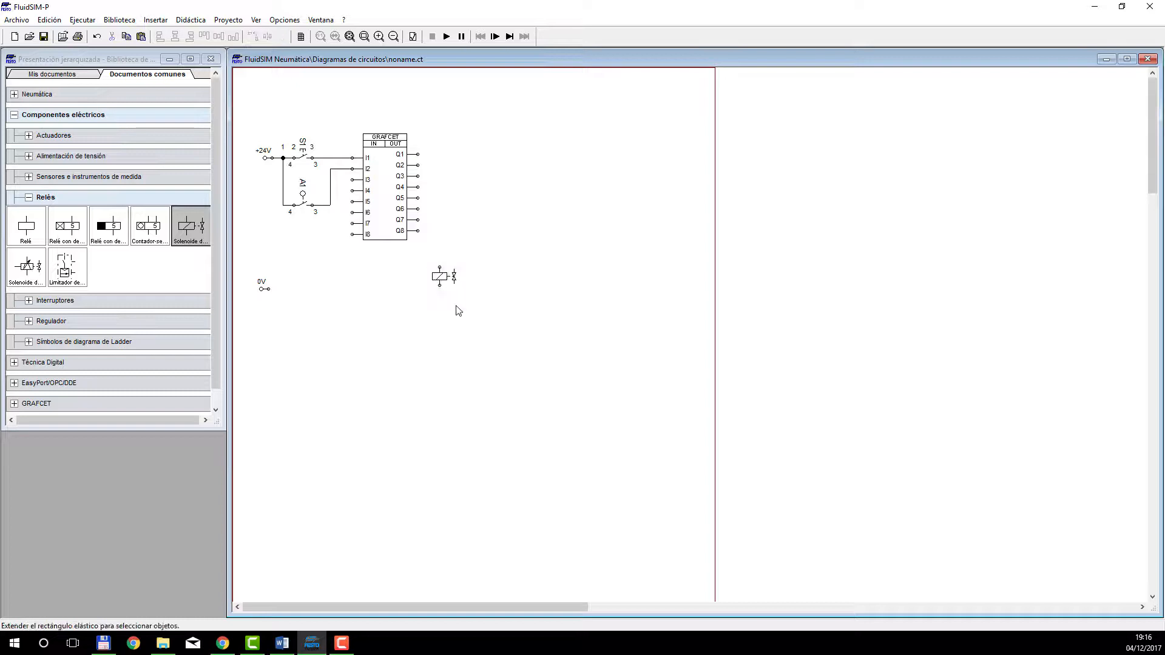
click(443, 282)
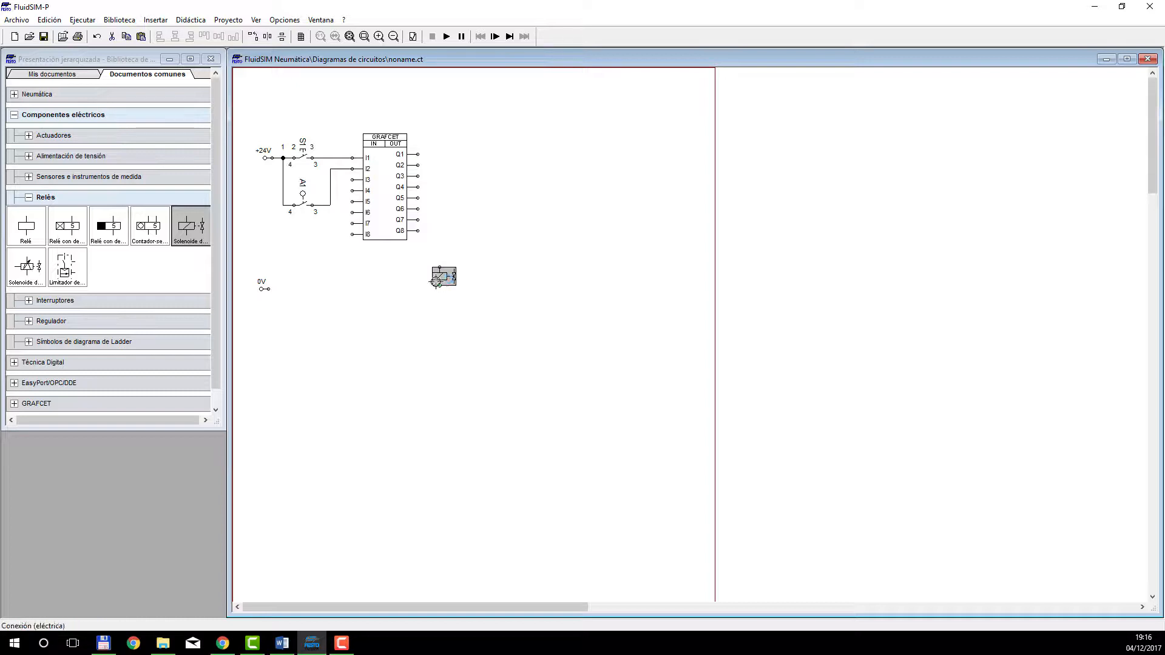
key(ctrl+v)
Wire the lower terminals of both solenoids to the 0V source and lower the source and its line beneath them.
drag(701, 358, 268, 289)
click(473, 327)
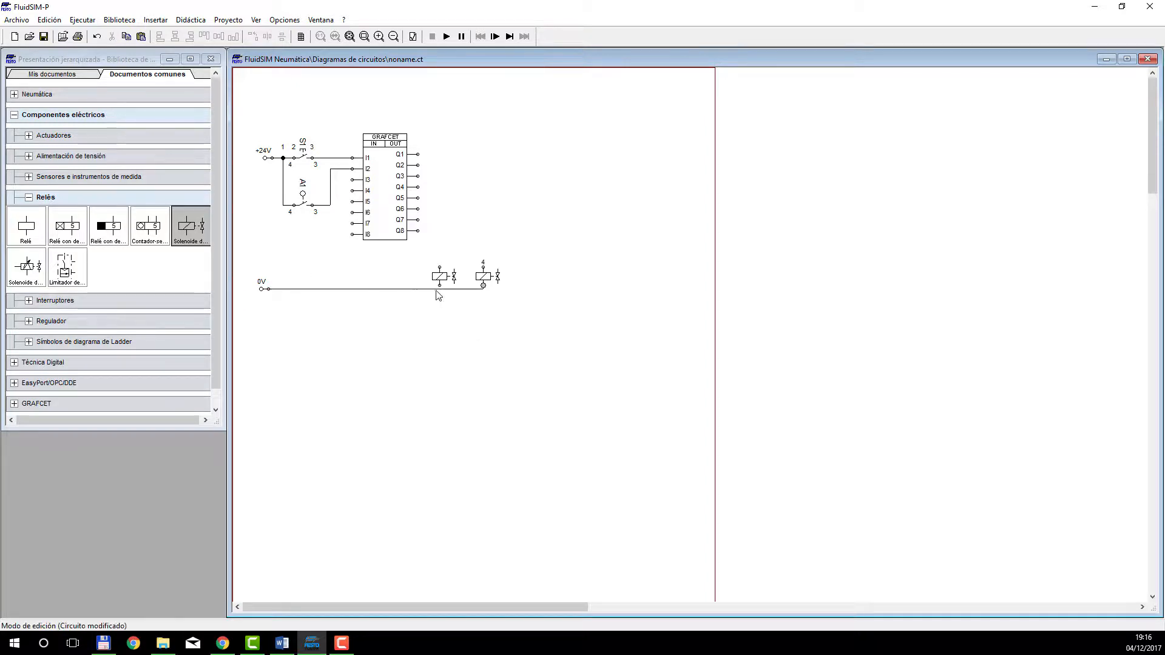
drag(440, 286, 440, 289)
drag(294, 303, 263, 307)
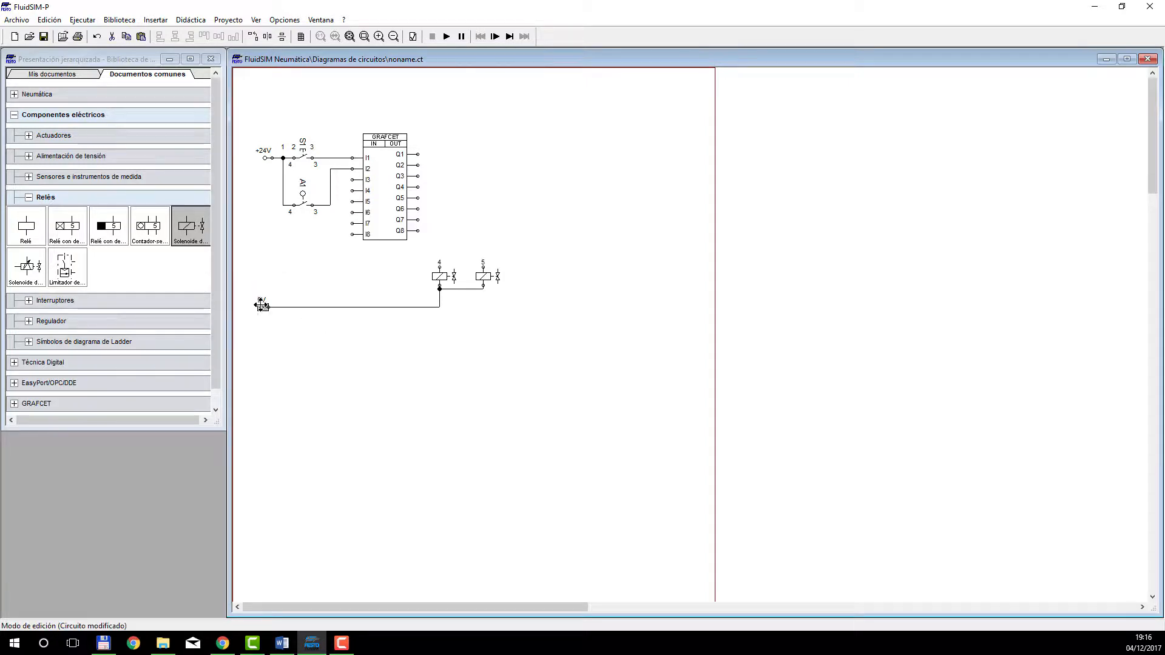
drag(458, 288, 456, 305)
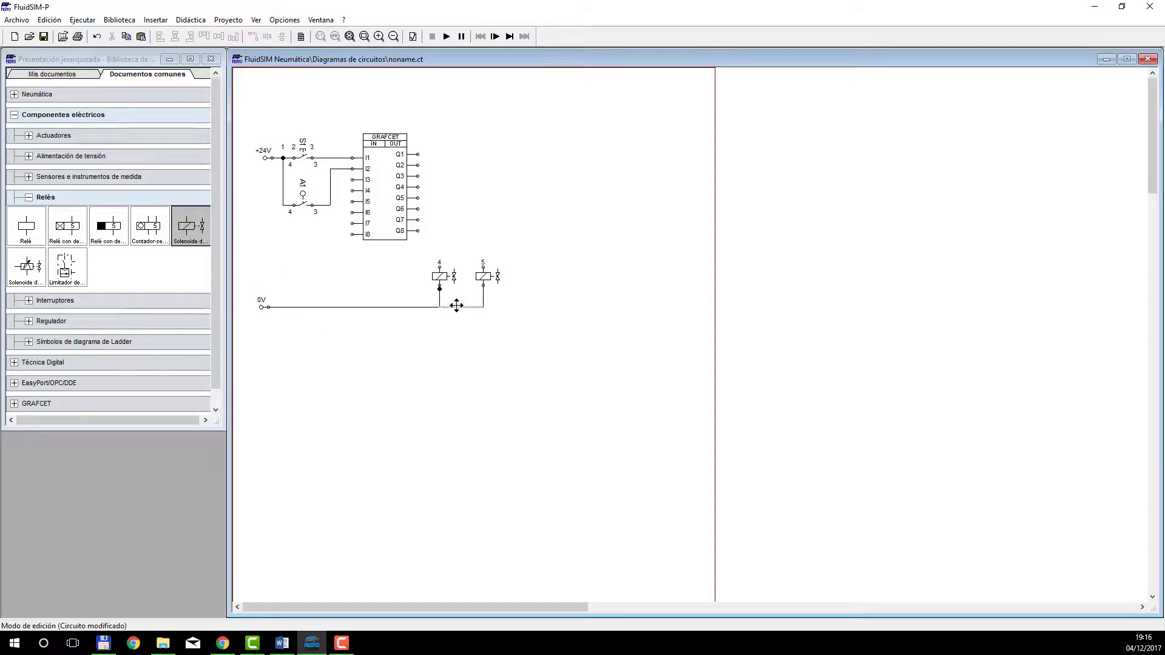
click(451, 335)
Wire output Q1 to the right solenoid and Q2 to the left one, and bring the right solenoid and its wires closer.
drag(418, 154, 483, 267)
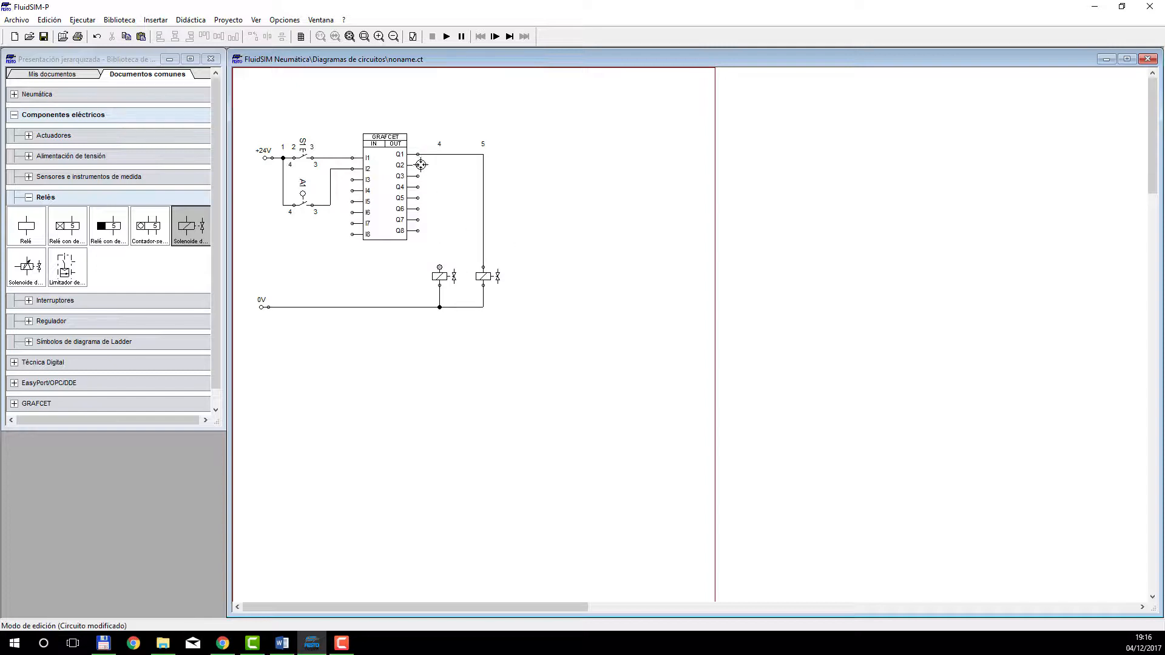
drag(420, 165, 439, 267)
drag(508, 199, 471, 306)
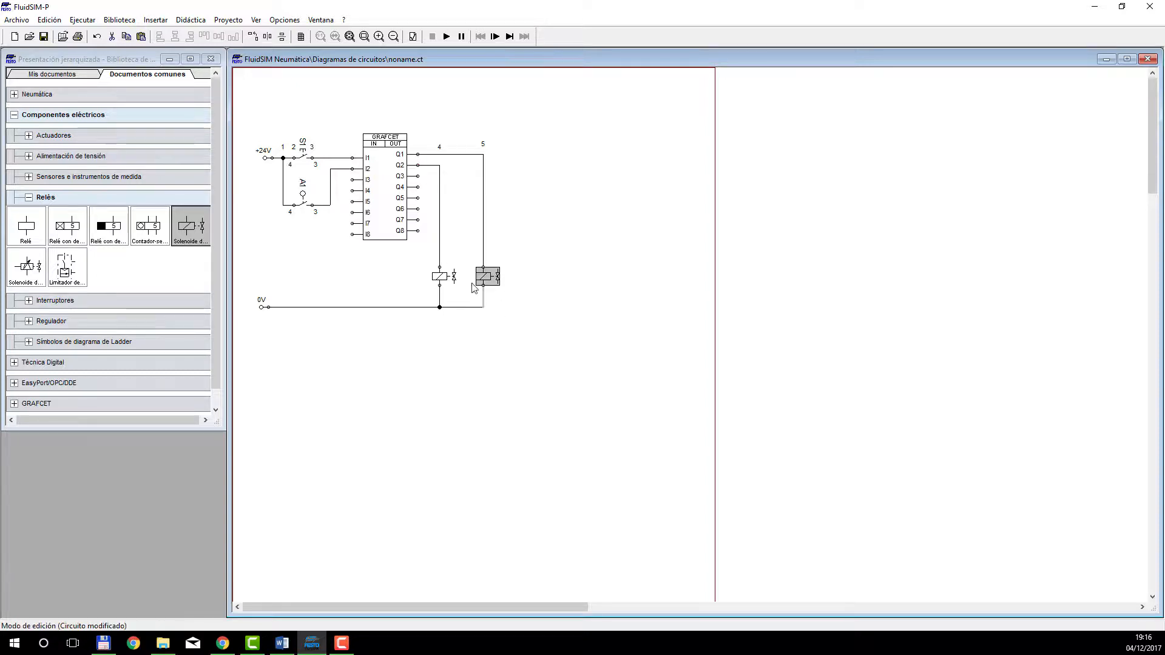
drag(482, 226, 466, 225)
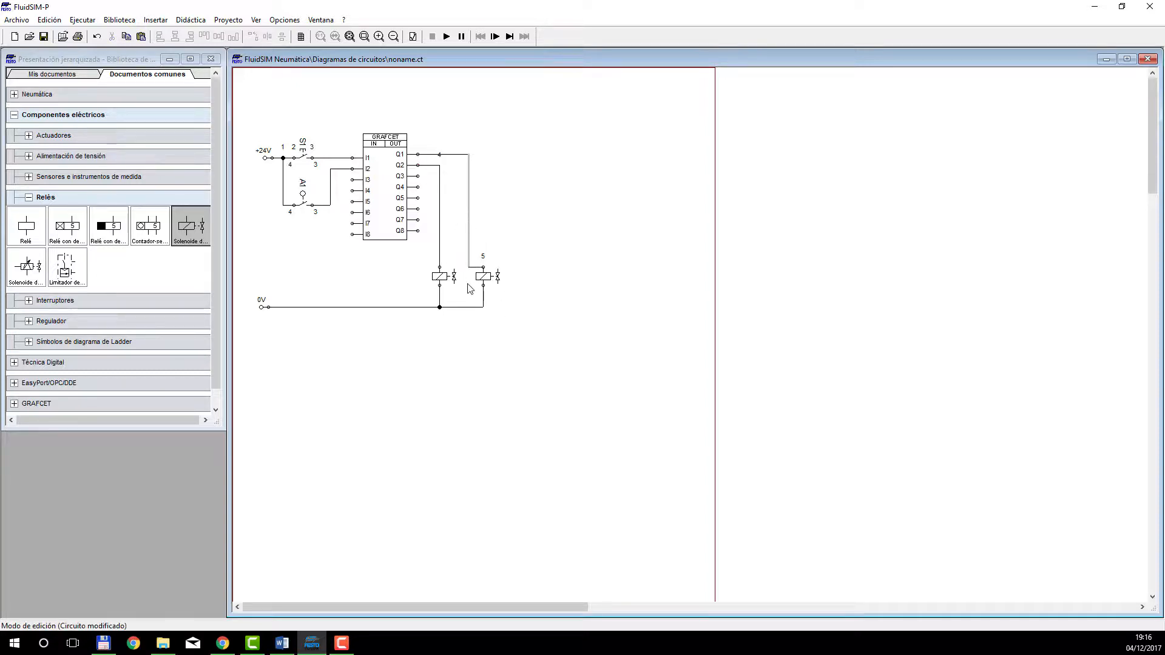
drag(484, 298, 470, 276)
click(496, 304)
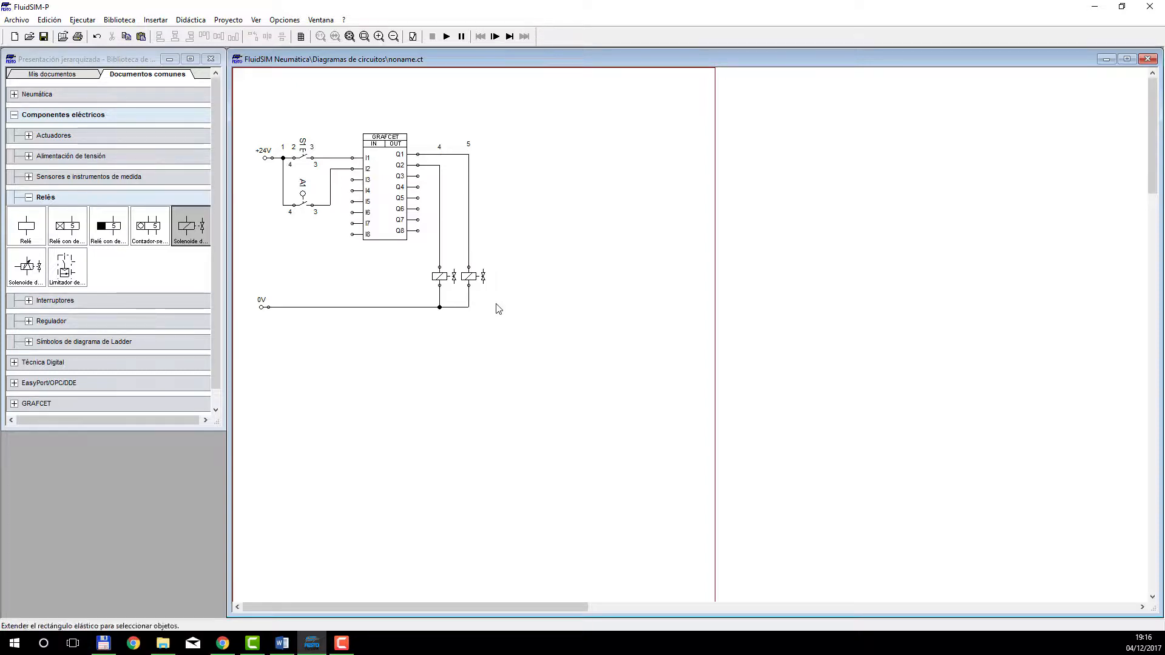
Label the left solenoid Y2 and the right one Y1, and shift Y1 and its supply wire slightly right.
double_click(441, 276)
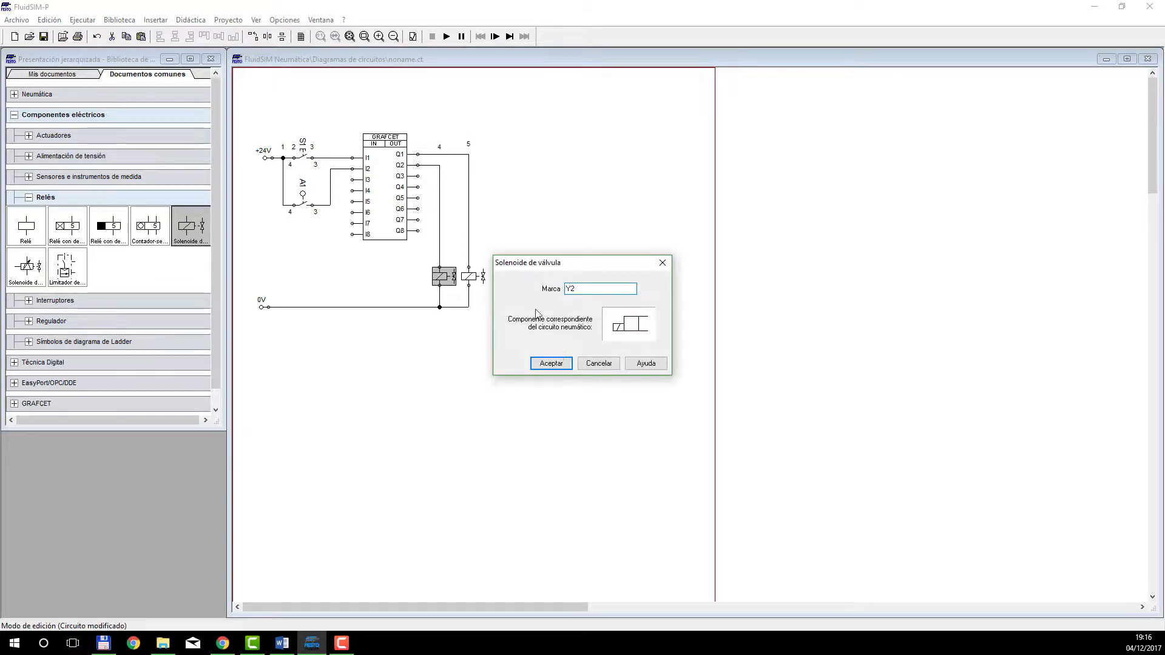
click(551, 363)
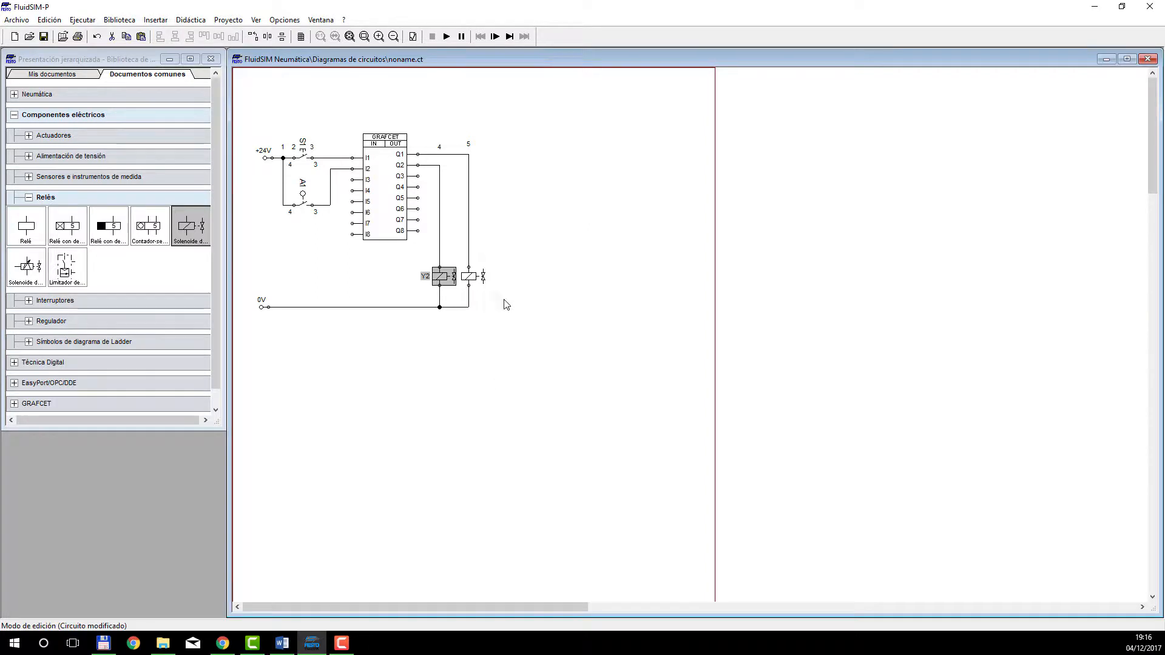
double_click(473, 277)
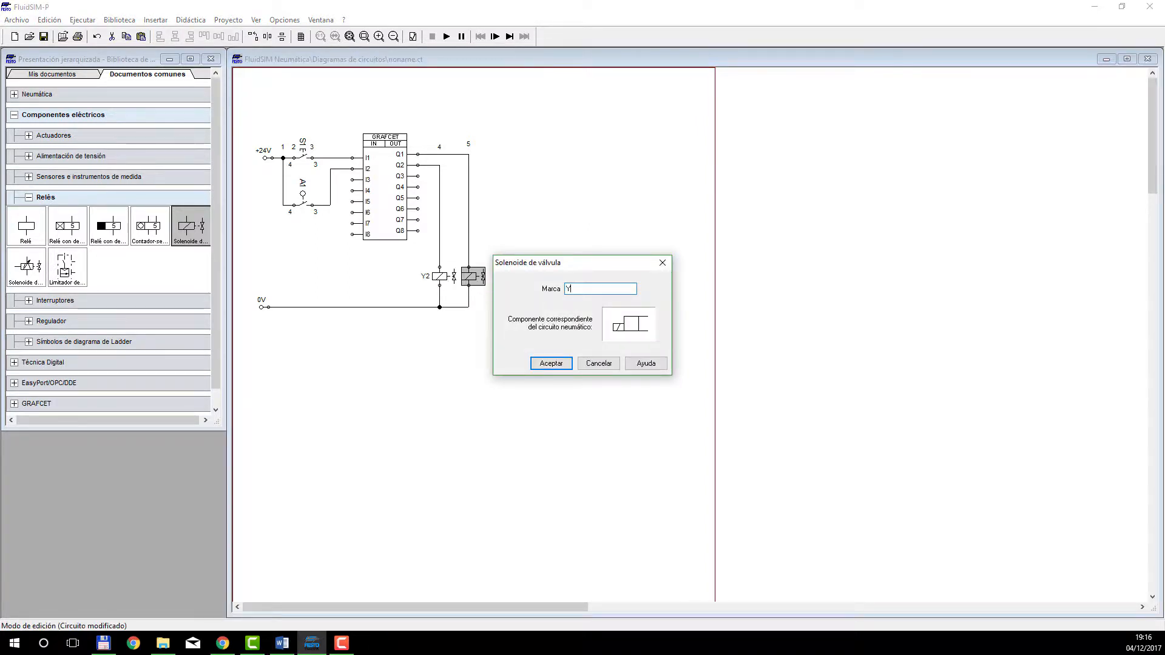
click(550, 364)
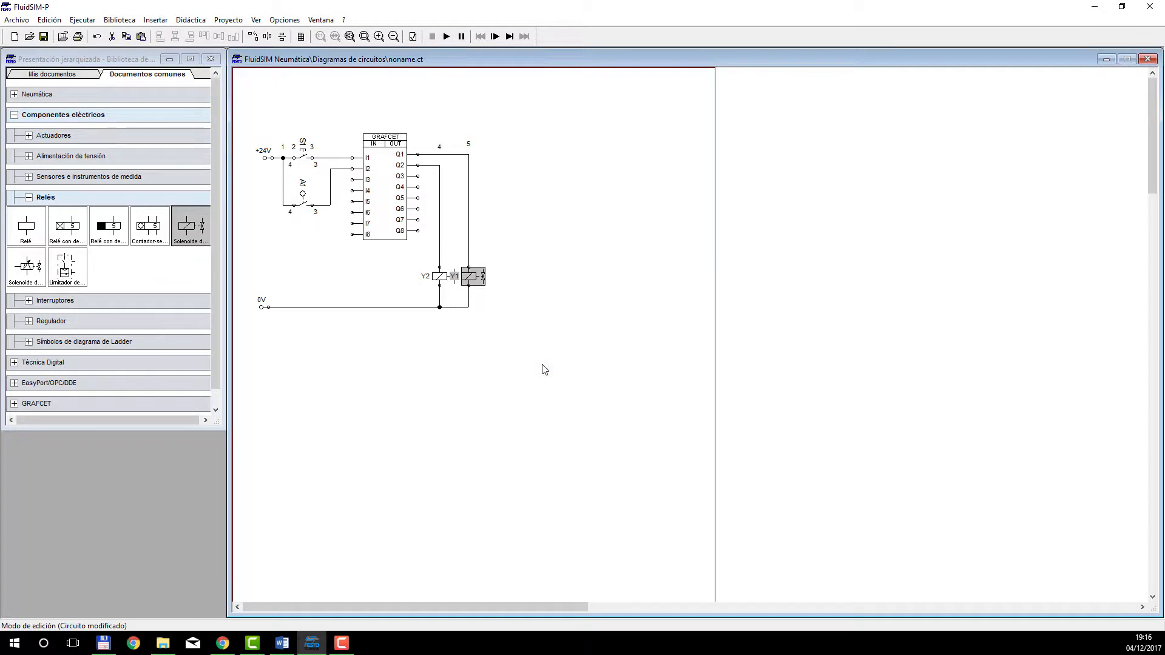
click(516, 367)
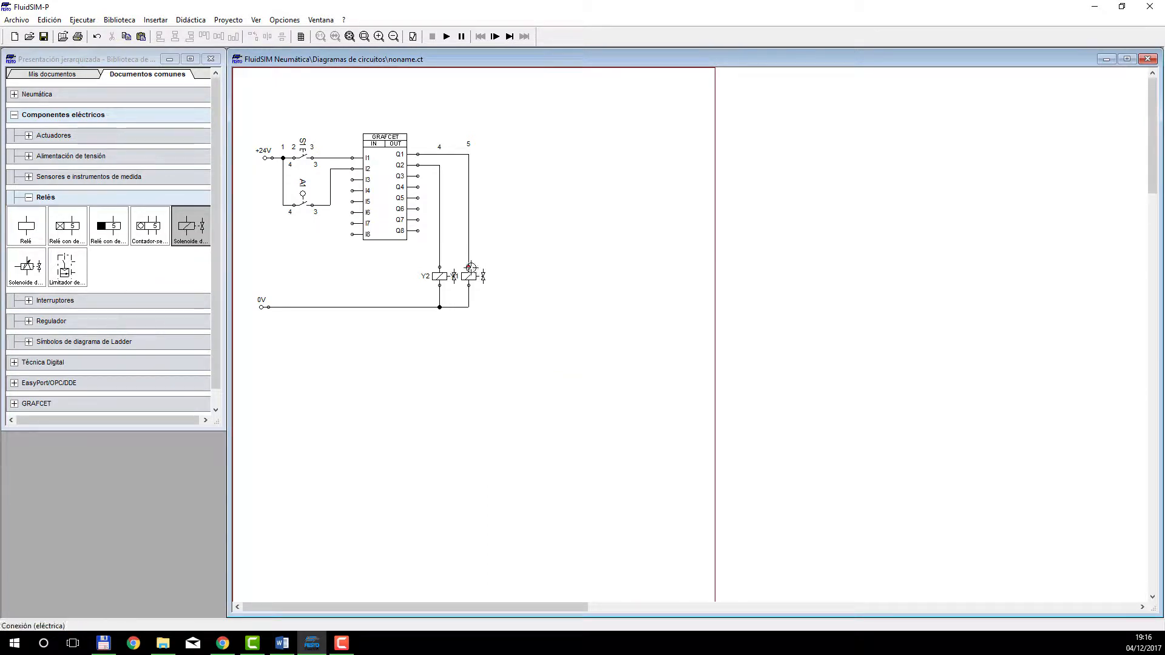
drag(471, 277, 474, 278)
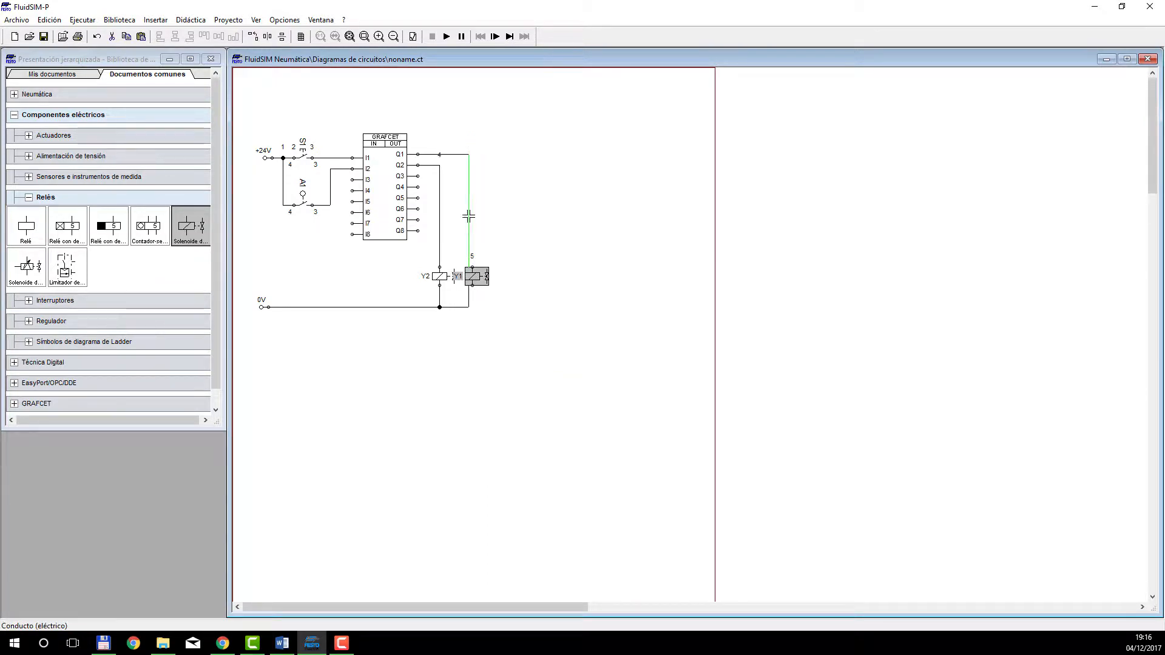
drag(469, 216, 472, 217)
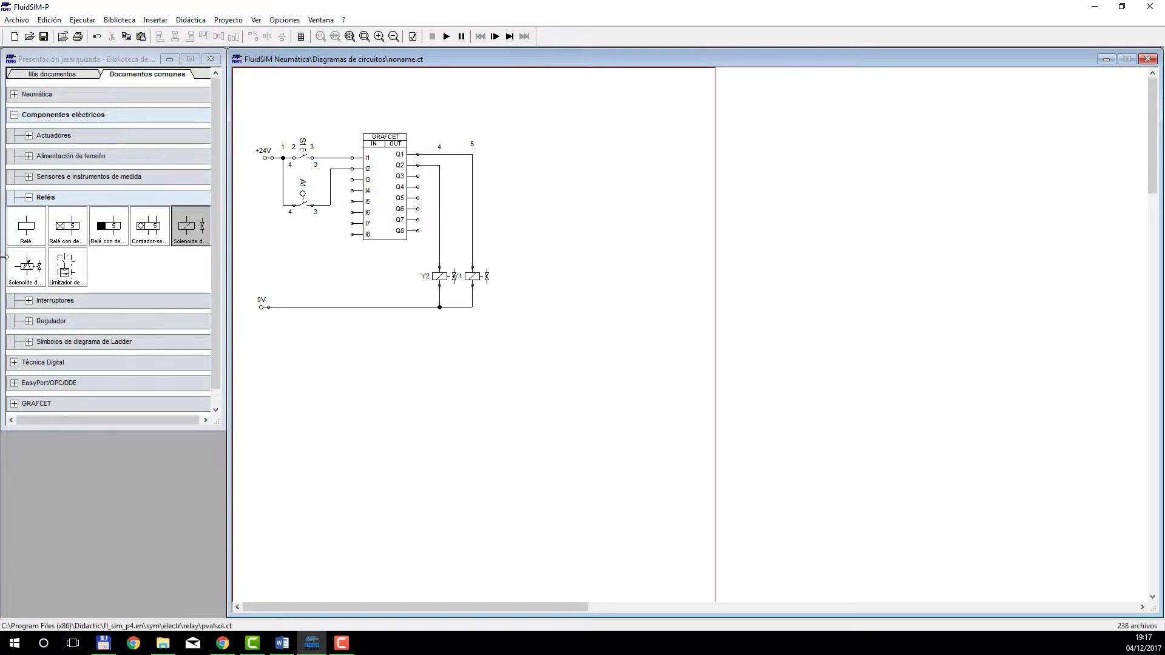
Place a compressed air source from the pneumatic supply elements below and to the right of the solenoids.
click(29, 199)
click(29, 198)
click(14, 114)
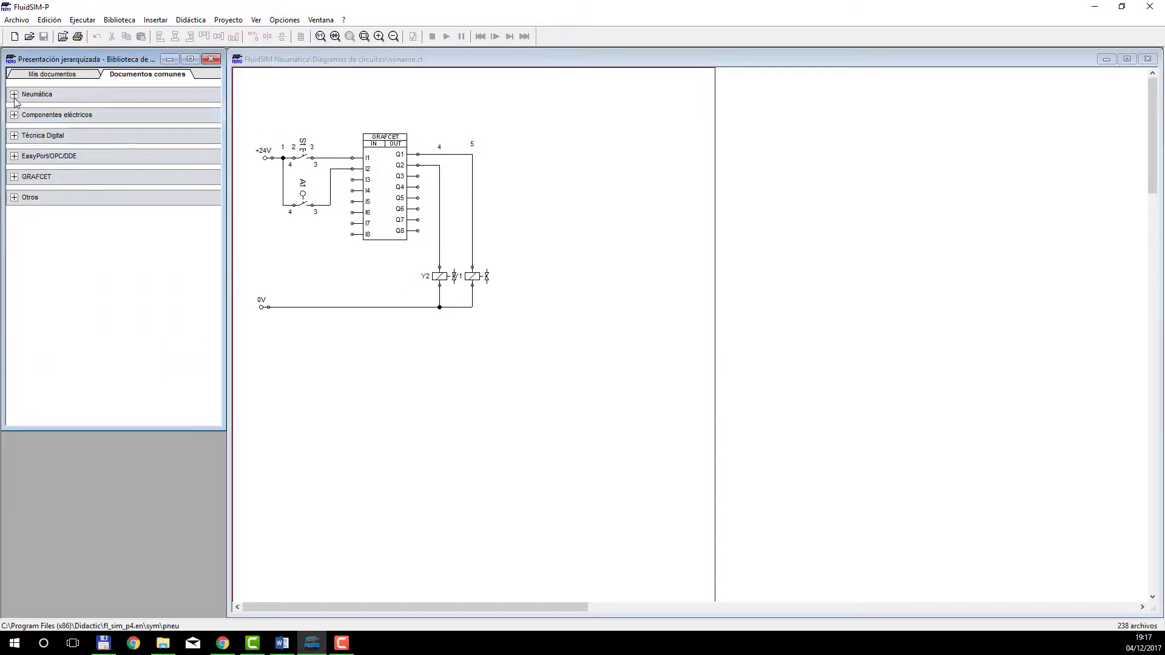
click(14, 94)
click(29, 115)
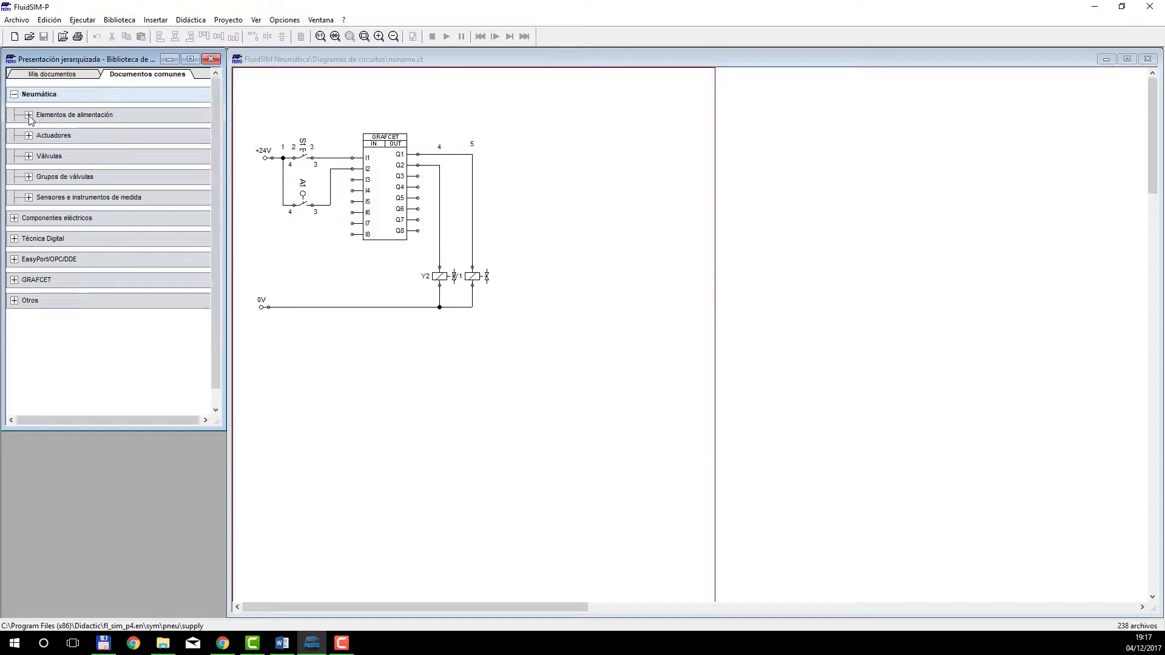
drag(33, 151, 513, 351)
Rotate the compressed air source so that its outlet points to the right.
right_click(508, 351)
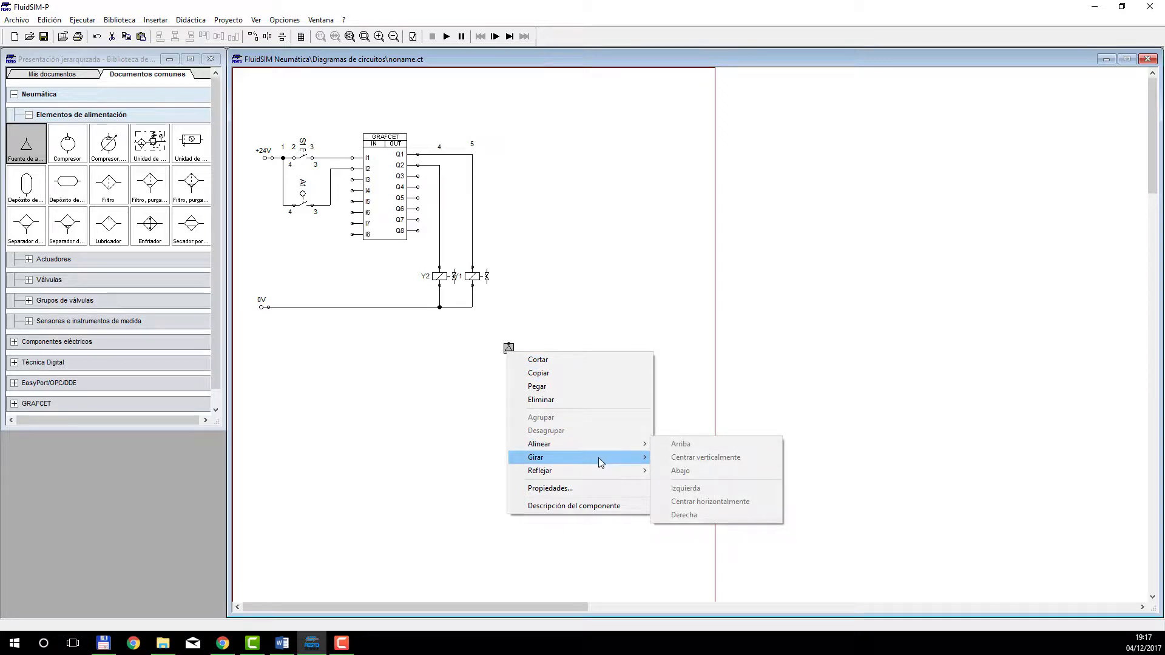
mouse_move(598, 457)
click(686, 471)
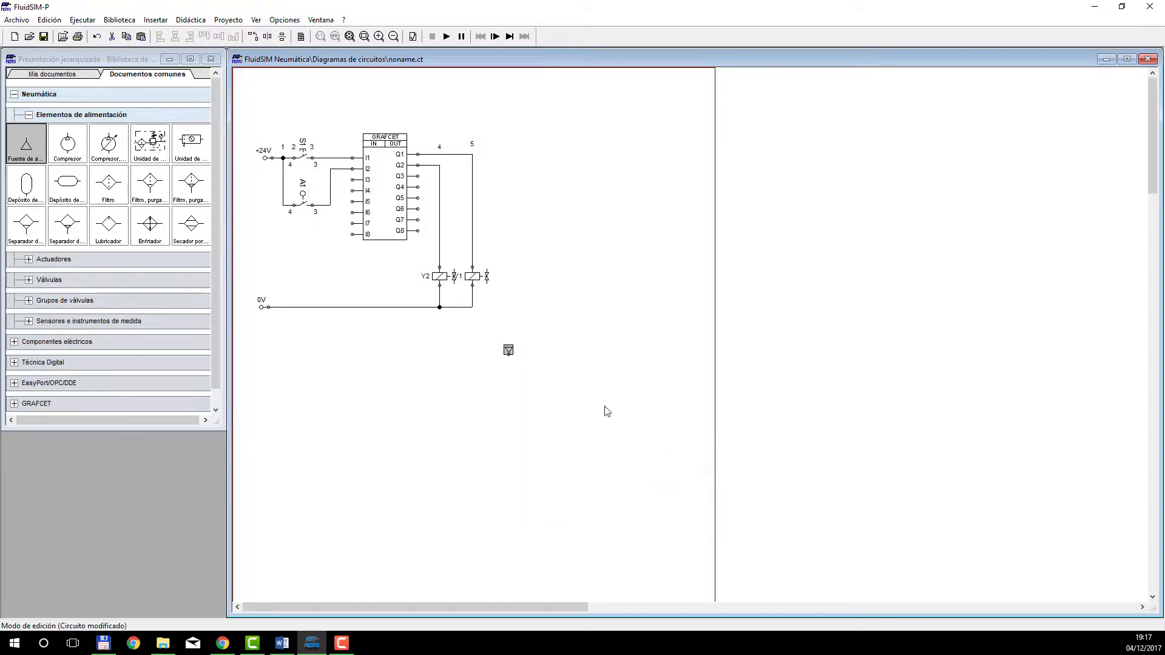
right_click(505, 348)
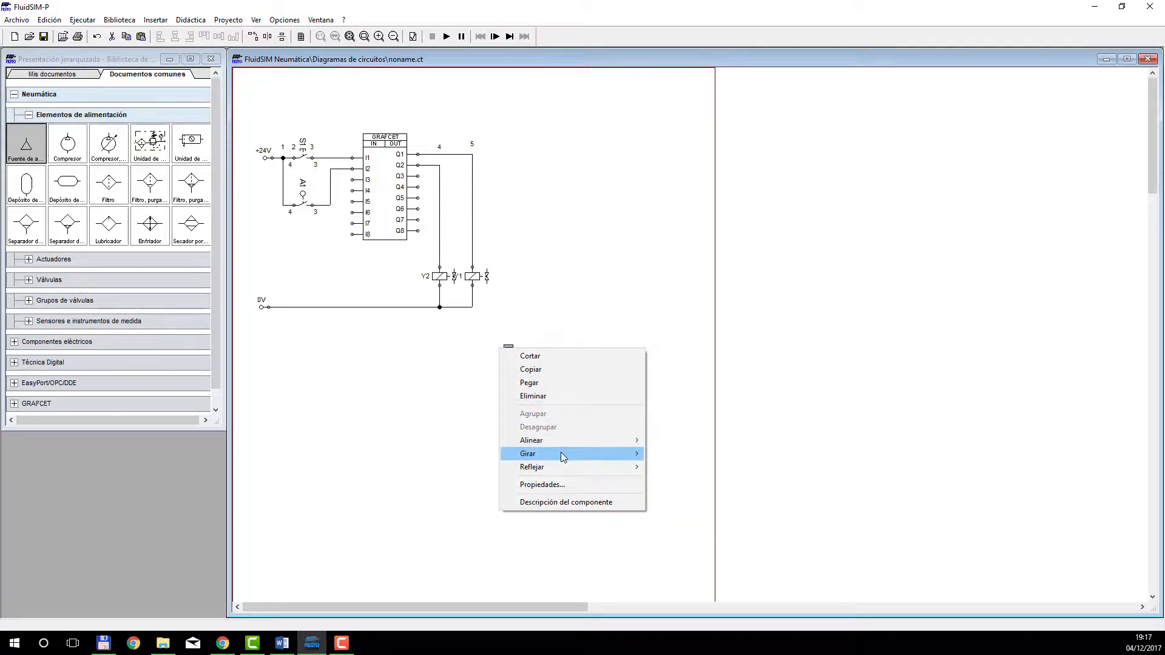
mouse_move(561, 453)
click(668, 454)
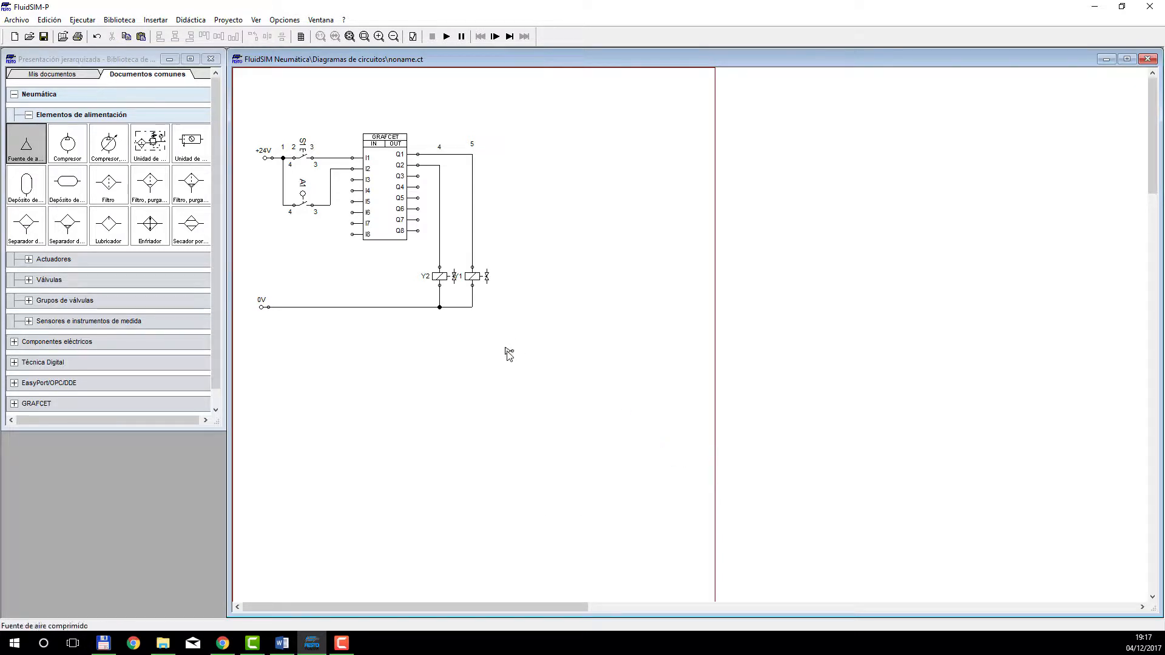
Move the compressed air source slightly up and place a simplified air service unit at its outlet.
drag(507, 351, 502, 340)
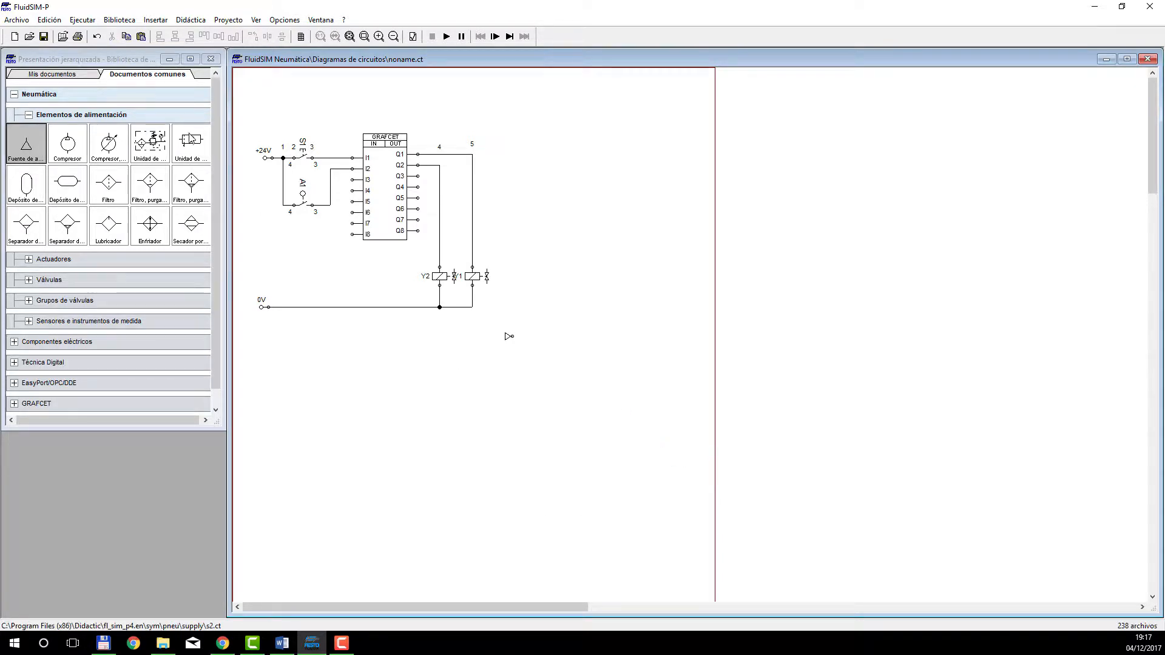
drag(191, 142, 513, 337)
click(529, 381)
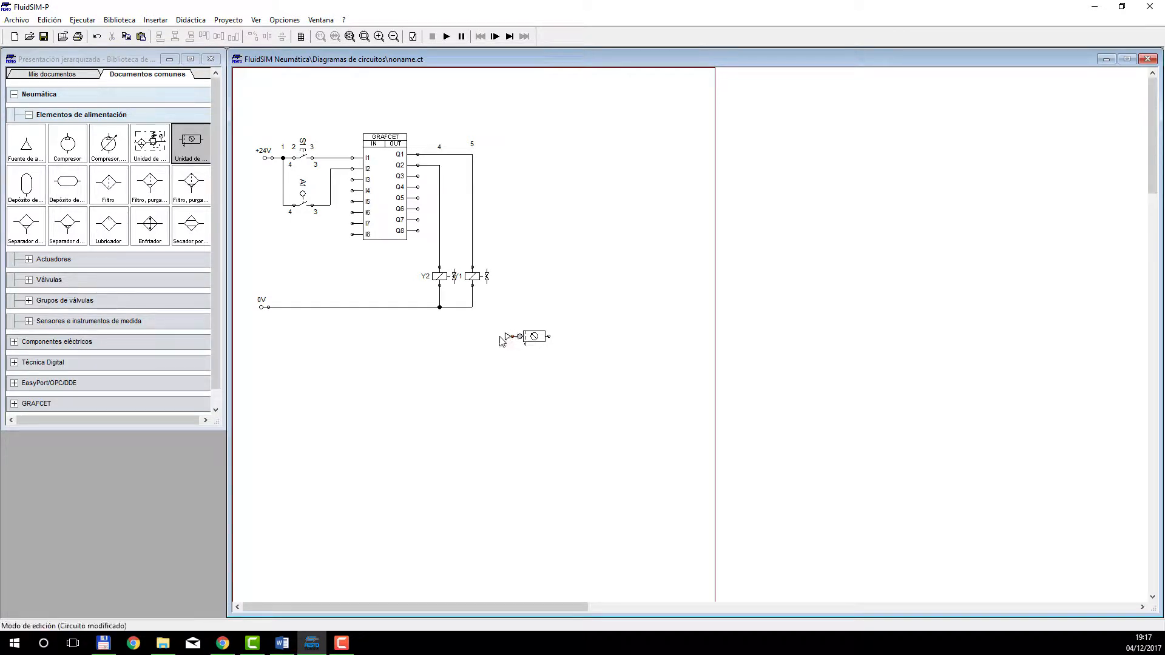
Place a configurable 5/n-way valve above and right of the service unit, and connect the unit's outlet to valve port 1.
click(28, 114)
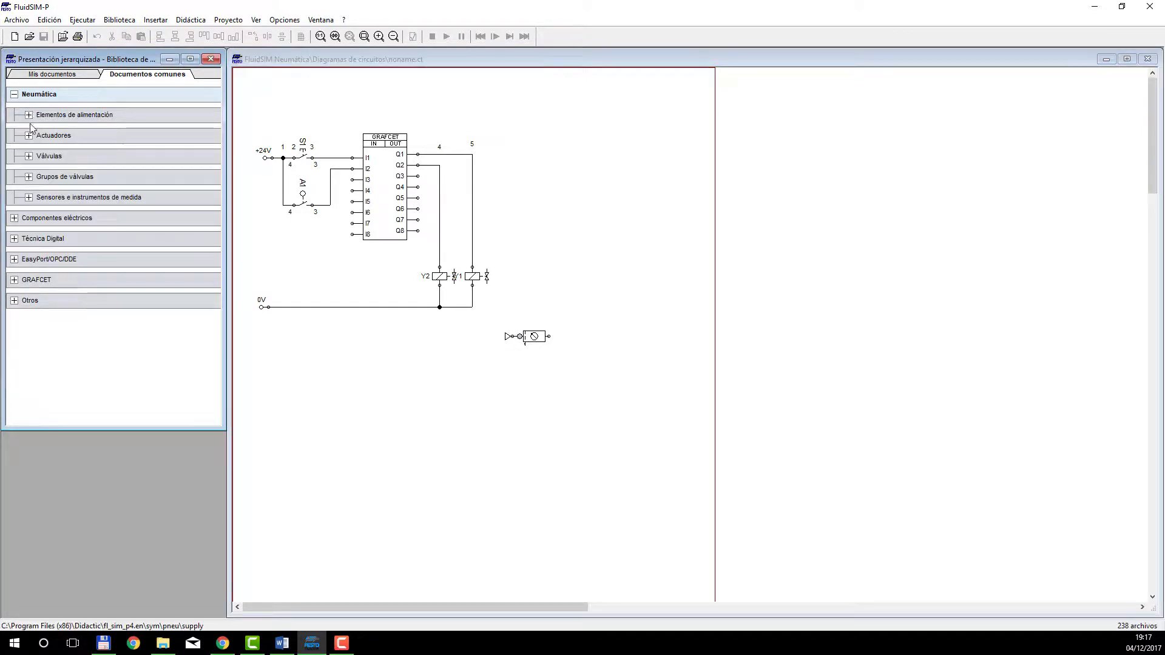
click(28, 156)
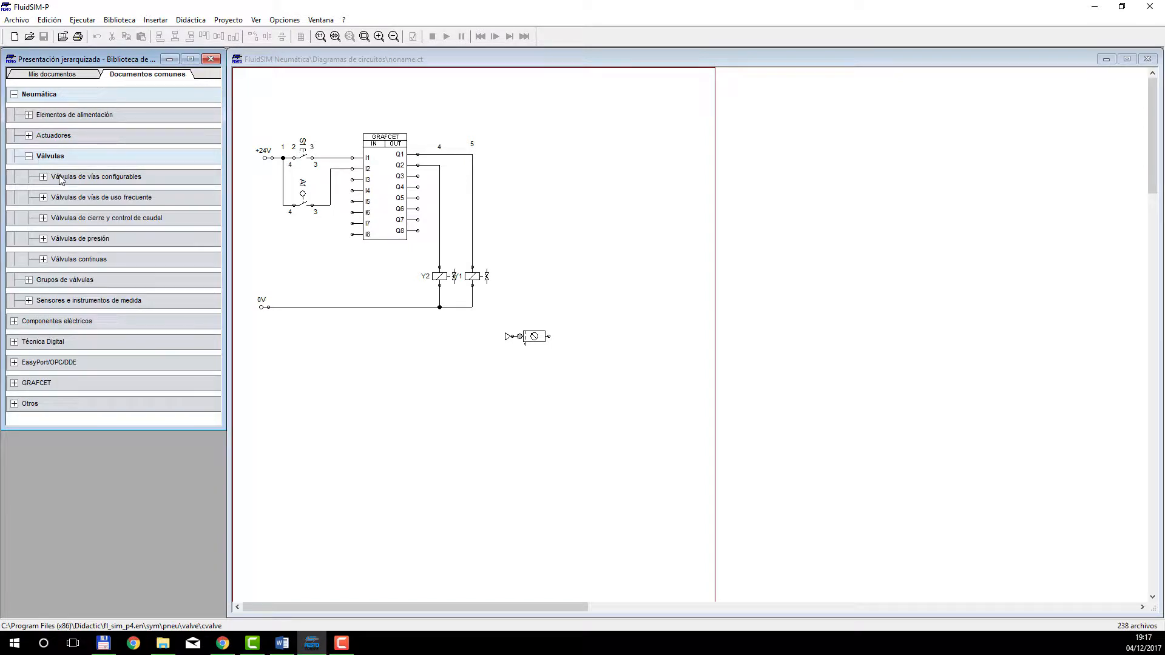
click(43, 177)
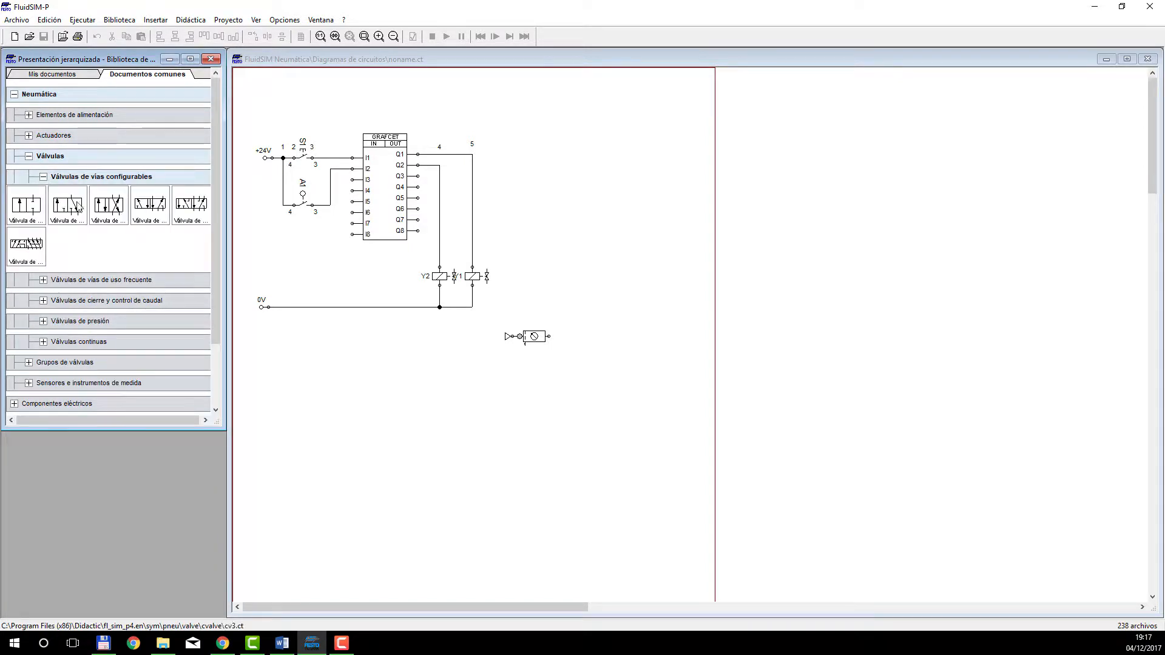
drag(145, 212, 607, 287)
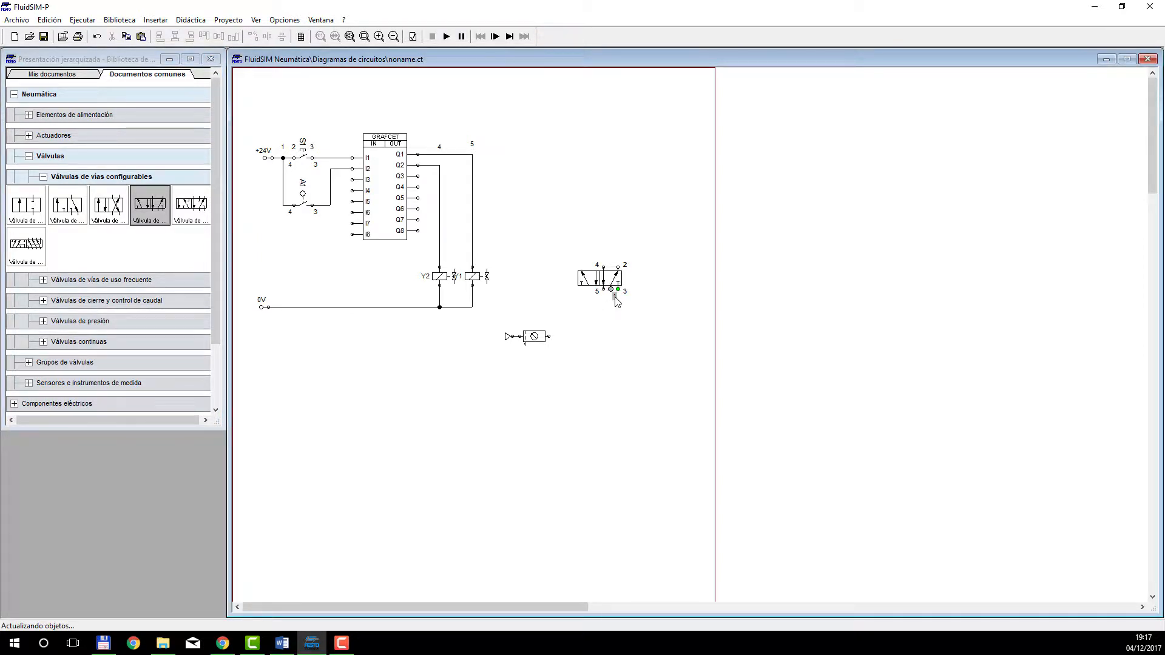
drag(551, 336, 610, 290)
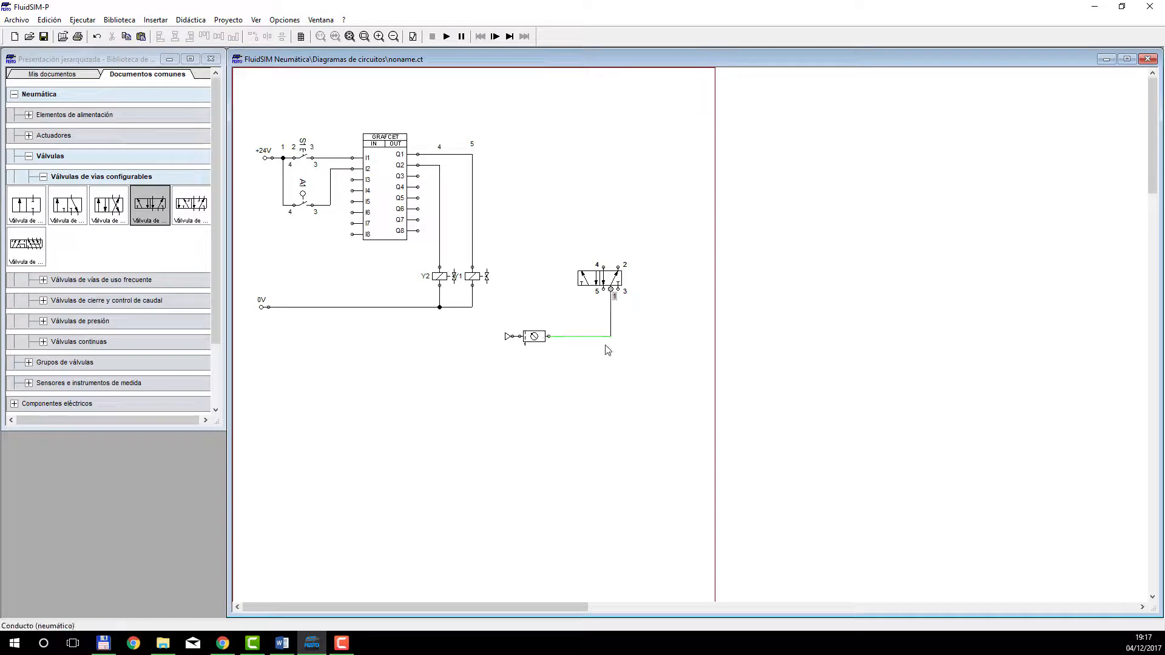
Fit silencers as the connection closures on exhaust ports 3 and 5 of the 5/n-way valve.
double_click(619, 289)
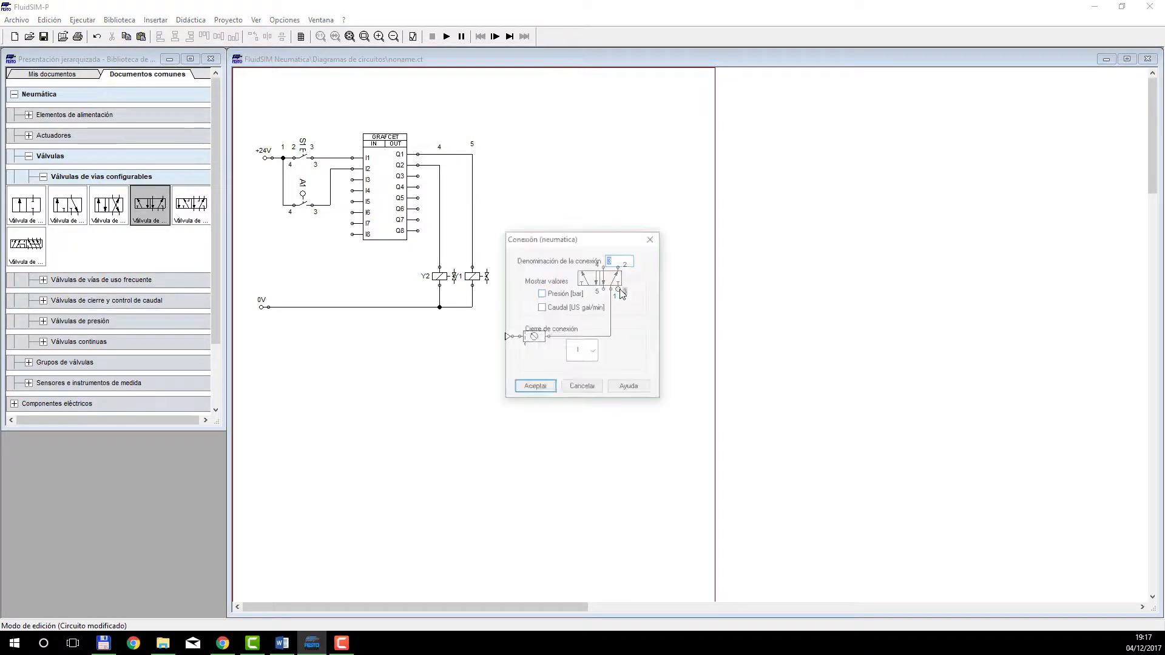
click(593, 352)
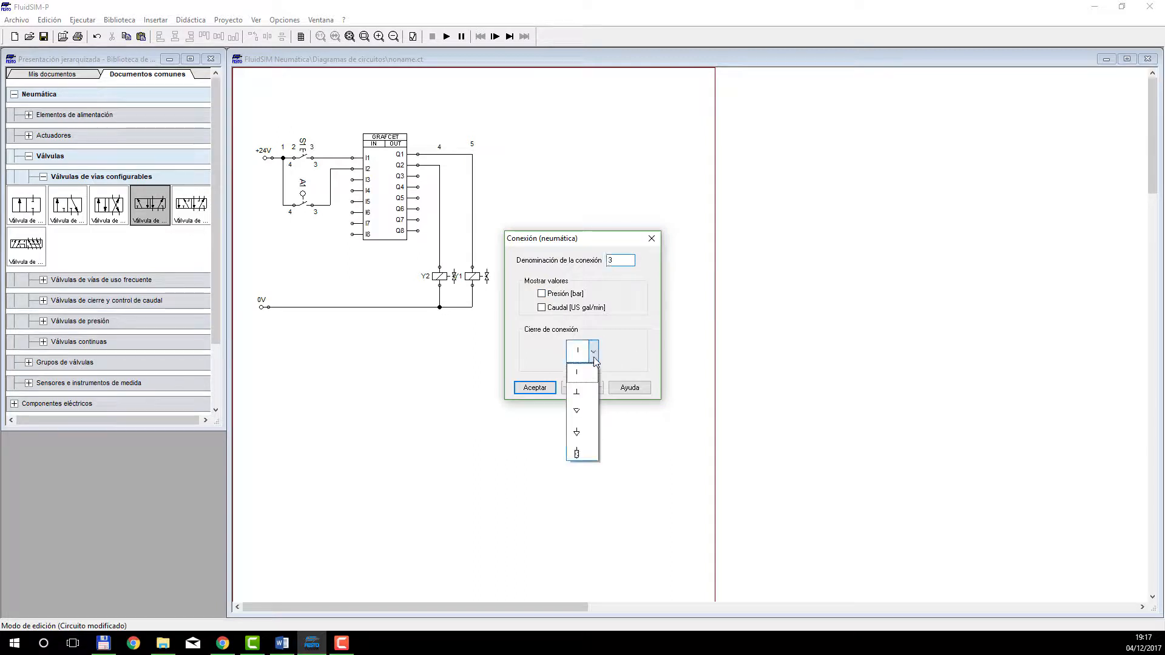
click(582, 451)
click(544, 389)
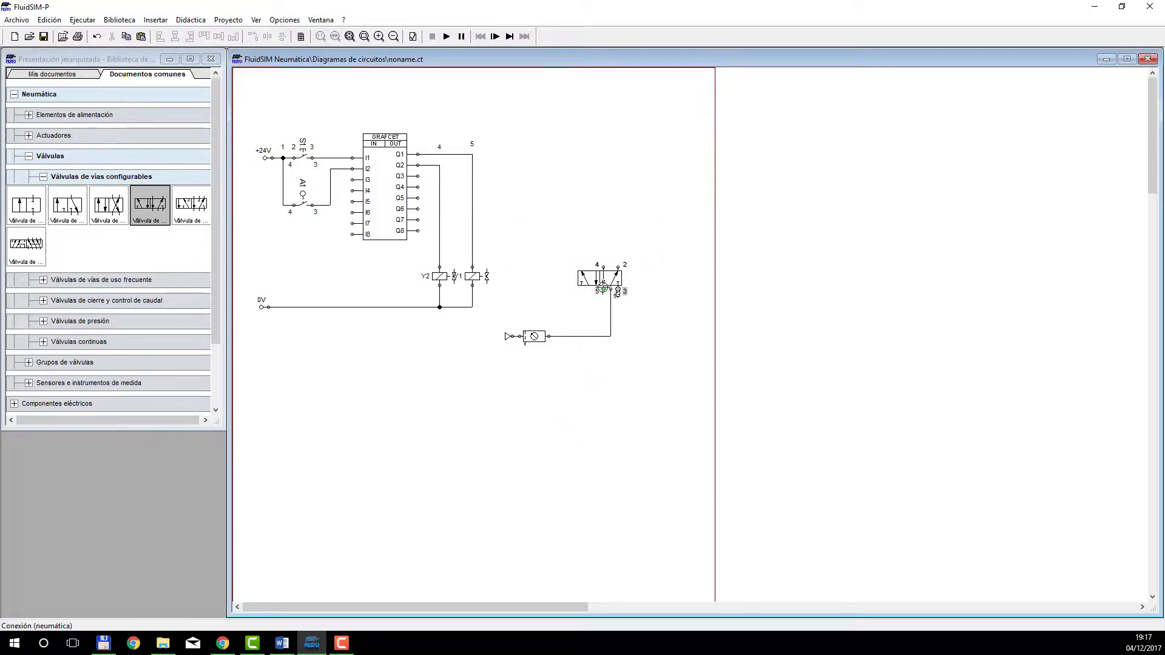
double_click(559, 342)
click(582, 351)
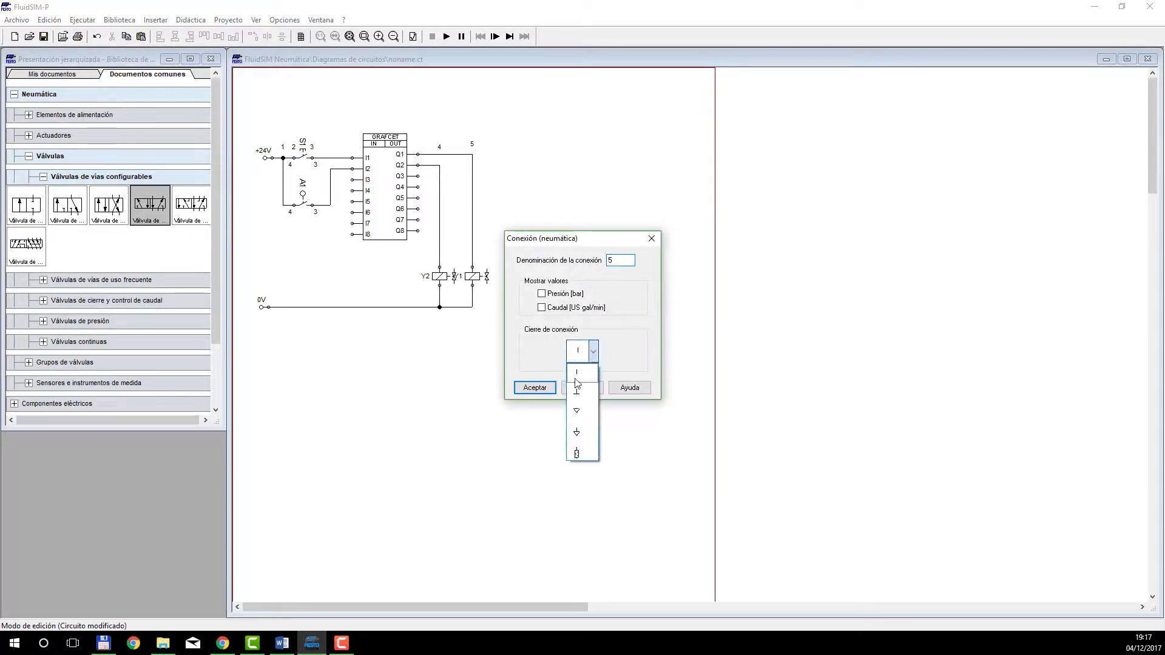
click(581, 450)
click(551, 393)
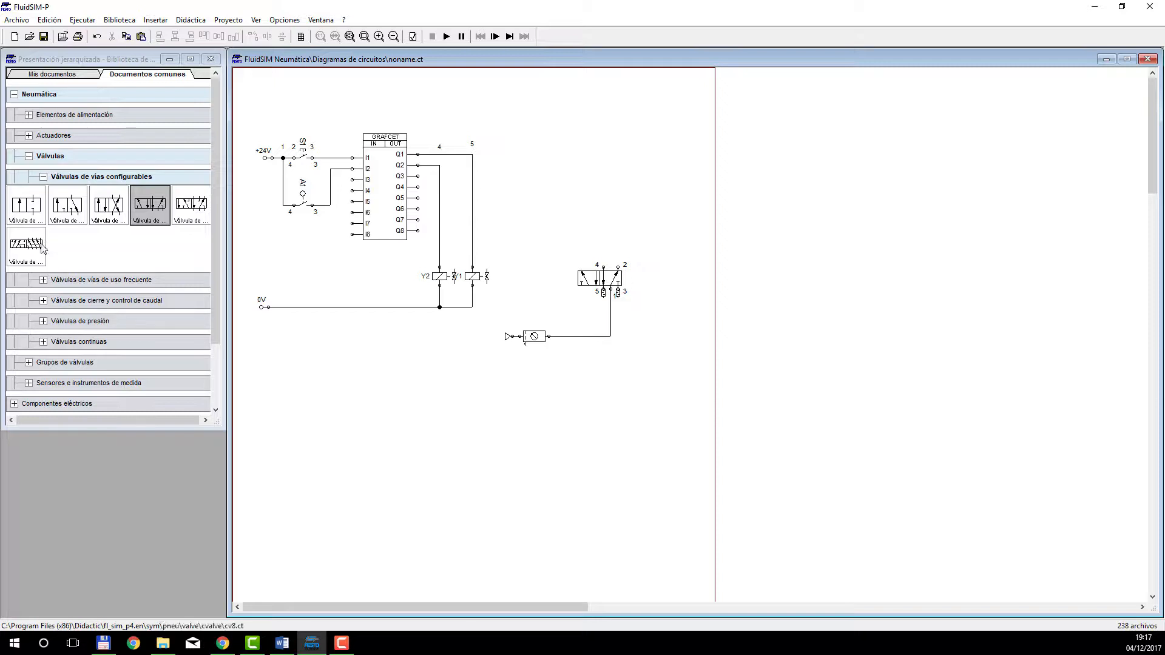
Place a one-way flow control valve rotated 90° above the 5/n-way valve and connect its lower end to port 4.
click(41, 177)
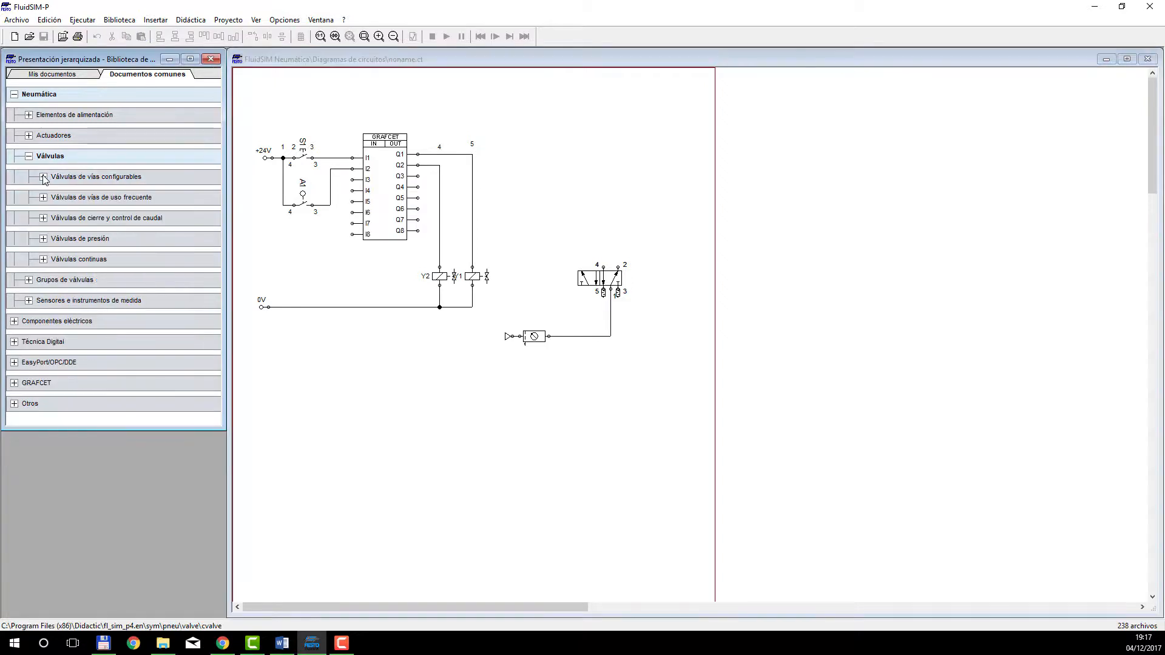
click(43, 218)
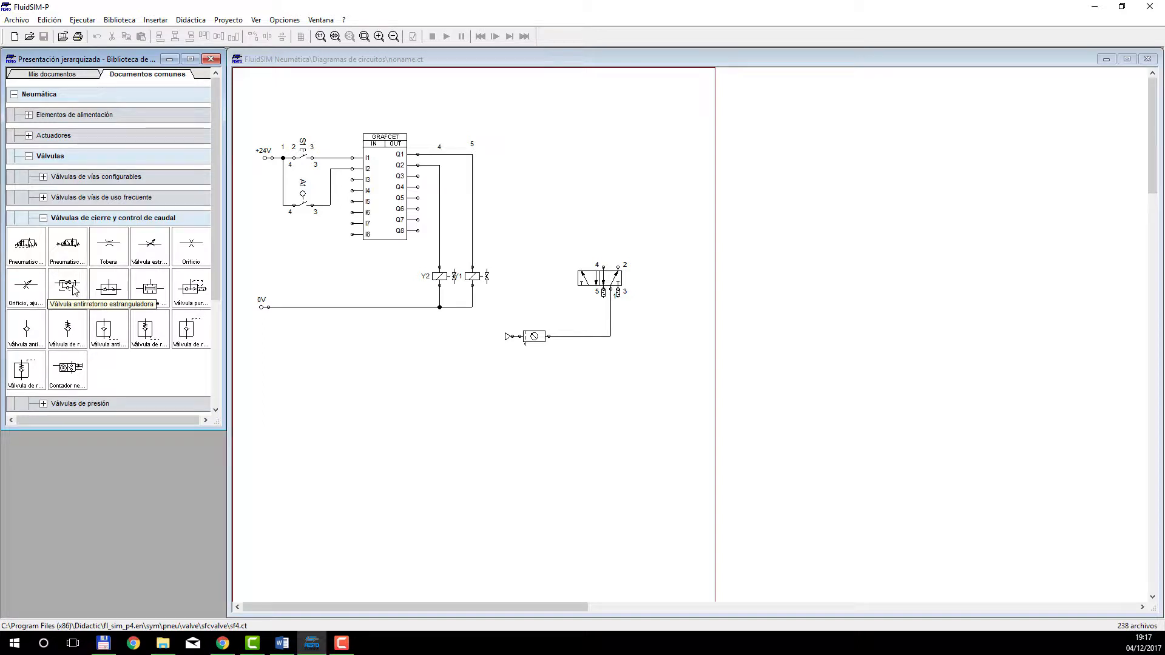
drag(71, 291, 578, 202)
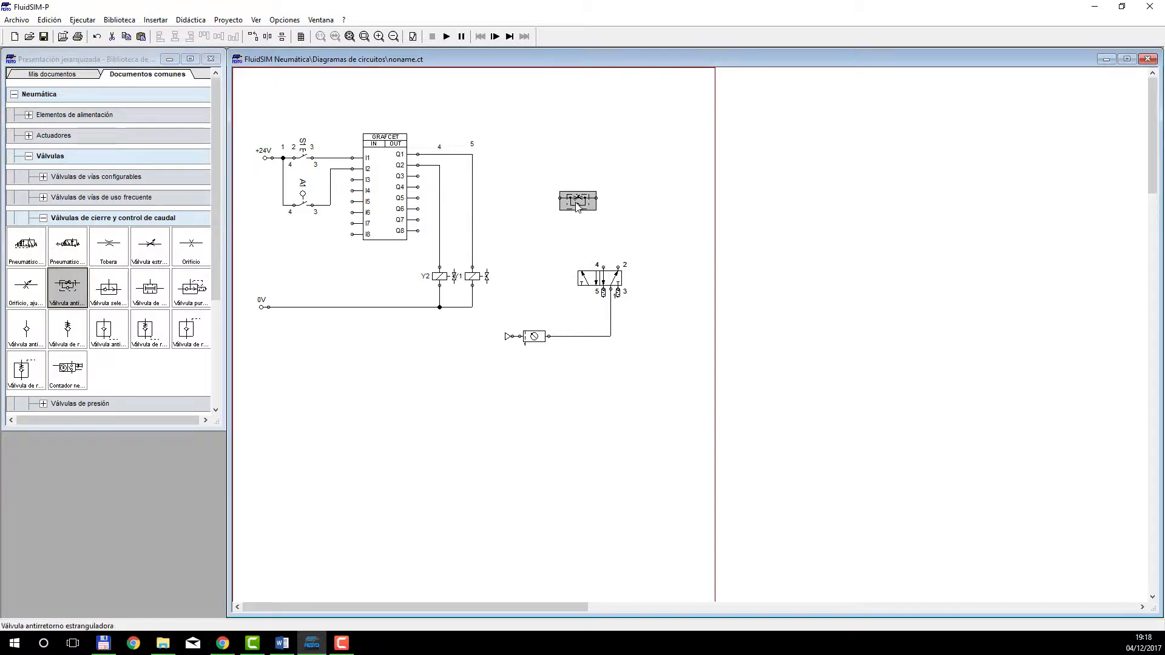
right_click(576, 202)
mouse_move(667, 309)
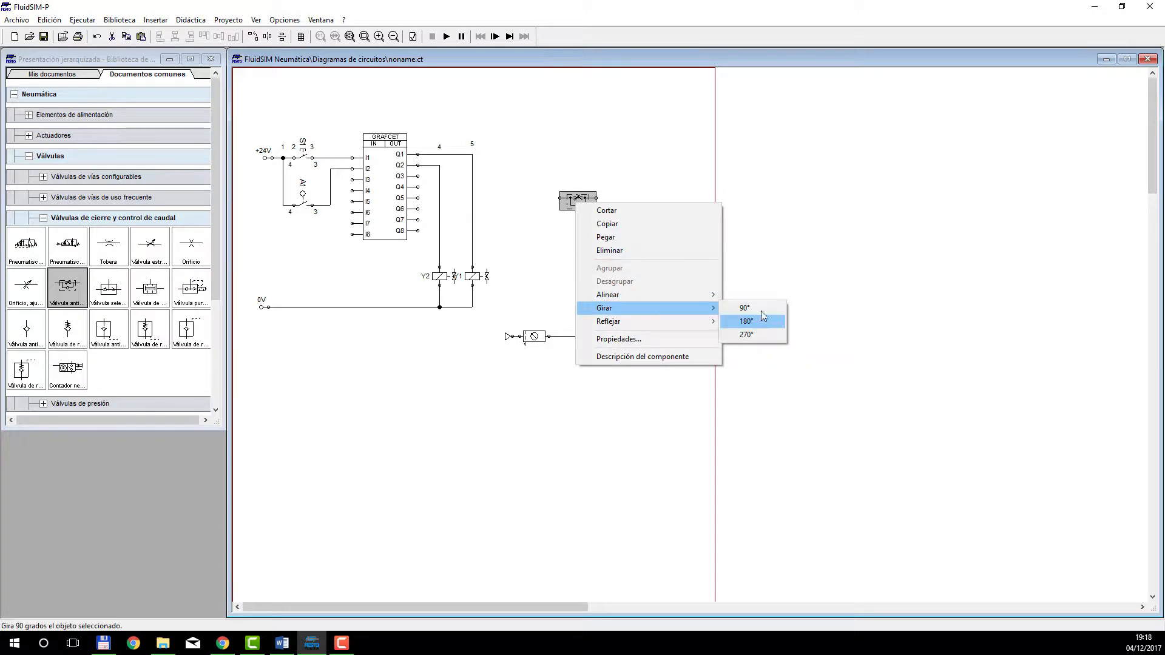
click(761, 309)
click(642, 216)
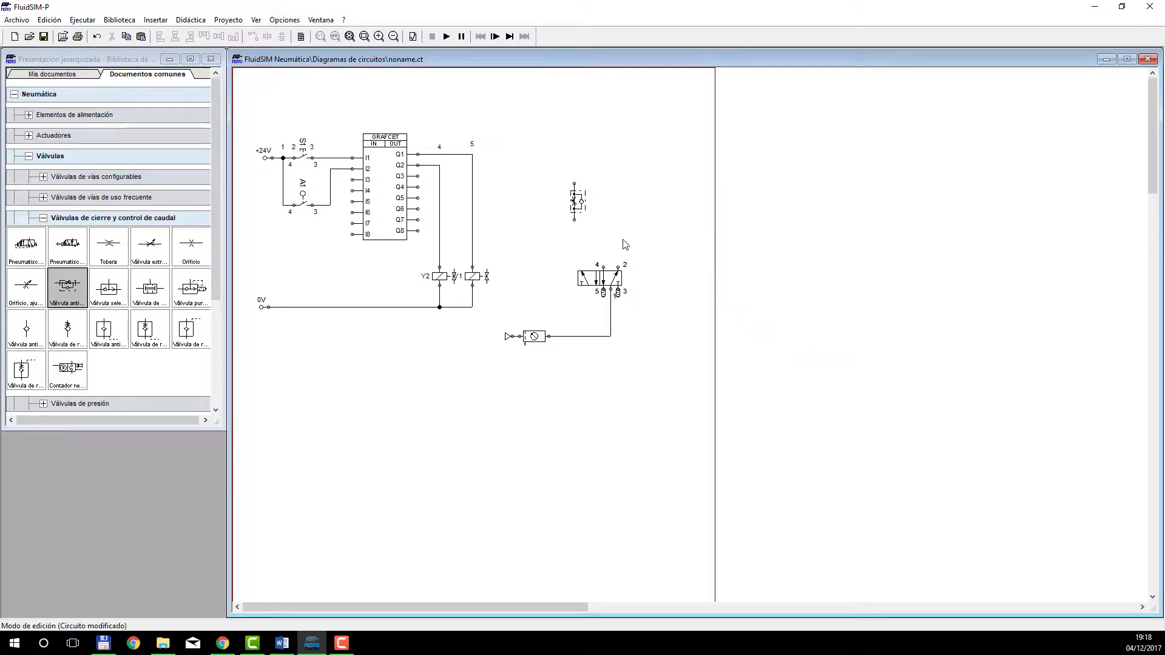
drag(598, 265, 575, 221)
Place a double-acting cylinder above the flow control valve and connect its ports to that valve's upper end and to port 2.
click(43, 219)
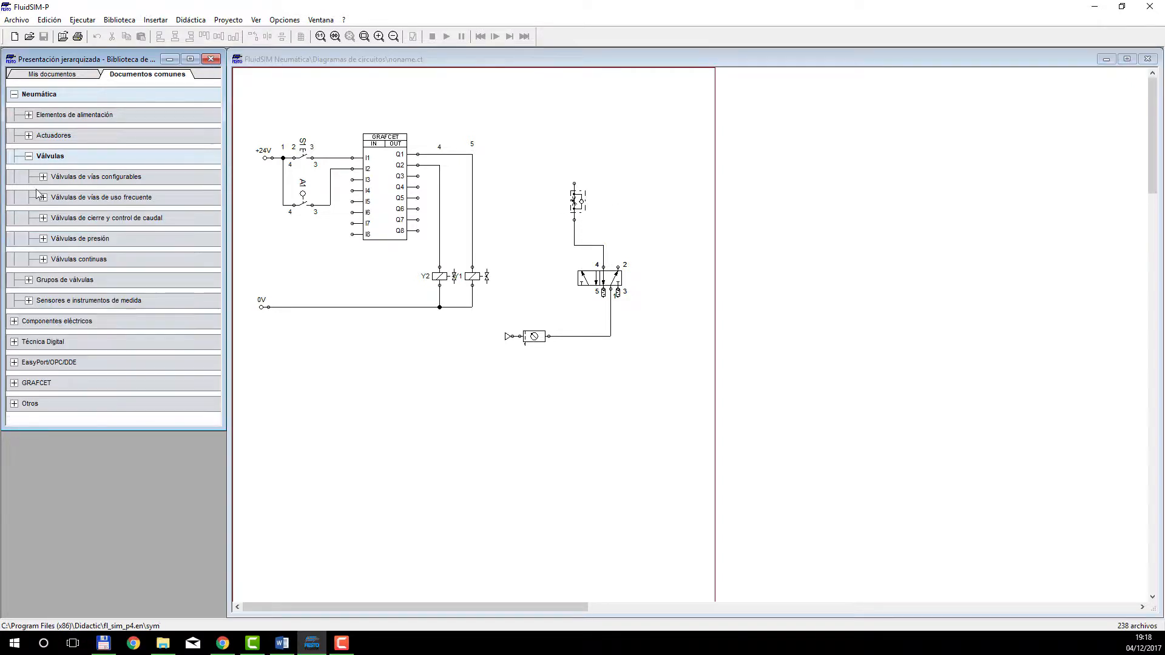
click(28, 156)
click(29, 136)
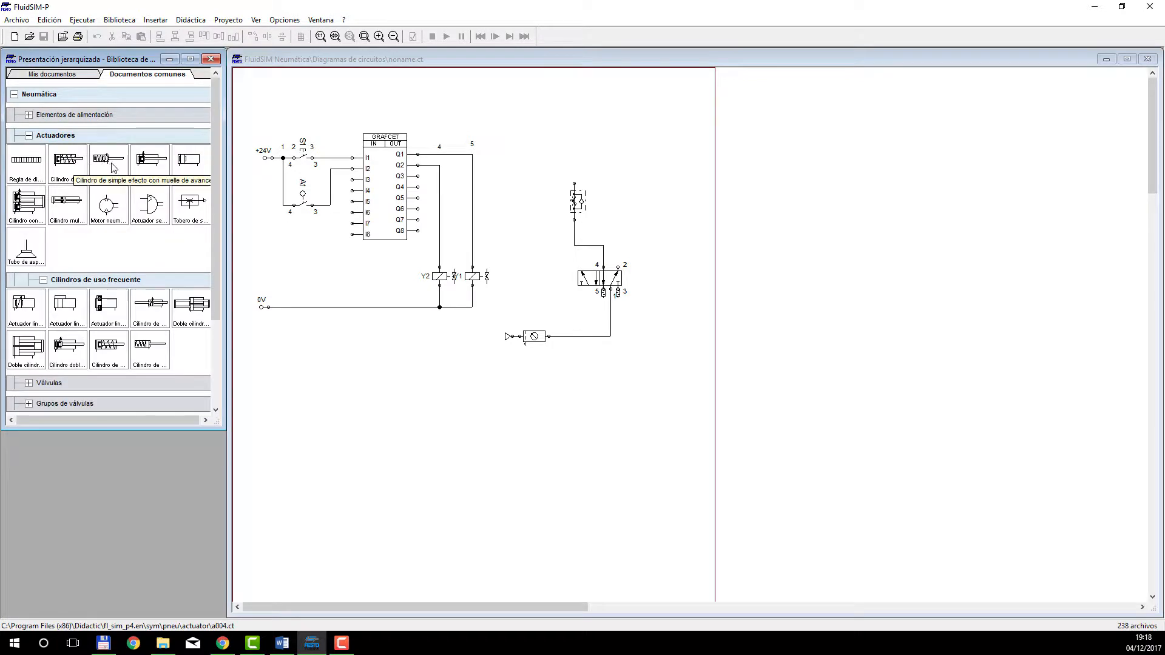
drag(146, 162, 599, 135)
drag(576, 183, 574, 150)
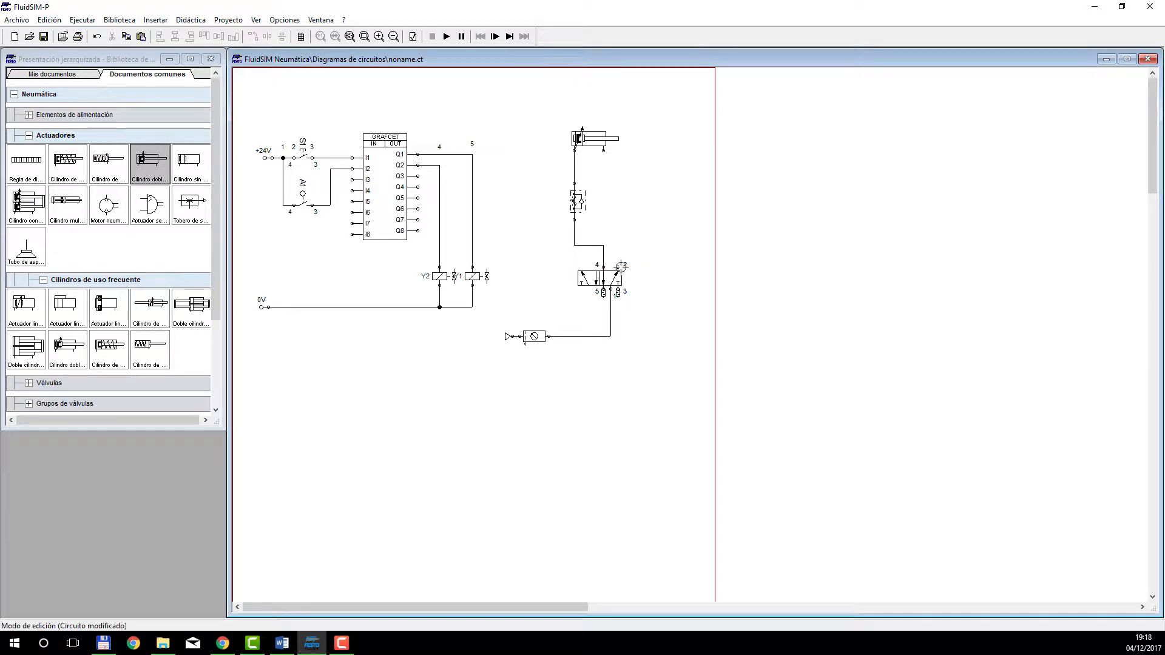
drag(619, 267, 603, 150)
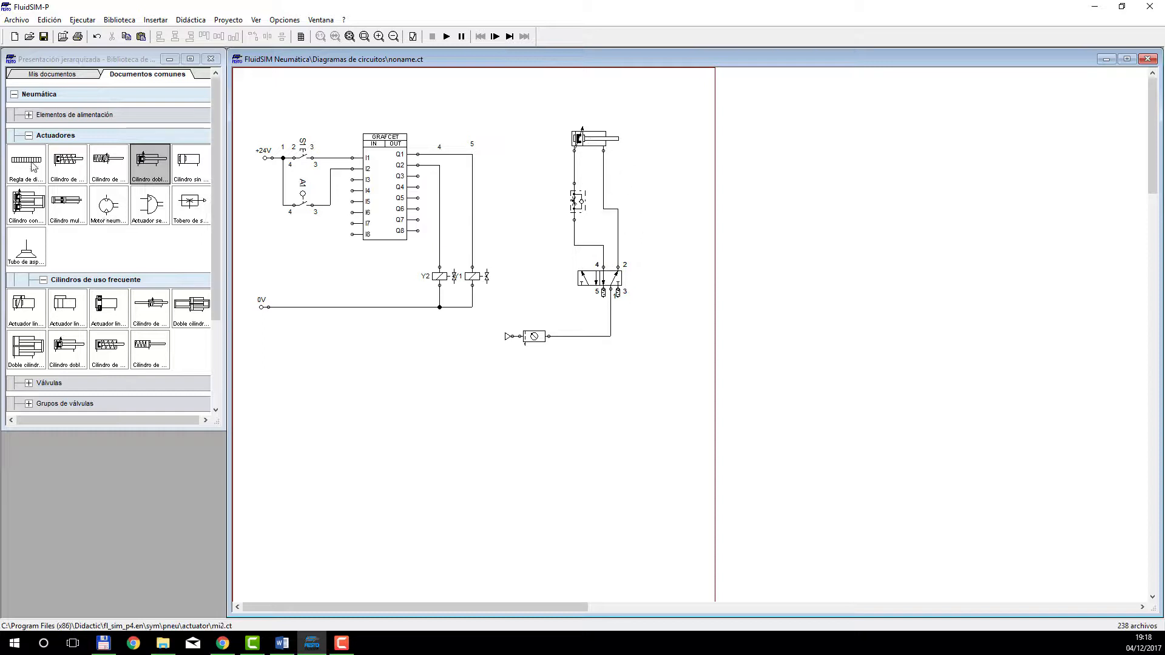
Place a distance rule above the cylinder's rod end, and mark the cylinder as A with the label above its body.
drag(31, 161, 631, 123)
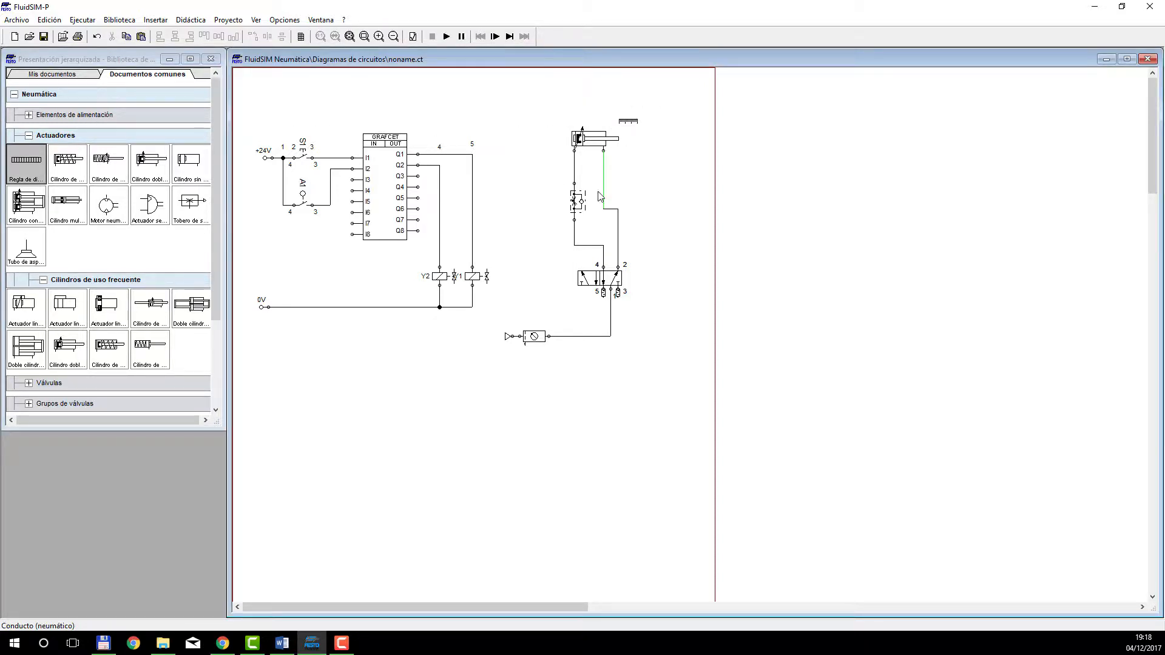
click(594, 150)
double_click(594, 150)
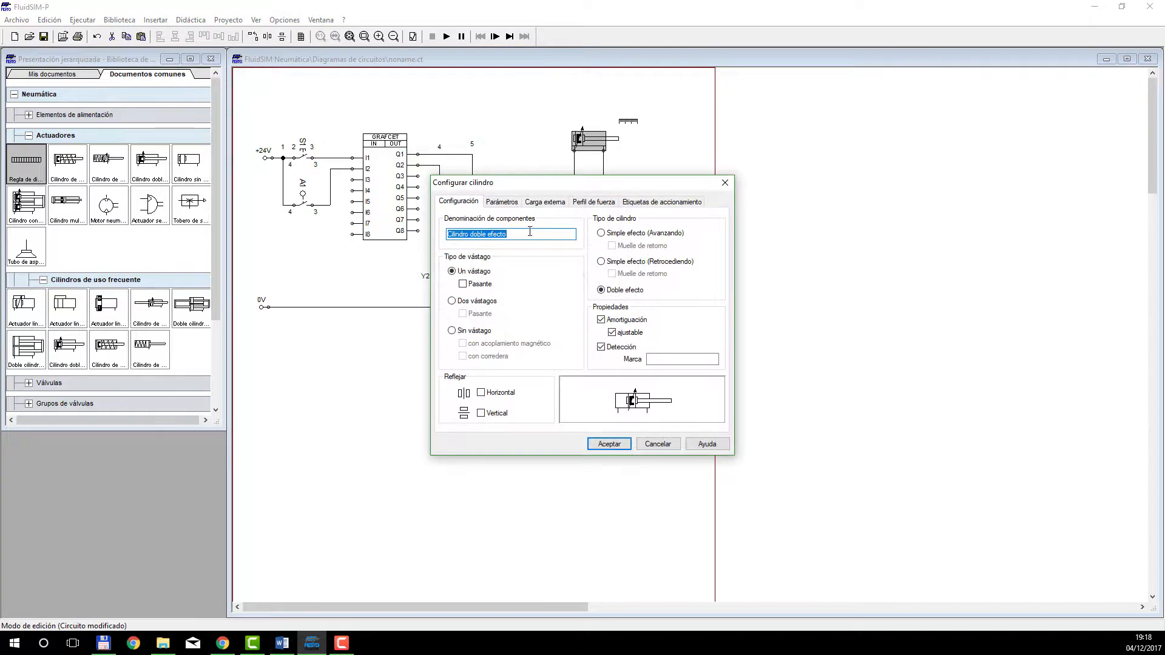
click(664, 359)
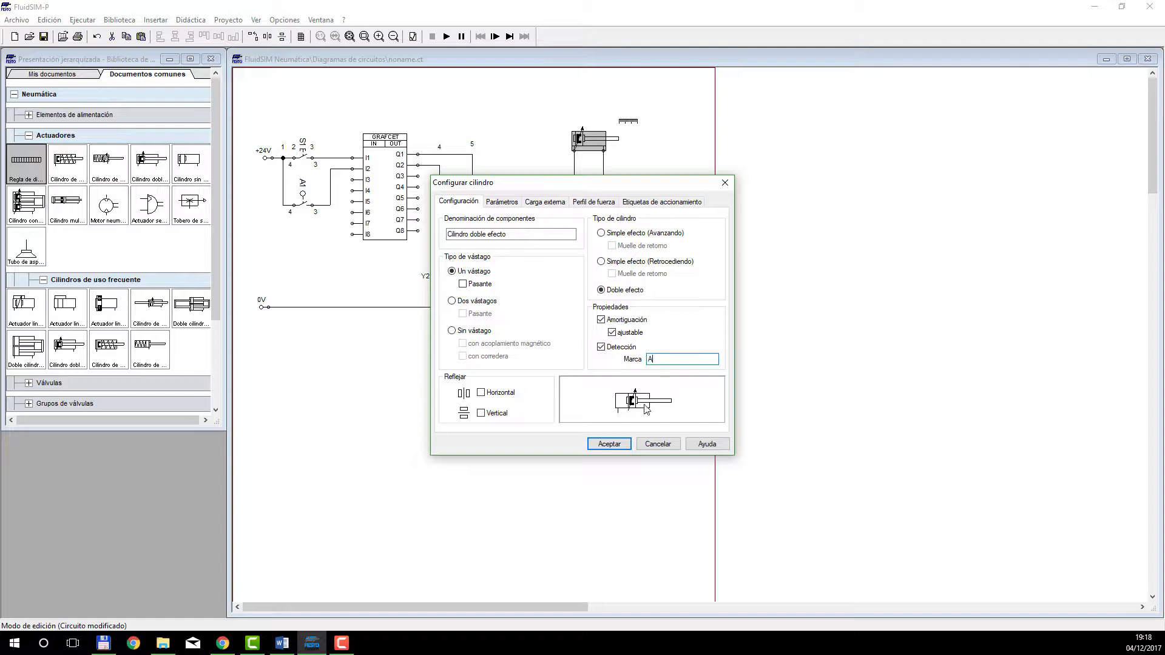
click(621, 447)
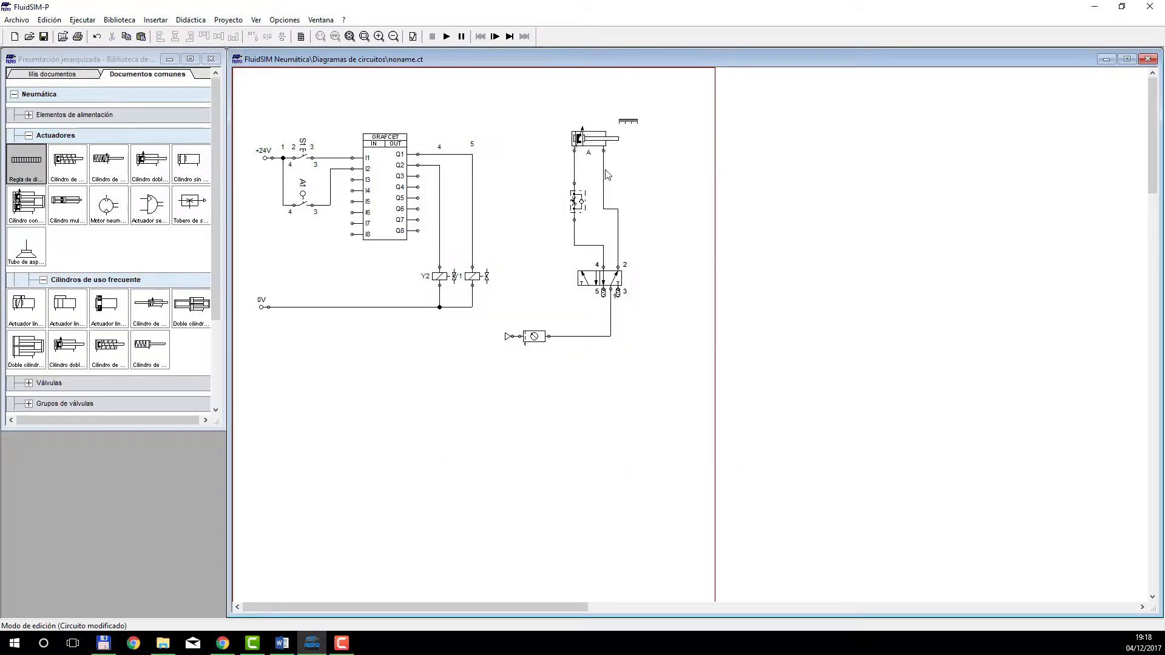
click(588, 154)
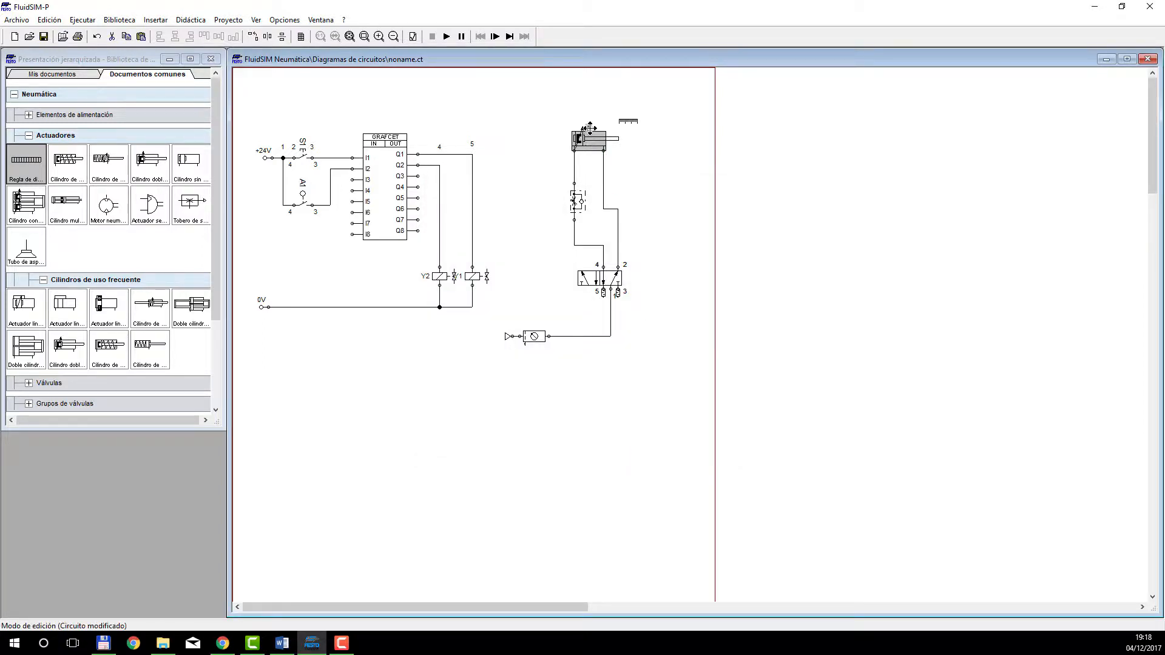
click(682, 196)
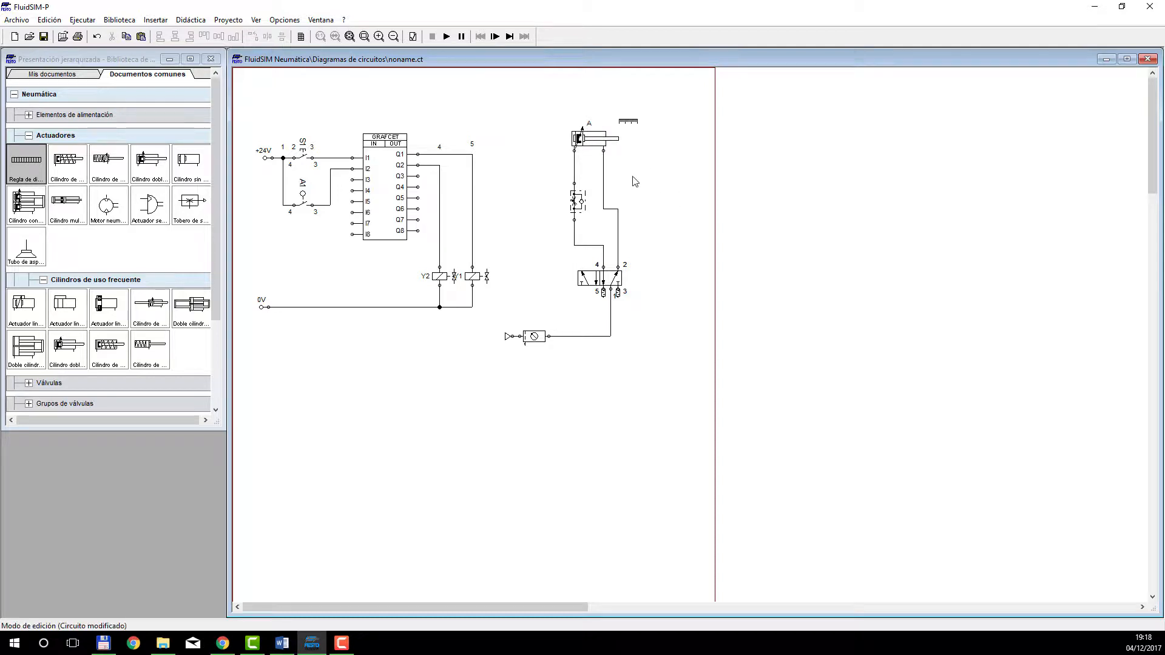
Add mark A1 to the distance rule with start and end positions of 100 mm, and adjust the label's position.
double_click(628, 121)
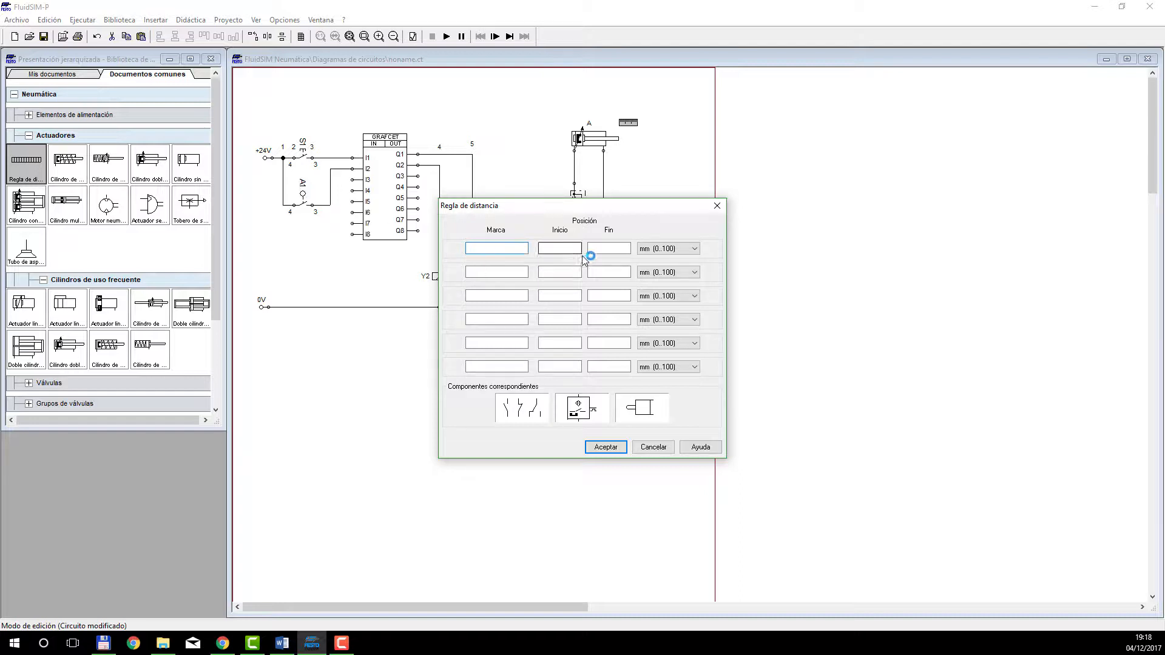
text(a1)
click(571, 249)
click(597, 249)
text(1)
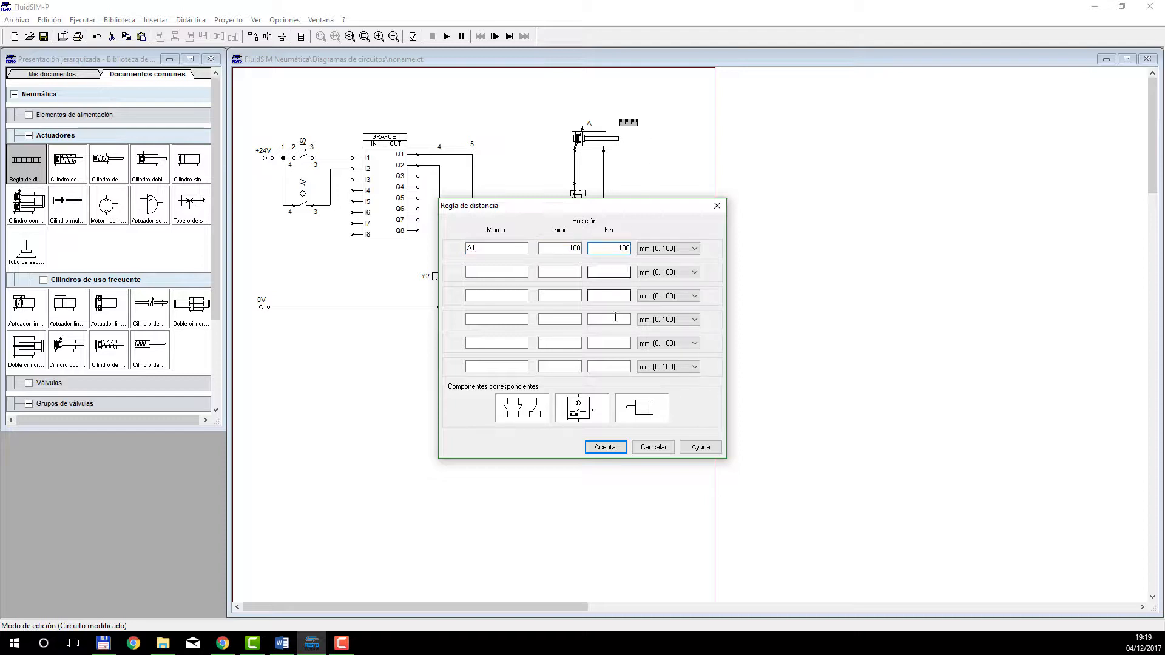
click(599, 449)
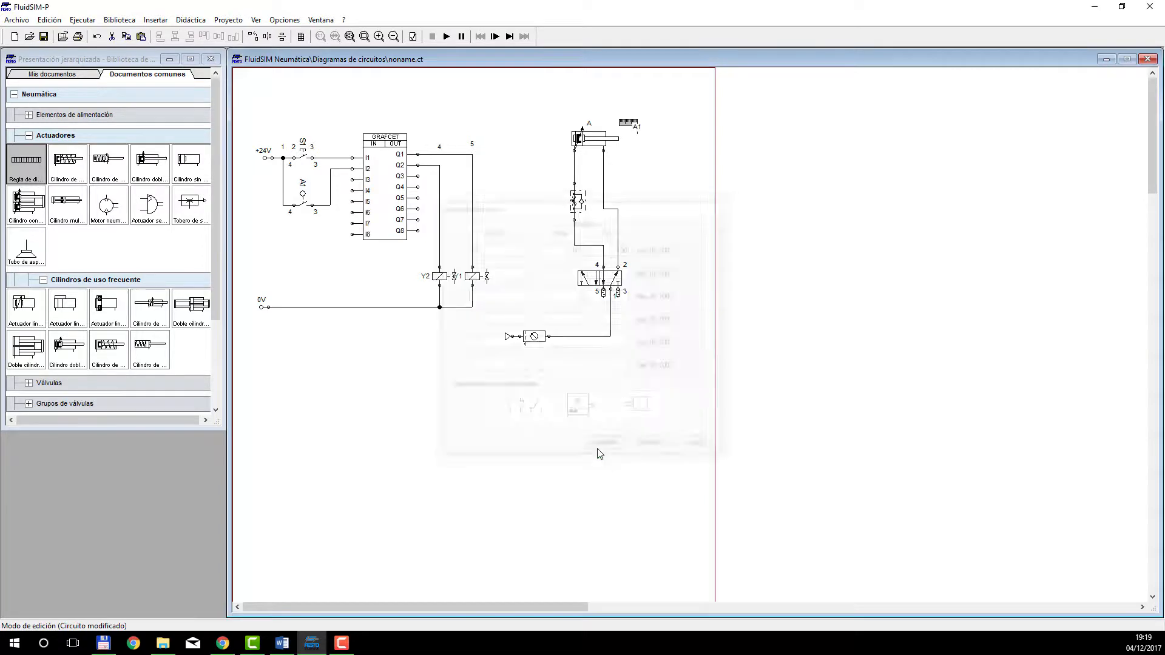
click(640, 131)
drag(639, 127, 640, 133)
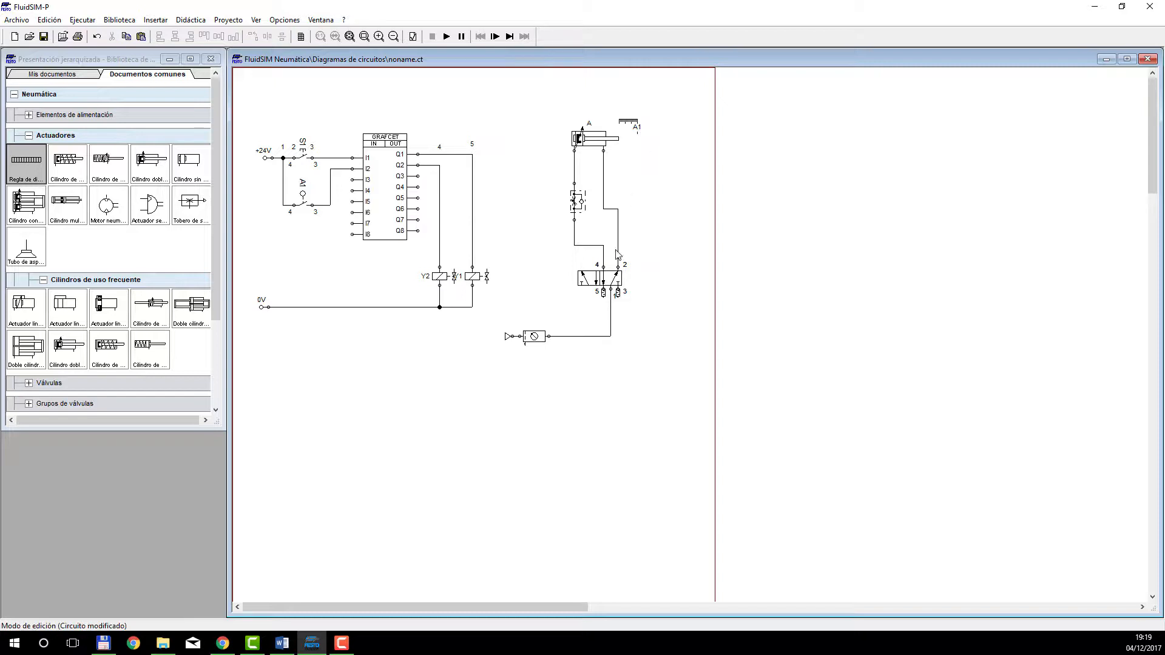
Name the 5/n-way valve "Válvula de 5/2 vías" and assign electric solenoid actuation to both of its sides.
double_click(581, 280)
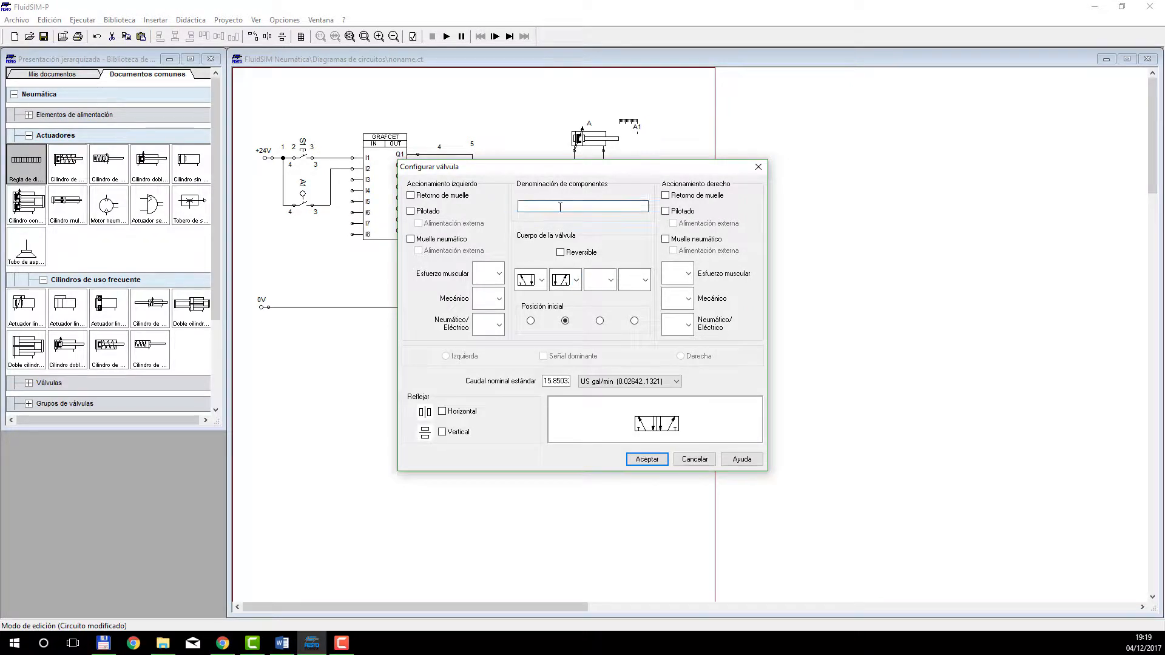
double_click(559, 207)
click(688, 325)
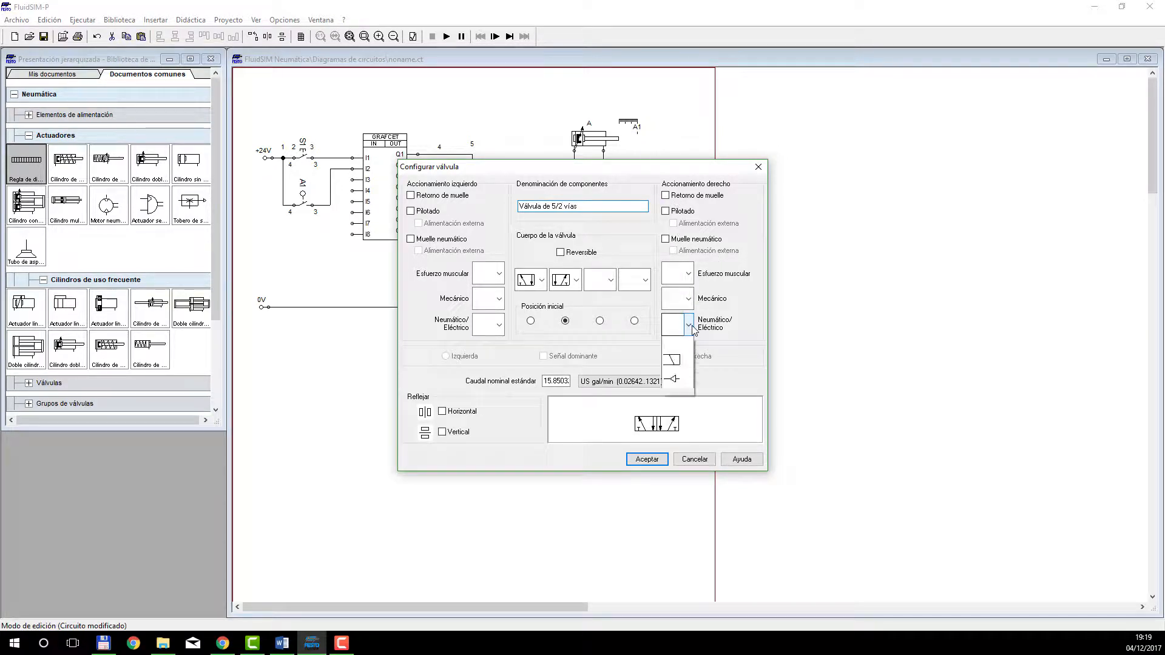
click(678, 367)
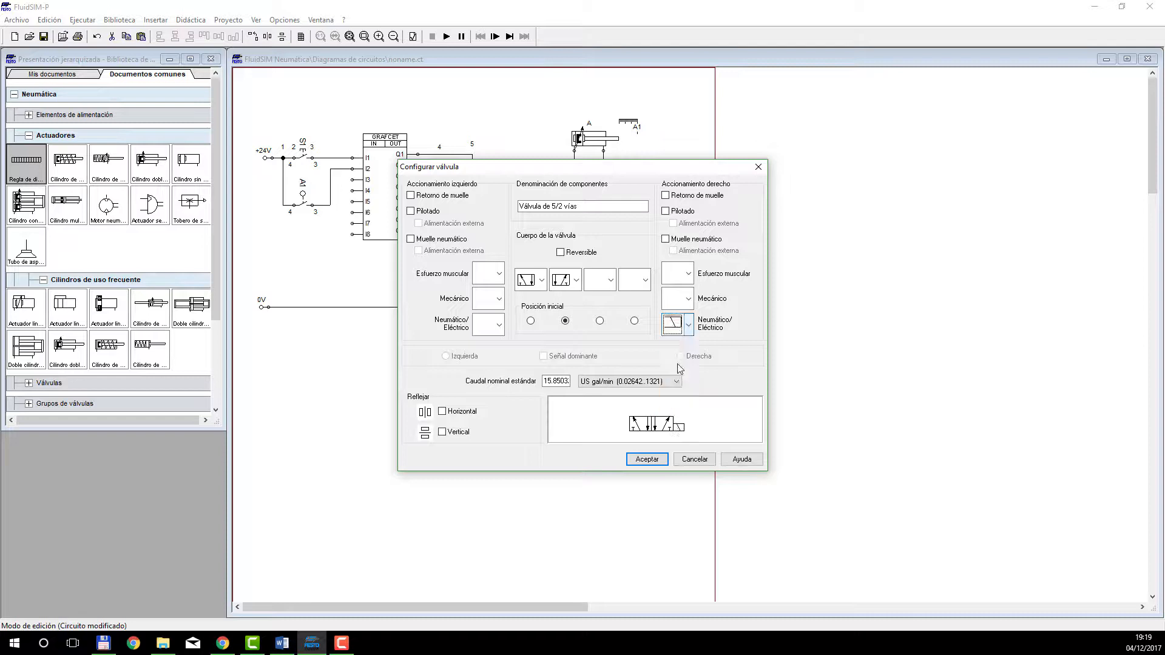
click(499, 324)
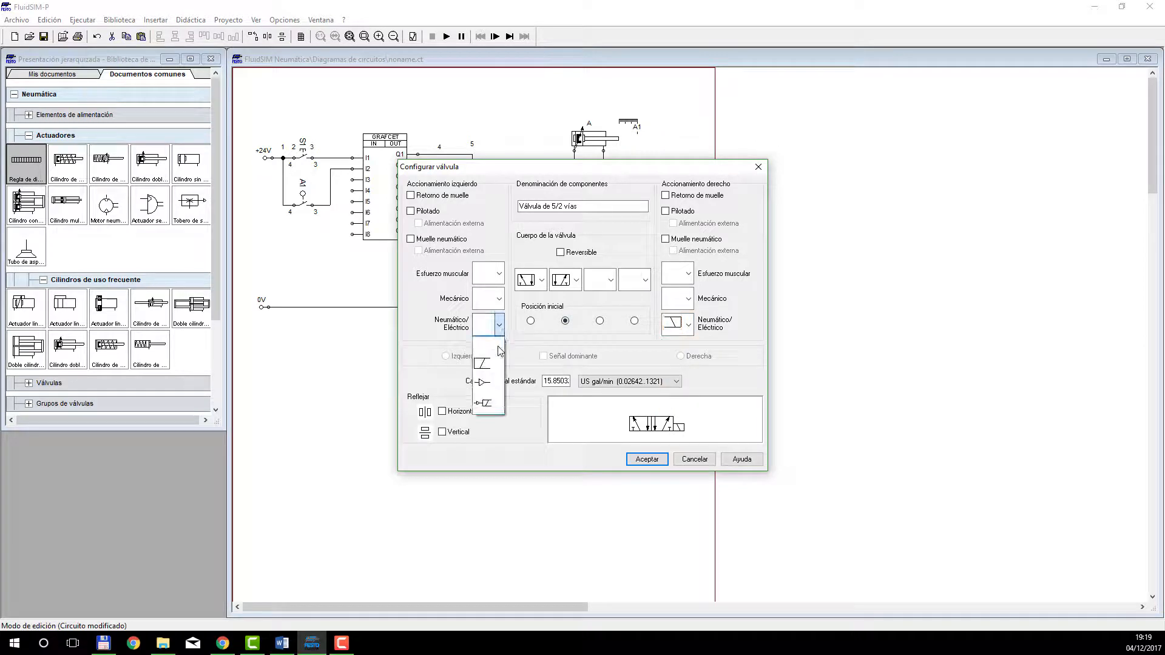
click(493, 367)
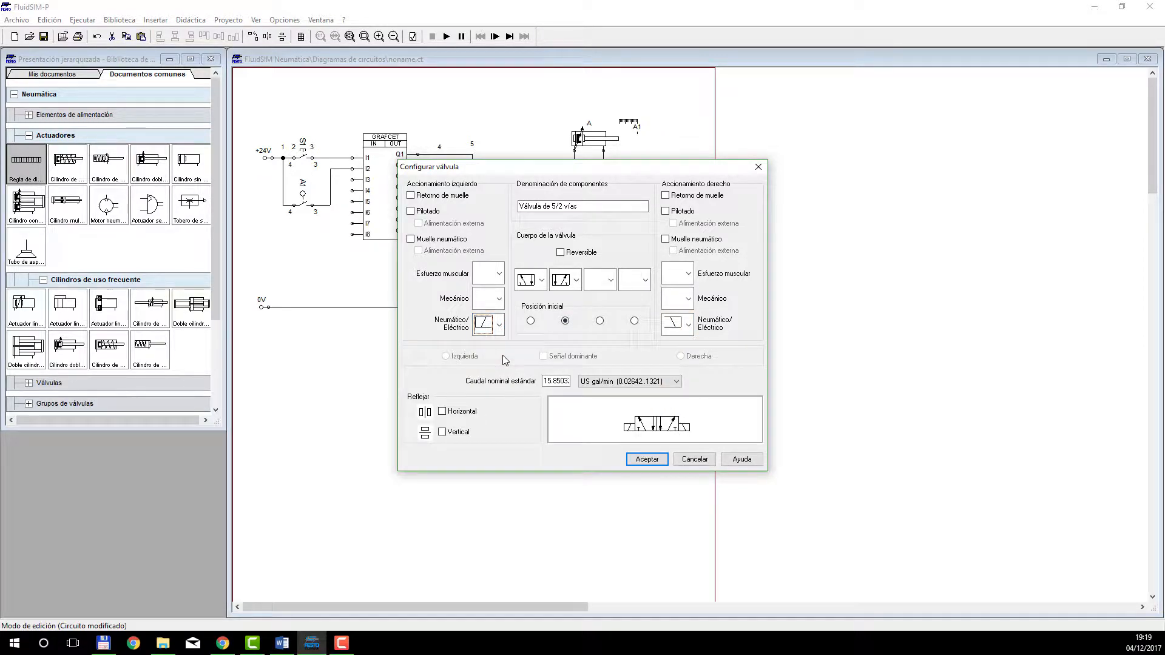
Add manual actuation to both sides of the 5/2-way valve and apply the configuration.
click(688, 274)
click(670, 318)
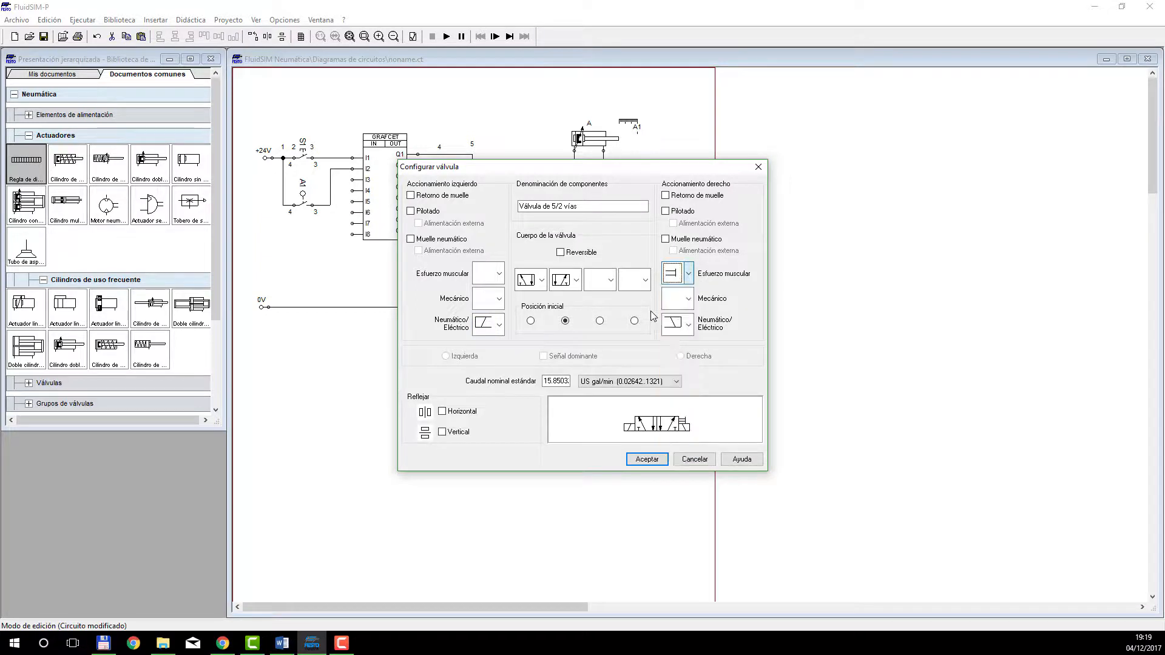
click(499, 274)
click(485, 317)
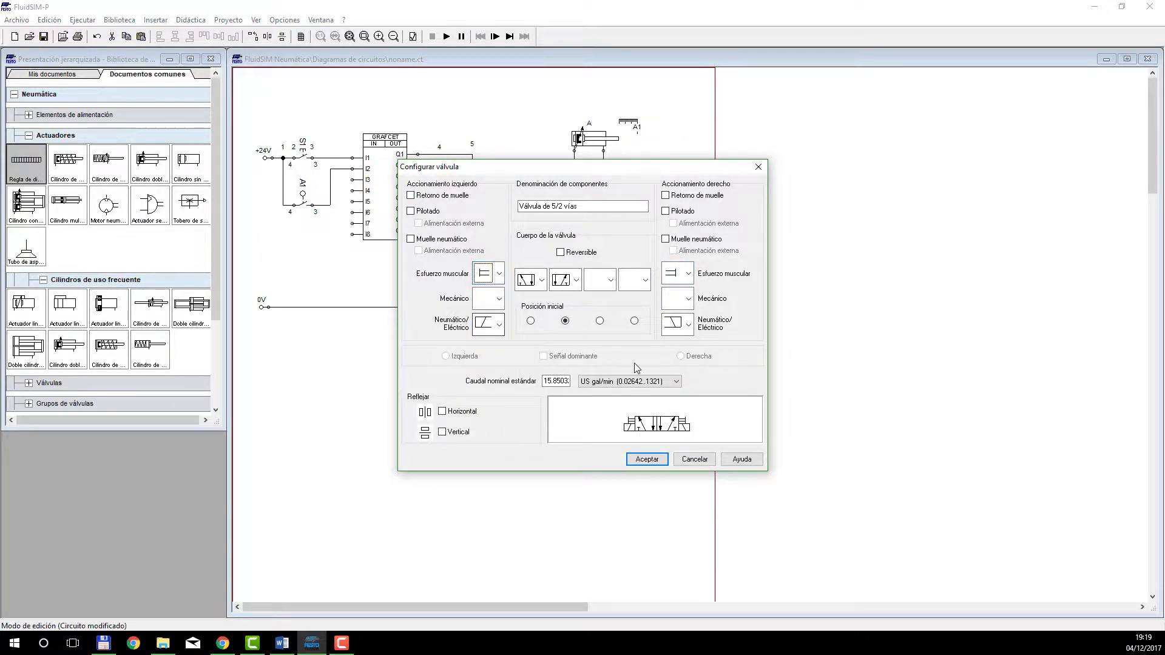
click(647, 459)
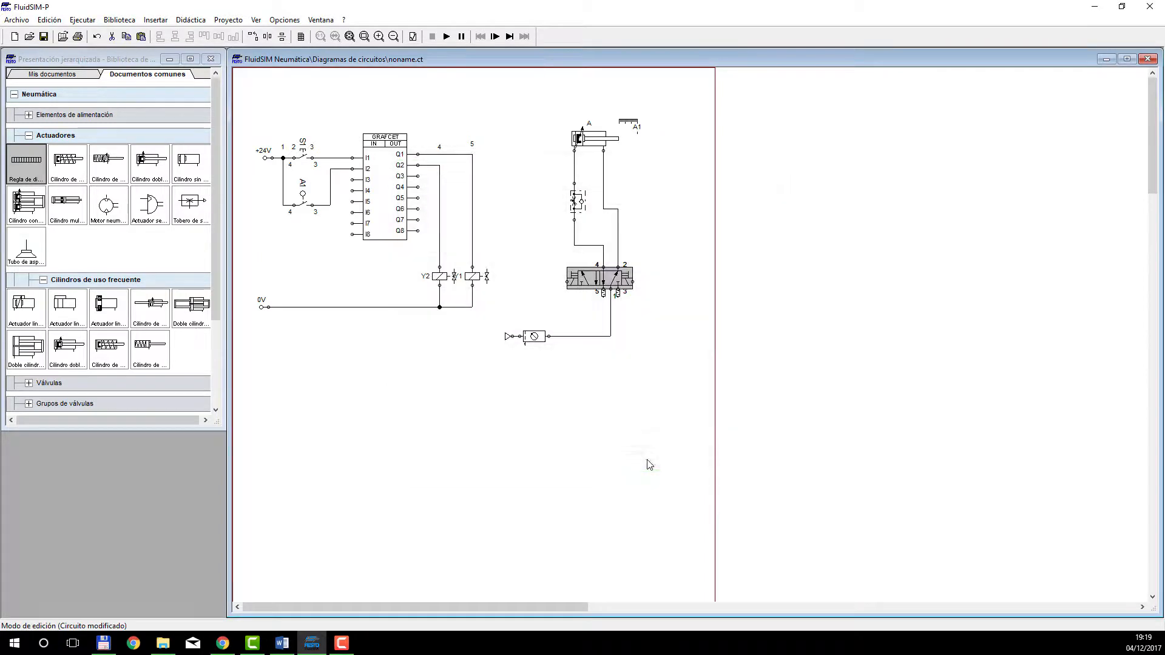
Assign mark Y1 to the solenoid near port 4 of the 5/2-way valve and mark Y2 to the opposite solenoid.
double_click(566, 281)
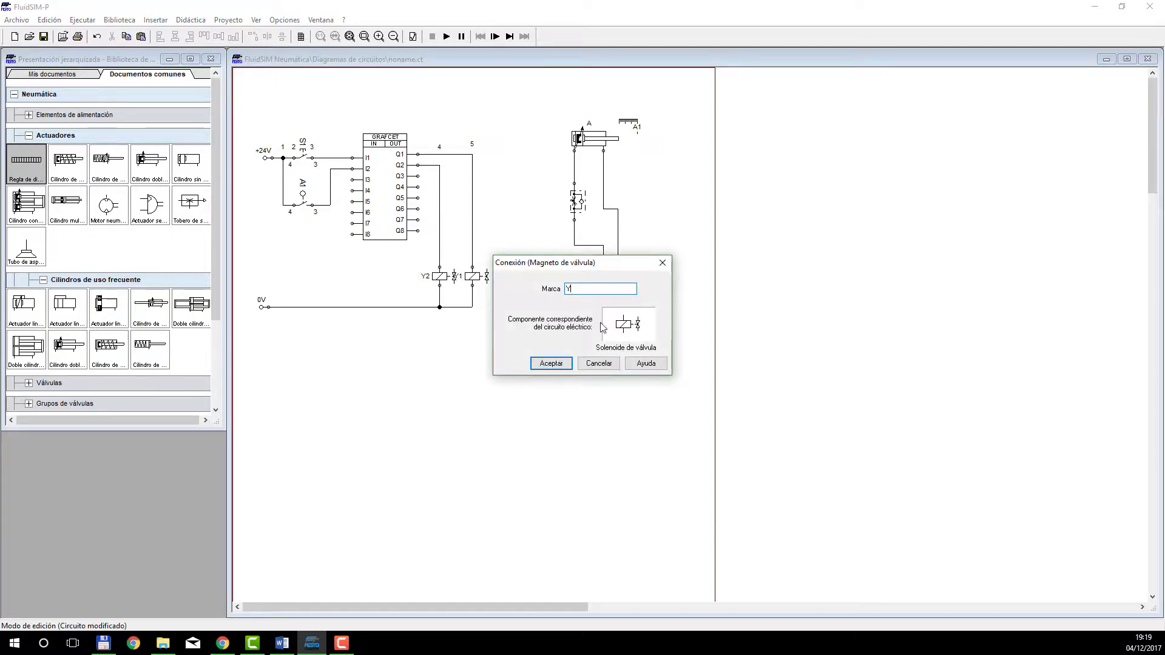
click(551, 363)
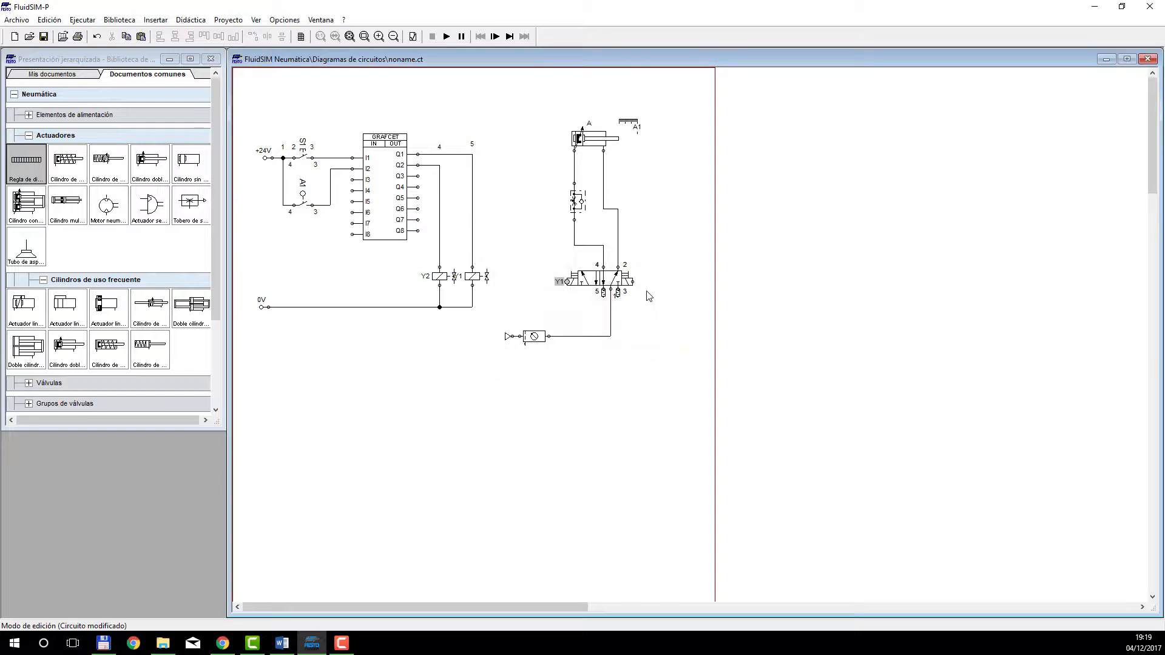
double_click(630, 283)
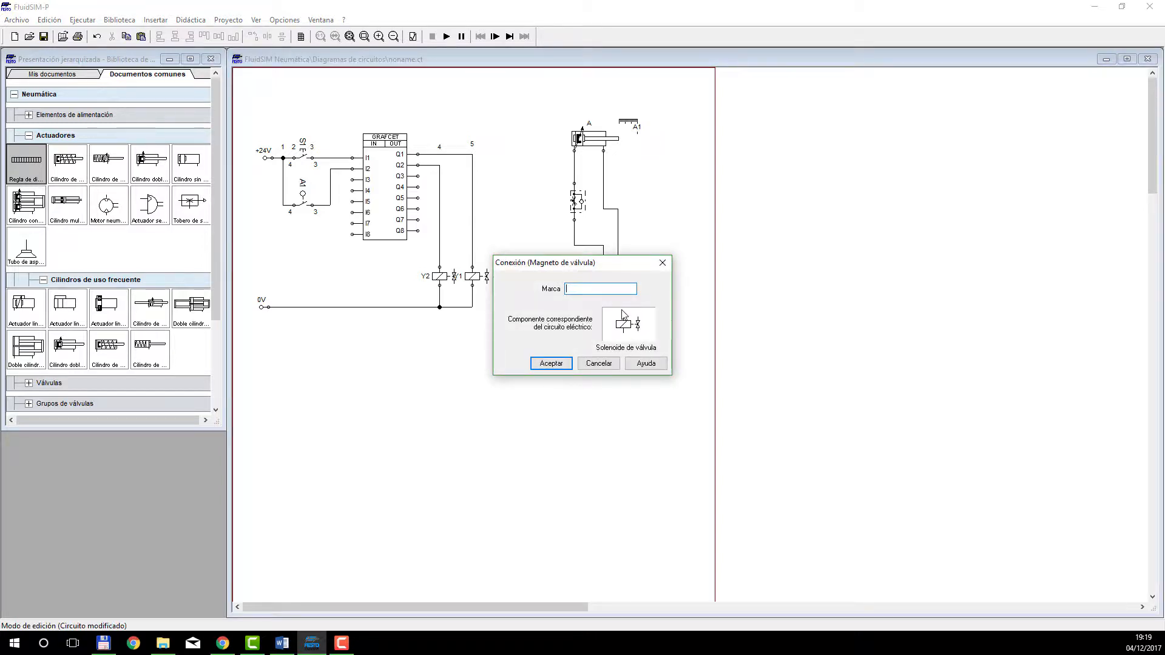
click(550, 364)
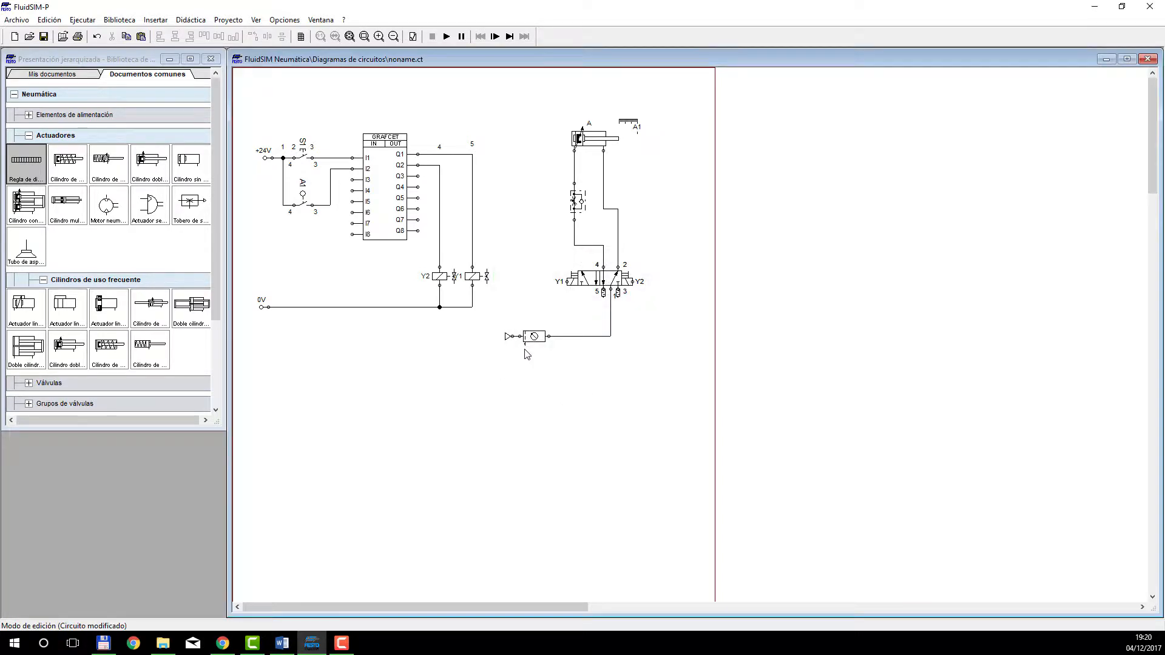
Reduce the opening degree of the one-way flow control valve under cylinder A and apply the setting.
double_click(577, 203)
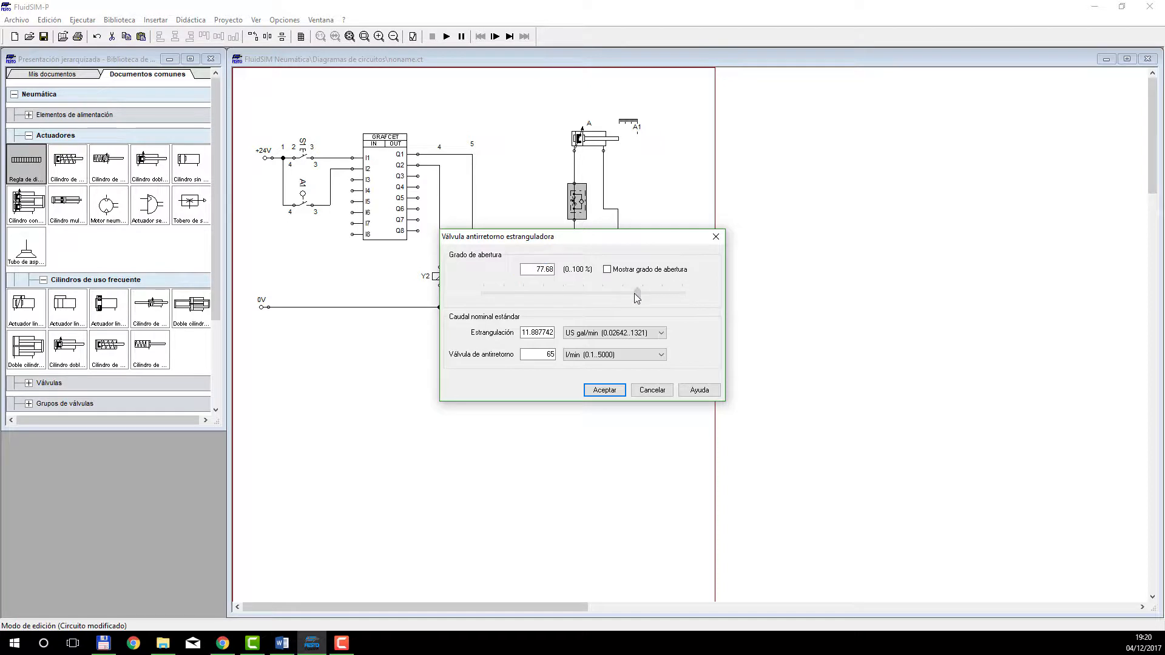
drag(635, 293, 595, 295)
click(604, 390)
click(570, 397)
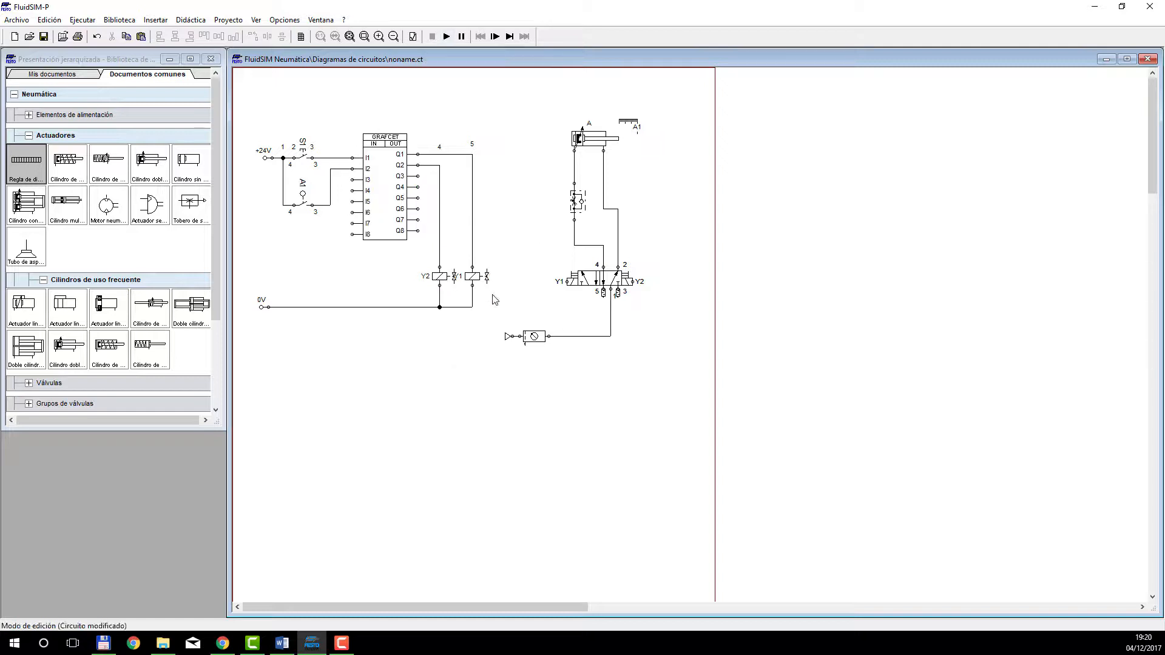
Place three GRAFCET steps below the electrical circuit and align them in a vertical column.
scroll(438, 371, down, 1)
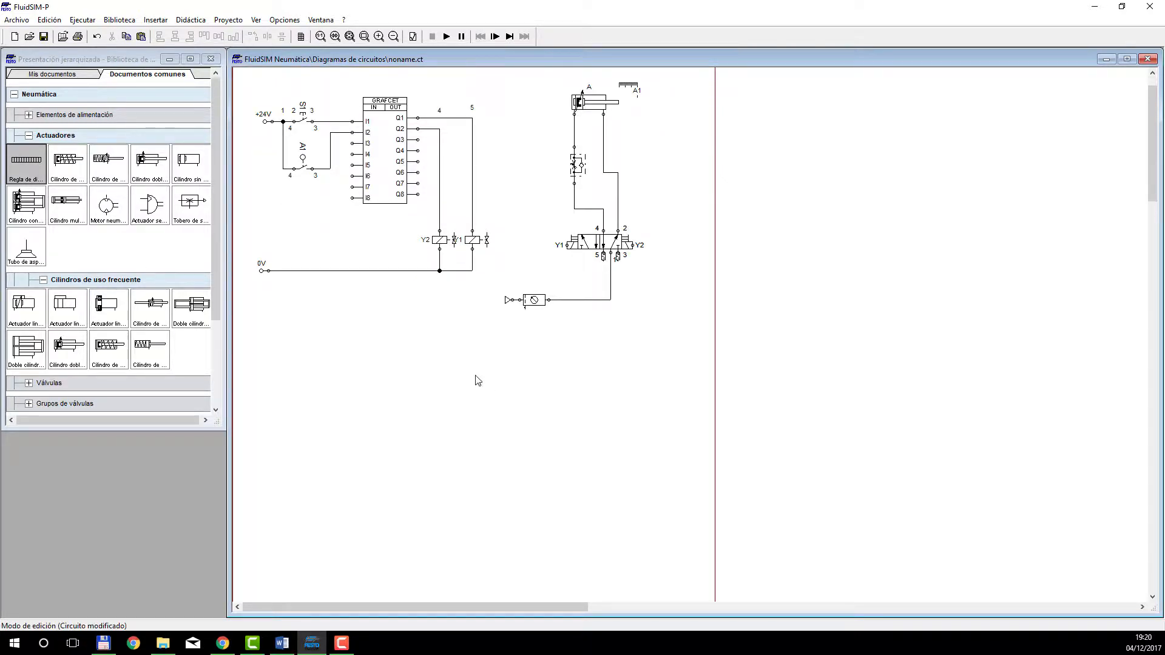
click(45, 281)
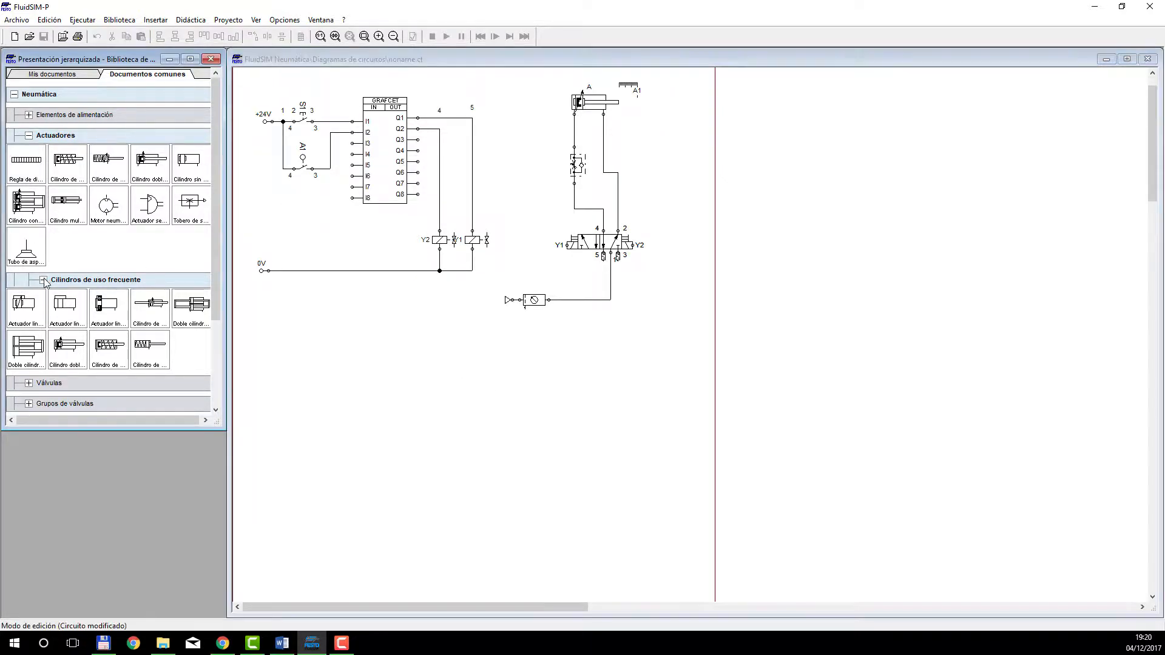
click(29, 135)
click(14, 94)
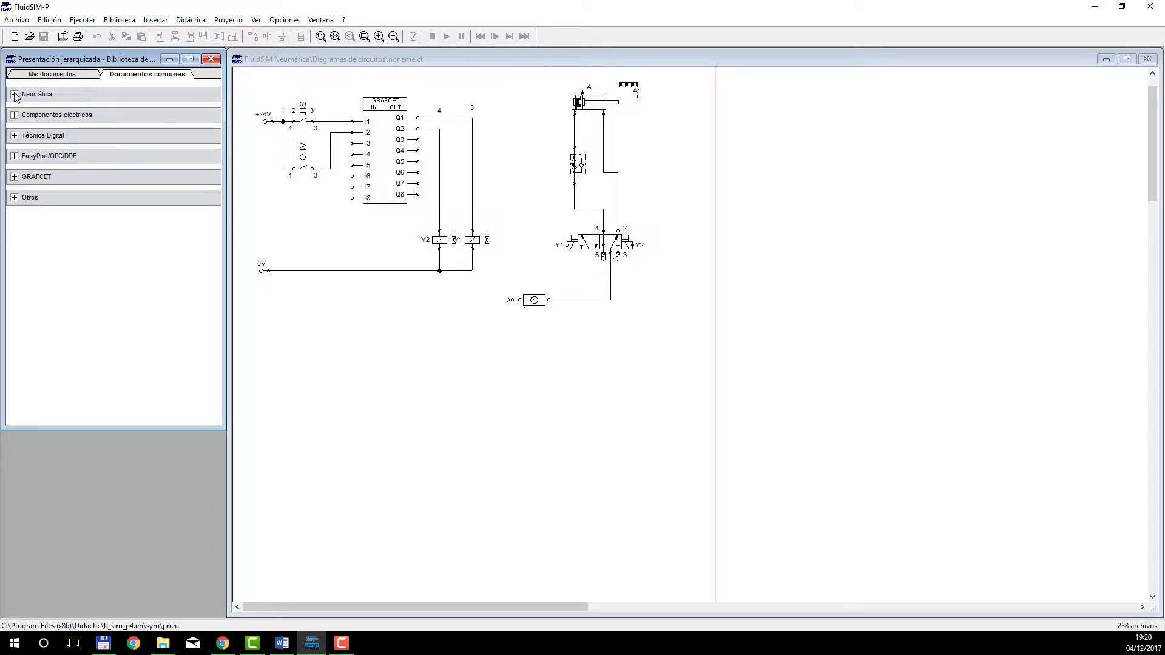
click(14, 177)
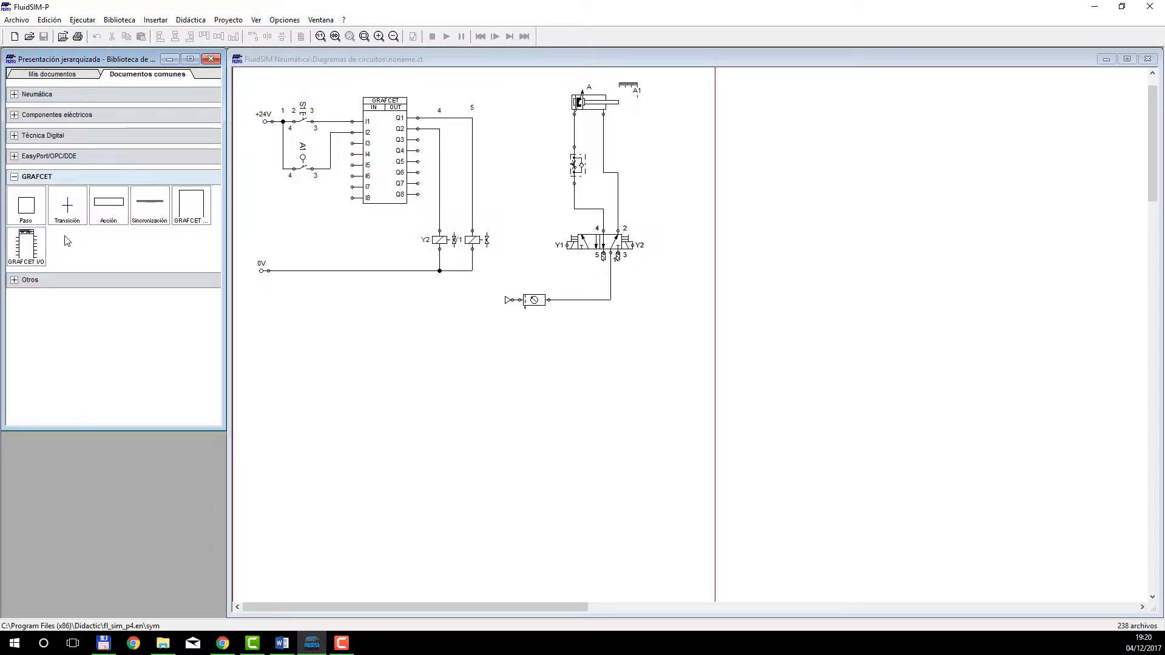
drag(26, 206, 427, 367)
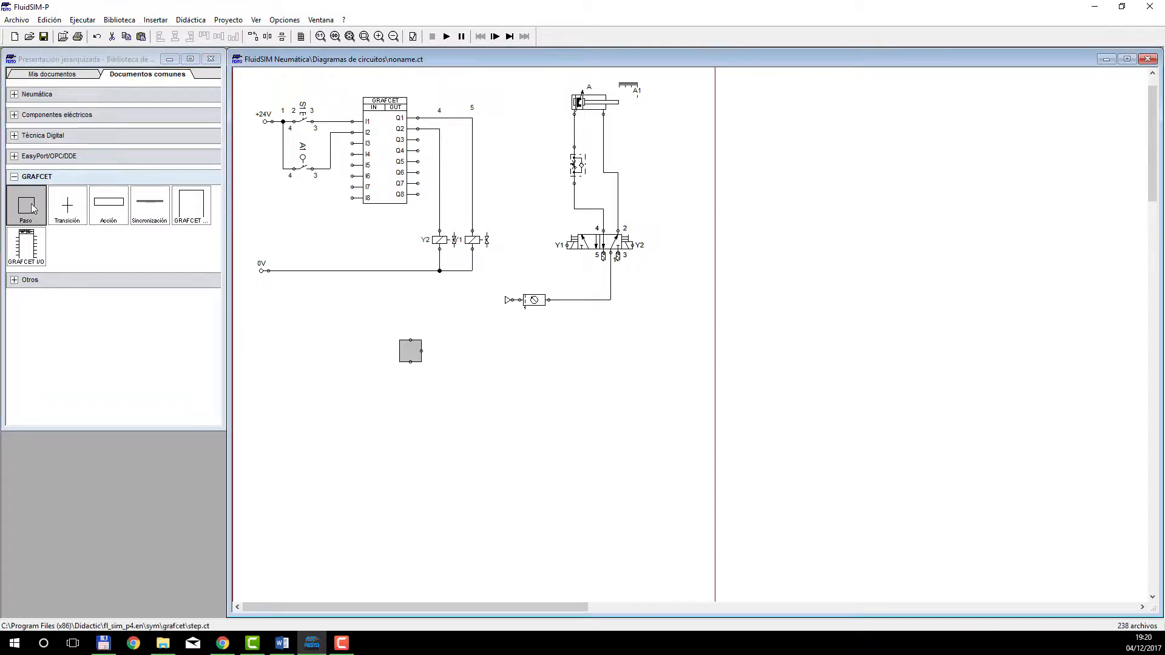
drag(31, 202, 412, 415)
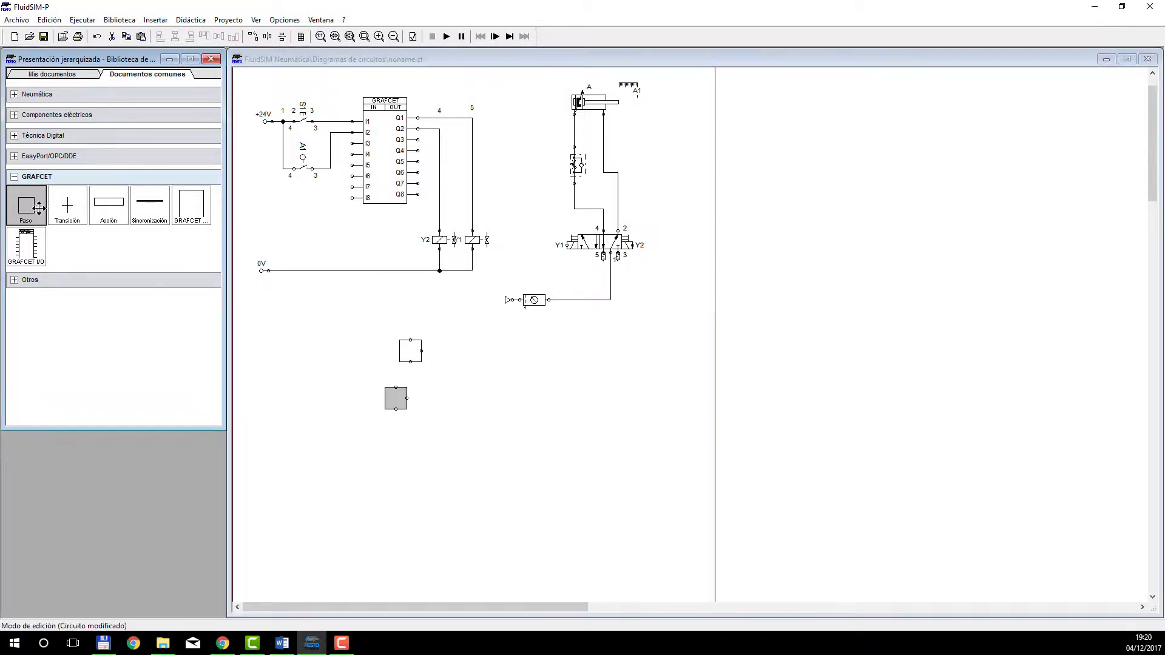
drag(26, 205, 409, 464)
drag(397, 394, 411, 393)
drag(393, 459, 411, 460)
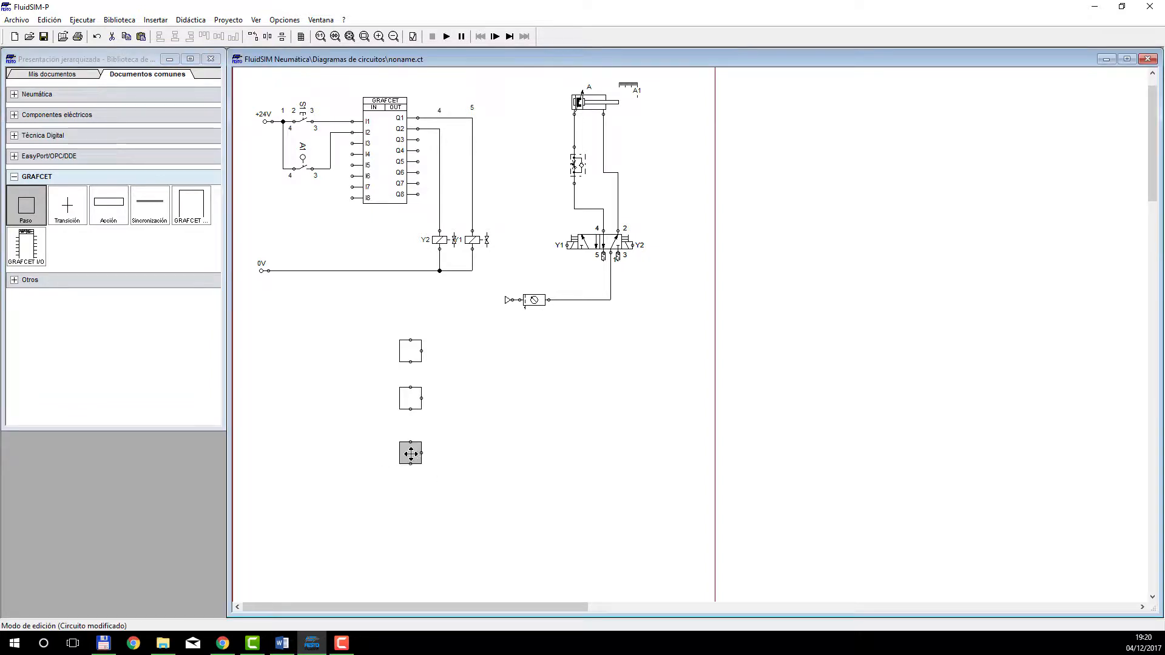
click(429, 372)
Configure the uppermost GRAFCET step as "Paso inicial" with the name REPOSO.
double_click(407, 355)
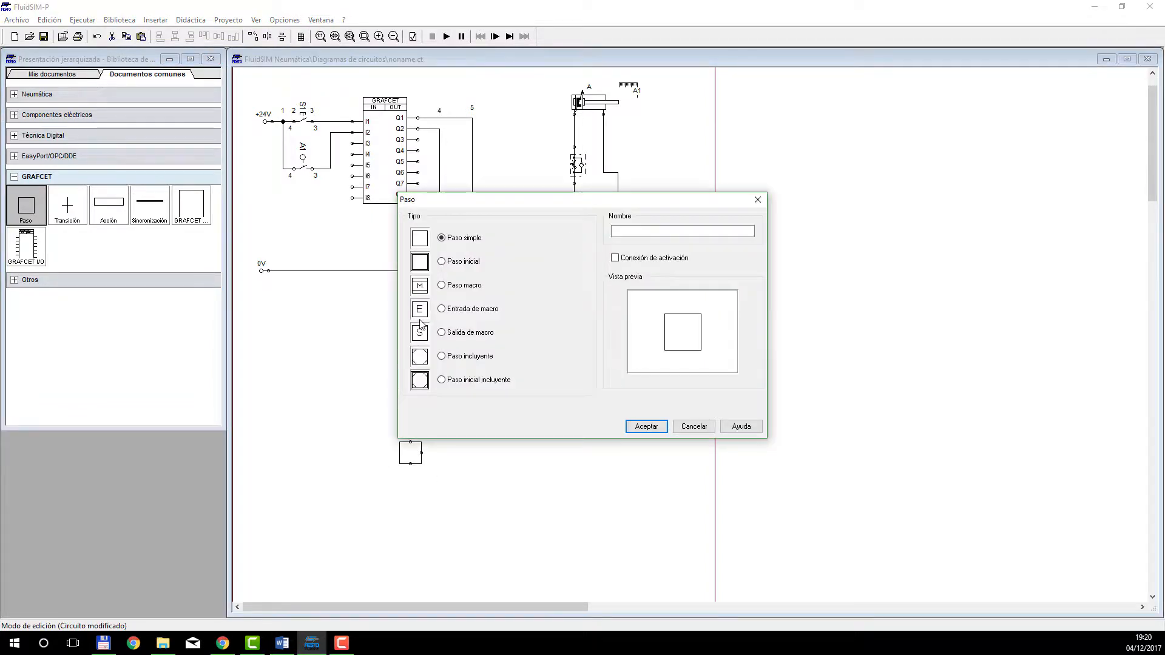
click(442, 263)
click(643, 231)
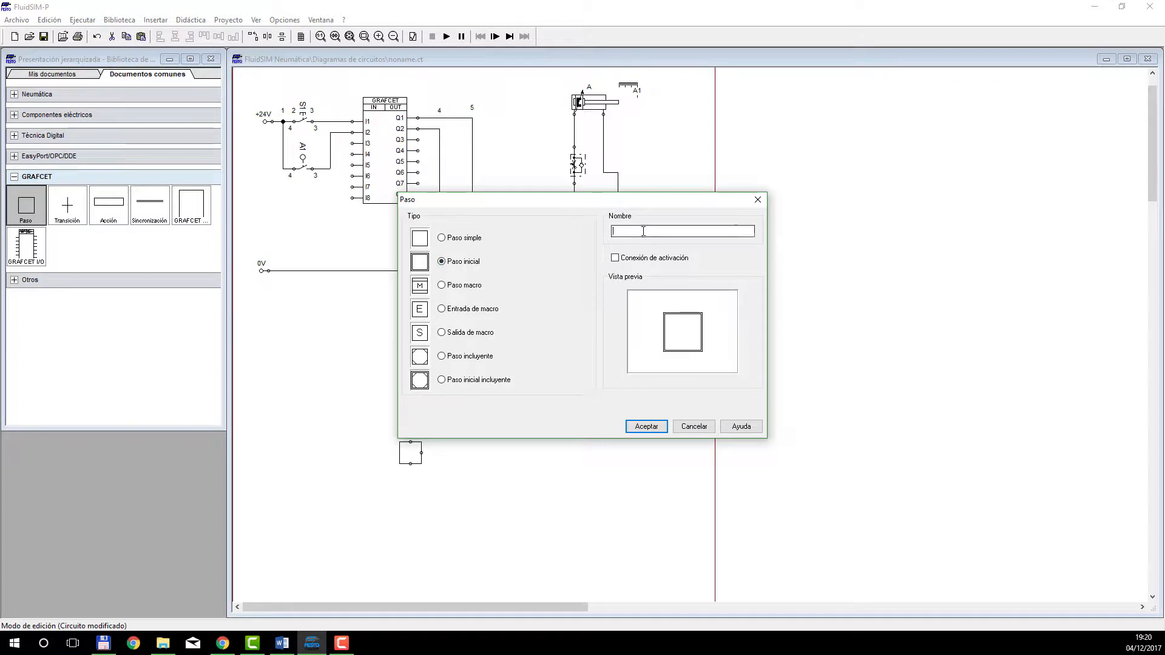
text(REPOSO)
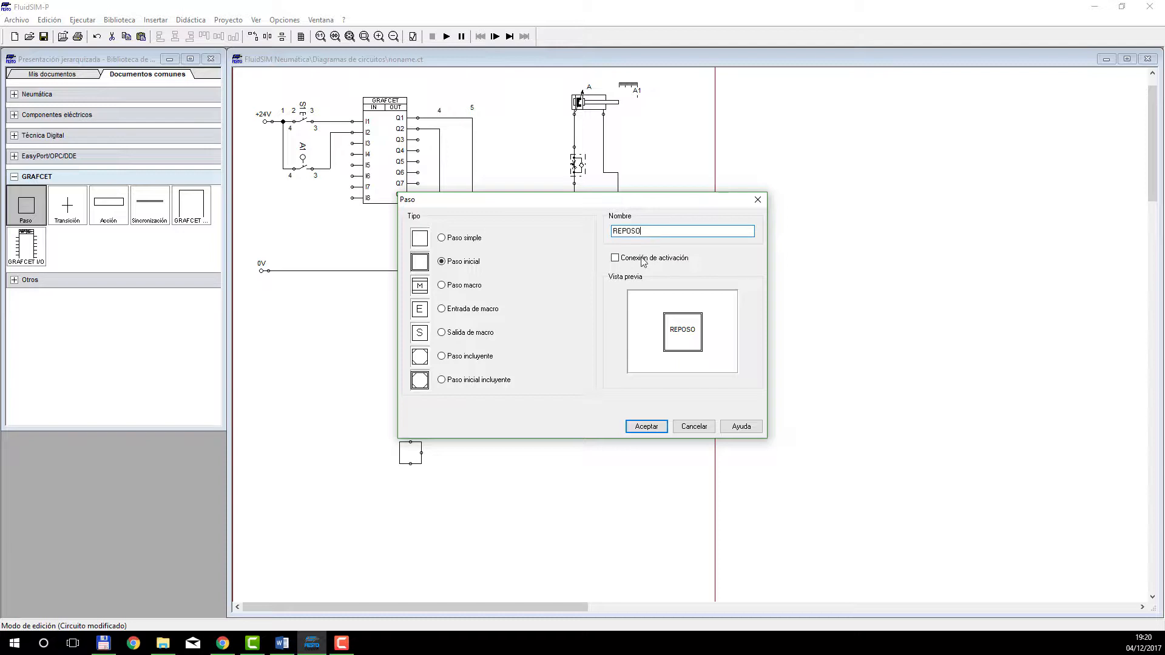
click(647, 427)
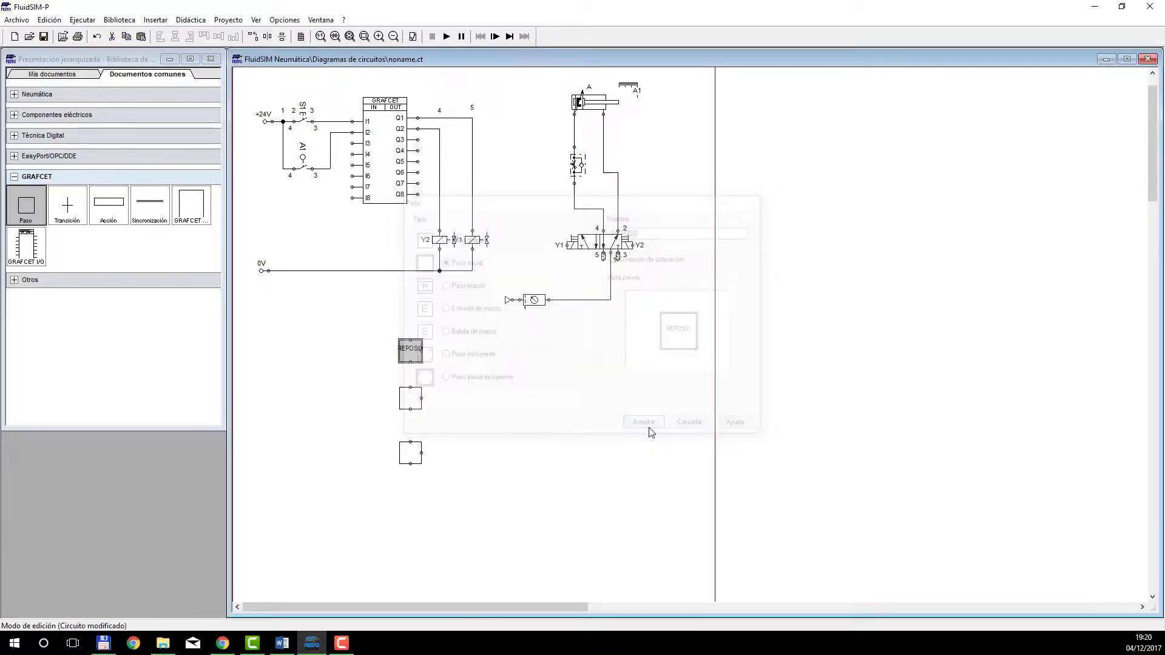
Space the two lower steps further down and connect a transition below each of the three GRAFCET steps.
drag(437, 376, 407, 478)
click(520, 434)
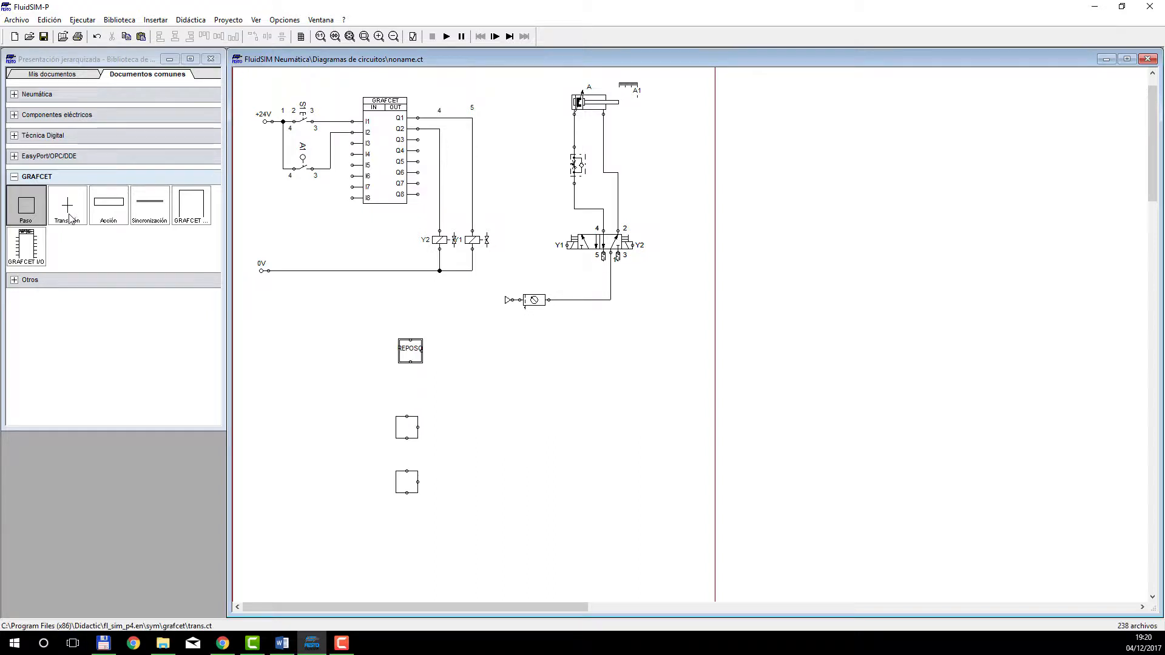
drag(66, 207, 413, 395)
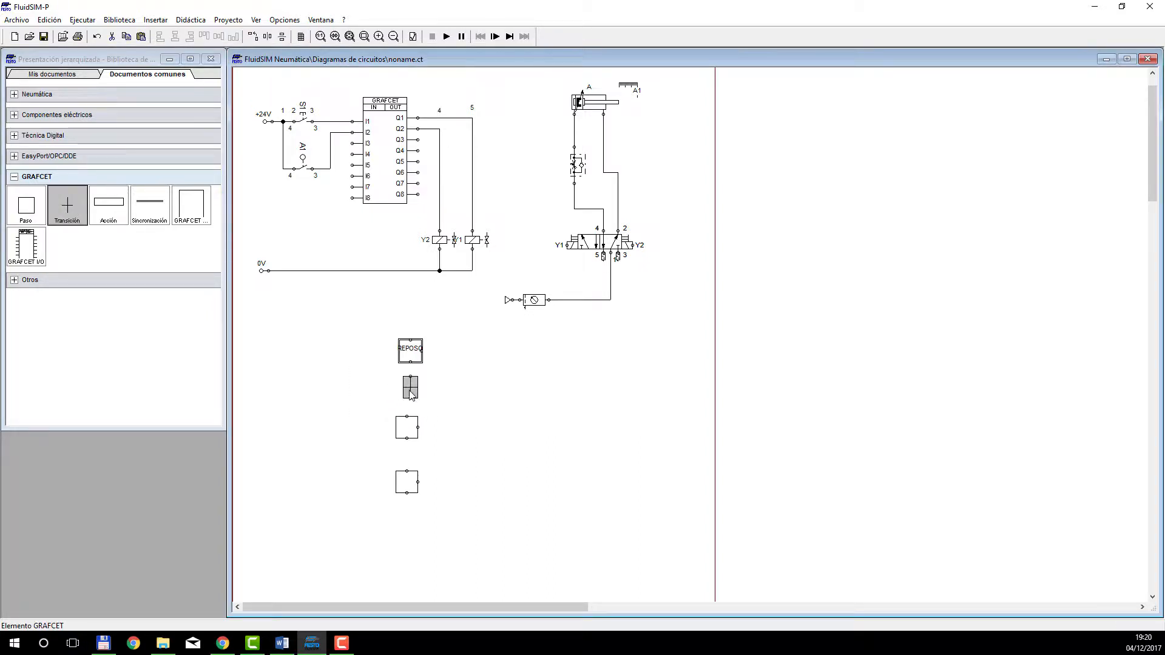
click(466, 408)
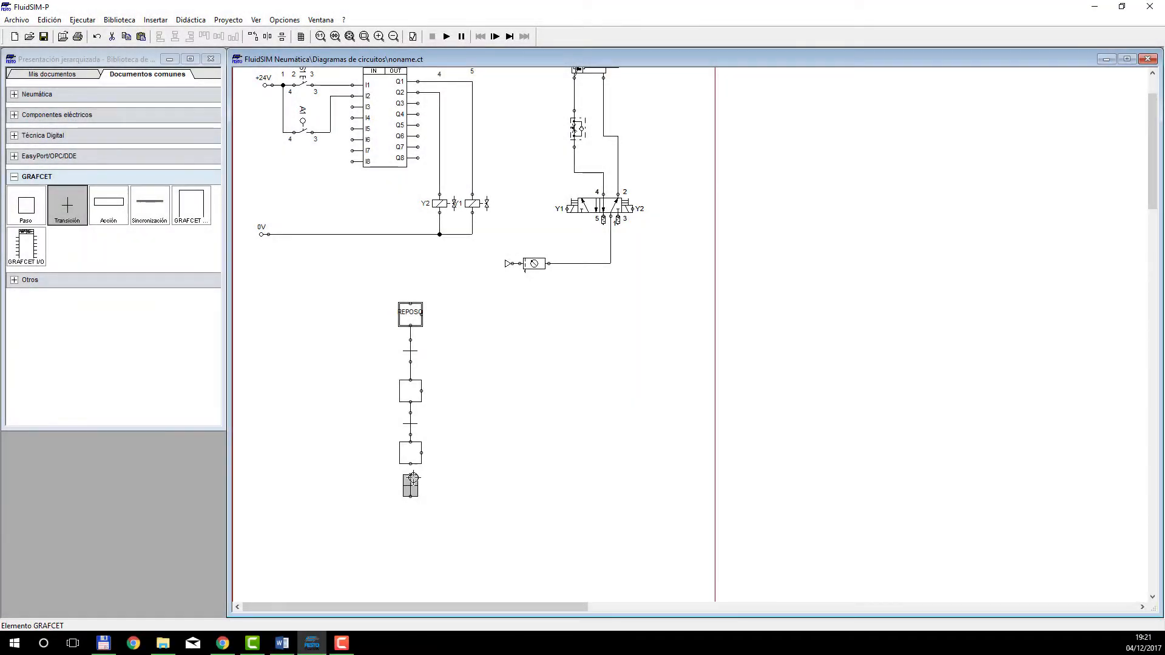
drag(413, 477, 411, 464)
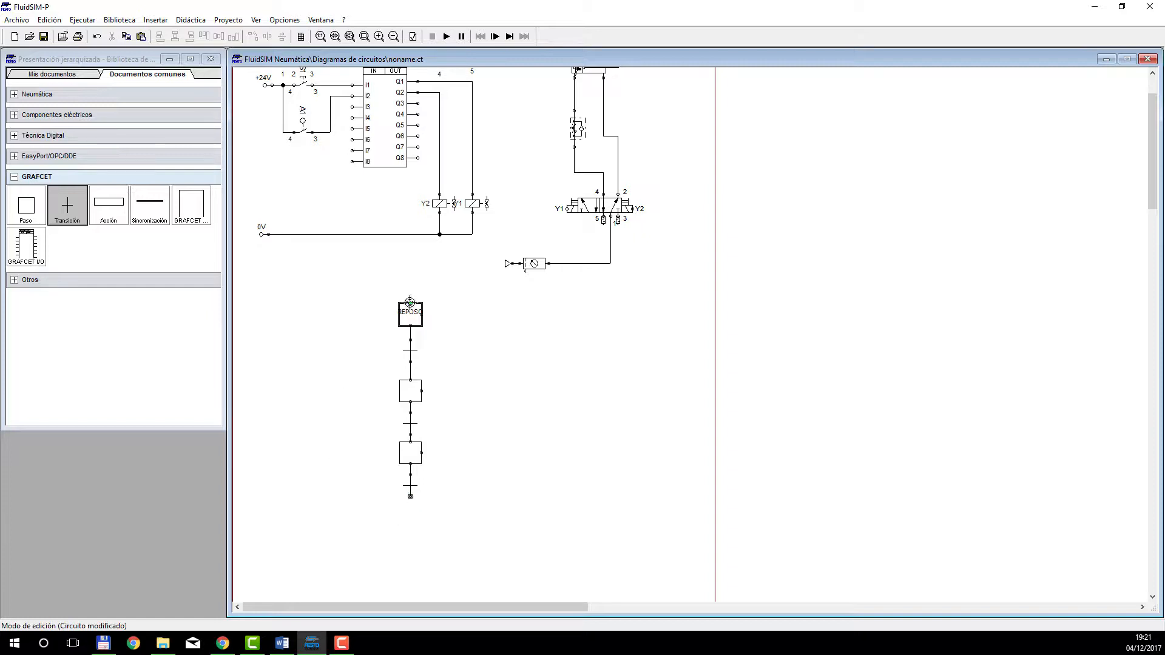
Connect the last transition back to the initial step and move the return line farther away from the step column.
drag(410, 302, 410, 496)
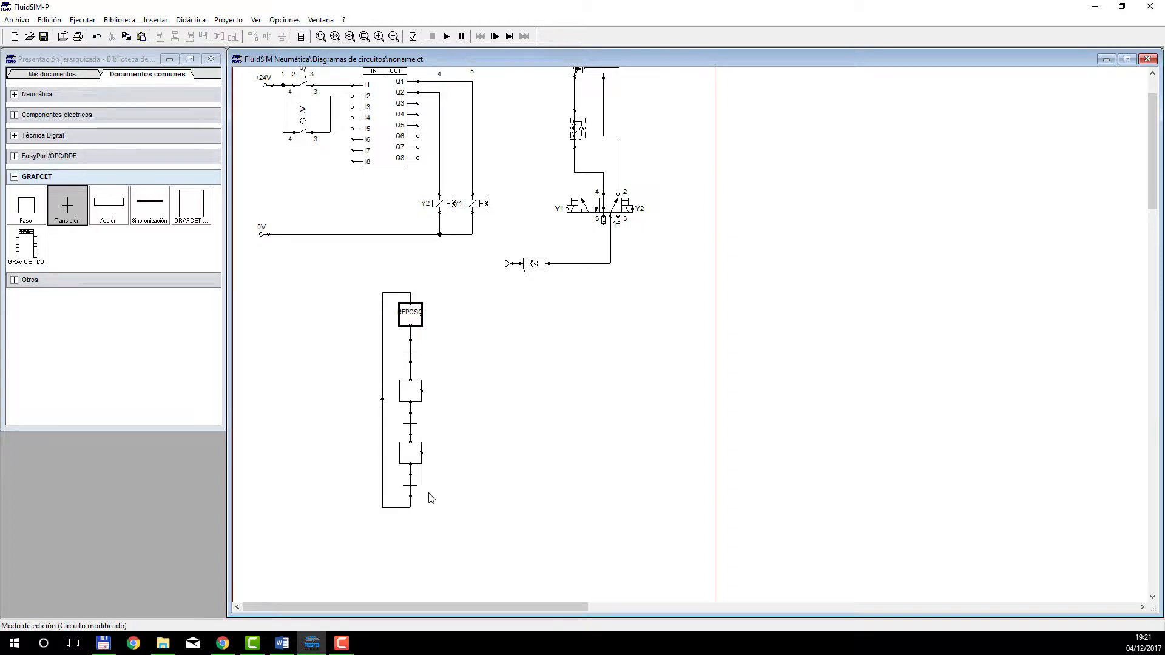
click(411, 493)
drag(383, 352, 342, 351)
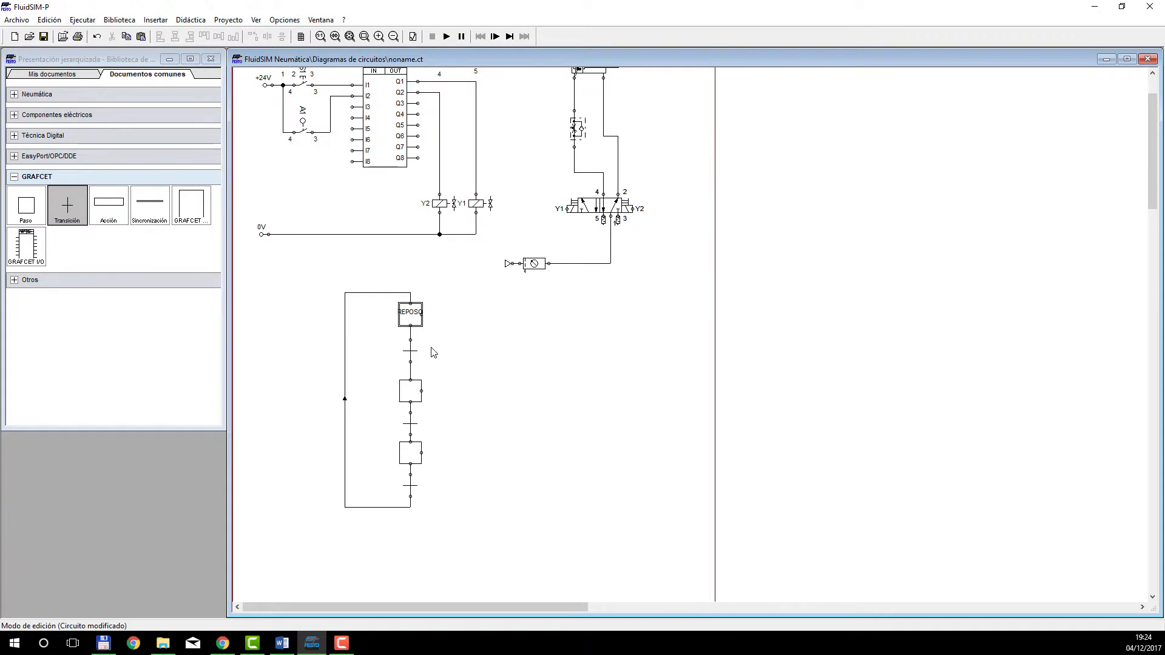
click(411, 317)
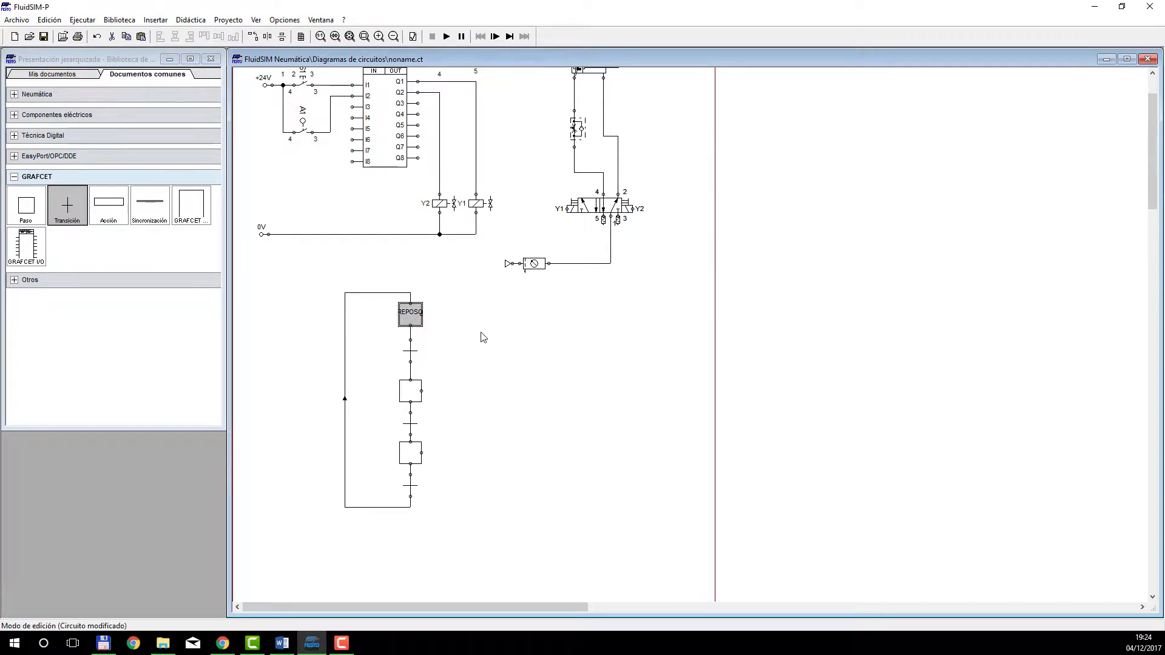
click(480, 333)
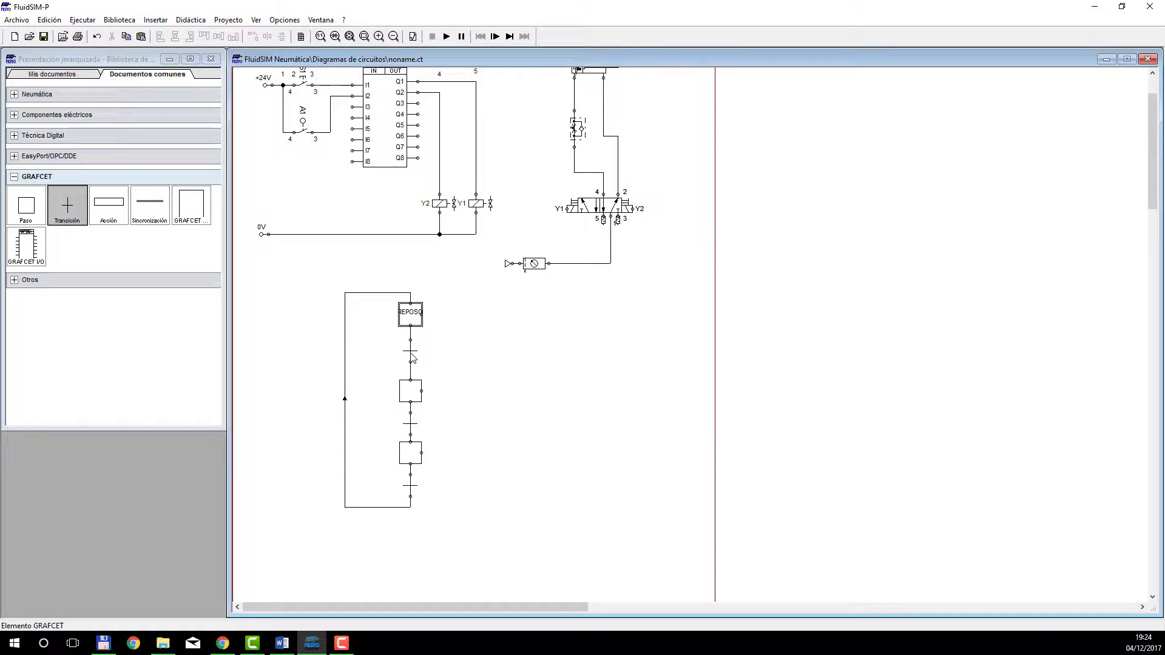
Number the GRAFCET steps, naming the middle one 2, the initial one 1 and the last one 3.
double_click(412, 395)
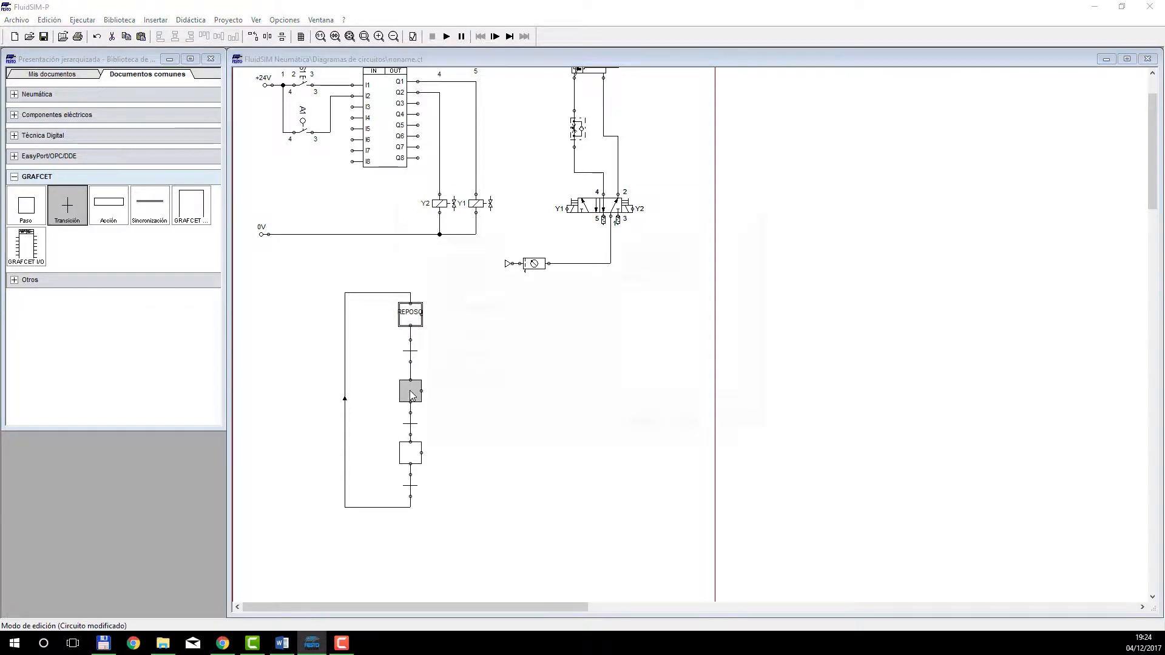
click(624, 231)
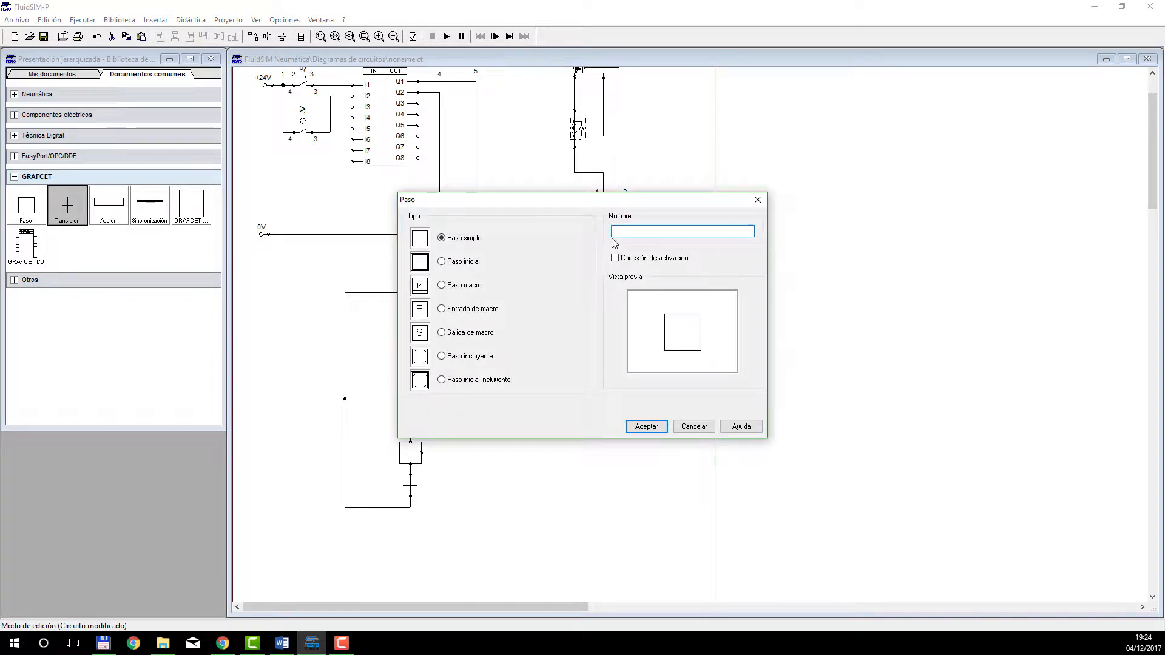
text(2)
click(647, 426)
double_click(410, 322)
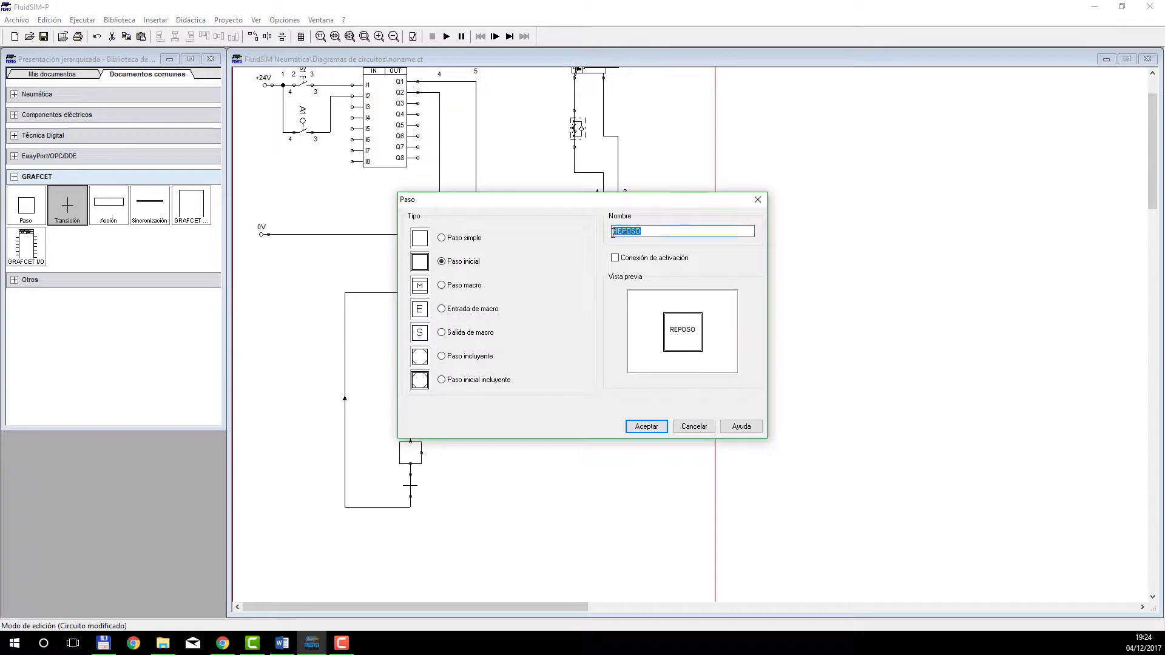
text(1)
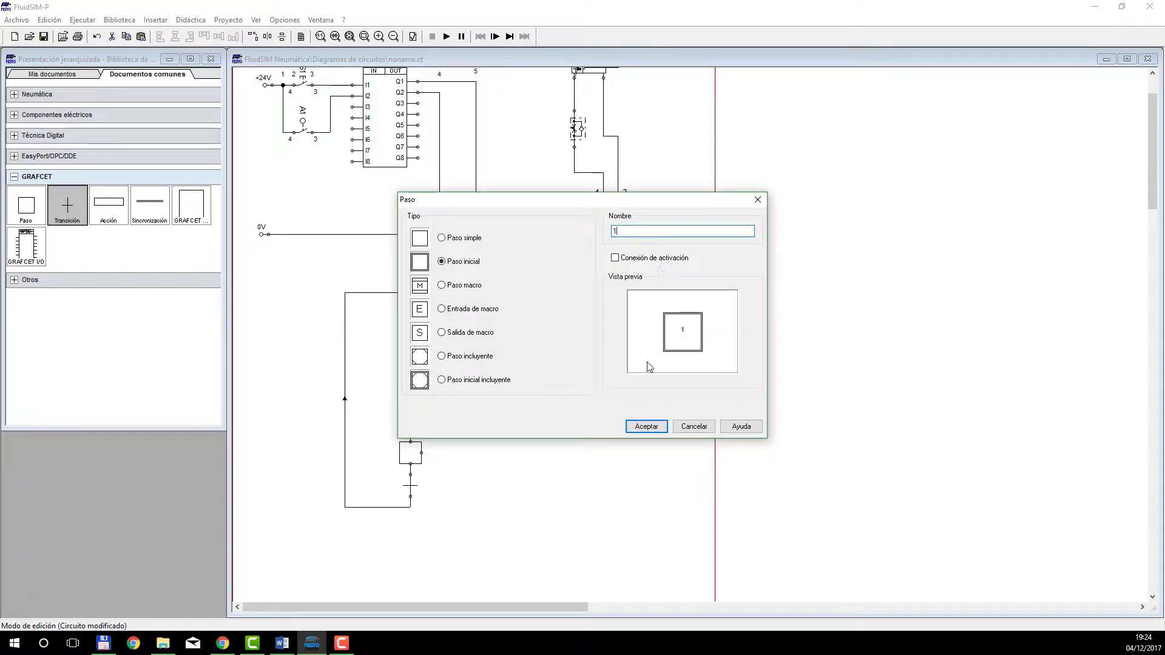
click(645, 426)
double_click(417, 459)
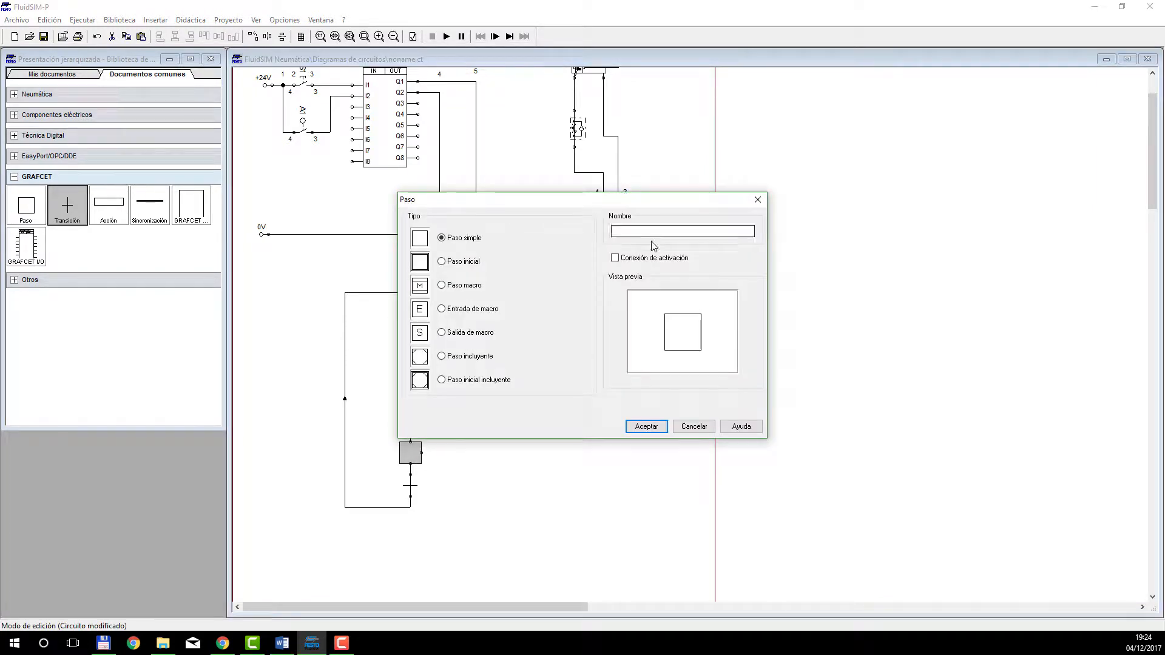
text(3)
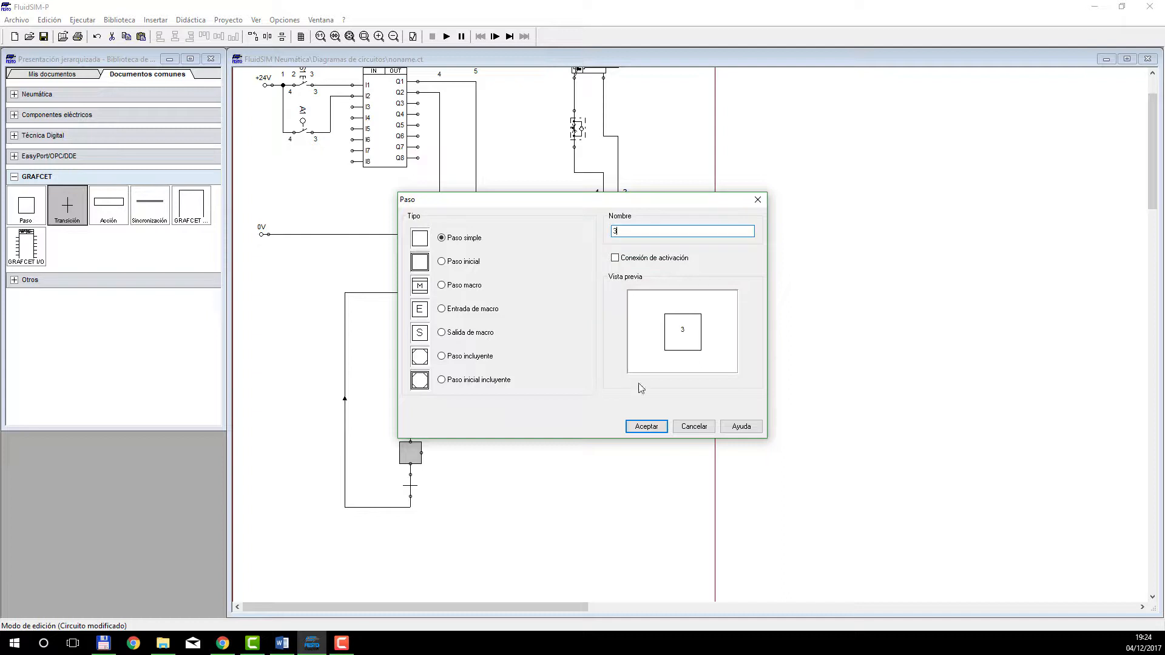
click(644, 427)
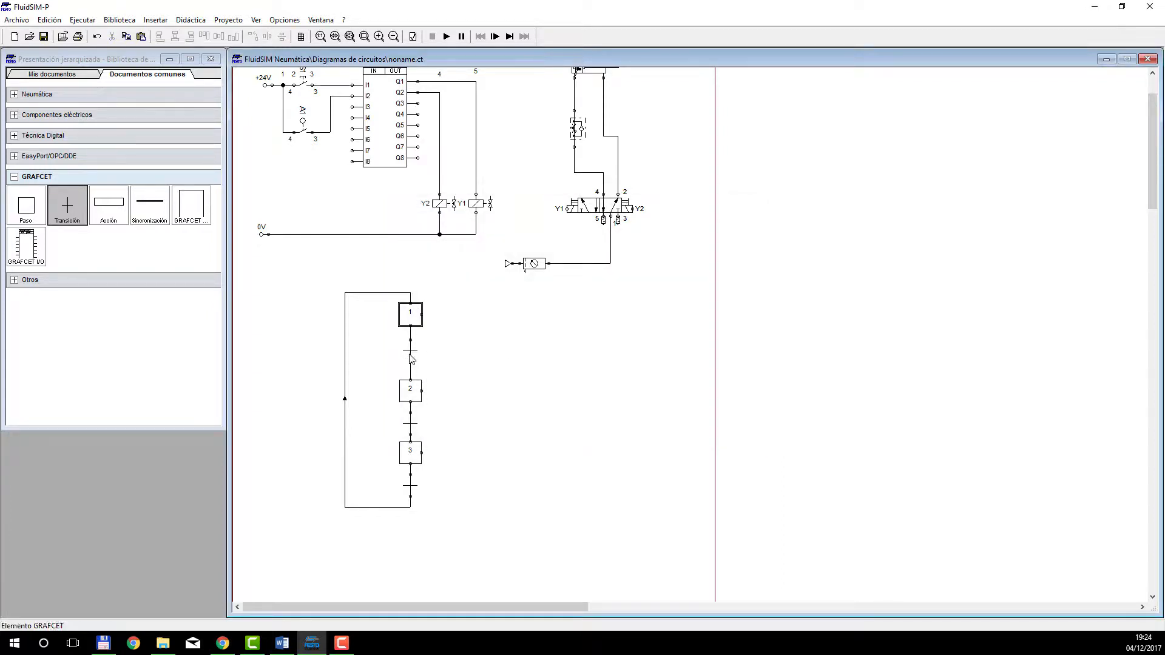
click(415, 358)
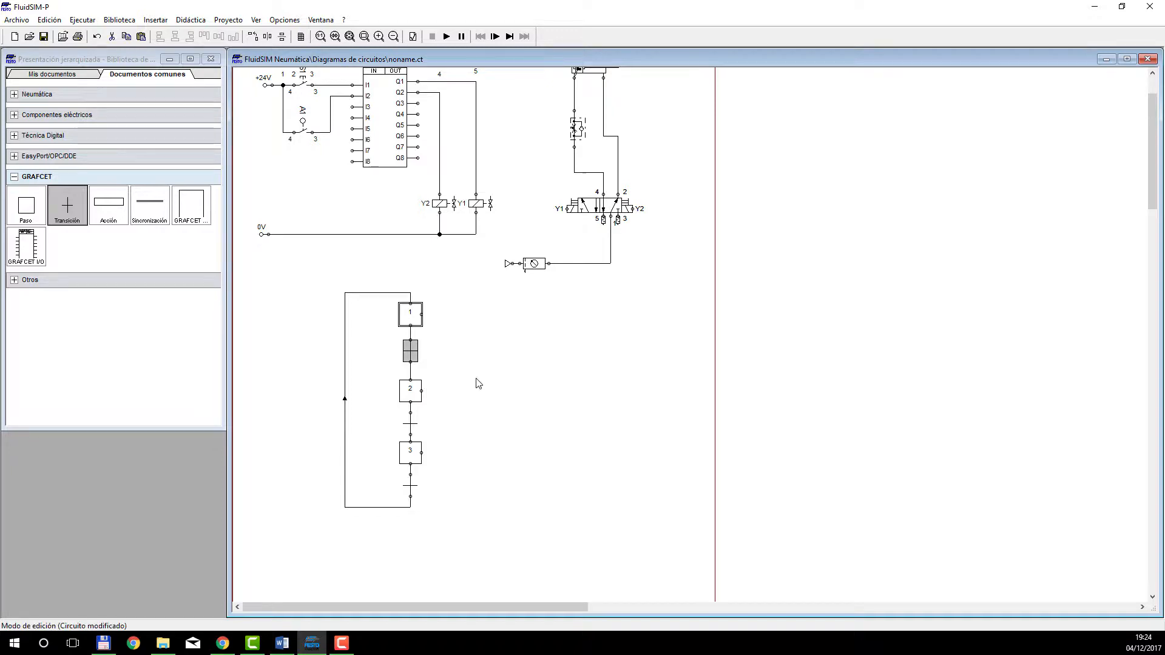
scroll(479, 383, up, 2)
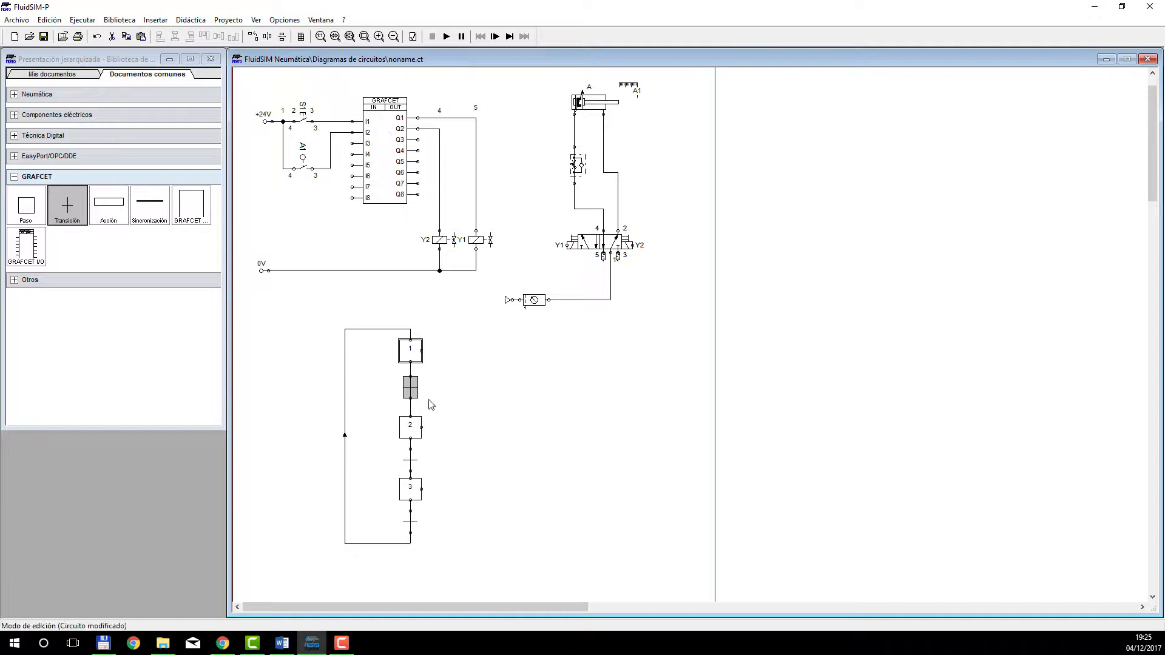
click(445, 417)
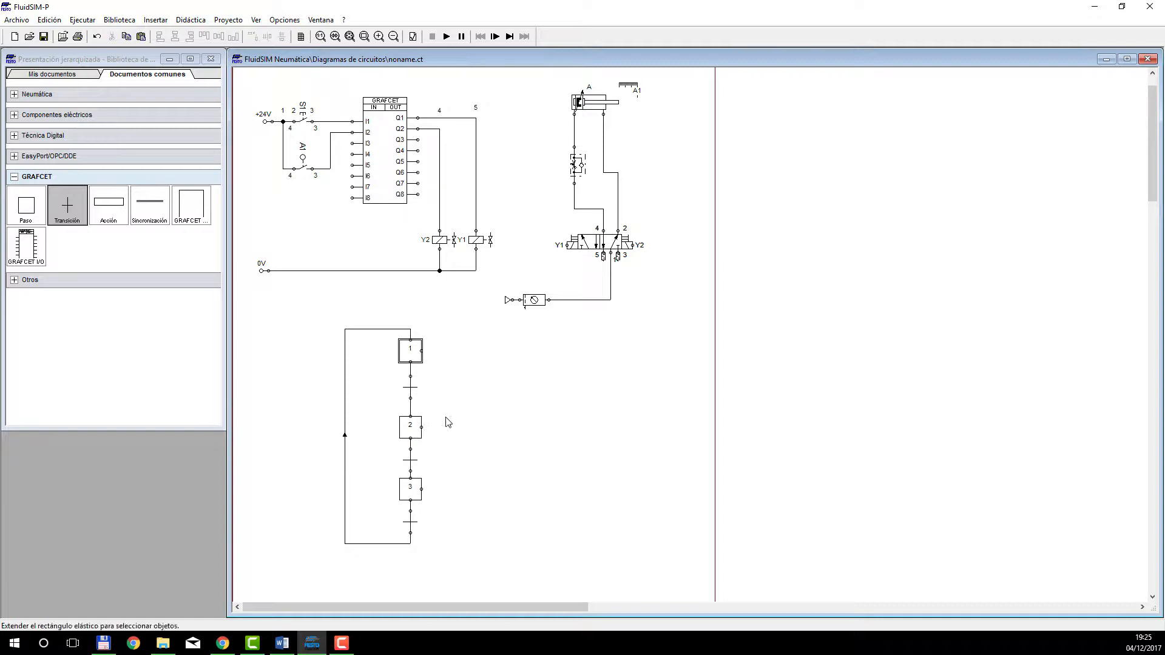
Give the transition below the initial GRAFCET step the condition I1 and leave its name empty.
double_click(410, 387)
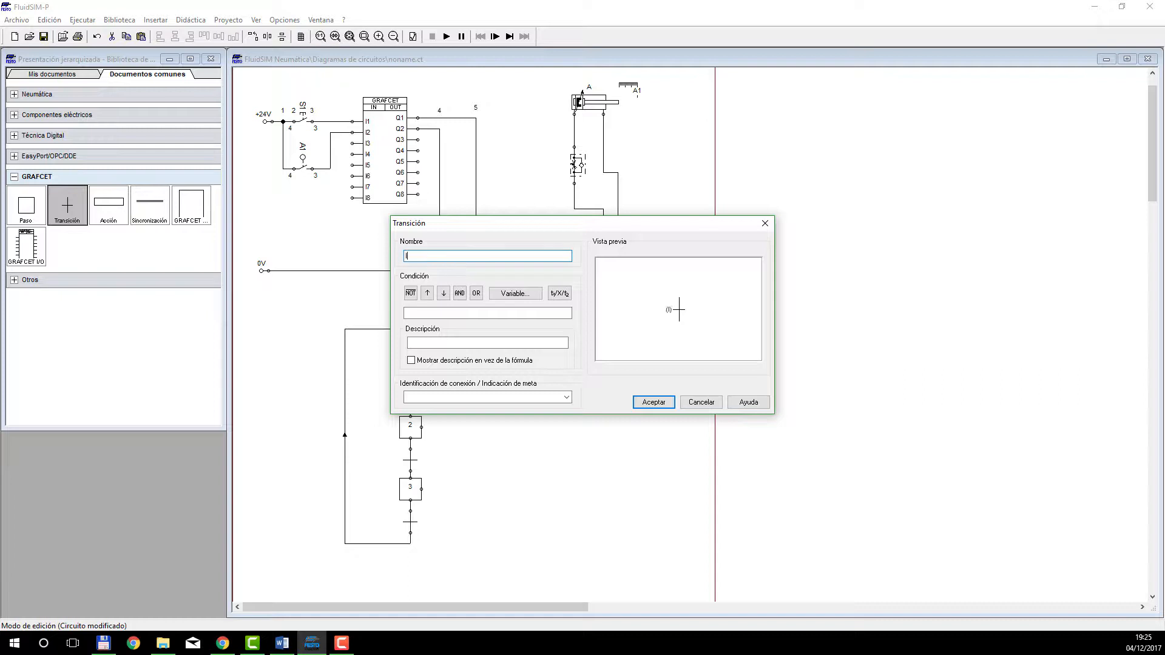
text(1)
click(457, 314)
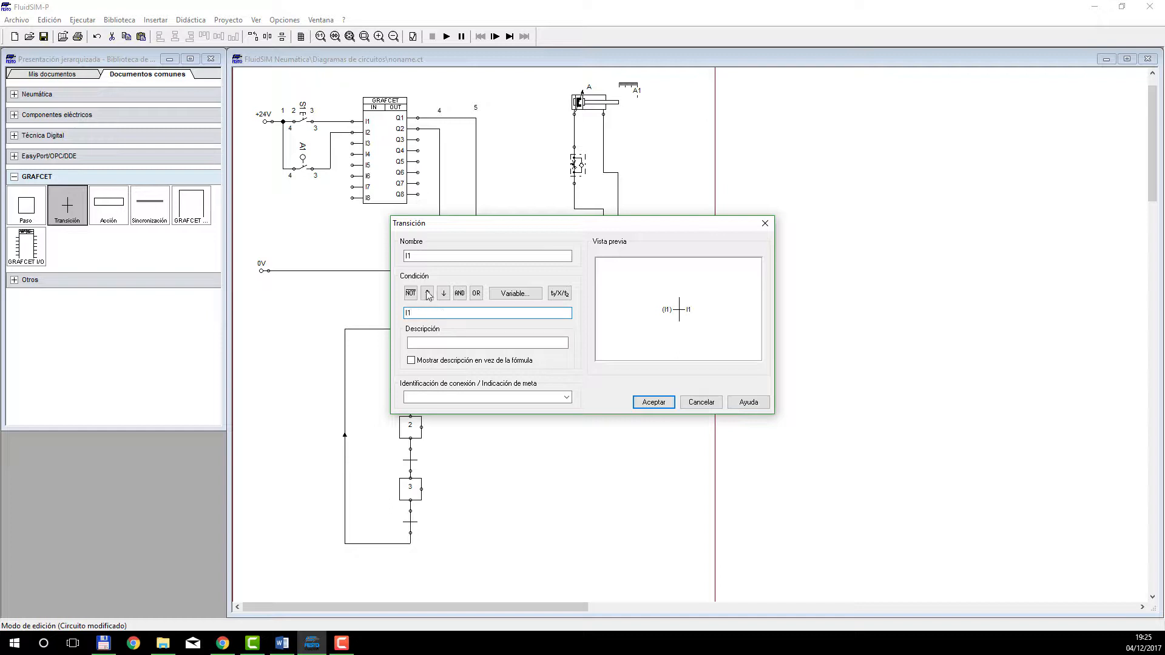
drag(429, 255, 398, 261)
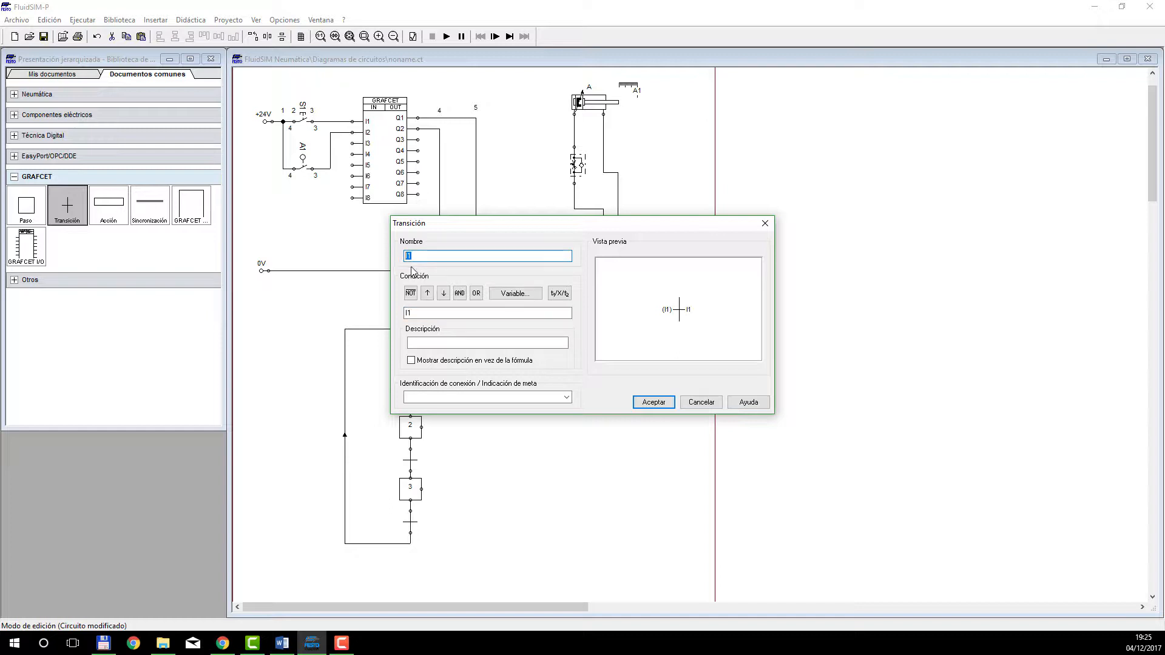
key(BackSpace)
click(652, 403)
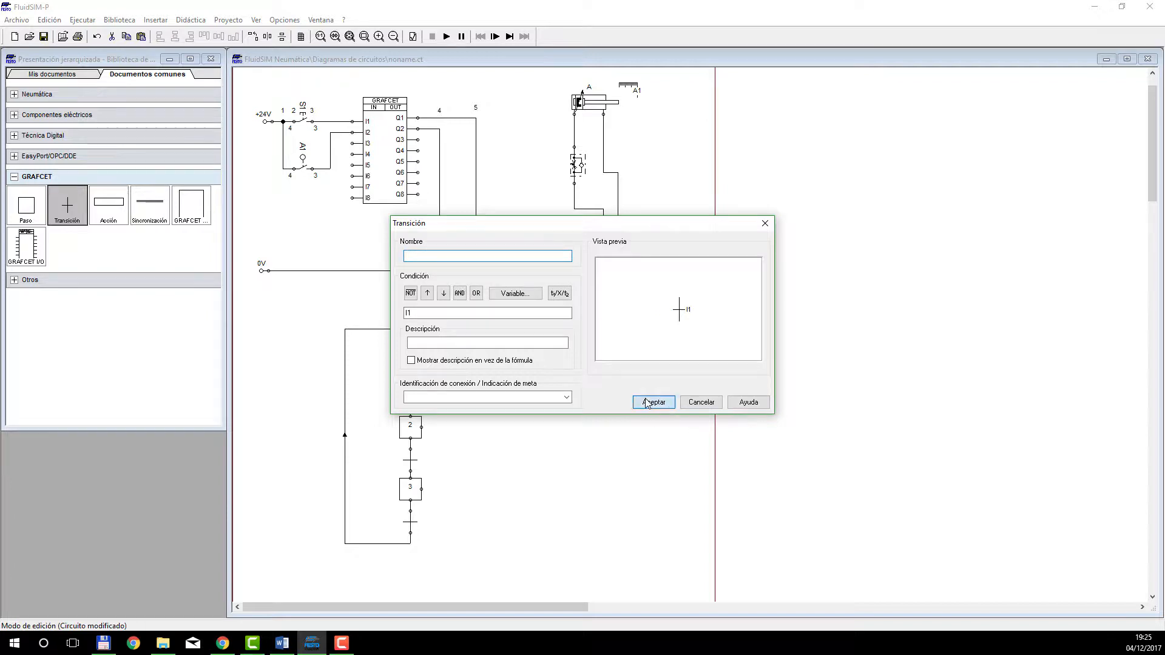
click(614, 404)
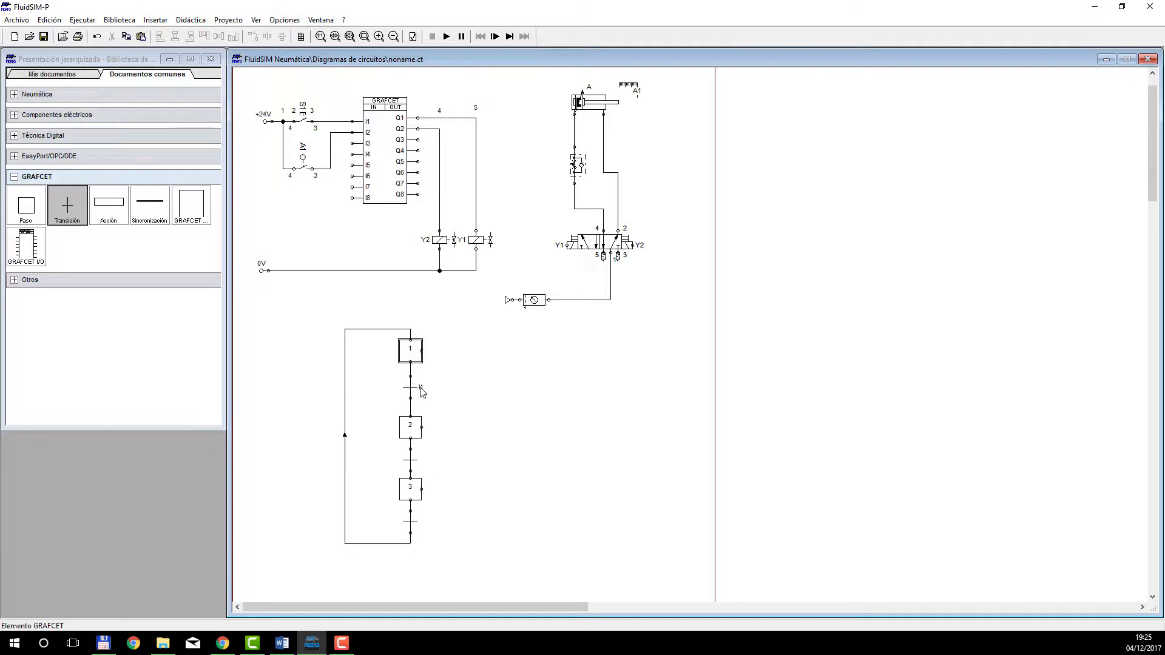
Place an action box beside step 2, connected to it, and shorten the box to about half its length.
double_click(413, 429)
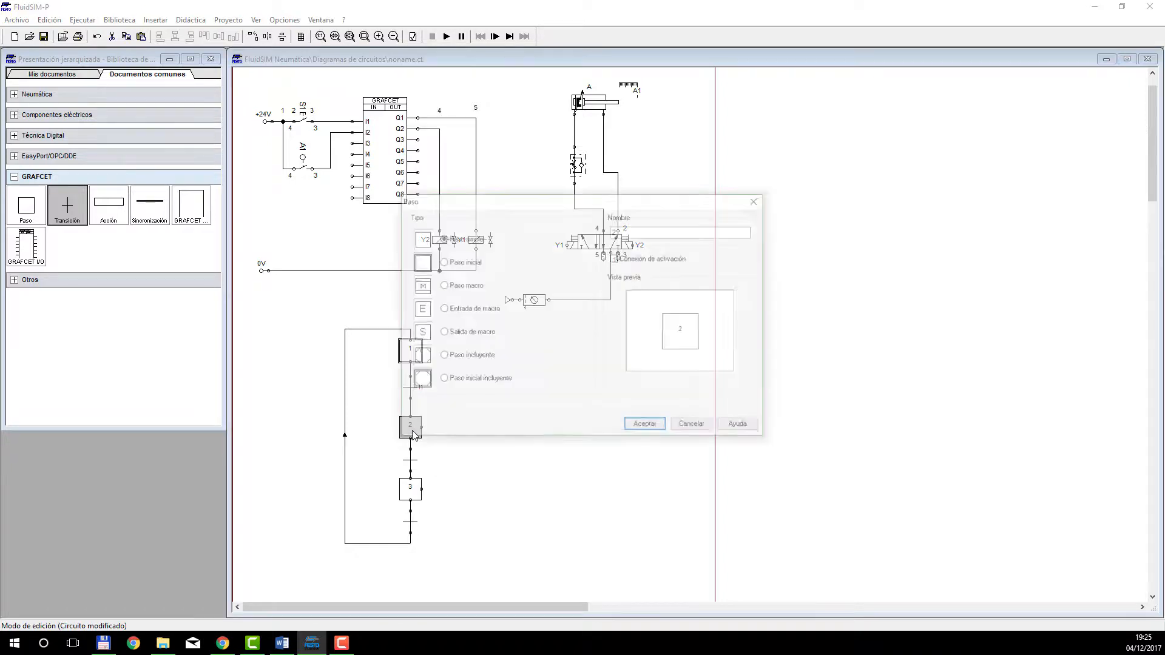
click(697, 430)
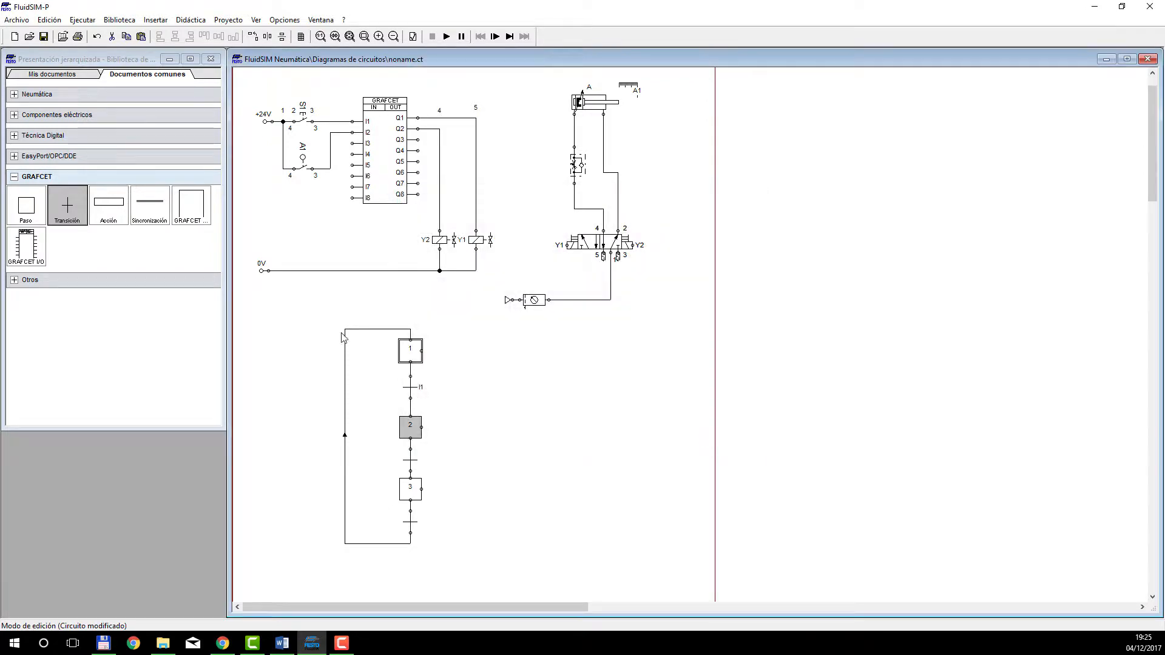
drag(102, 209, 503, 432)
click(515, 424)
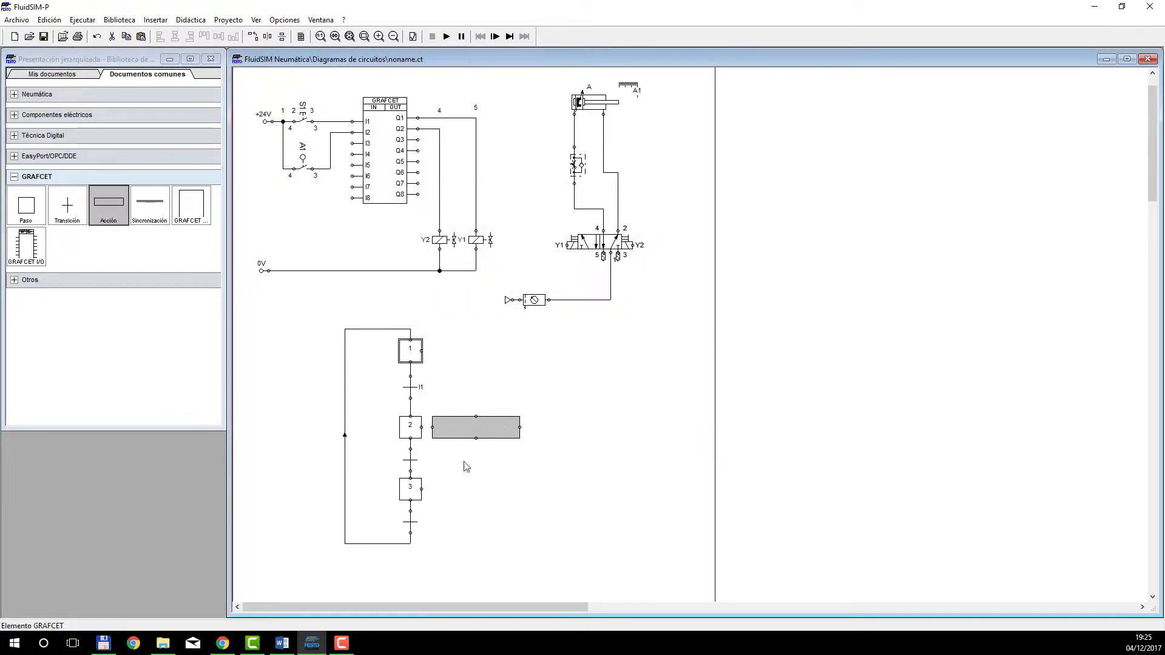
click(463, 468)
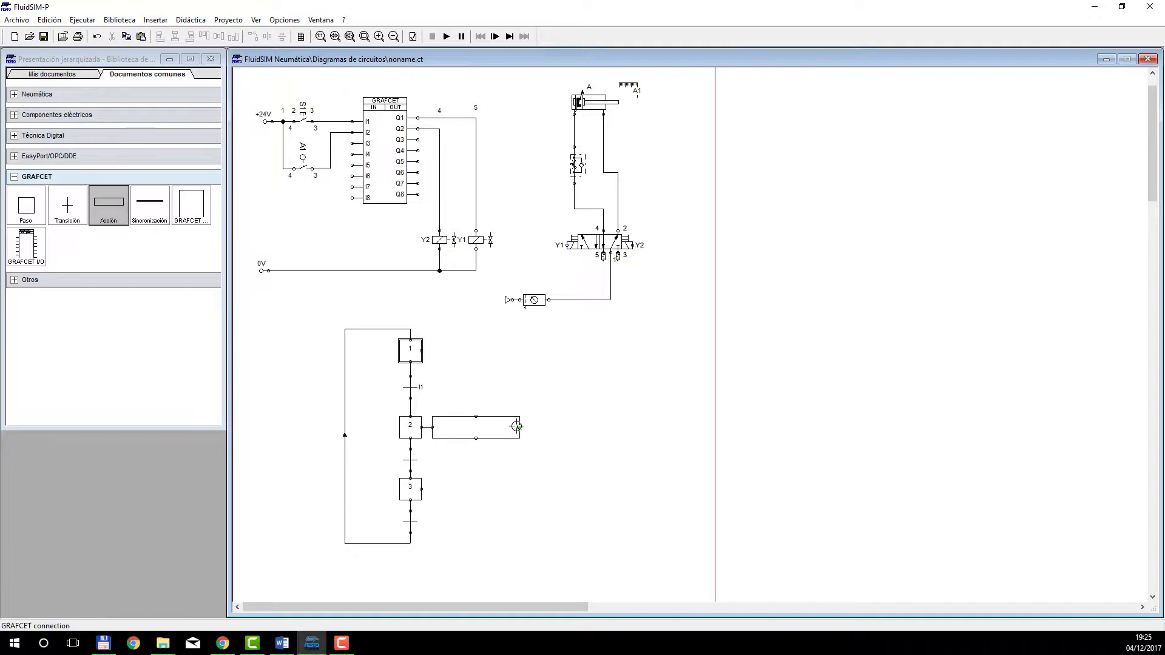
drag(519, 423, 473, 423)
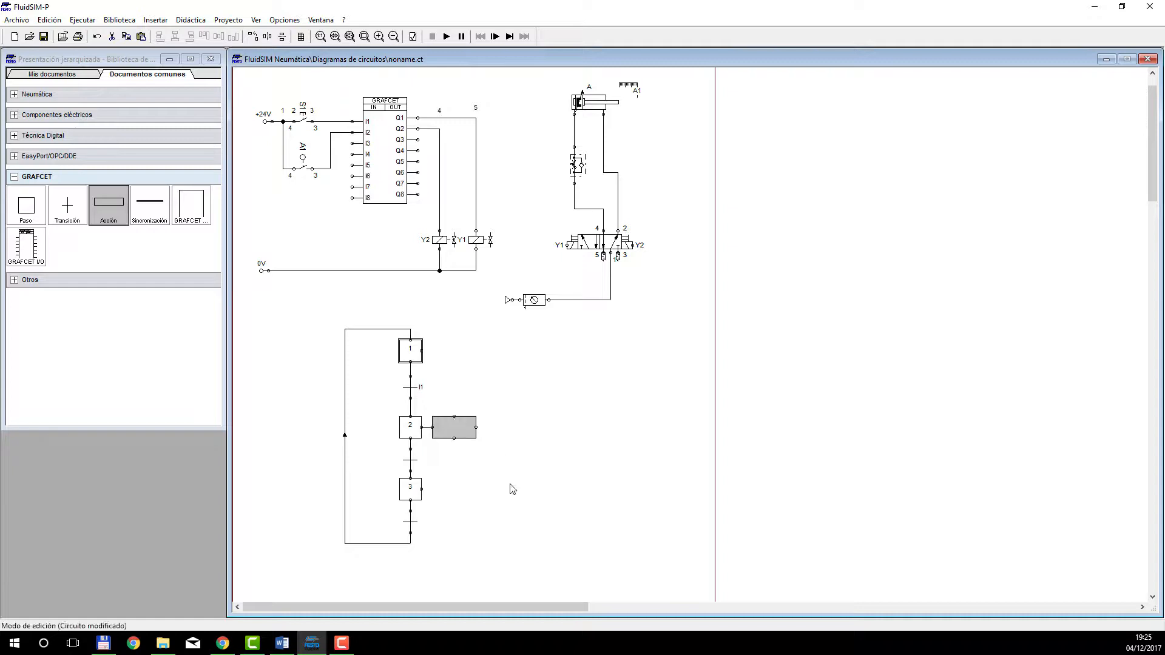
click(513, 487)
Assign output Q1 to the simple action of step 2 and shrink its box to a square.
double_click(454, 427)
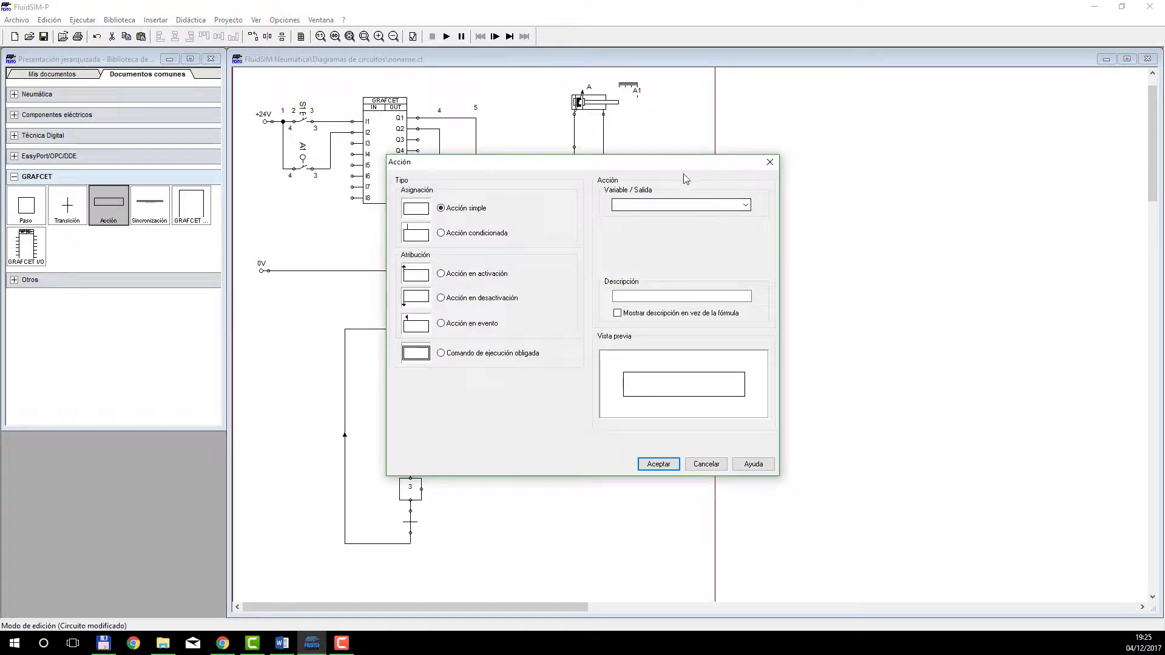
drag(675, 167, 698, 239)
click(765, 278)
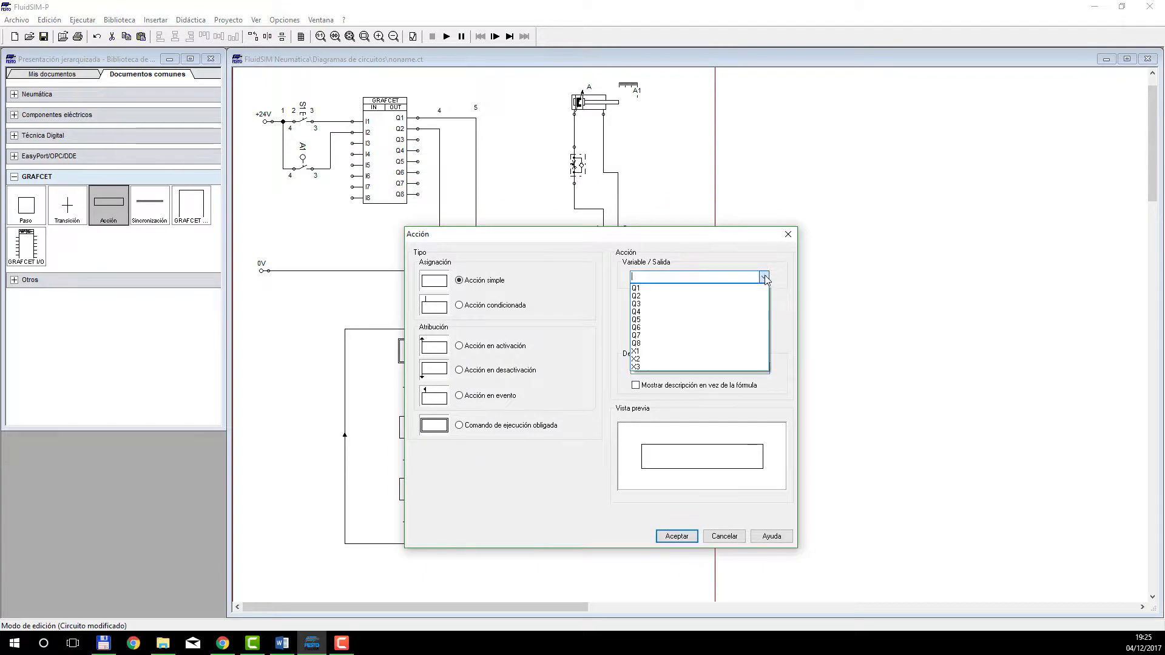
click(720, 242)
drag(702, 243, 931, 282)
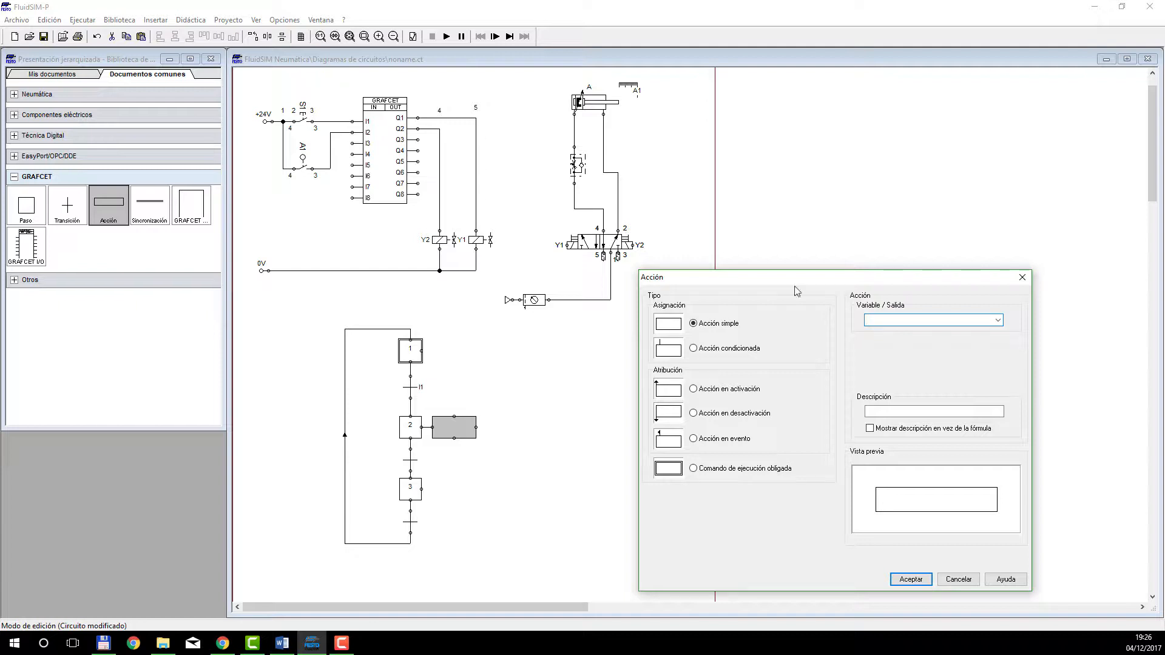
click(998, 320)
click(983, 331)
drag(829, 284, 705, 211)
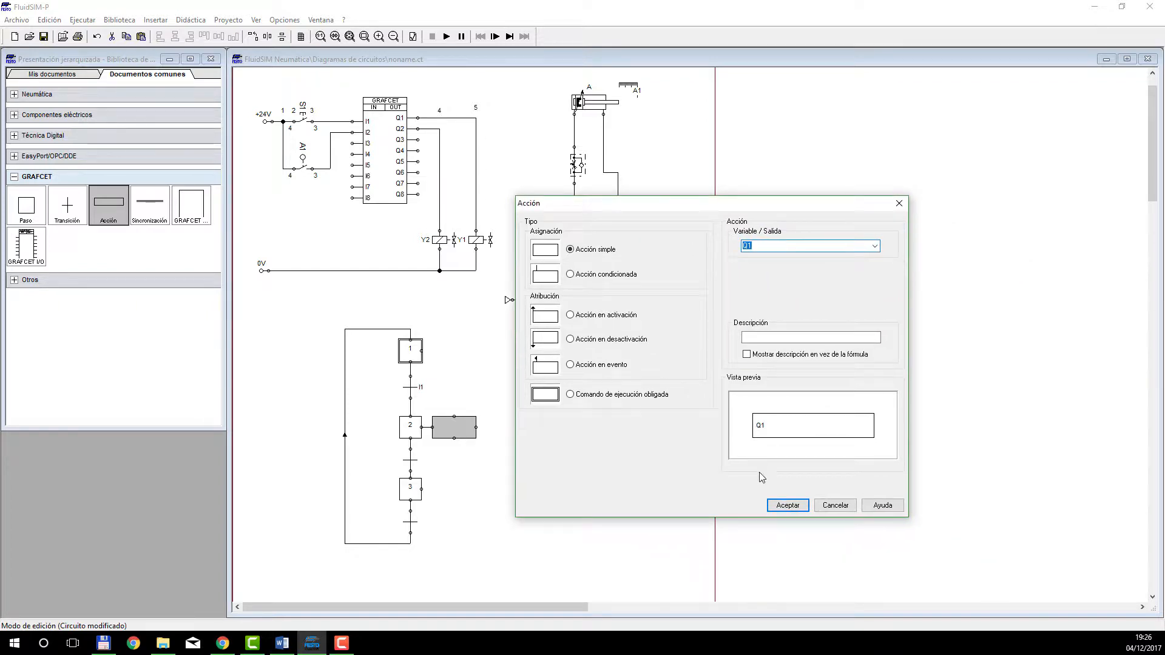
click(786, 505)
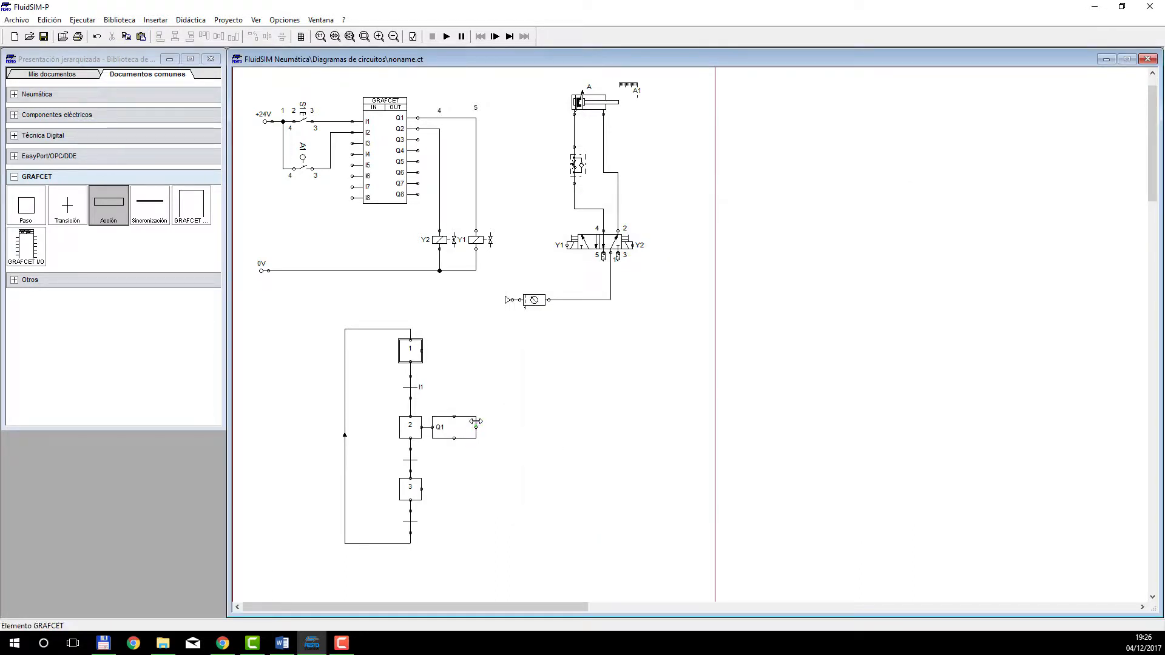
drag(477, 421, 454, 427)
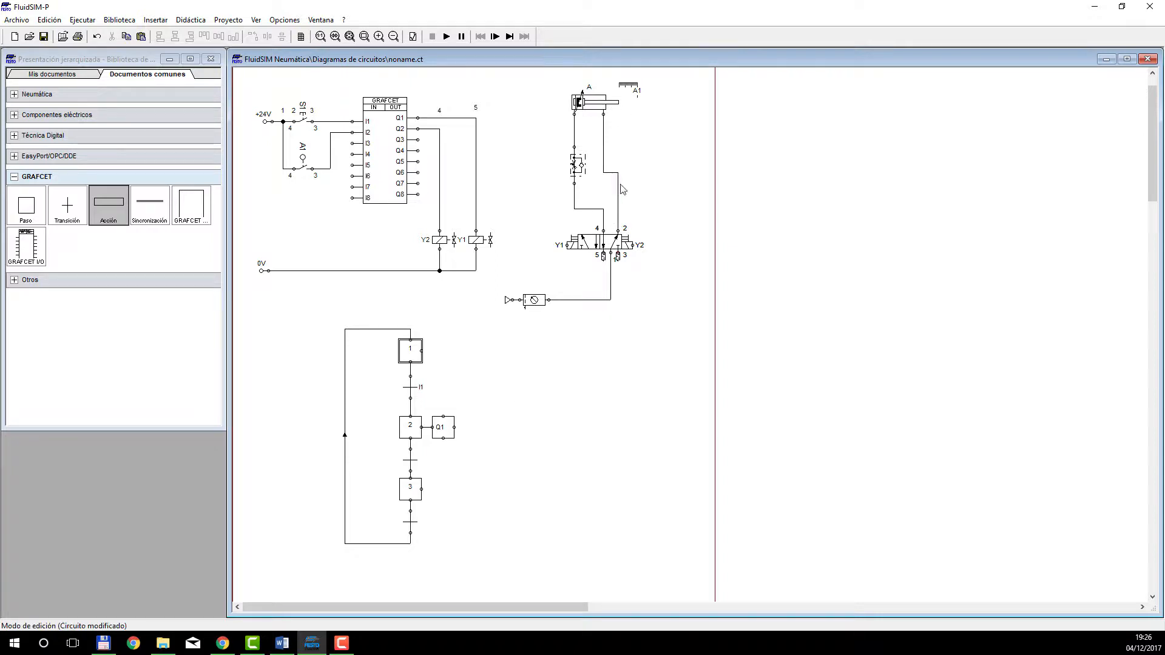
Give the transition between steps 2 and 3 the condition I2.
scroll(639, 144, up, 2)
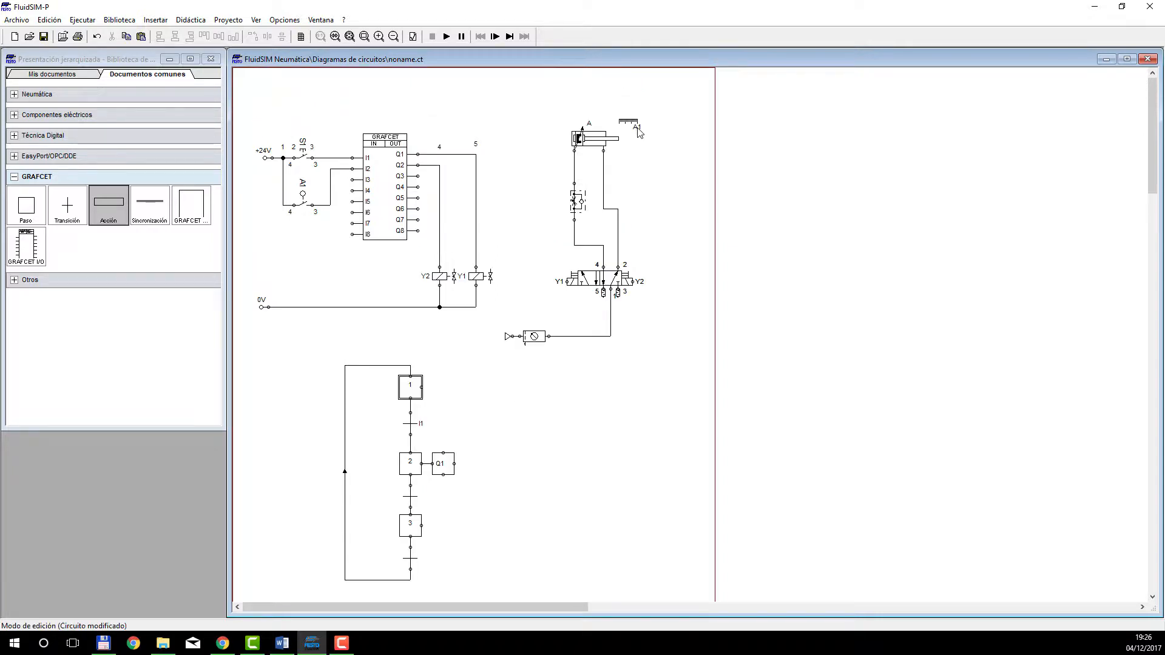
scroll(701, 263, down, 2)
double_click(423, 463)
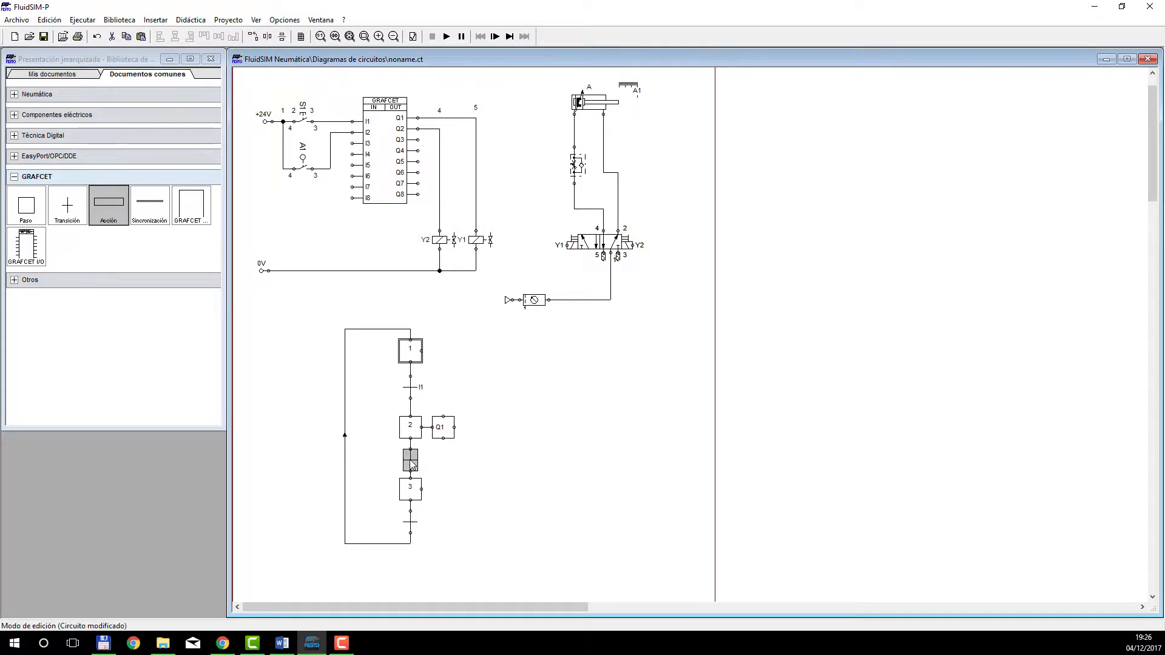
click(427, 314)
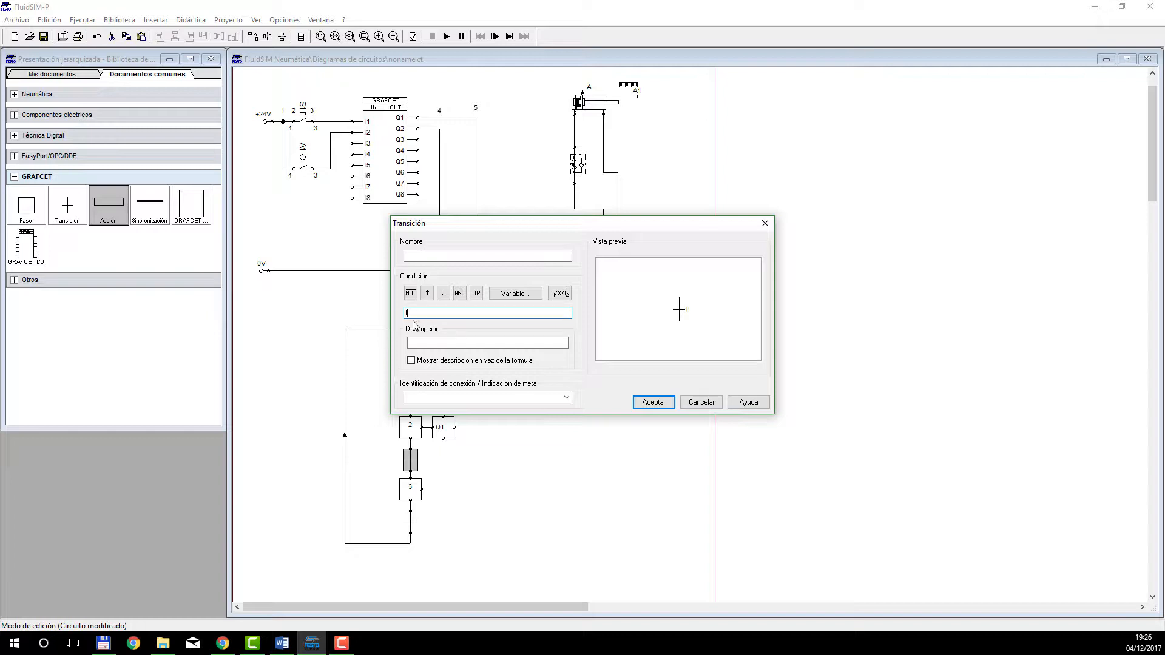
text(2)
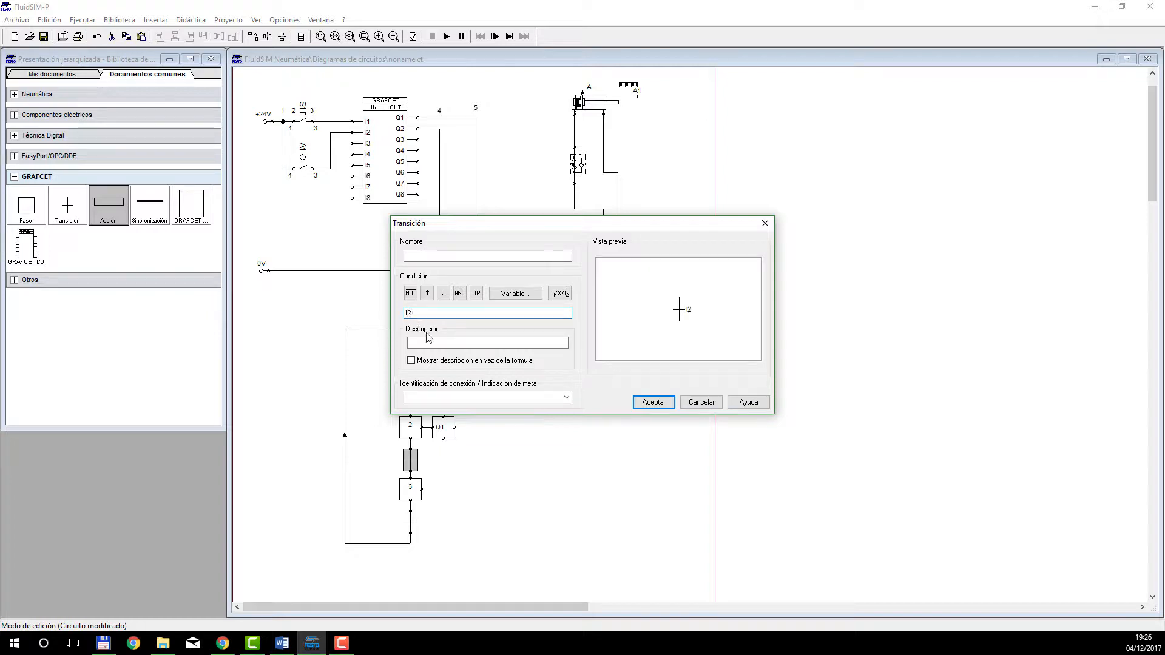
click(654, 403)
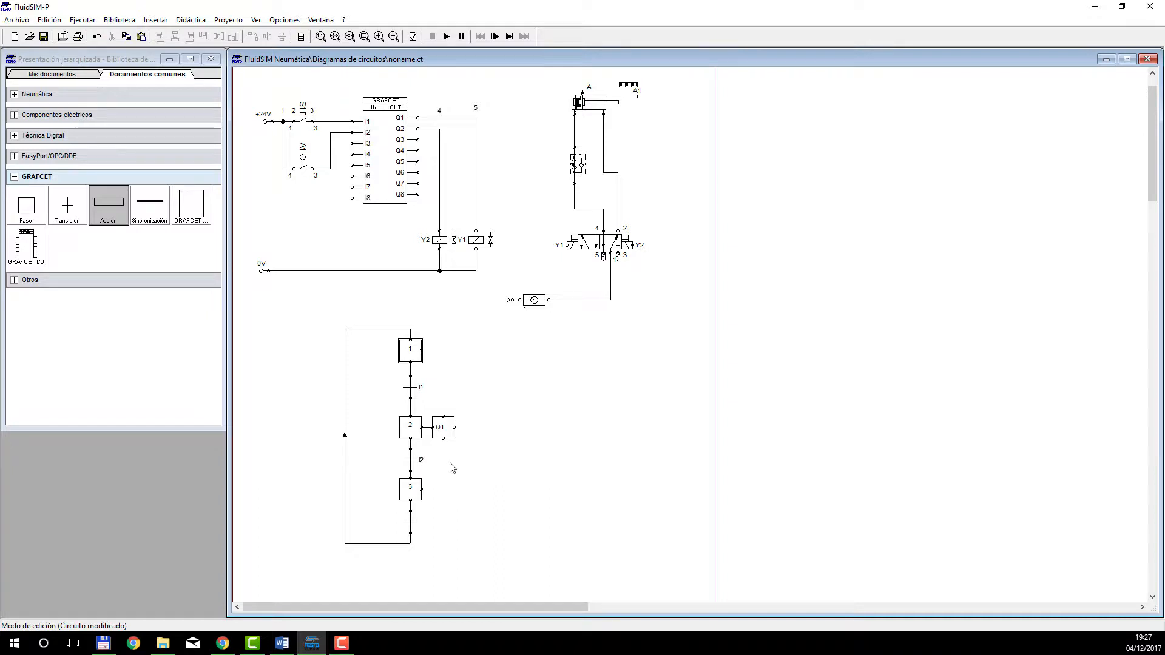
Place an action box beside step 3 and connect it to that step.
click(412, 495)
click(294, 385)
mouse_move(109, 207)
mouse_down()
mouse_move(455, 476)
mouse_move(510, 500)
mouse_move(495, 489)
mouse_move(421, 489)
mouse_up()
click(493, 526)
Assign output Q2 to the simple action of step 3 and shrink its box to a square.
double_click(471, 489)
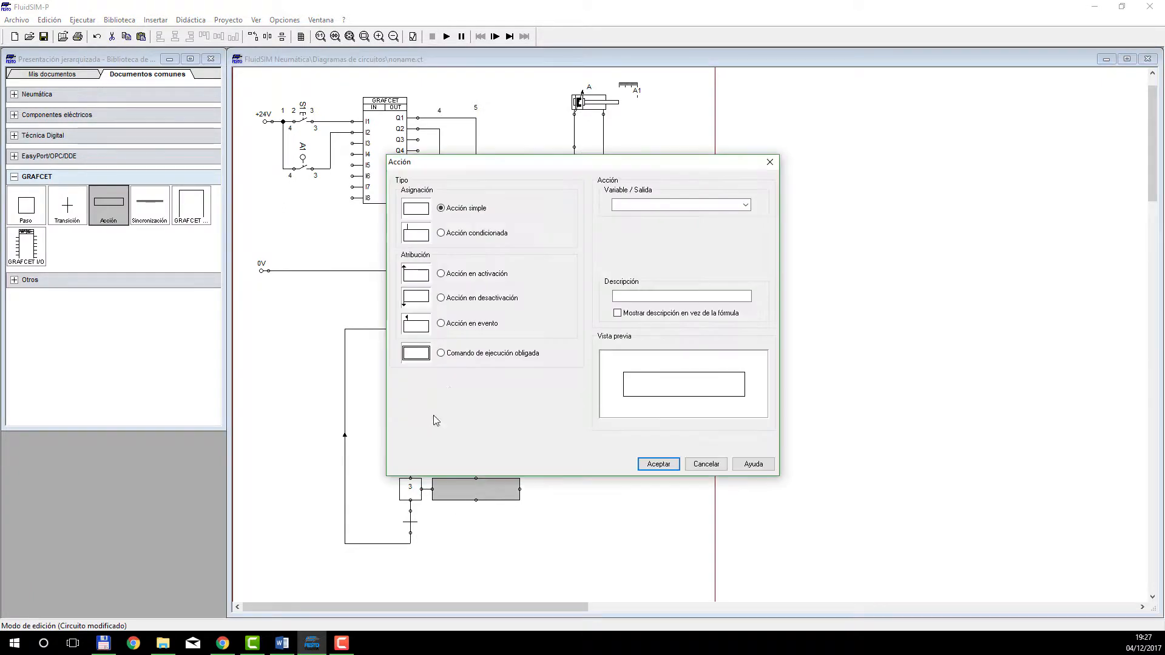
click(744, 204)
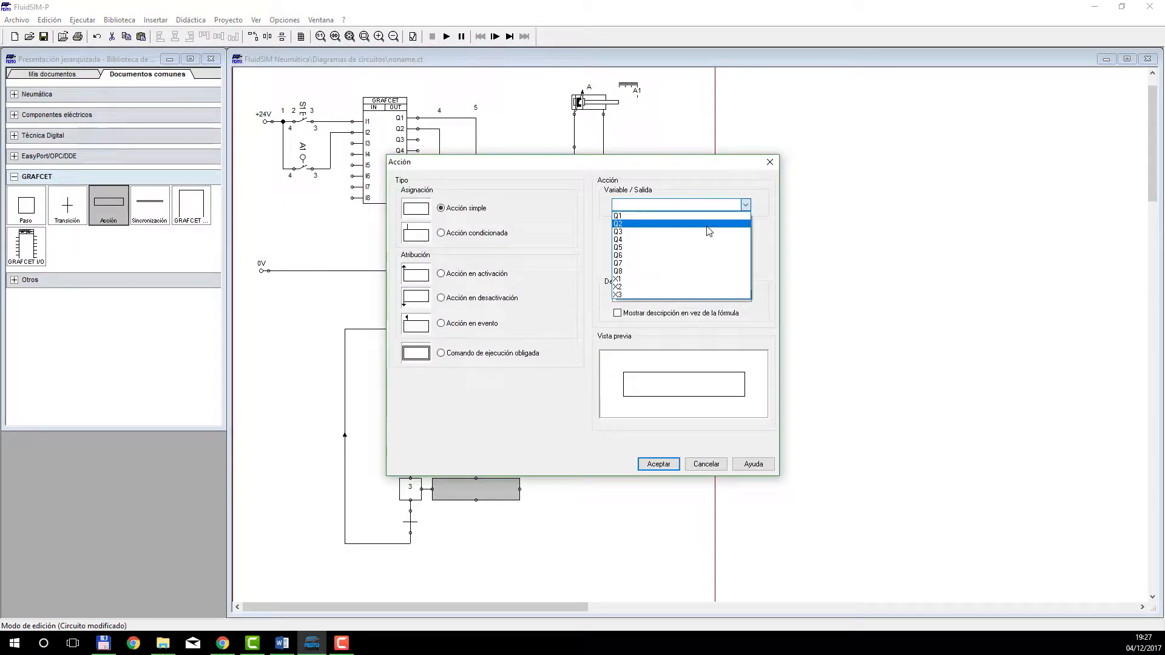
click(707, 224)
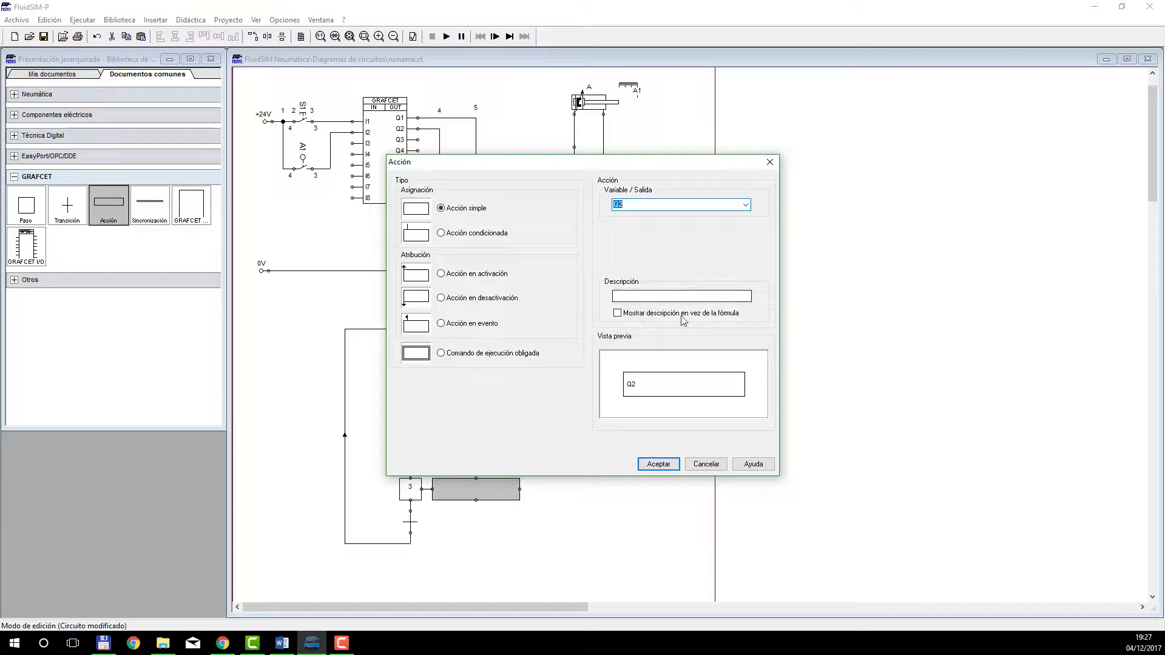
click(658, 464)
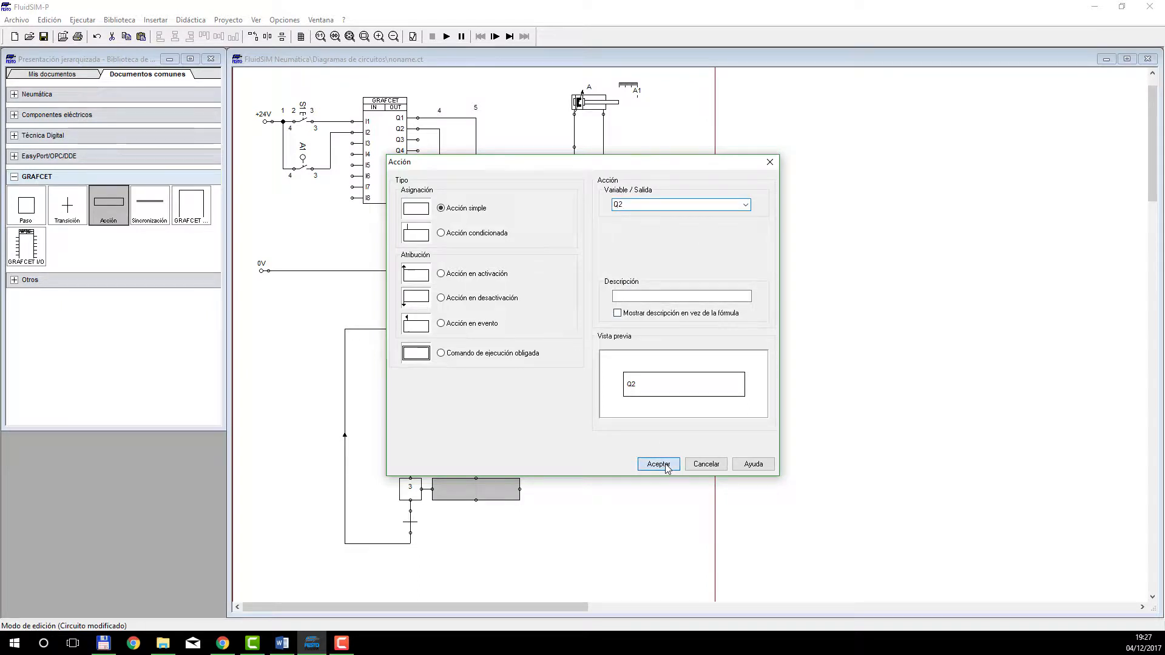
click(606, 458)
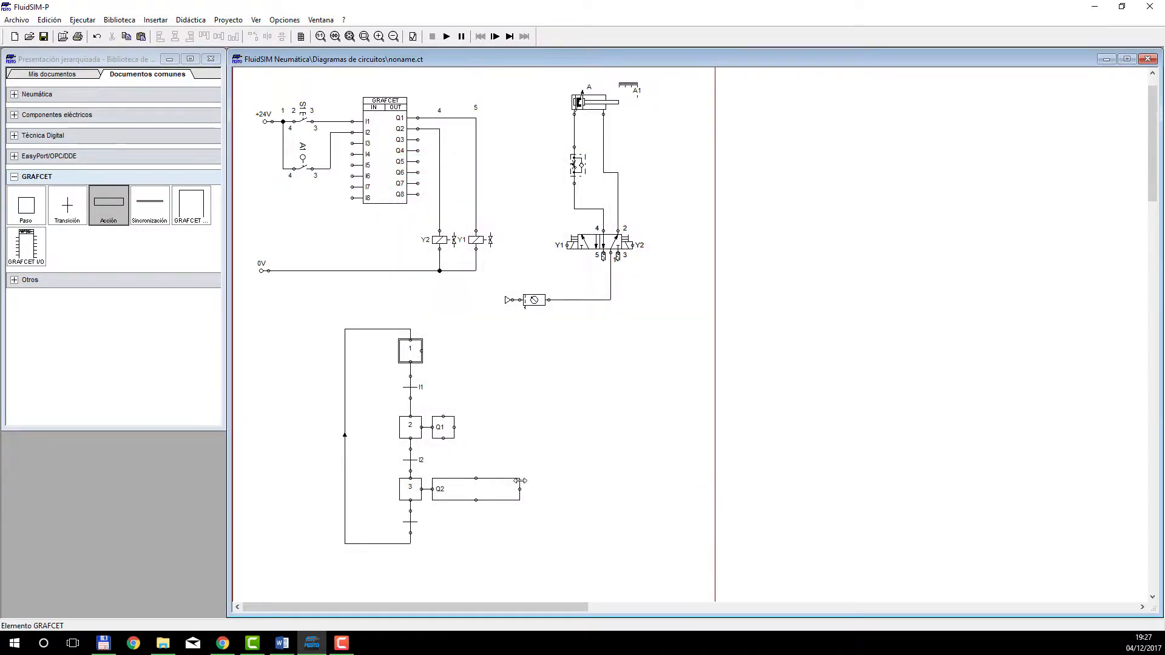
drag(520, 480, 454, 481)
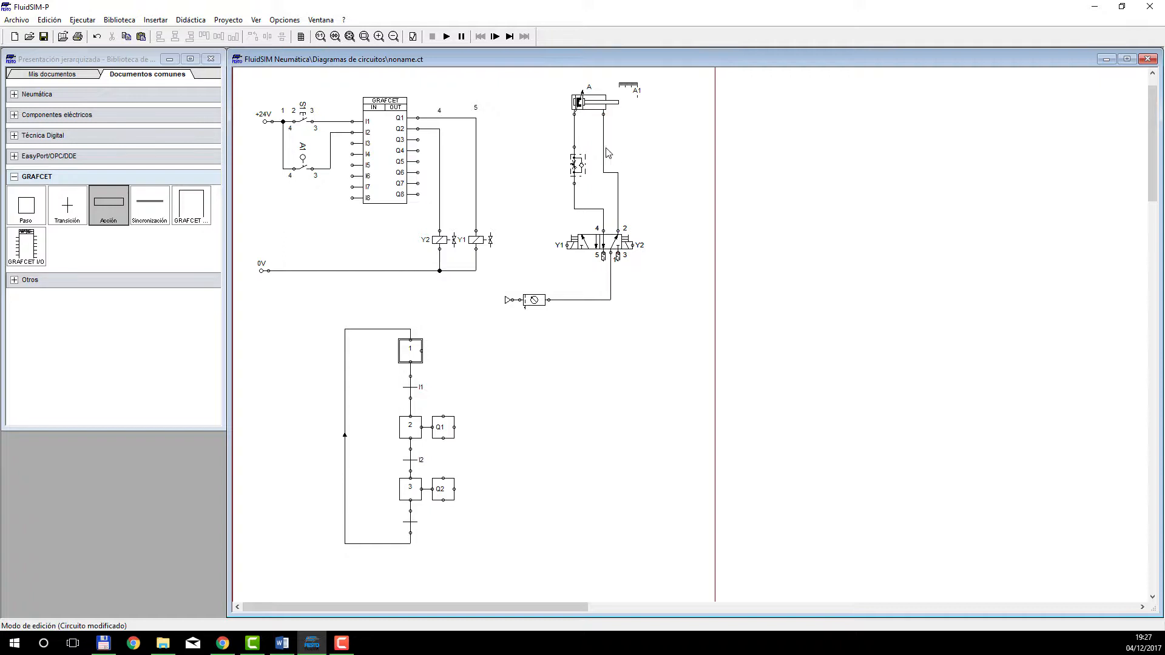
Give the last transition, below step 3, the condition NOT I2.
scroll(545, 395, down, 2)
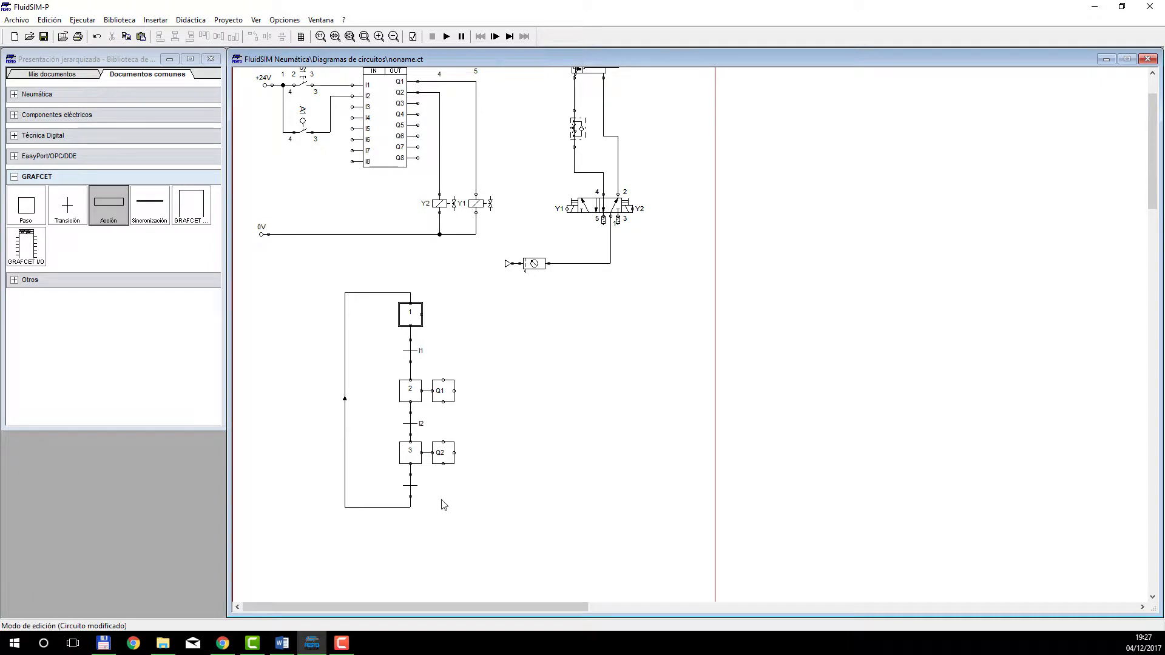
double_click(411, 486)
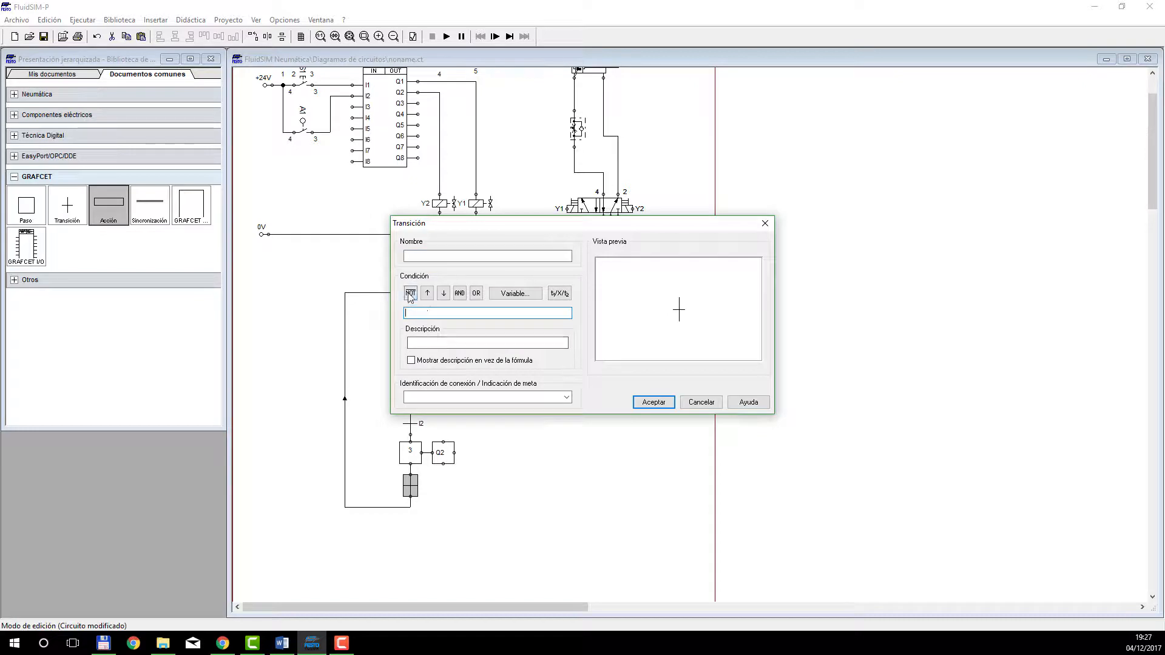
click(410, 293)
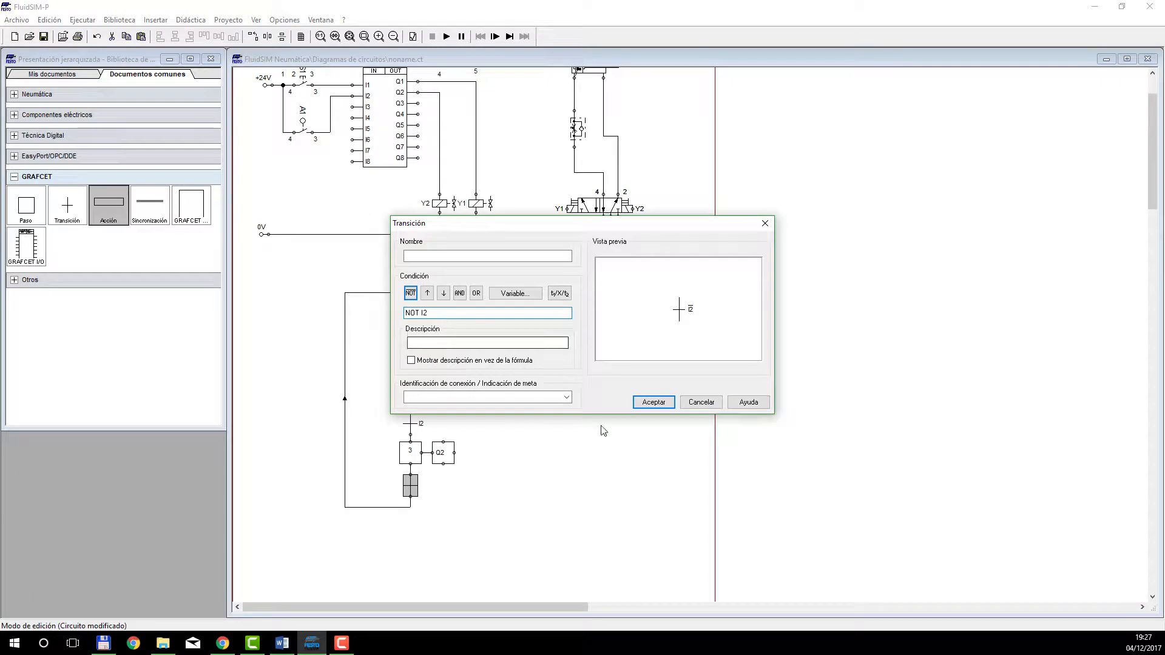
click(653, 403)
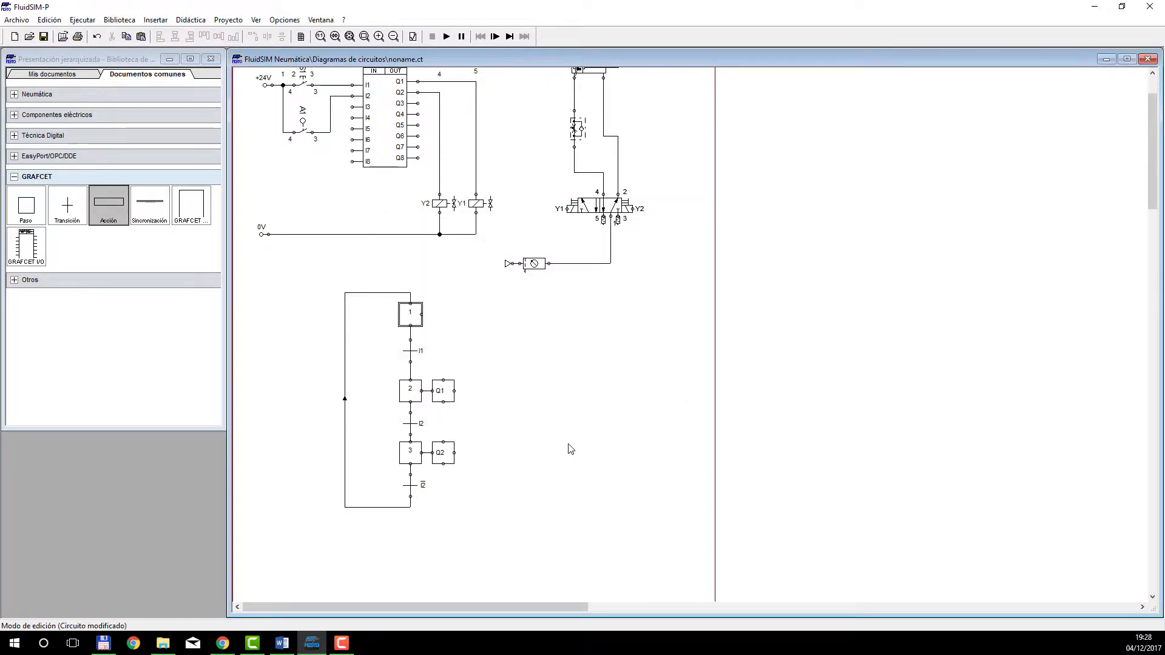
Simulate the circuit, operate the start switch wired to input I1 twice, and stop the simulation.
click(447, 37)
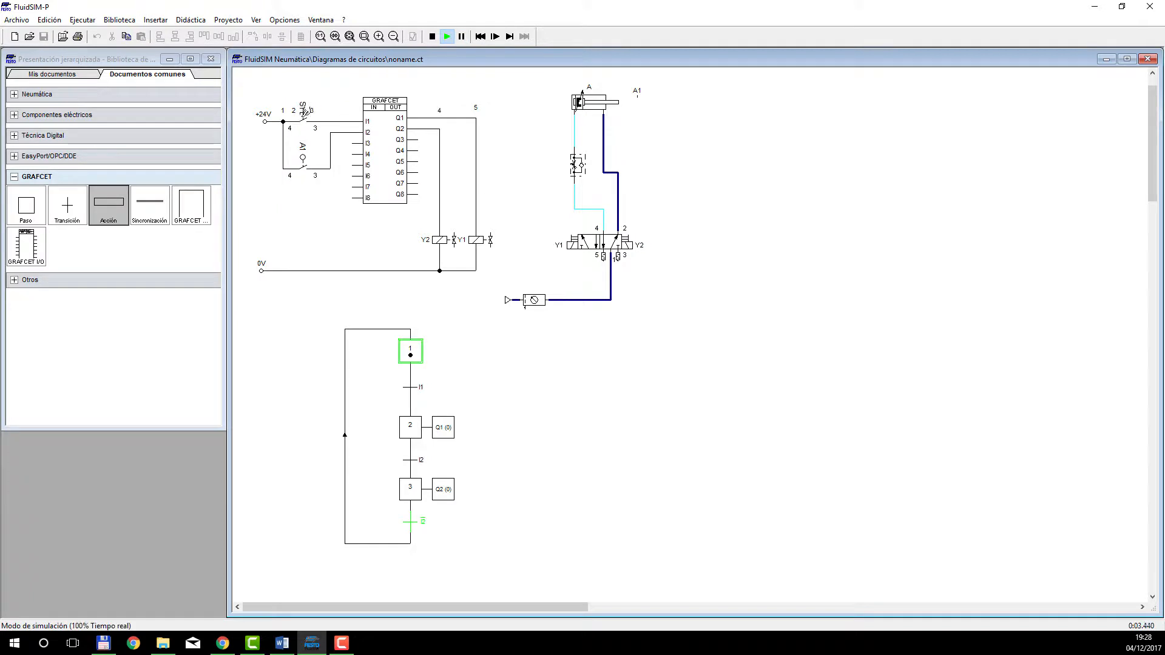
click(304, 112)
click(304, 112)
click(432, 36)
Bring FluidSIM in front of CX-Programmer and reposition its window so the whole GRAFCET sequence can be read.
drag(486, 303, 289, 564)
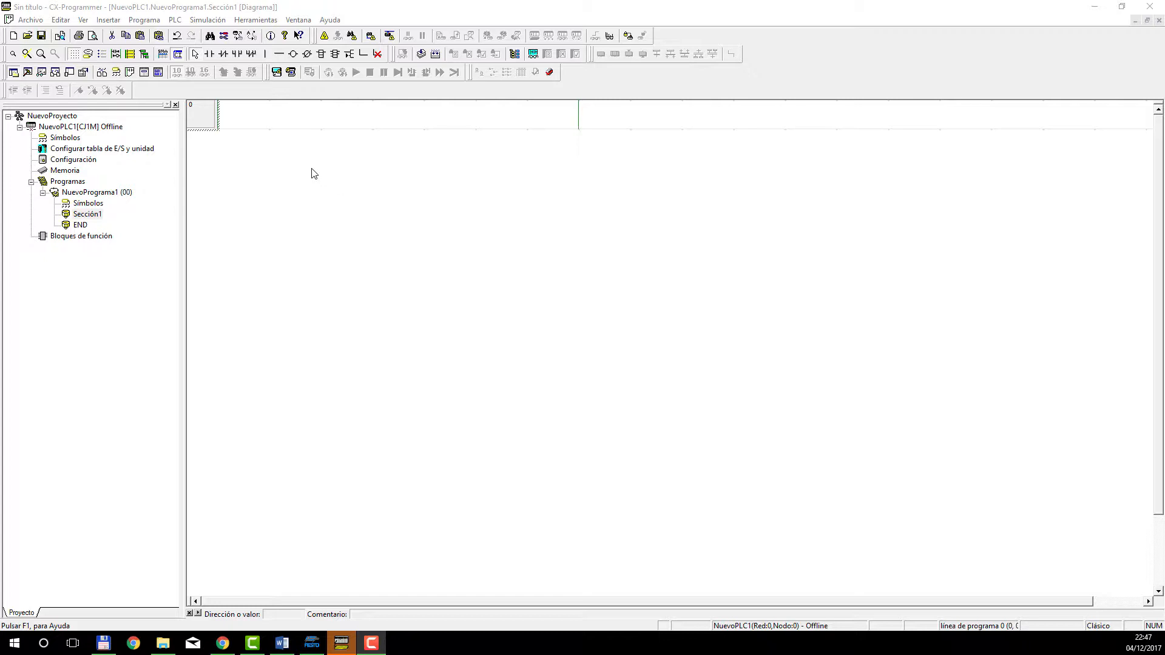
click(312, 643)
scroll(393, 461, down, 3)
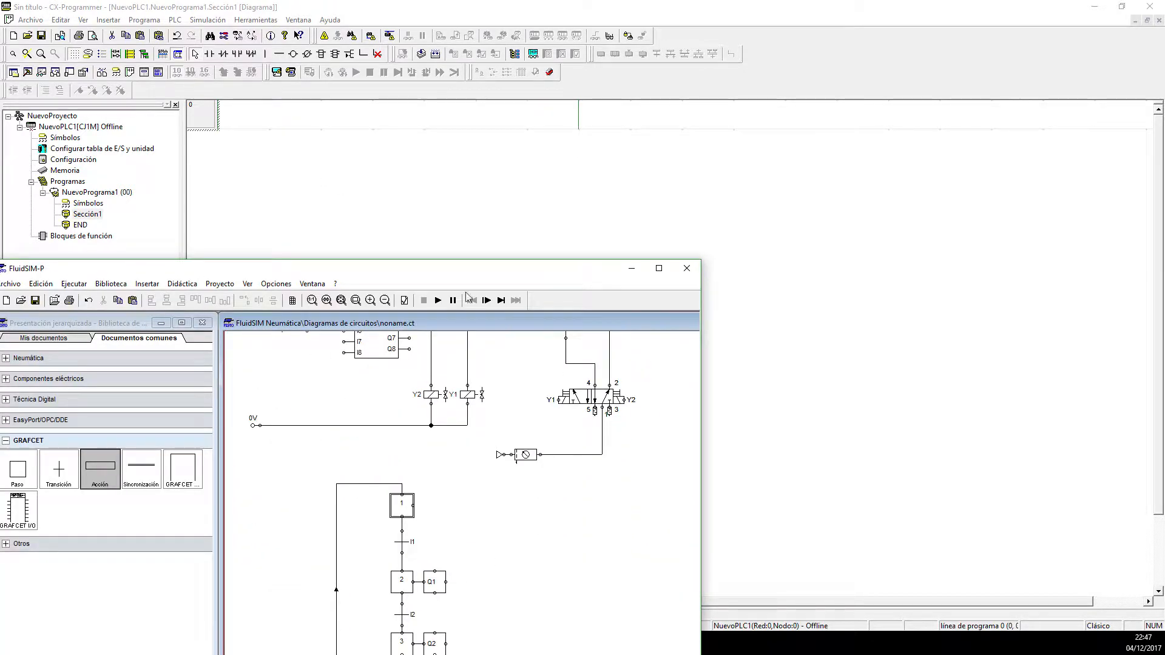
drag(487, 274, 552, 137)
scroll(532, 432, down, 1)
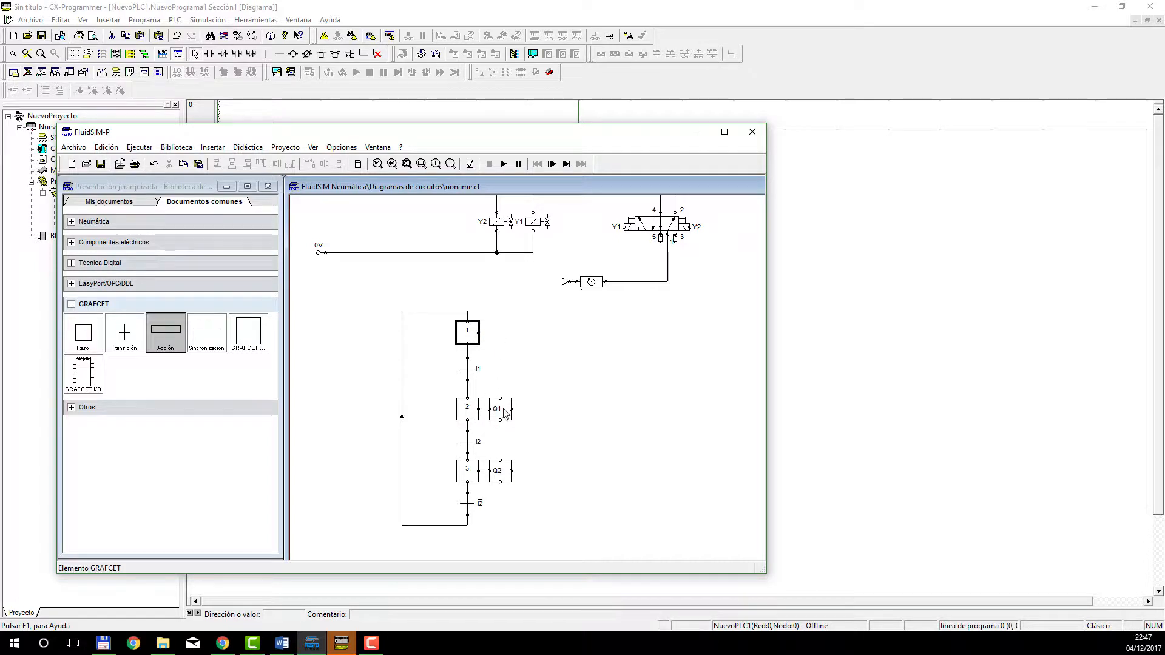
Examine the GRAFCET's steps, transition conditions and output actions together with the wired circuit above it.
scroll(524, 439, up, 2)
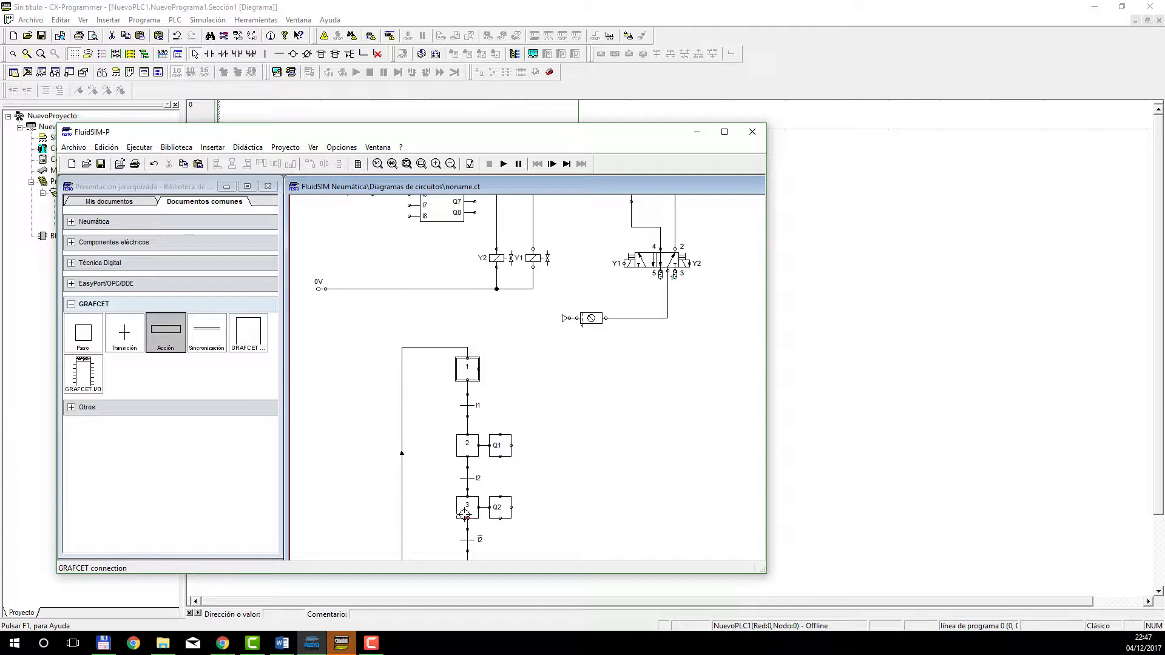
scroll(466, 517, down, 2)
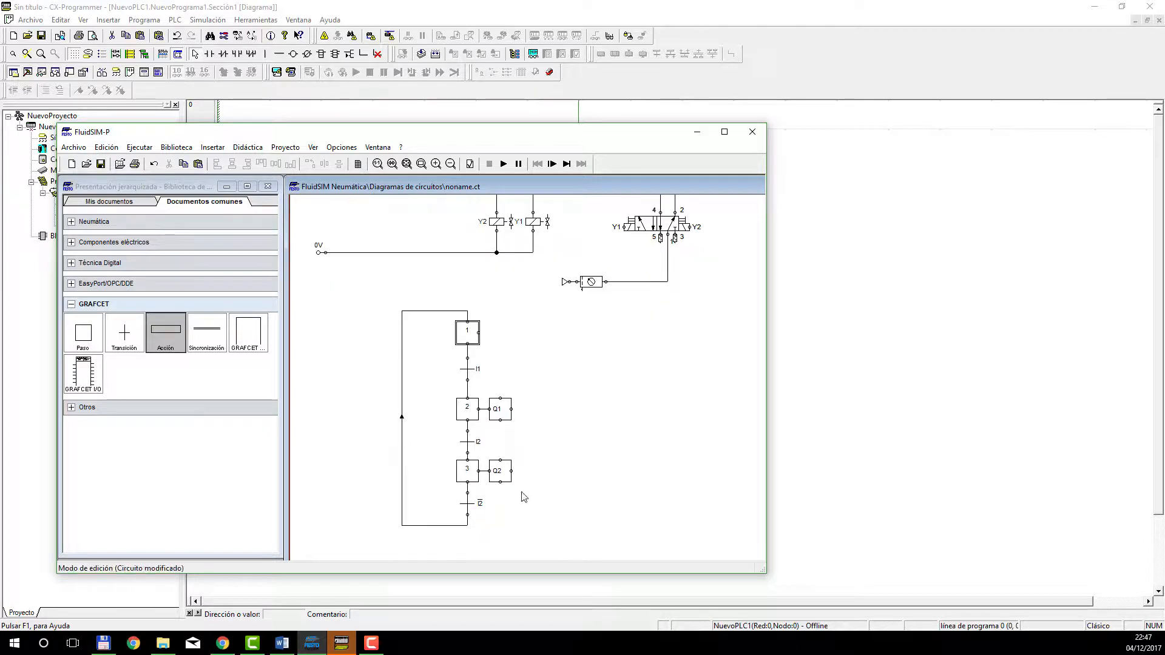
click(478, 374)
click(503, 372)
scroll(508, 373, down, 2)
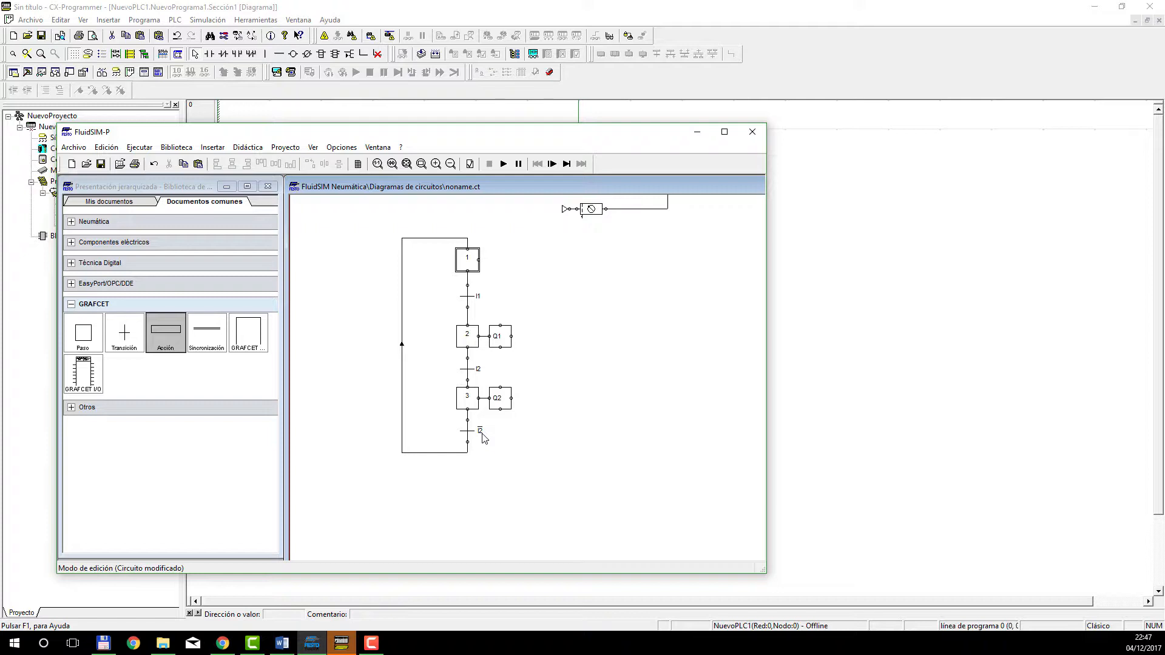
scroll(483, 438, up, 3)
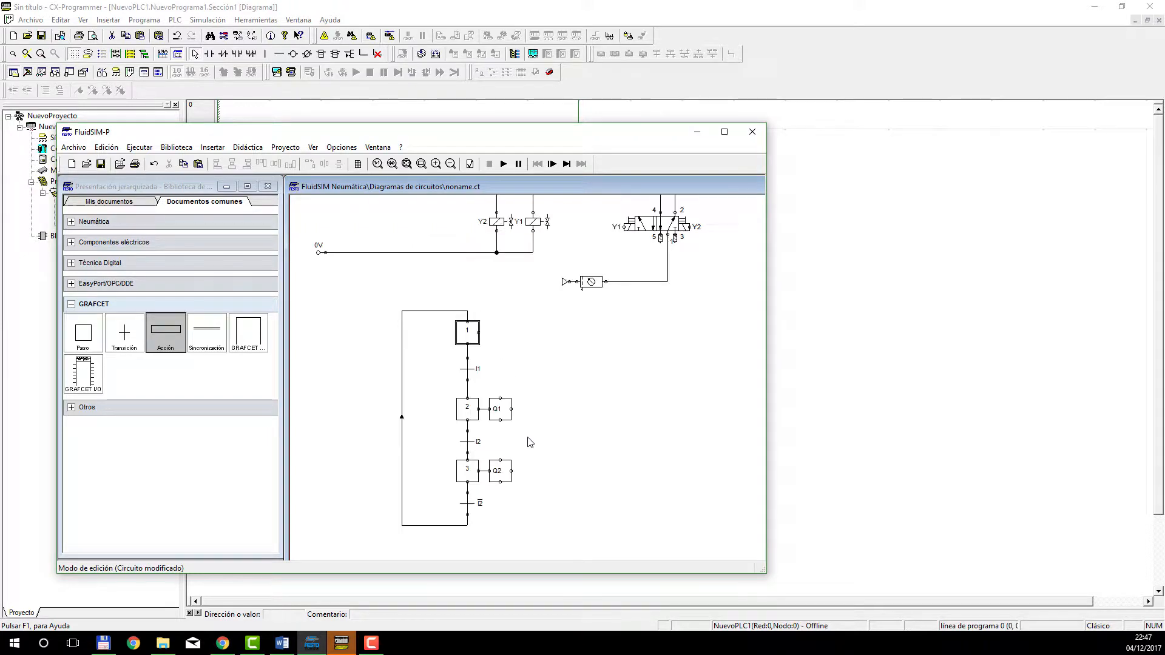
scroll(565, 423, up, 3)
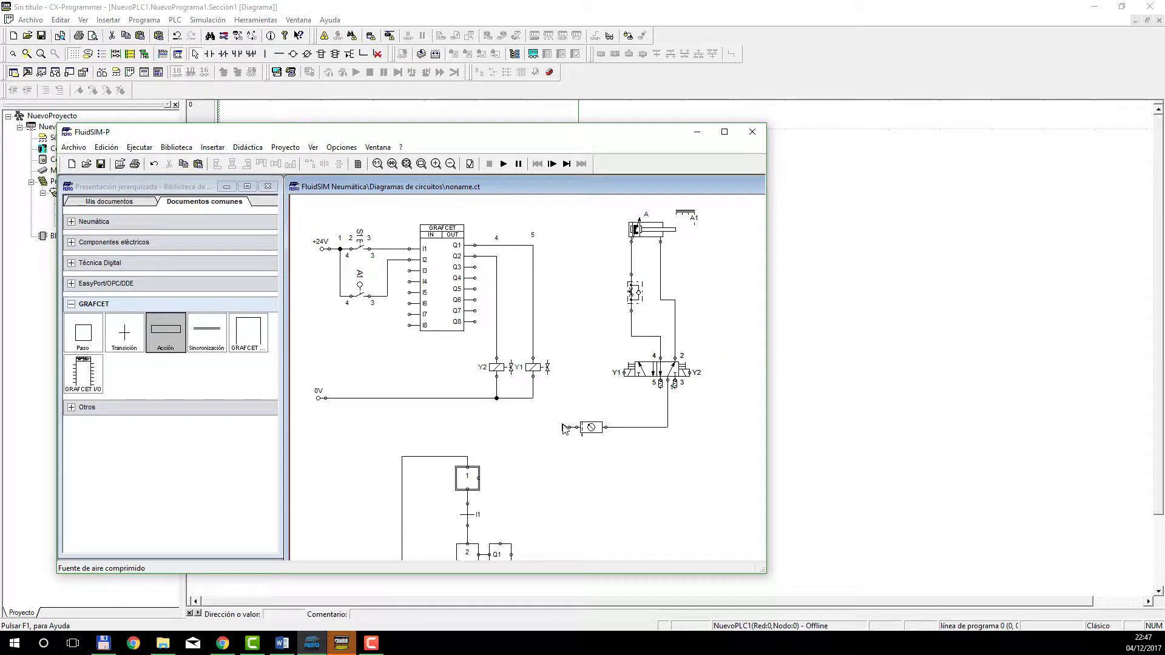
scroll(565, 433, down, 3)
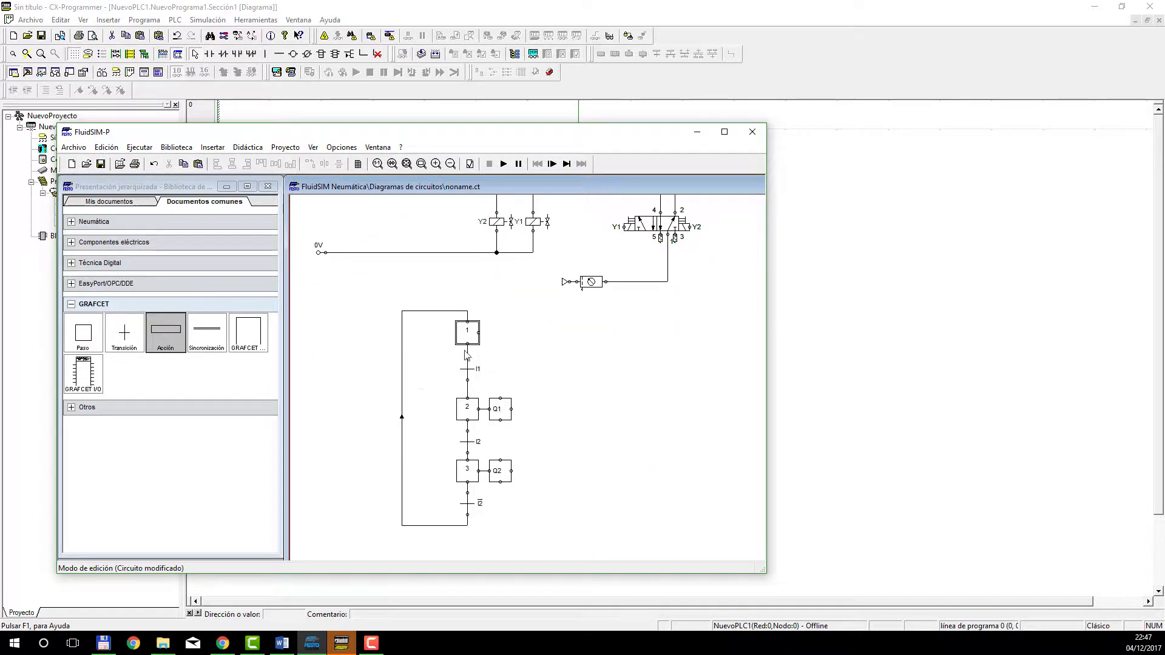
Return to CX-Programmer and give rung 0 the comment SALIDAS.
click(697, 132)
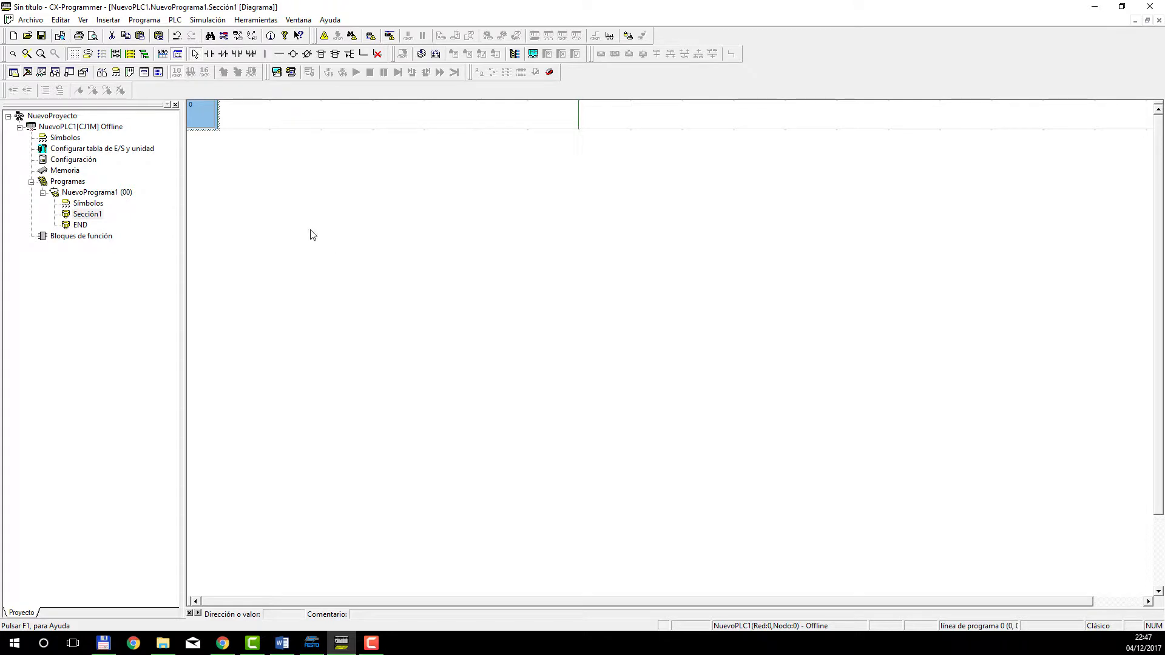
double_click(203, 128)
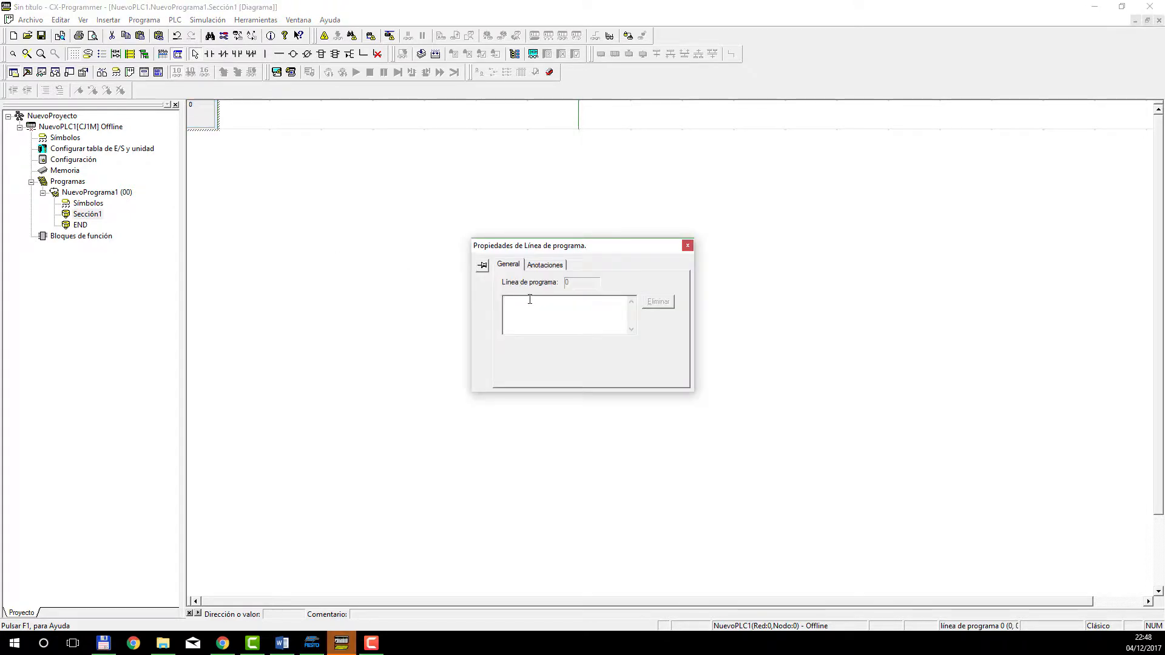
key(Caps_Lock)
text(SALIDAS)
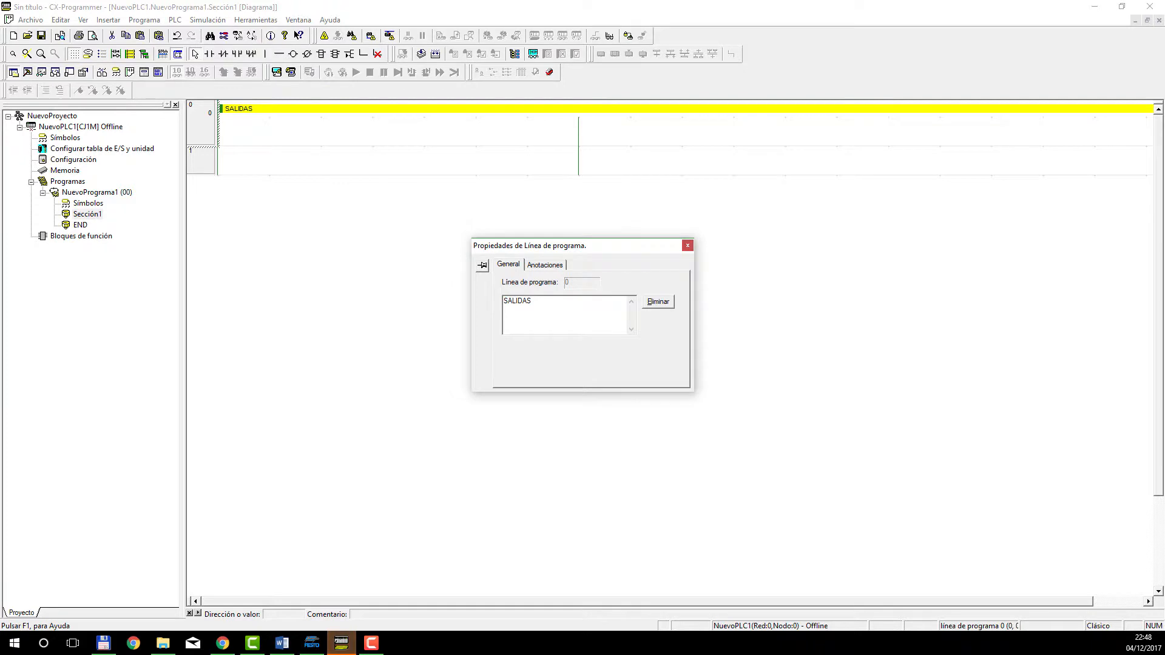
key(Return)
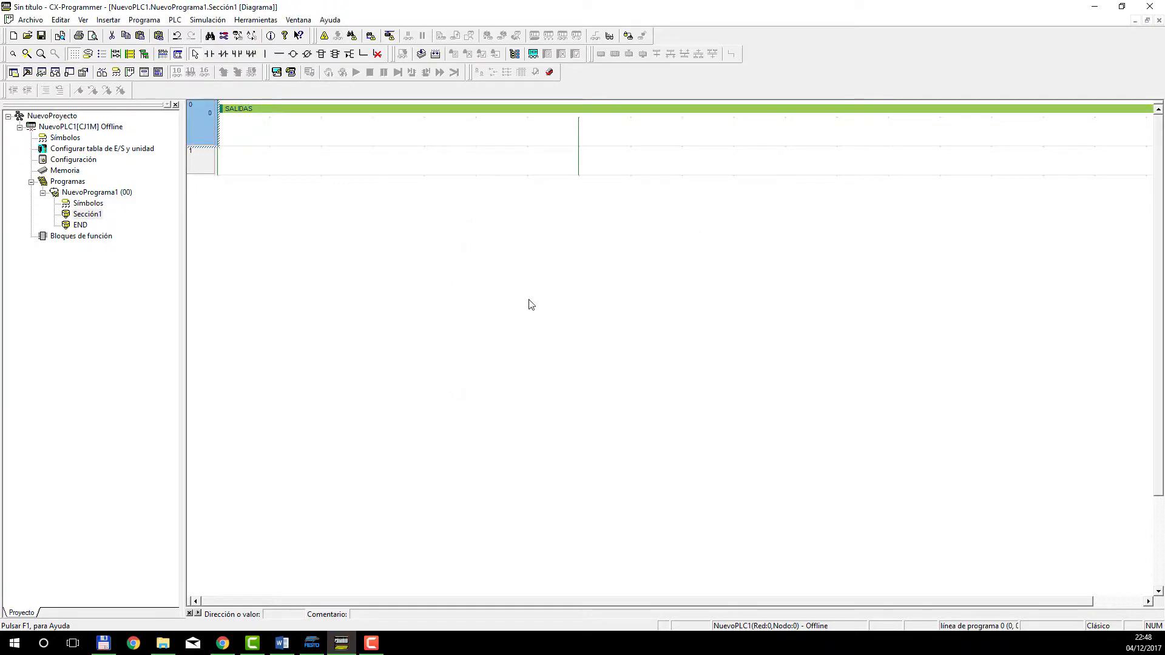
Insert a normally open contact with address 11.02 at the start of rung 0, keeping the comment ETAPA 2.
click(254, 126)
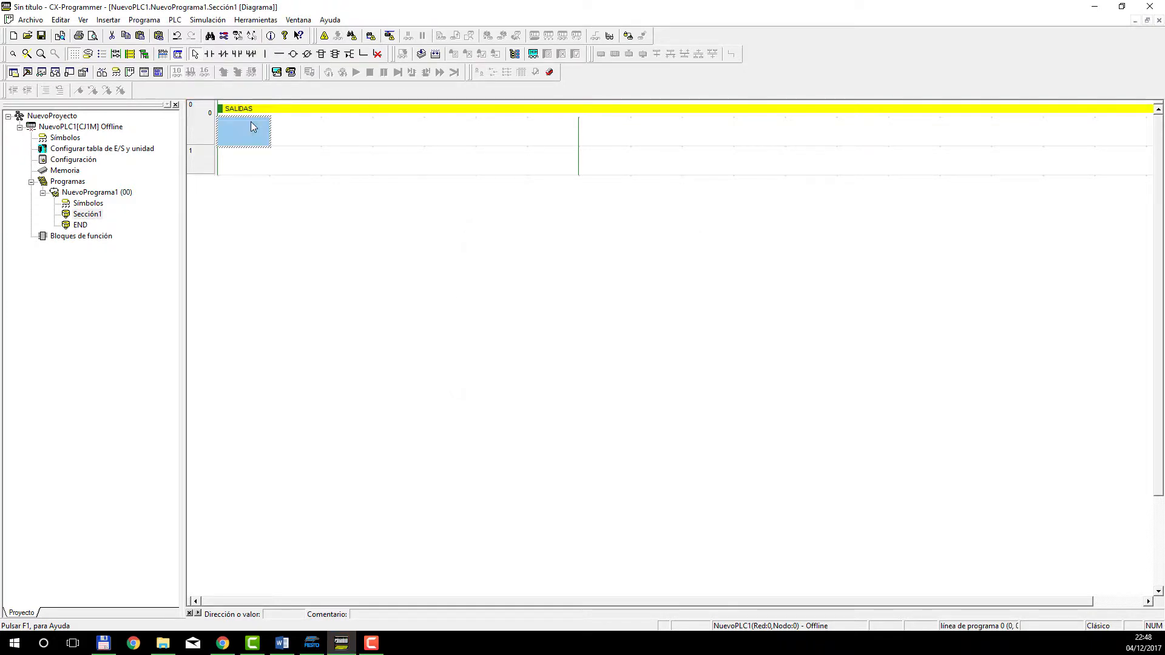
click(209, 53)
click(236, 137)
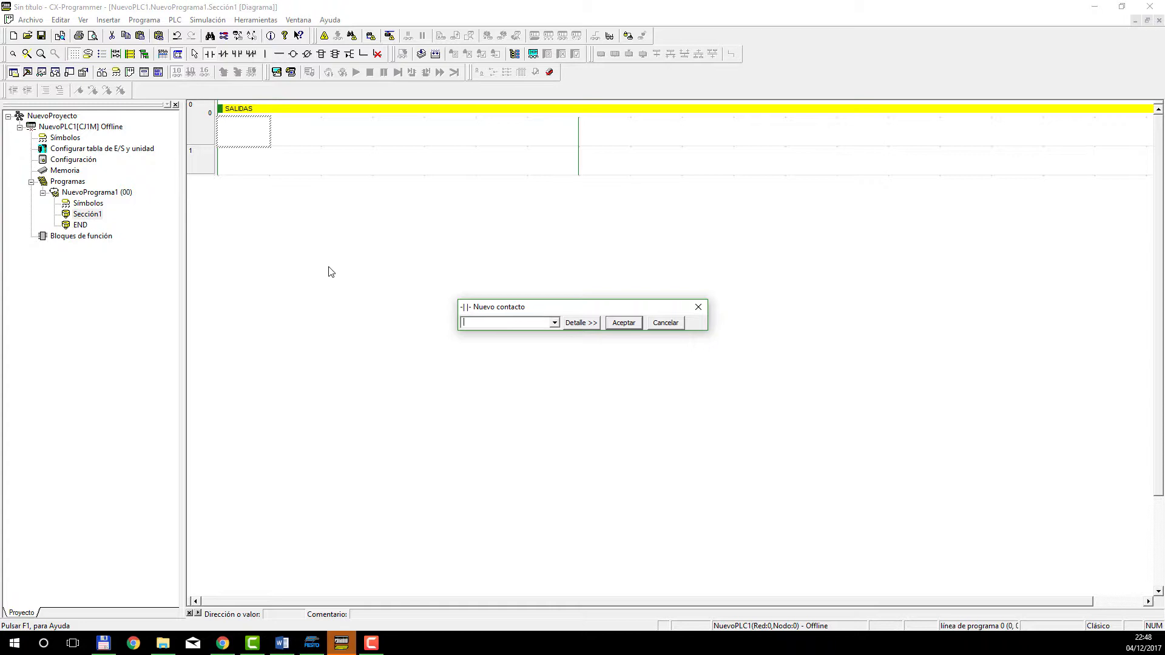
text(11.02)
key(Return)
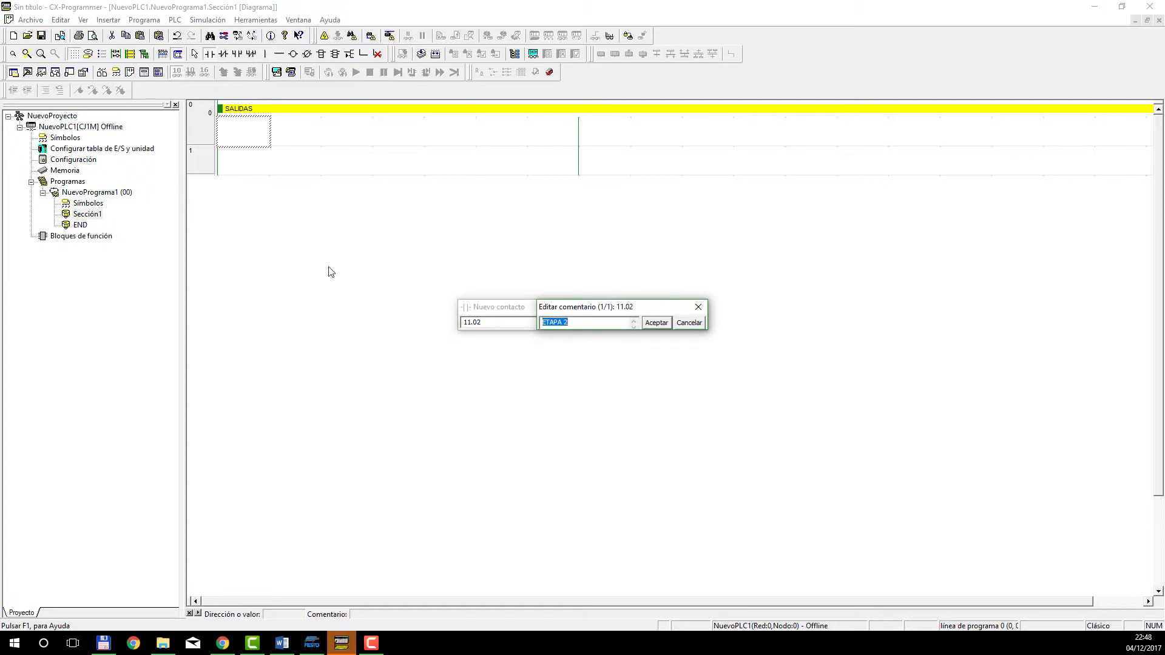
key(Return)
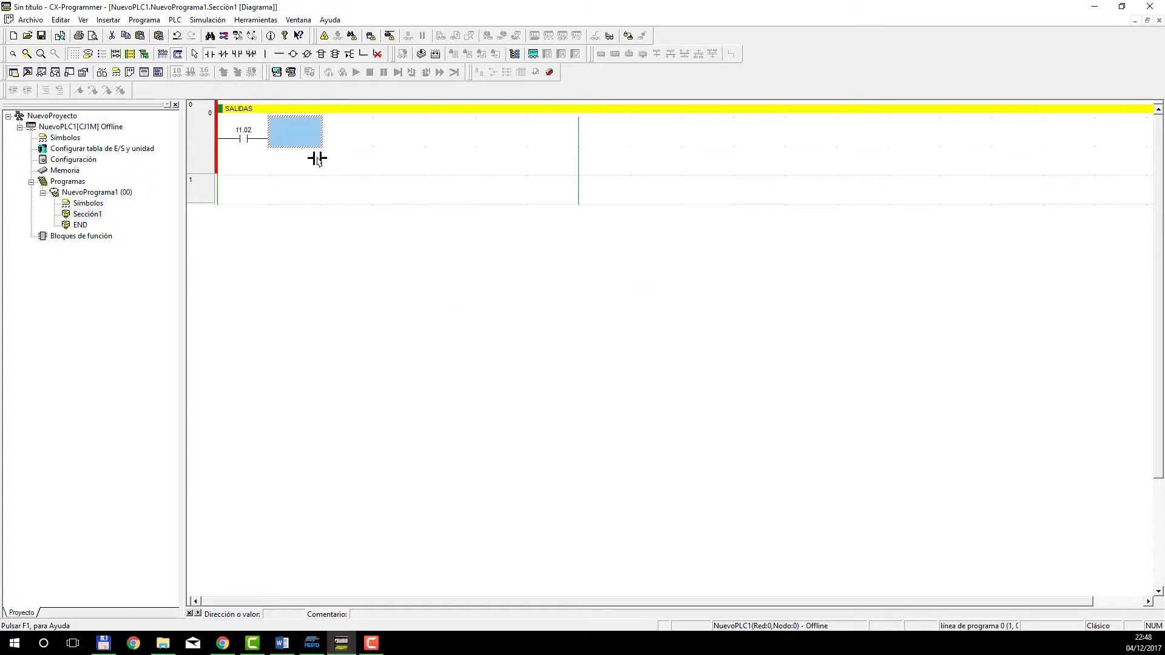
Place coil 10.01 with comment Y1 at the end of rung 0 and connect it to contact 11.02.
click(293, 54)
click(558, 145)
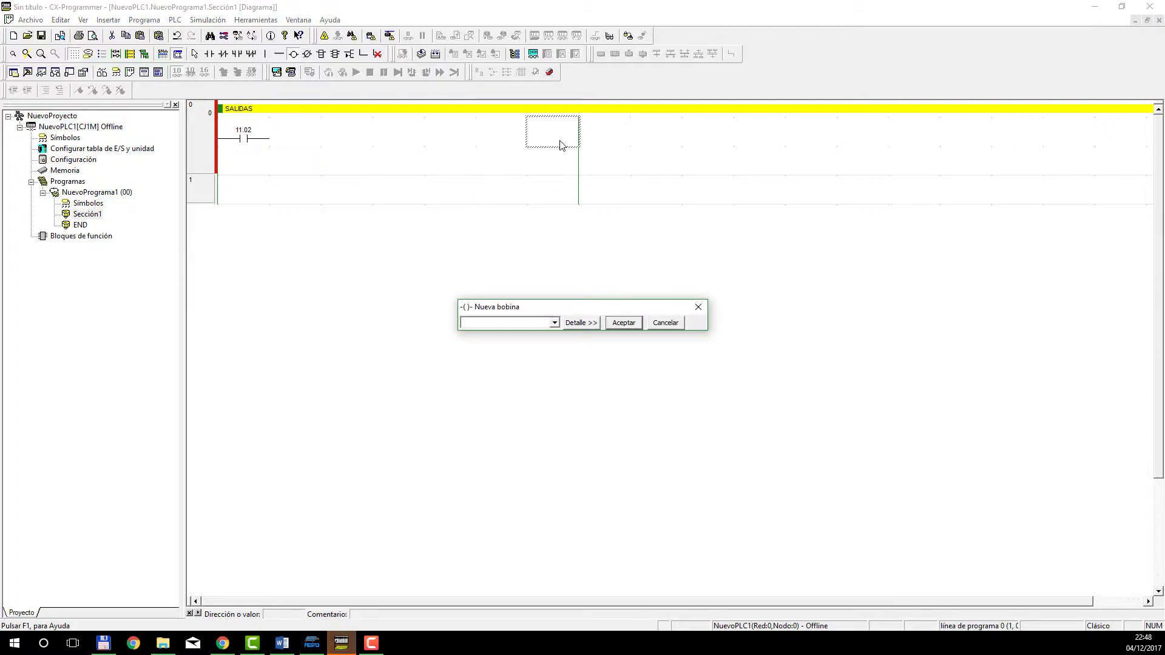
text(10.01)
key(Return)
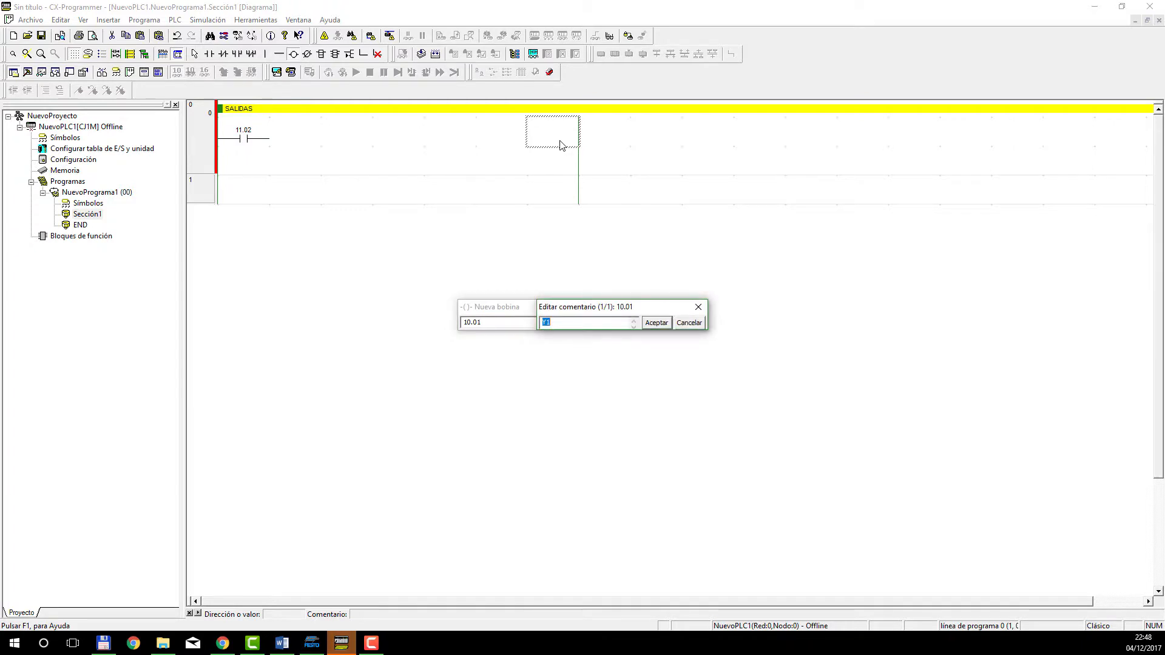
key(Return)
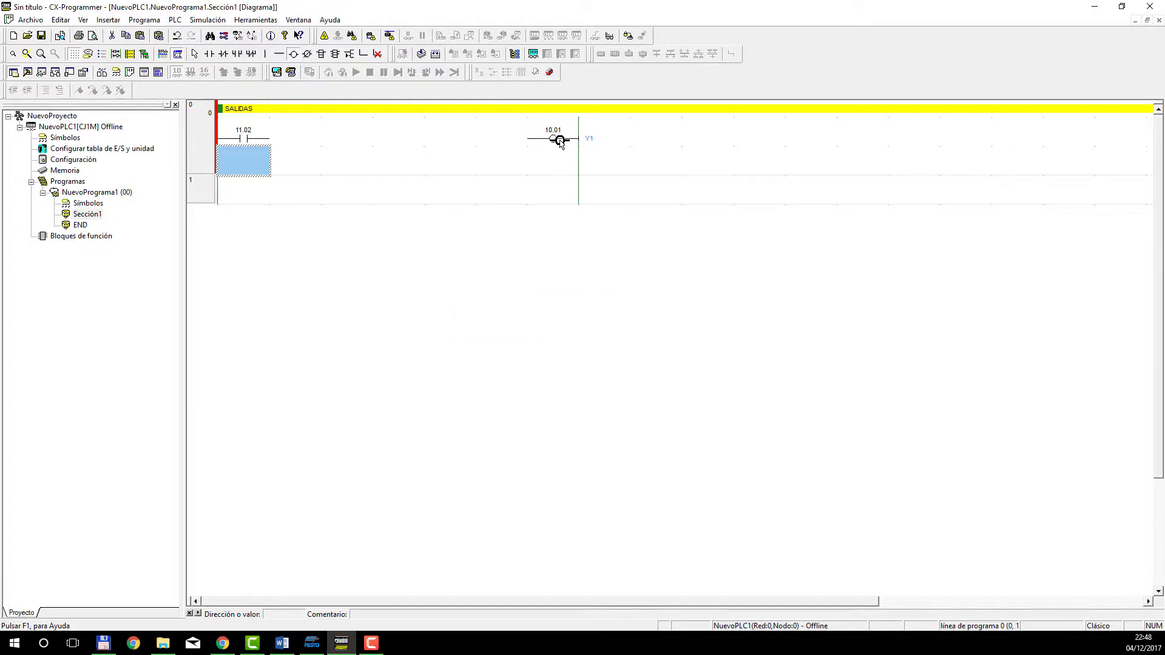
click(279, 54)
drag(270, 139, 489, 140)
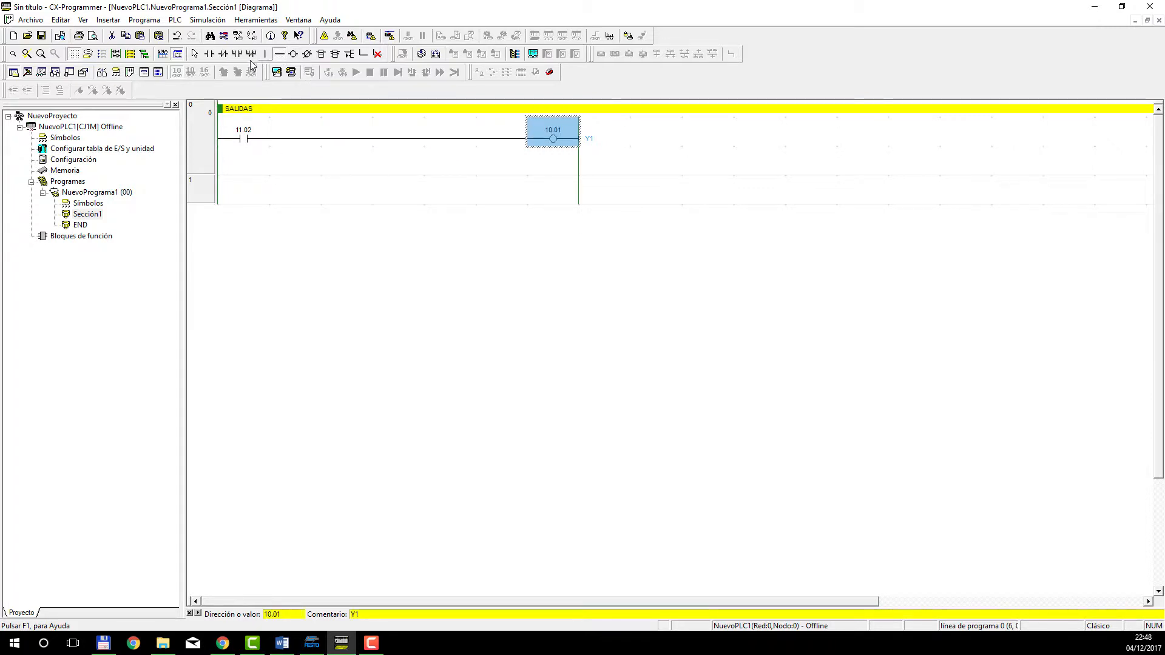
Insert a normally open contact with address 11.03 at the start of rung 1, accepting its comment.
click(209, 53)
click(243, 190)
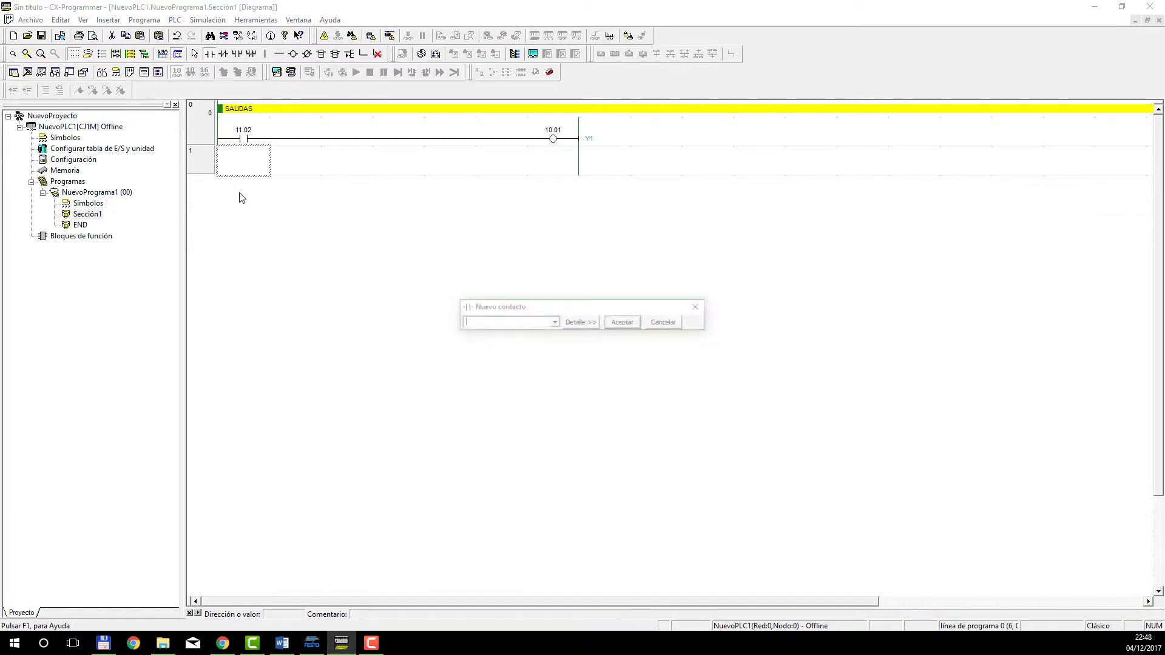
text(11)
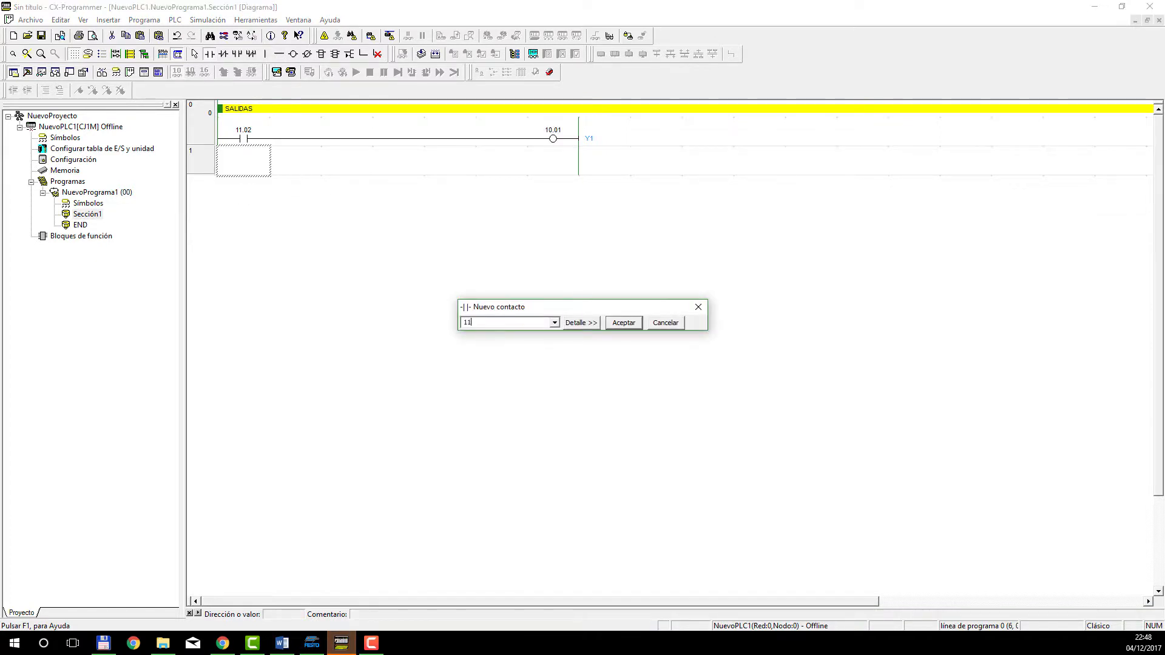
text(.03)
key(Return)
key(Return)
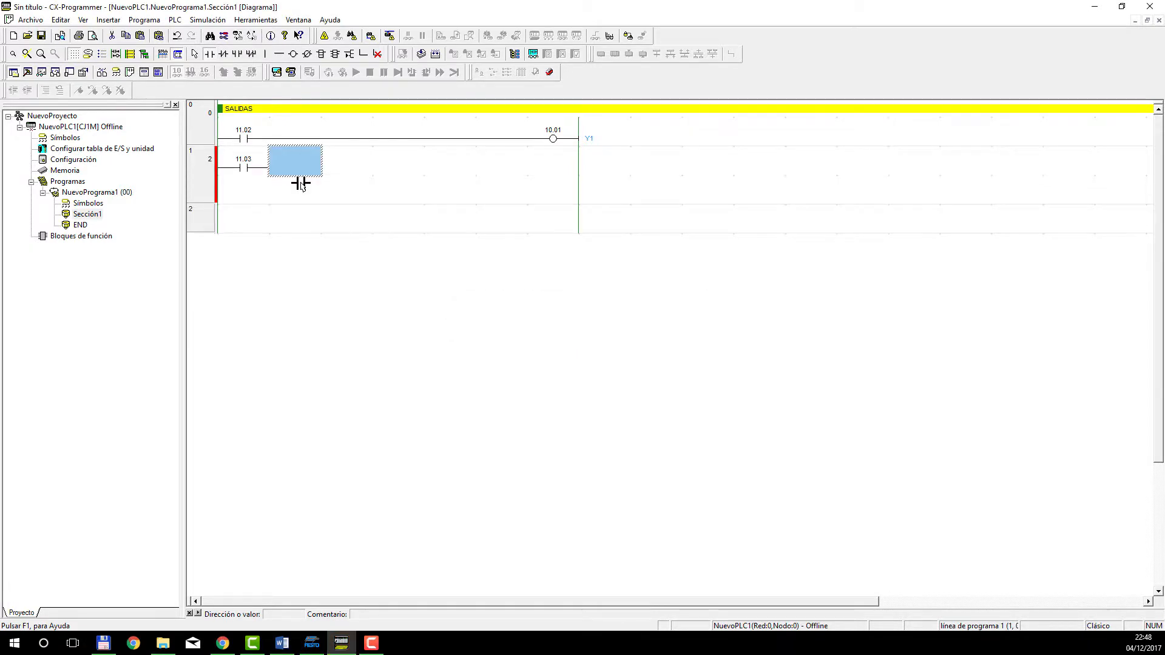
Extend the line from contact 11.03 to the output column and place coil 10.02 with comment Y2 there.
key(ctrl+Right)
key(ctrl+Right)
key(ctrl+Right)
key(ctrl+Right)
key(ctrl+Right)
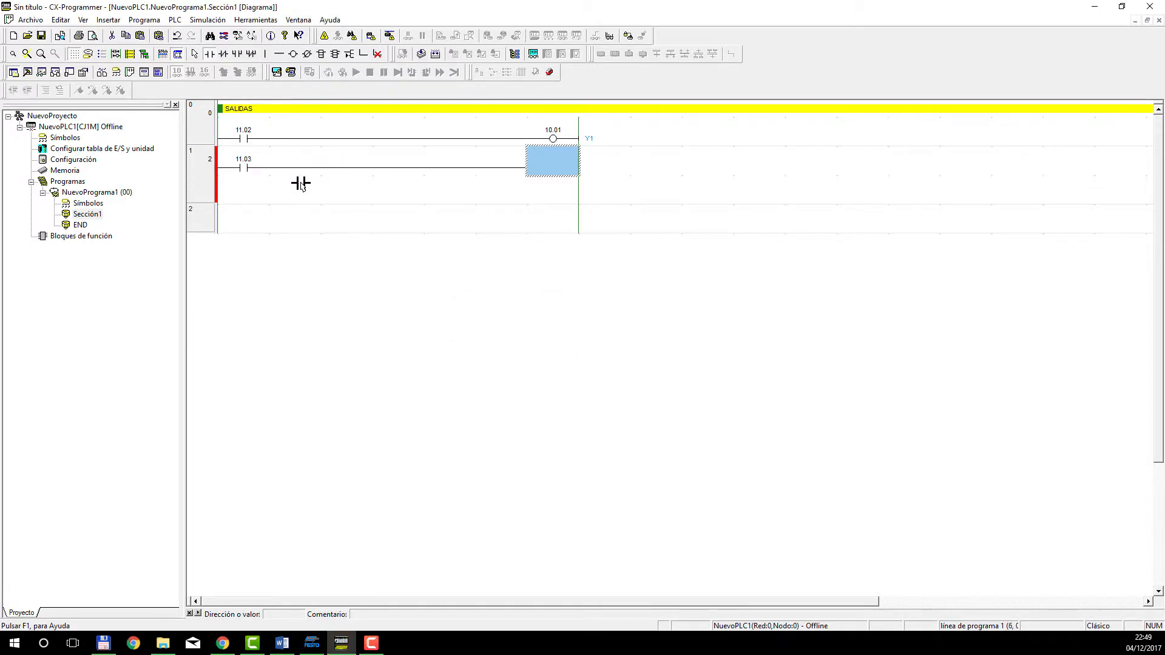
key(o)
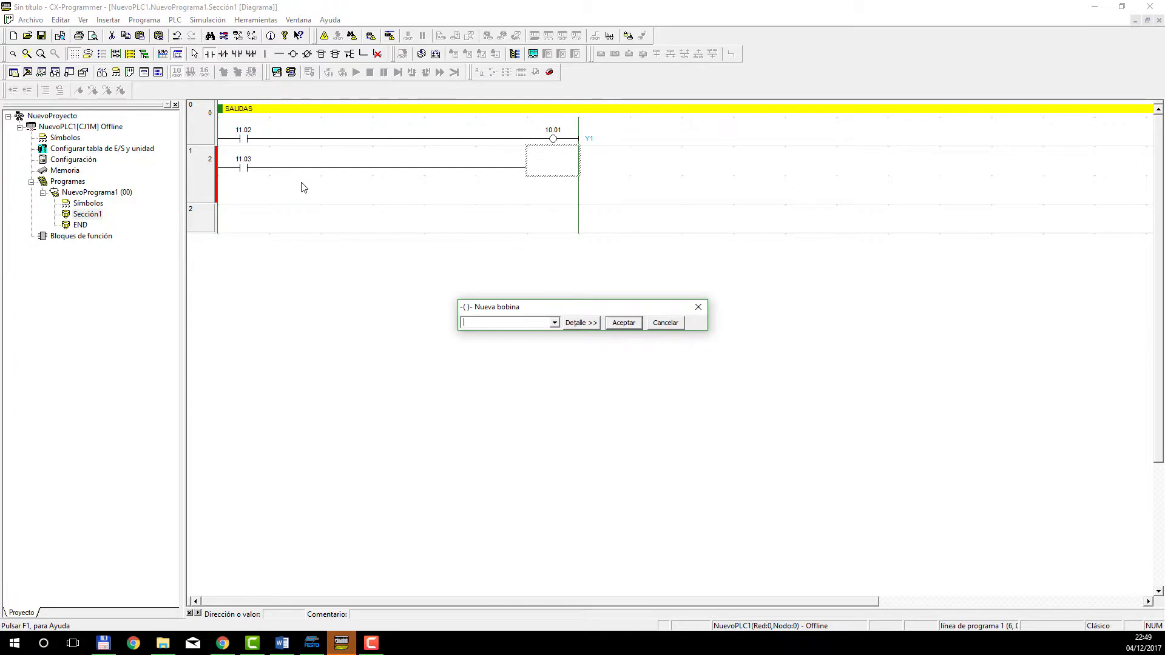
text(1)
text(0.01)
key(Return)
text(Y2)
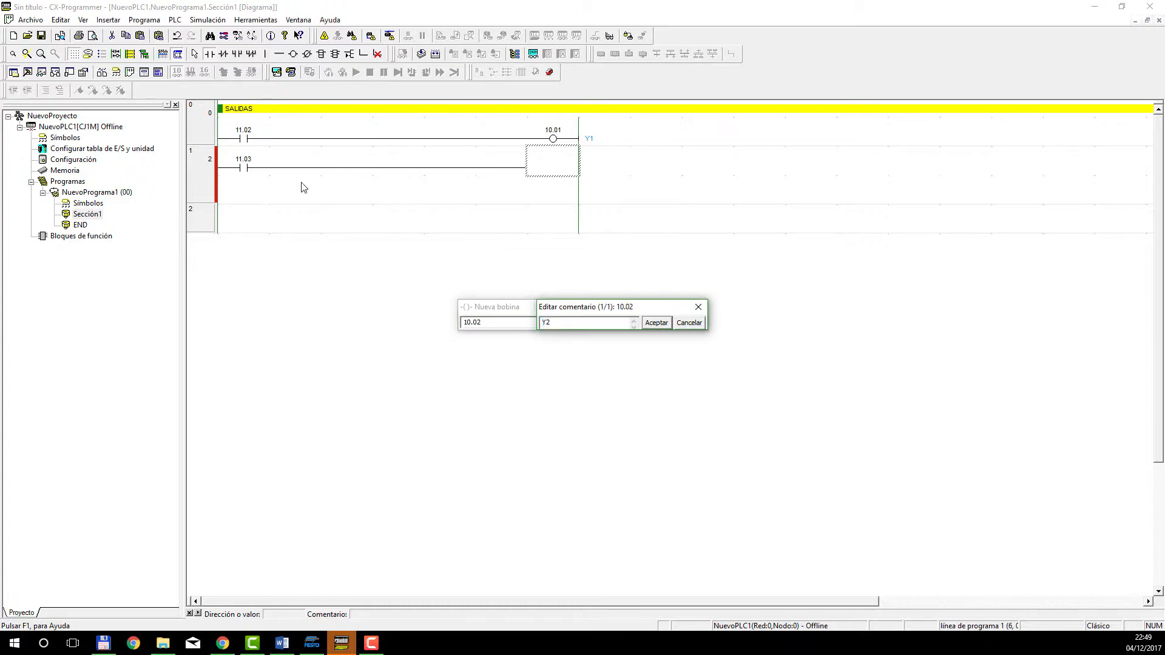
key(Return)
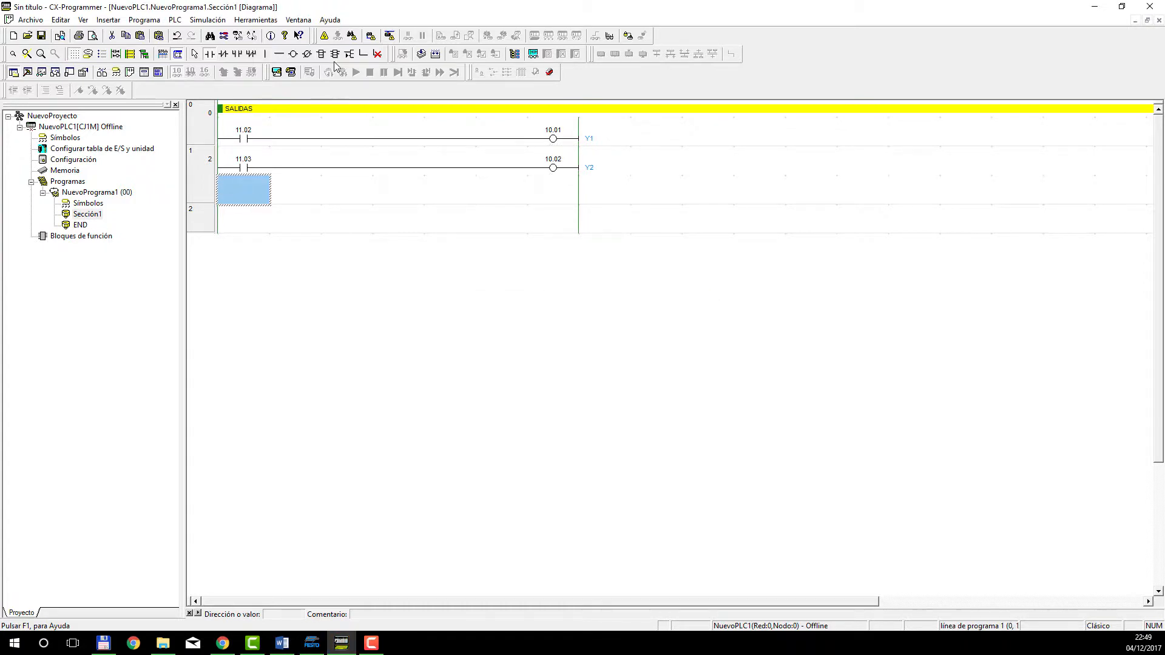
click(209, 53)
key(Escape)
right_click(308, 209)
click(246, 200)
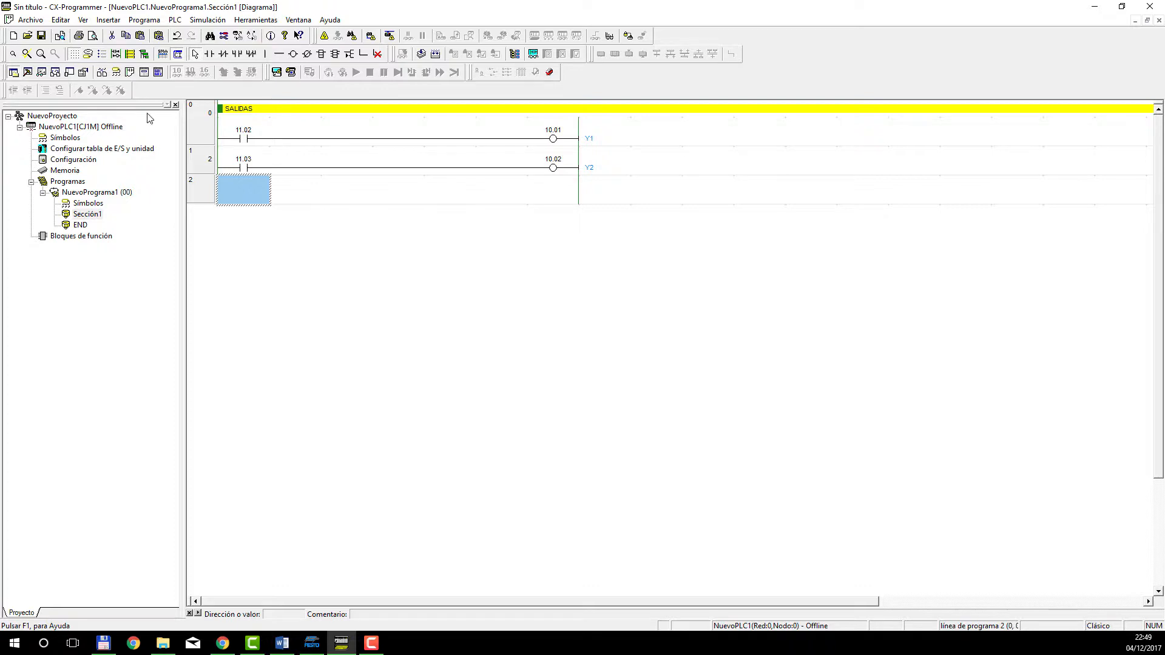
Give rung 2 the comment PROGRAMACIÓN and close its properties.
double_click(203, 191)
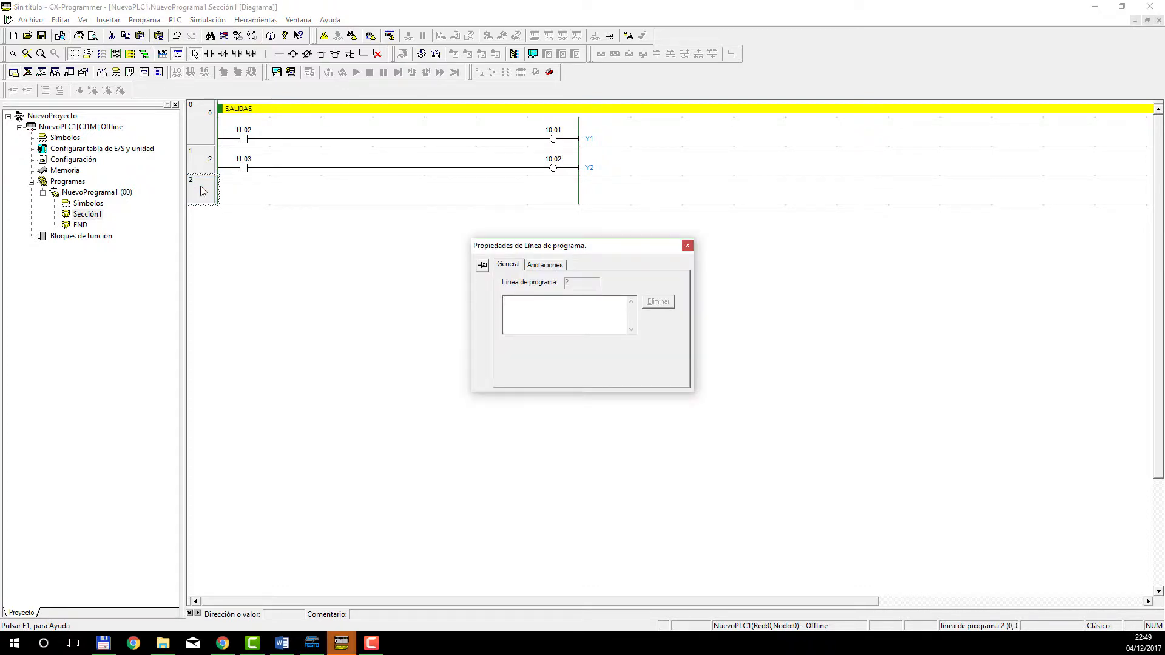
text(PROGRAMACIO)
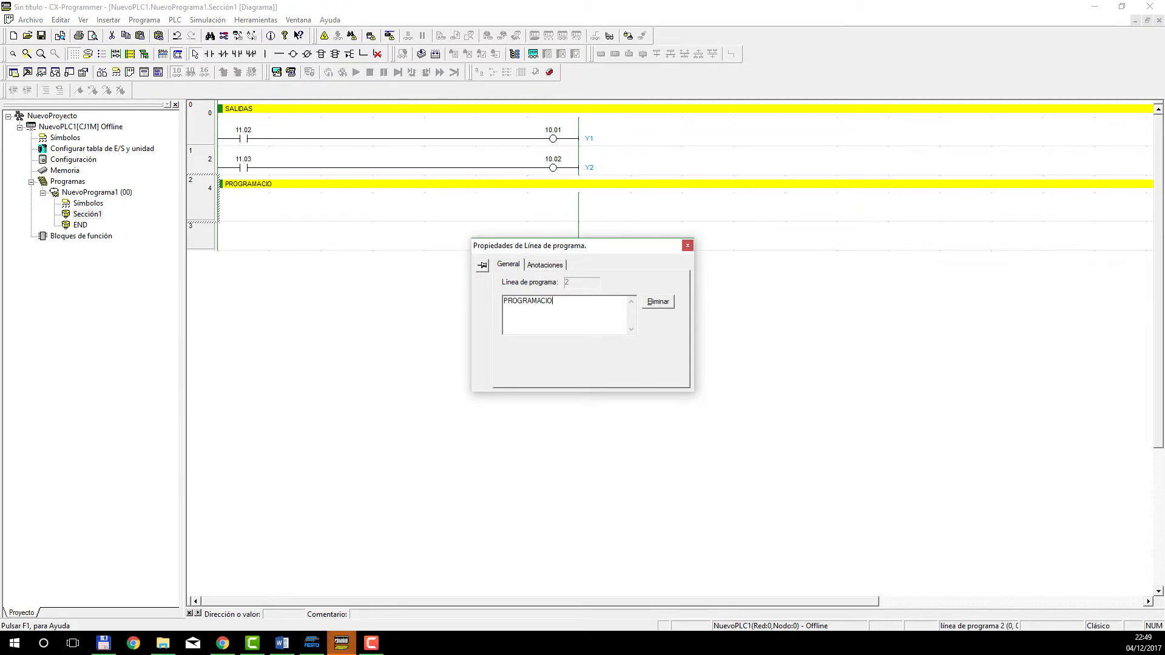
key(BackSpace)
text(ÓN)
click(688, 245)
Insert a SET instruction with operand 11.01 (ETAPA 1) in the output column of rung 3.
click(238, 226)
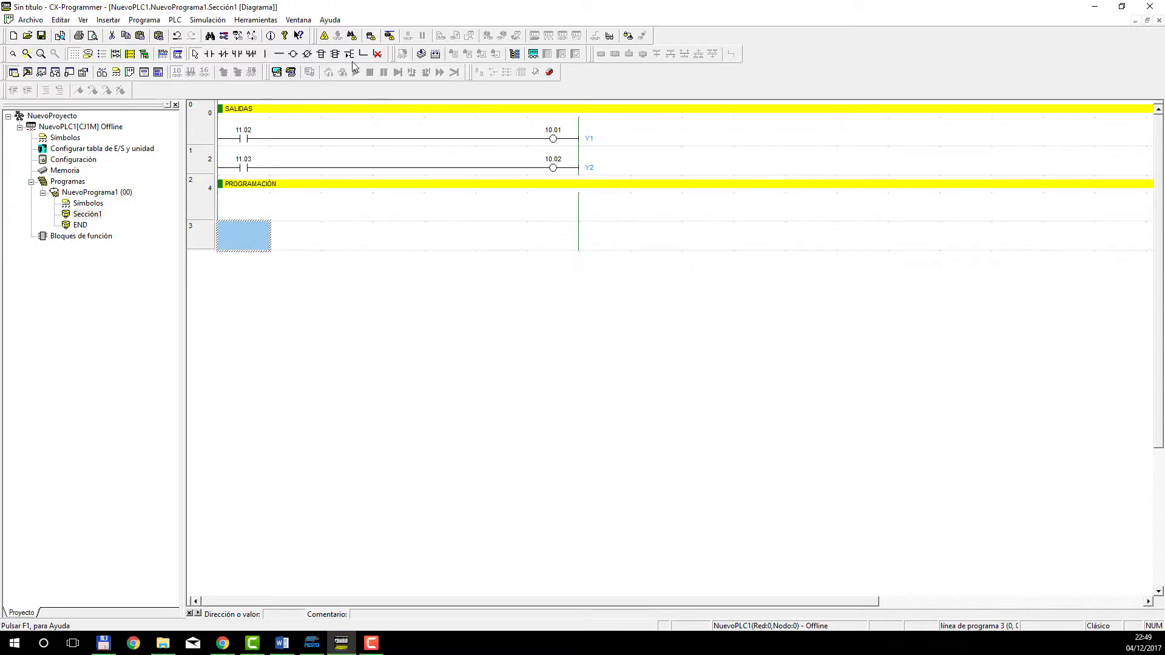
click(321, 54)
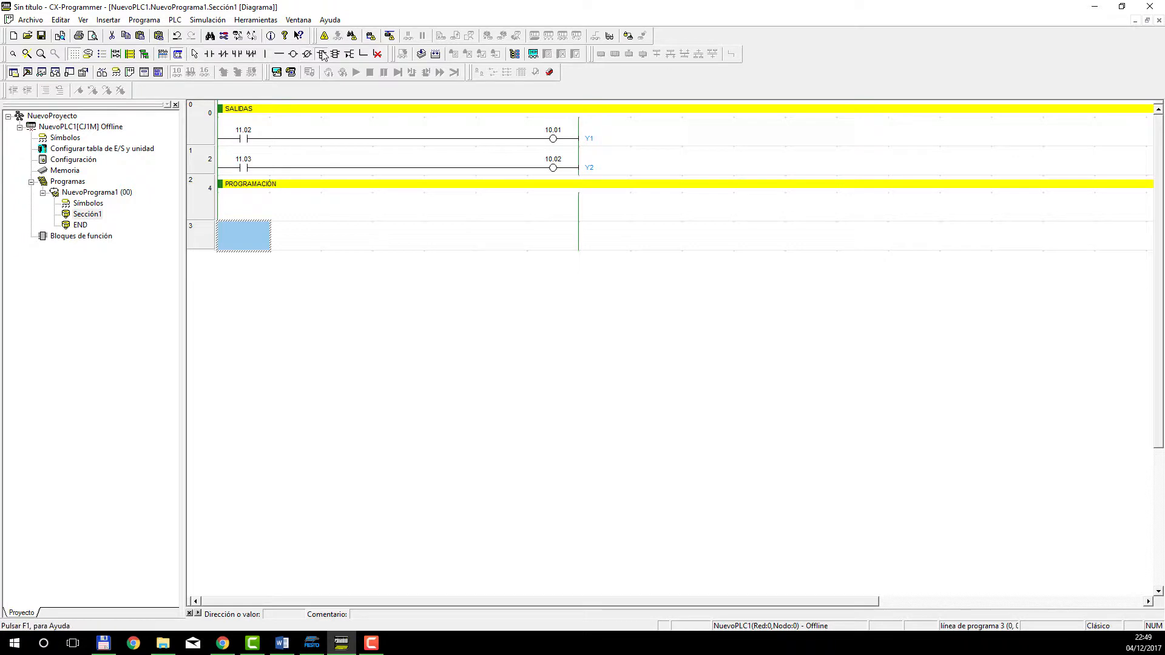
click(566, 241)
text(SET)
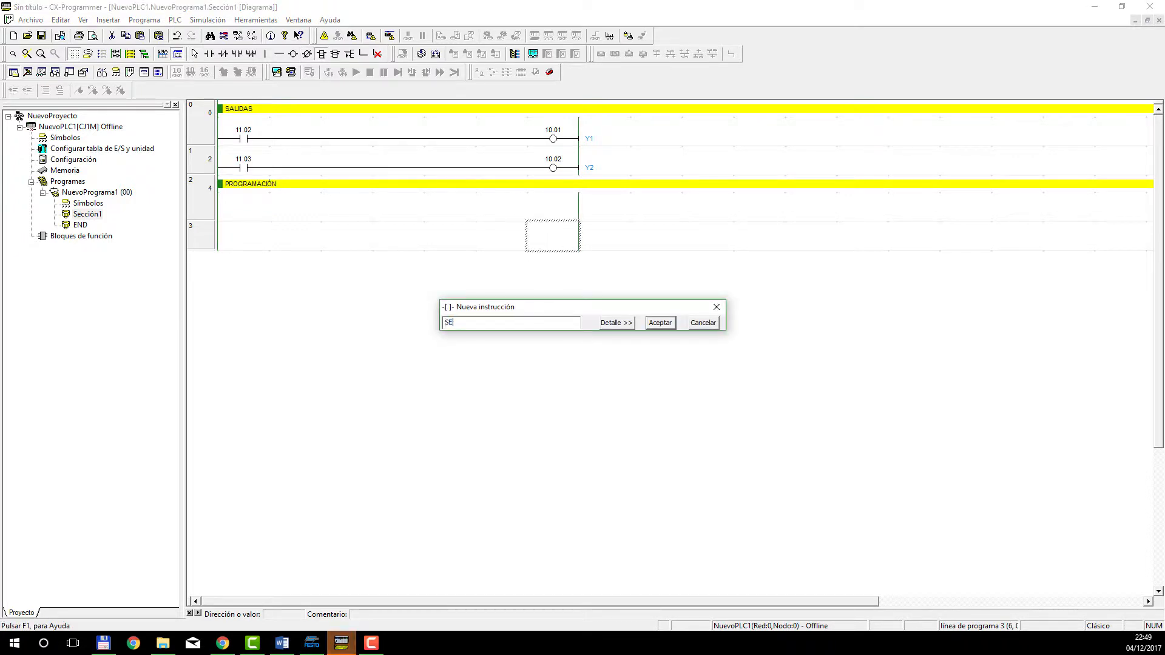
click(628, 324)
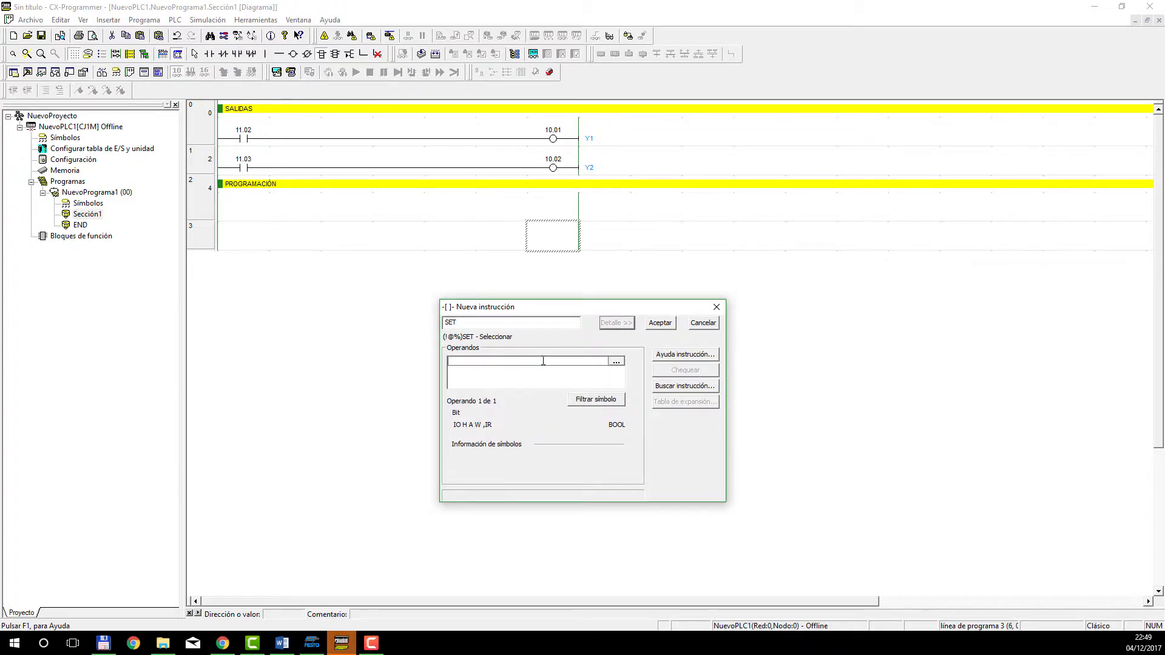
text(11.01)
click(659, 322)
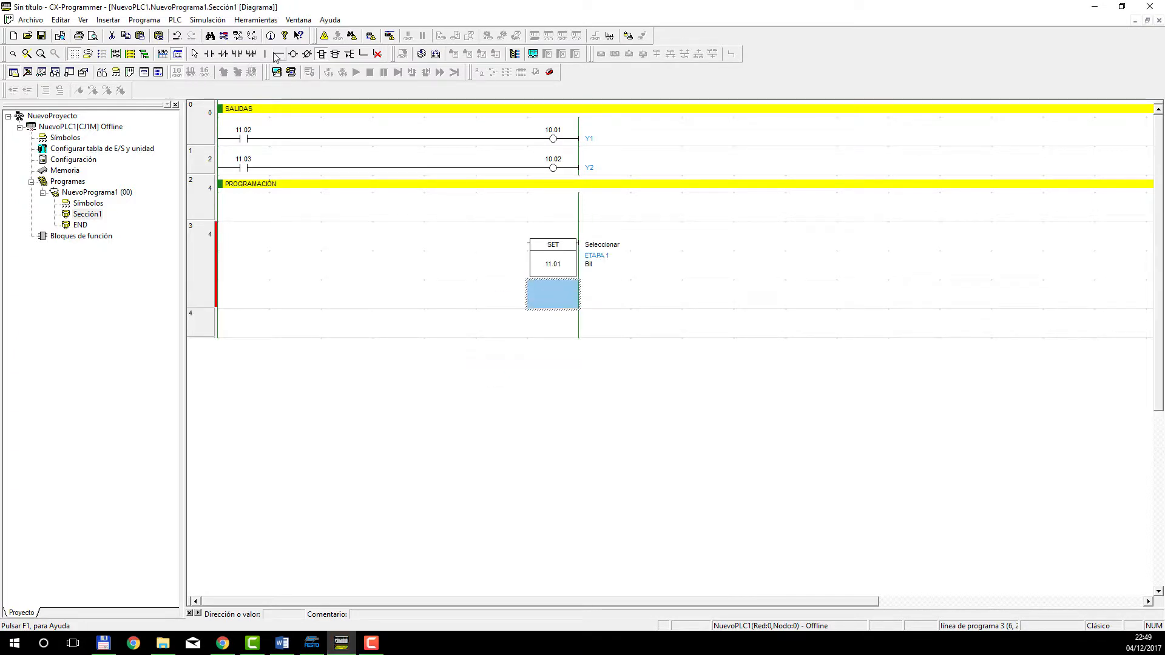
Start adding a normally open contact to rung 3, ahead of its SET instruction.
click(209, 54)
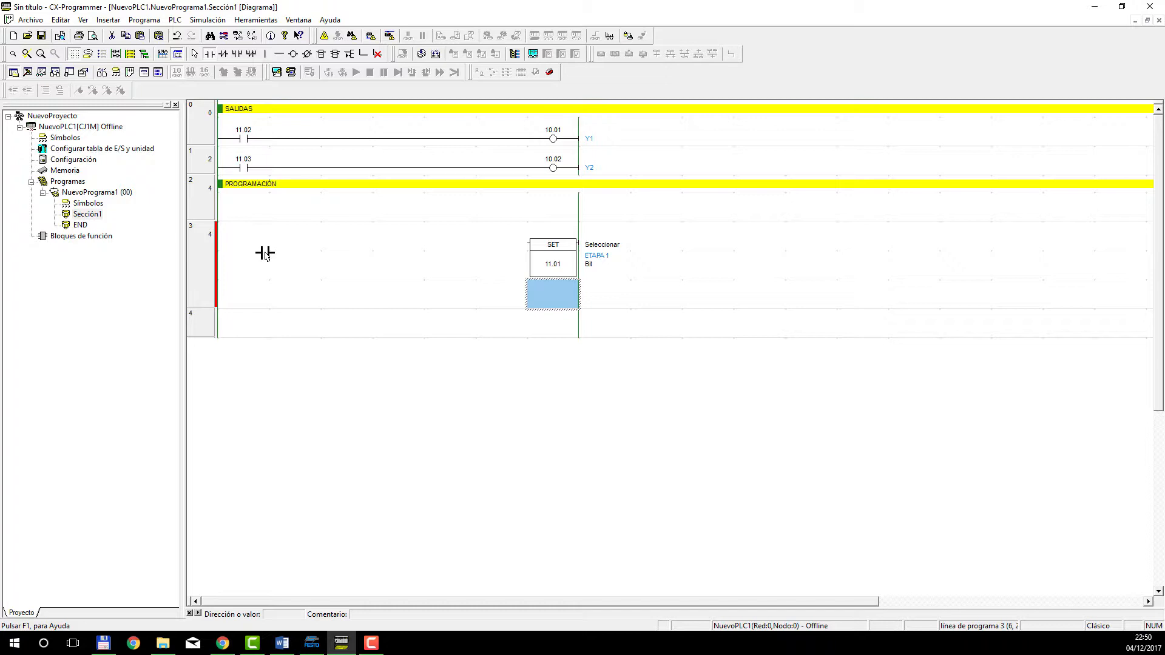
click(229, 242)
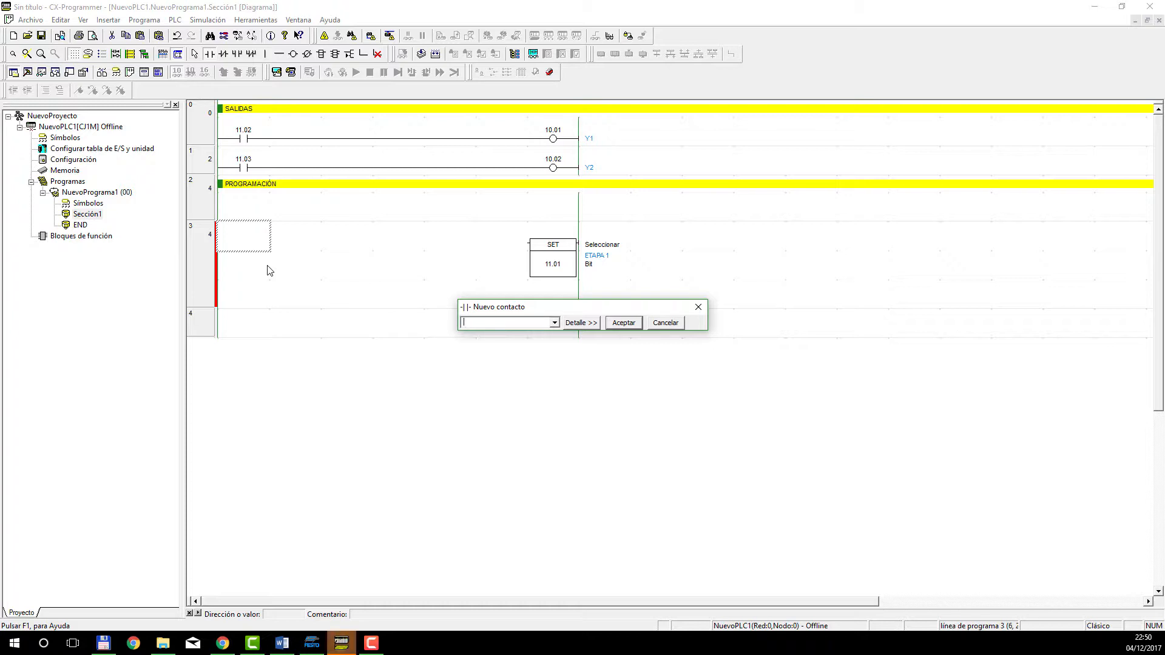
text(0)
key(BackSpace)
key(BackSpace)
key(BackSpace)
click(665, 323)
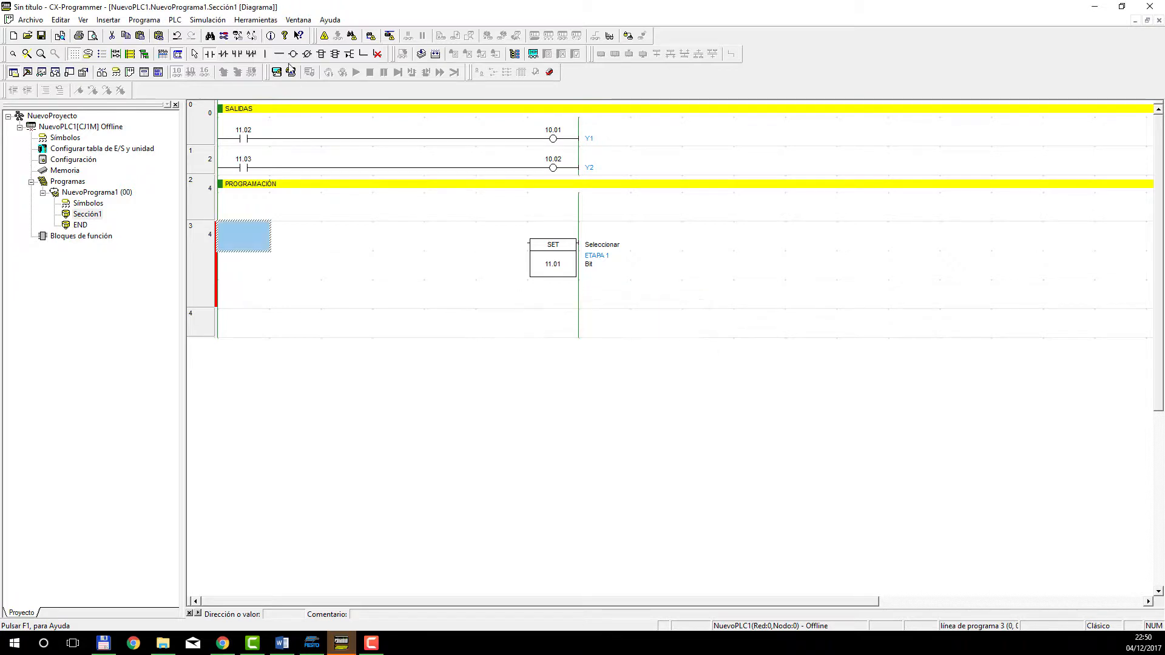
Insert a normally closed contact 0.01 (MARCHA) at the start of the second row of rung 3.
click(224, 56)
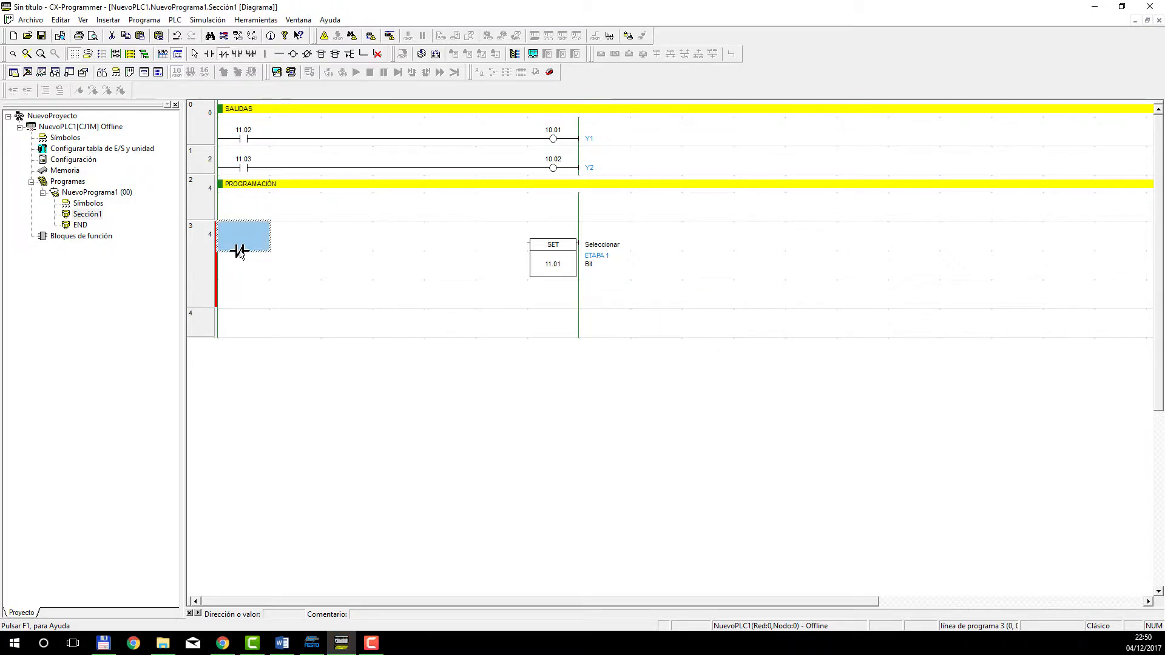
click(242, 255)
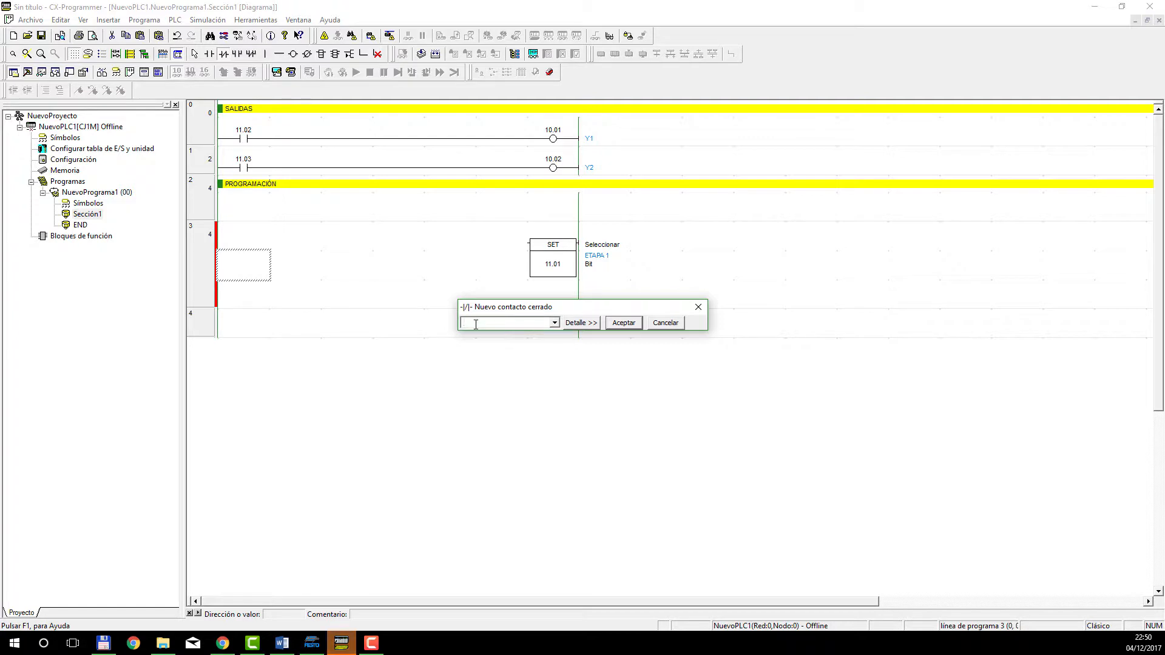
text(0.01)
key(Return)
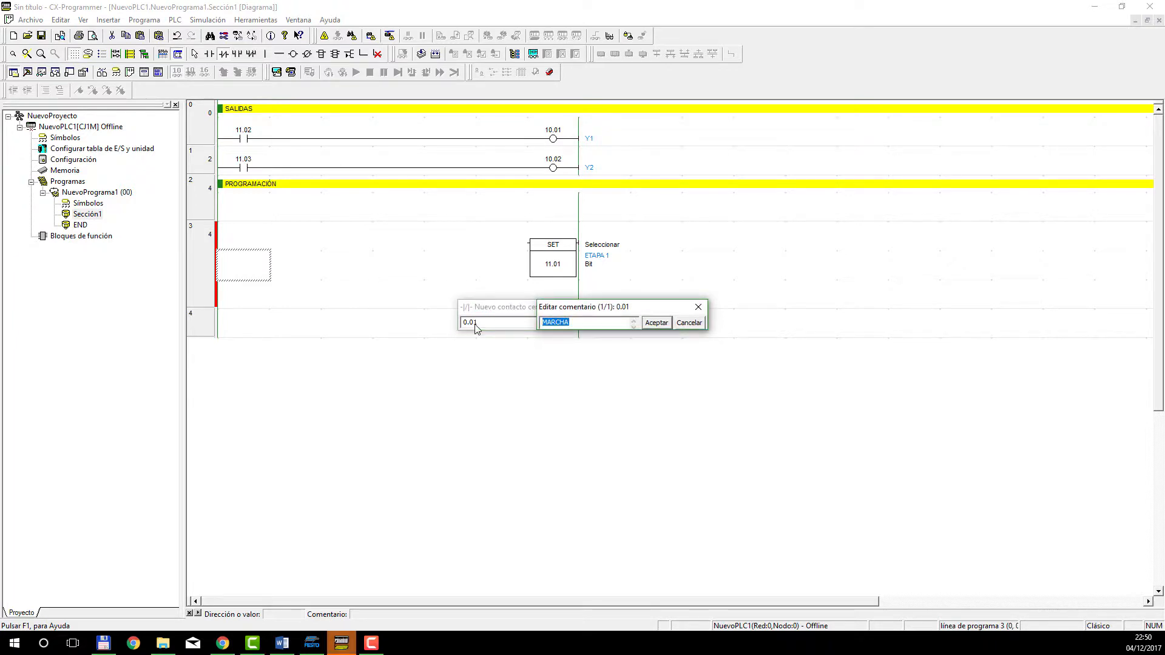
key(Return)
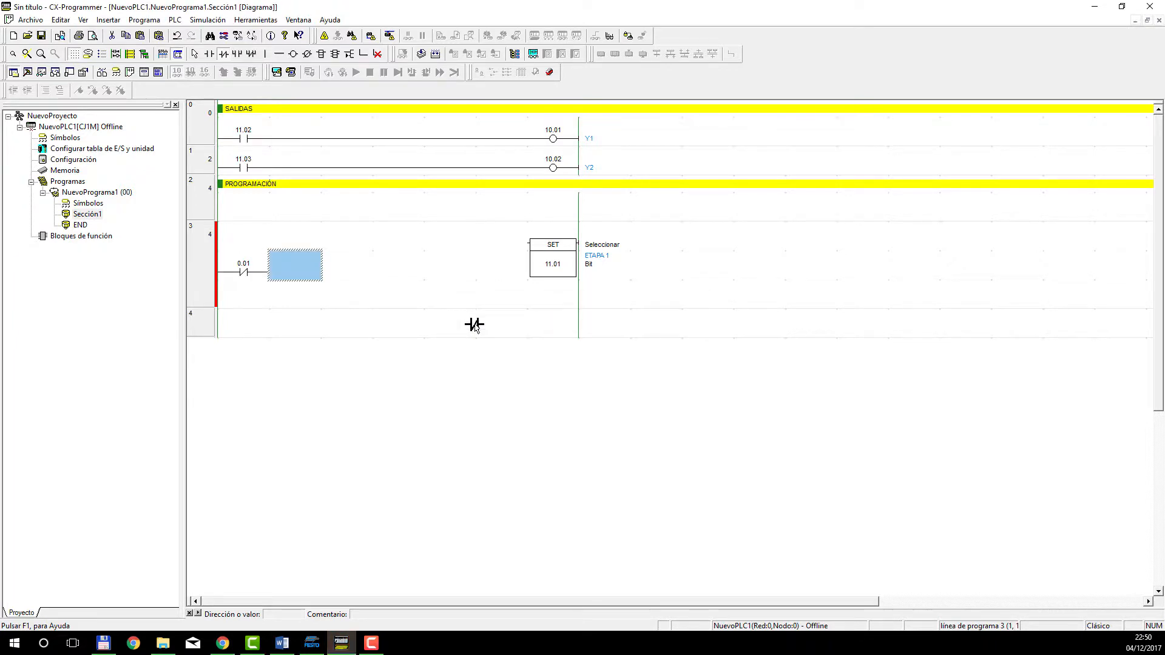
Add a normally closed contact 0.02 (A1) in series after contact 0.01, keeping its existing comment.
click(291, 279)
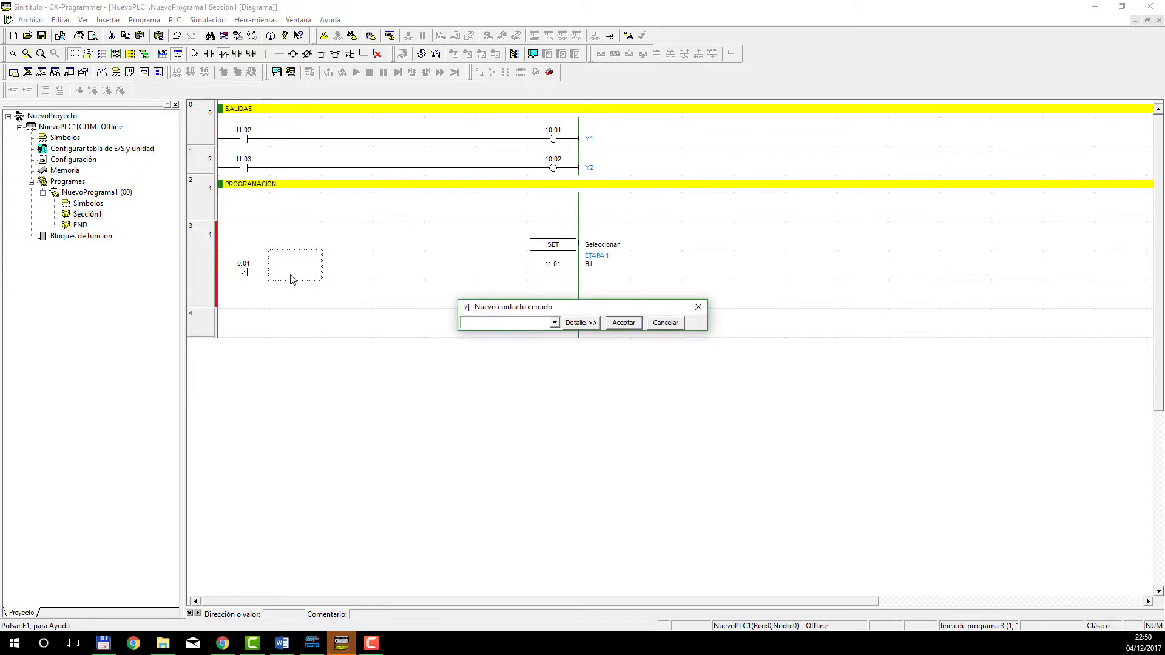
text(0.02)
key(Return)
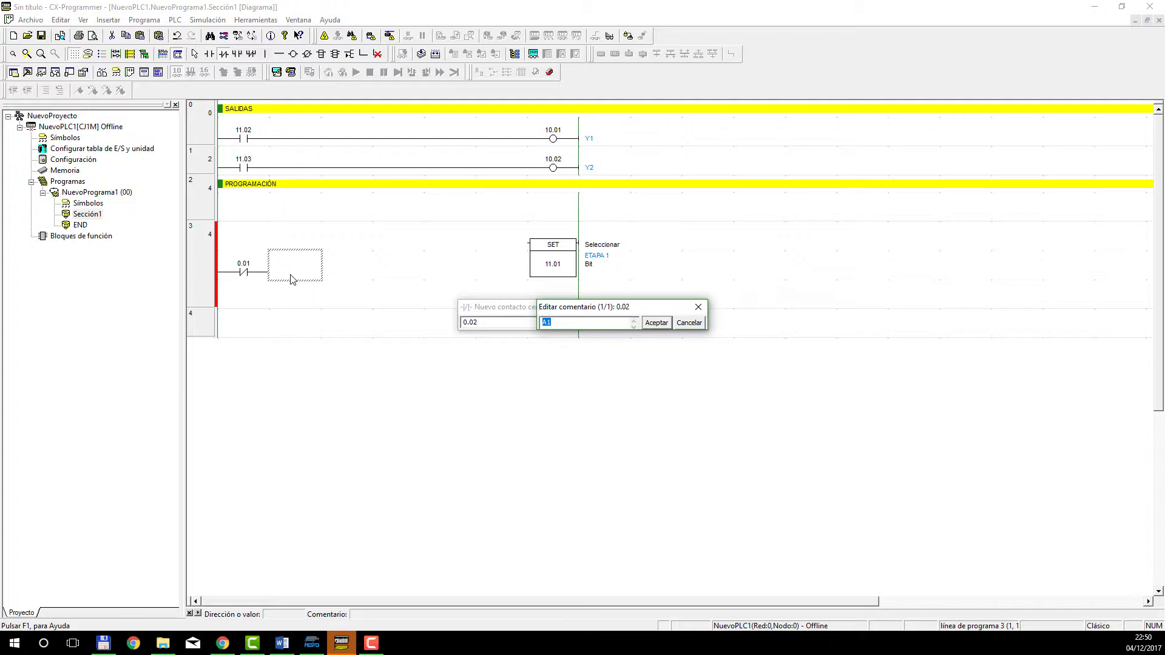
key(Return)
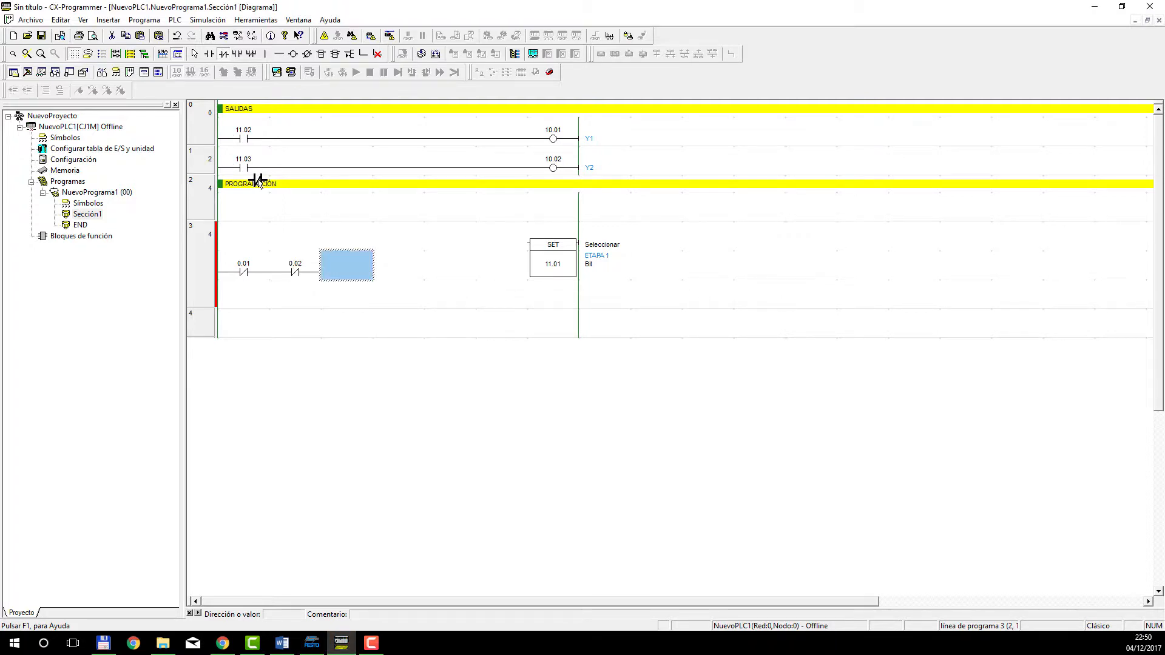
Move contacts 0.01 and 0.02 up to the first row of rung 3, level with the SET input.
key(Escape)
drag(338, 243, 219, 286)
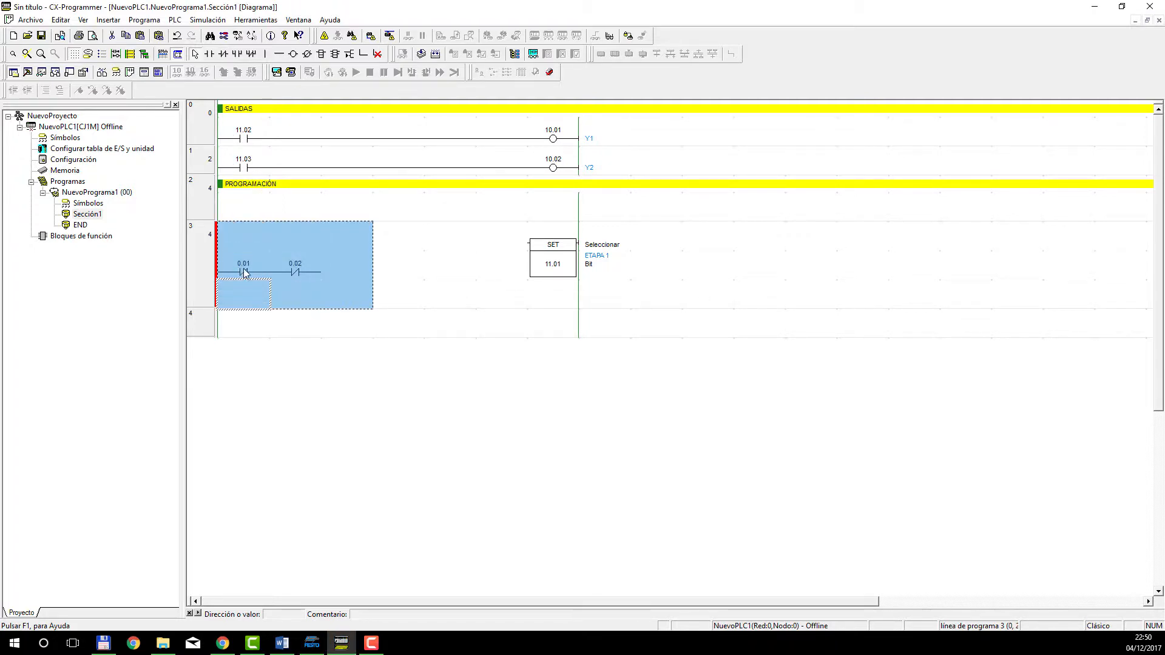
click(331, 286)
mouse_move(312, 274)
mouse_down()
mouse_move(252, 272)
mouse_move(251, 235)
mouse_move(323, 241)
mouse_up()
click(325, 245)
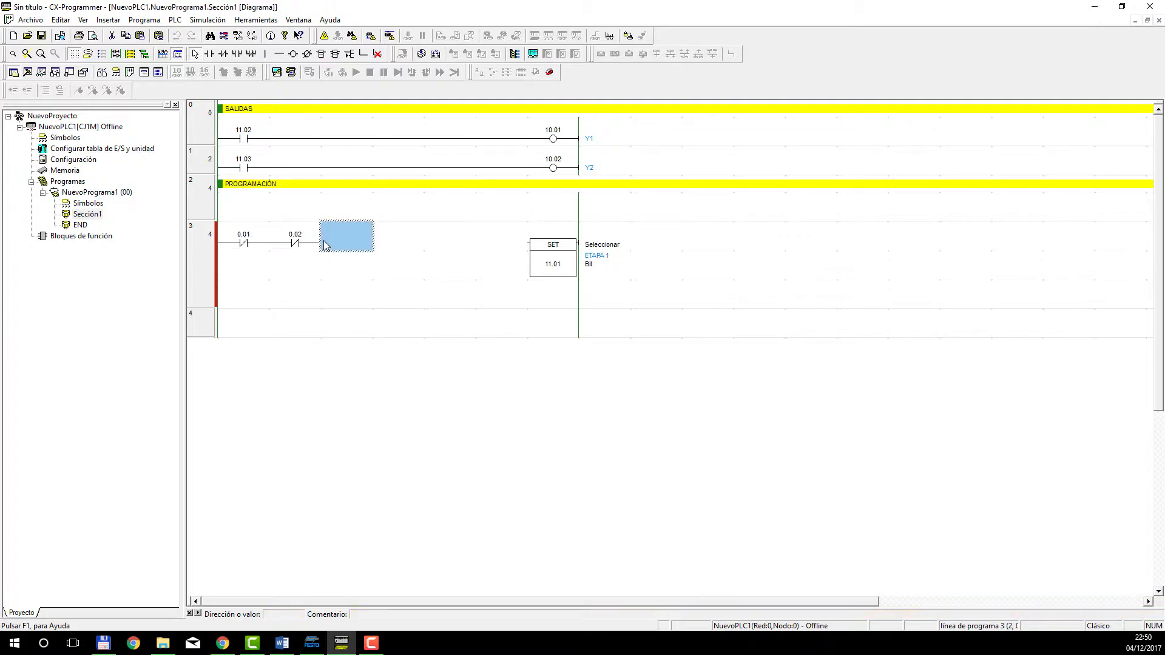
Extend the line from contact 0.02 to the input of the SET 11.01 instruction.
key(ctrl+Right)
key(ctrl+Right)
key(ctrl+Right)
key(ctrl+Right)
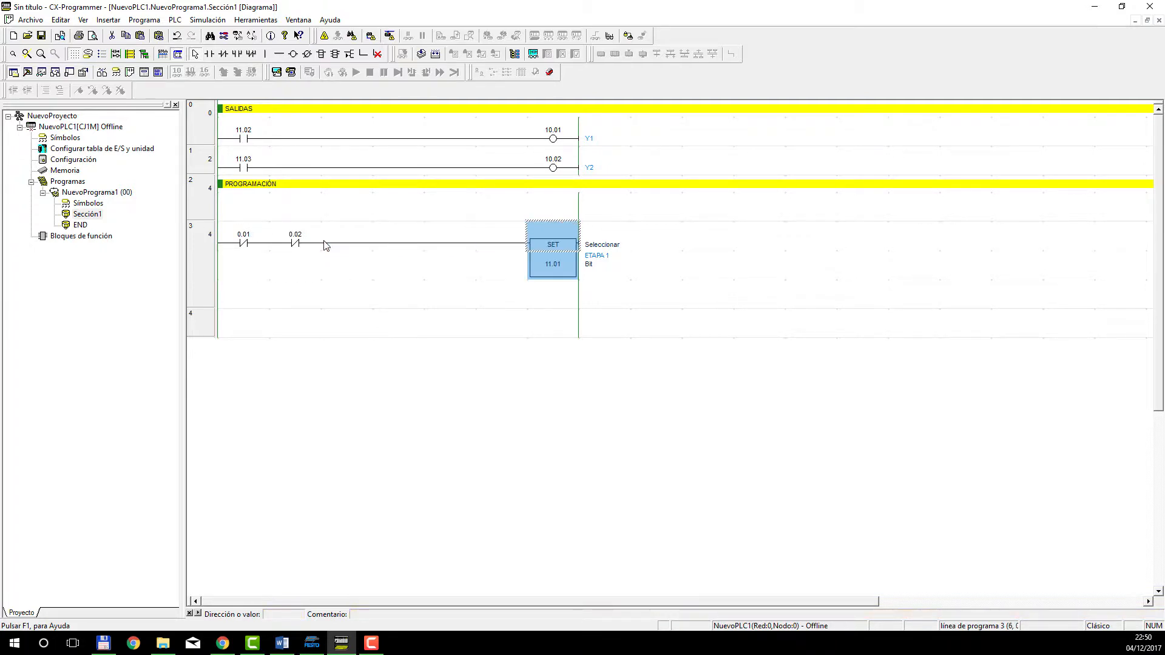
key(Left)
key(Up)
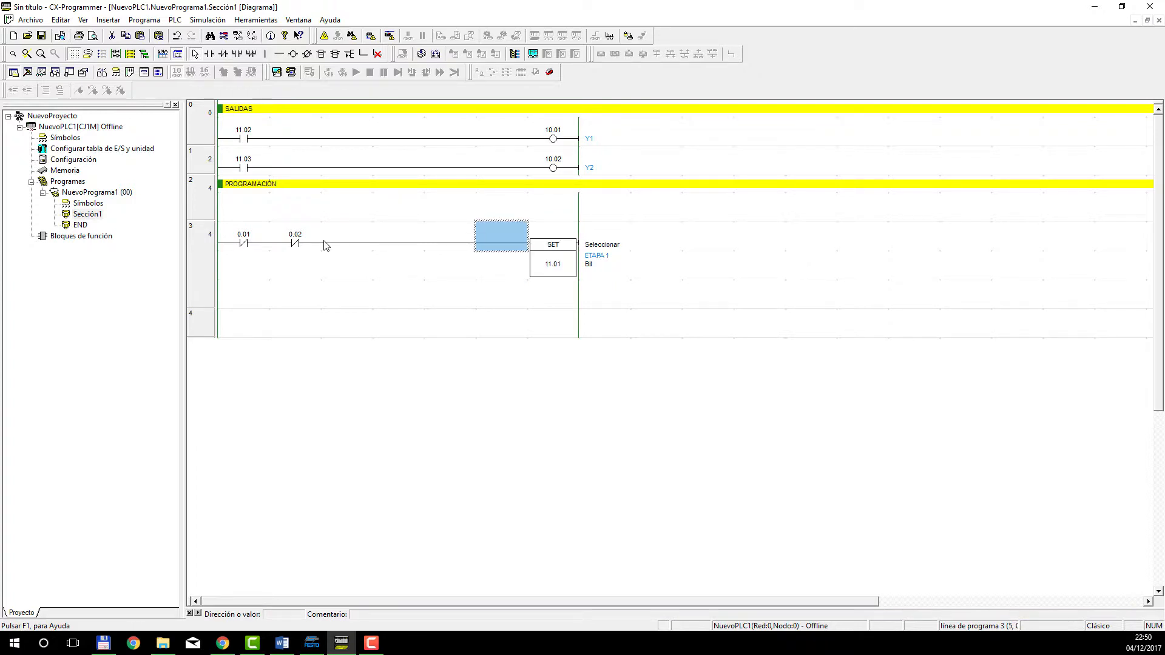
key(Right)
key(Down)
key(Left)
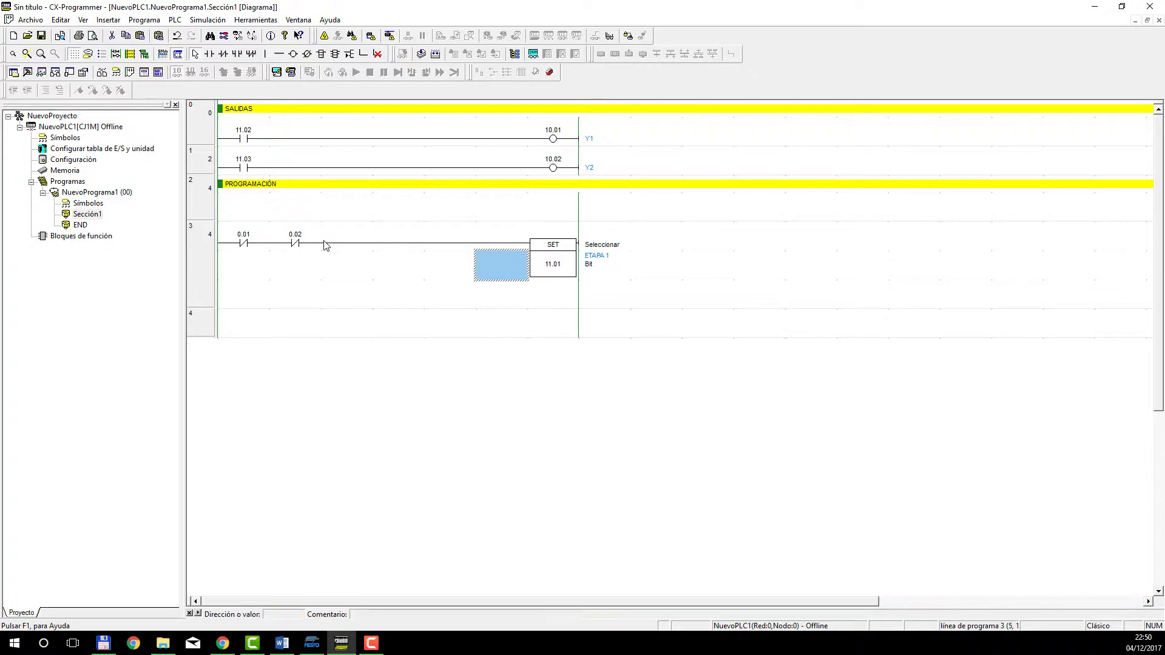
key(Up)
key(Left)
key(Down)
key(Left)
key(Left)
key(Left)
key(Left)
key(Left)
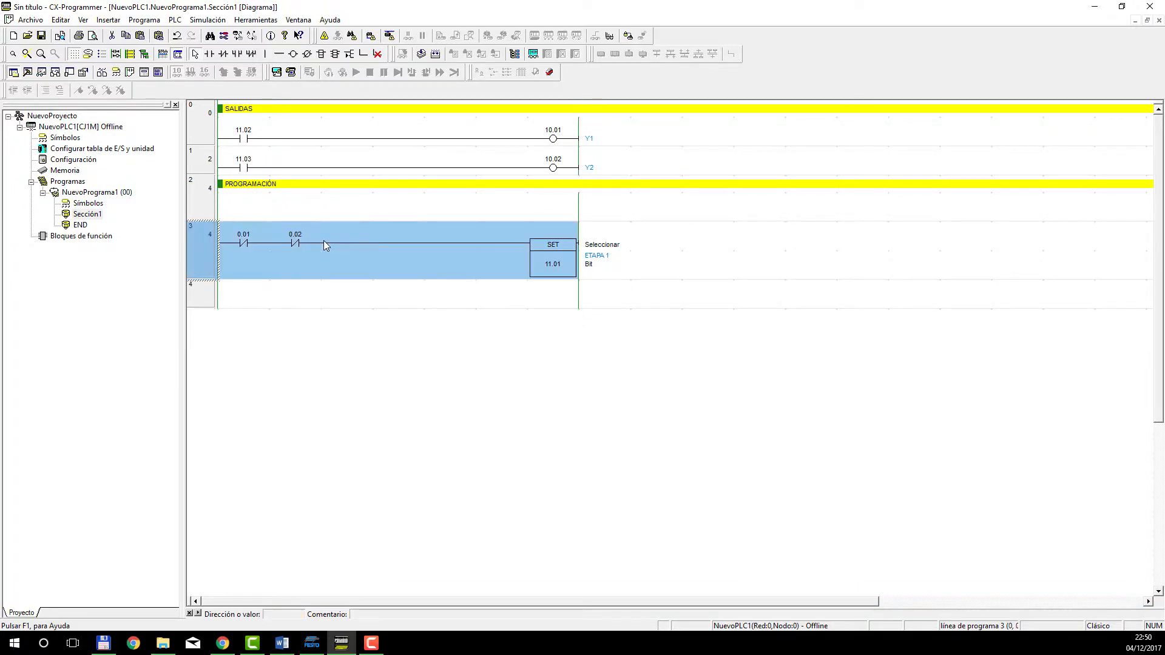
key(Right)
key(Right)
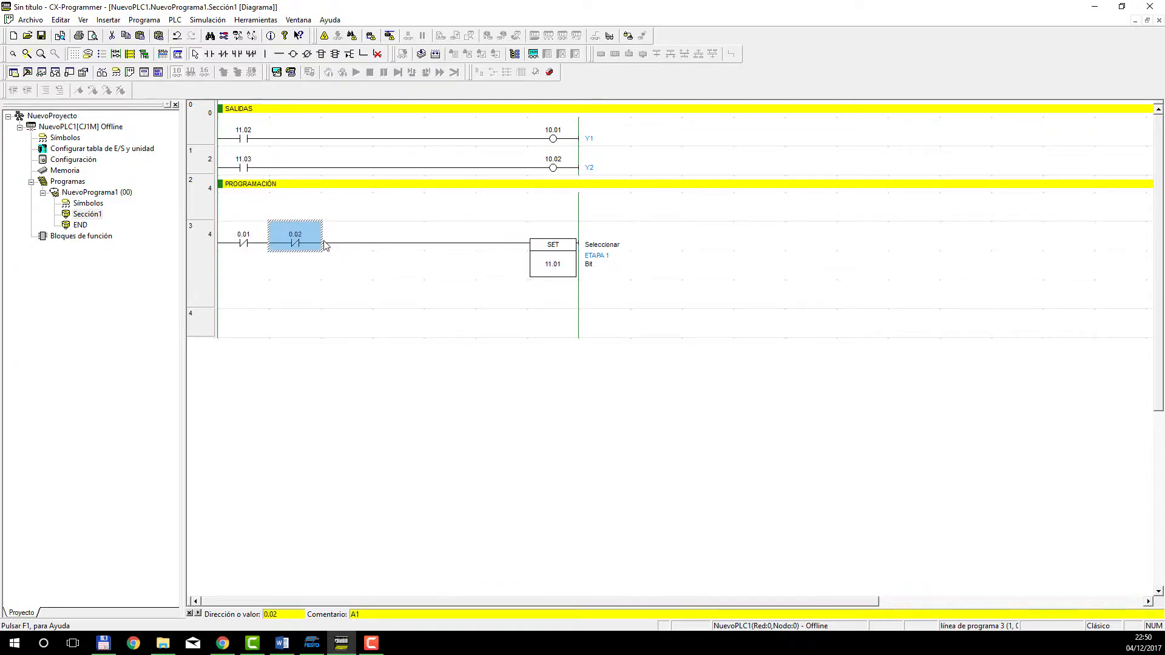
key(Right)
key(Right)
key(Right)
key(Right)
key(Right)
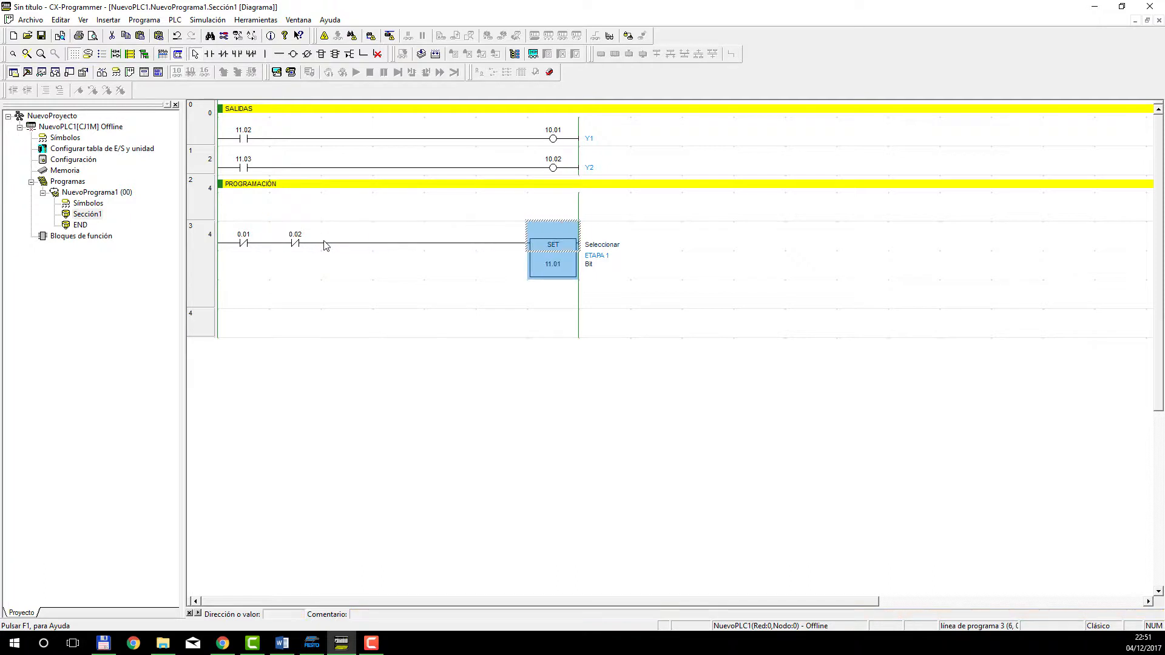
Insert an RSET instruction with operand 11.01 (ETAPA 1) directly below the SET instruction in rung 3.
key(Down)
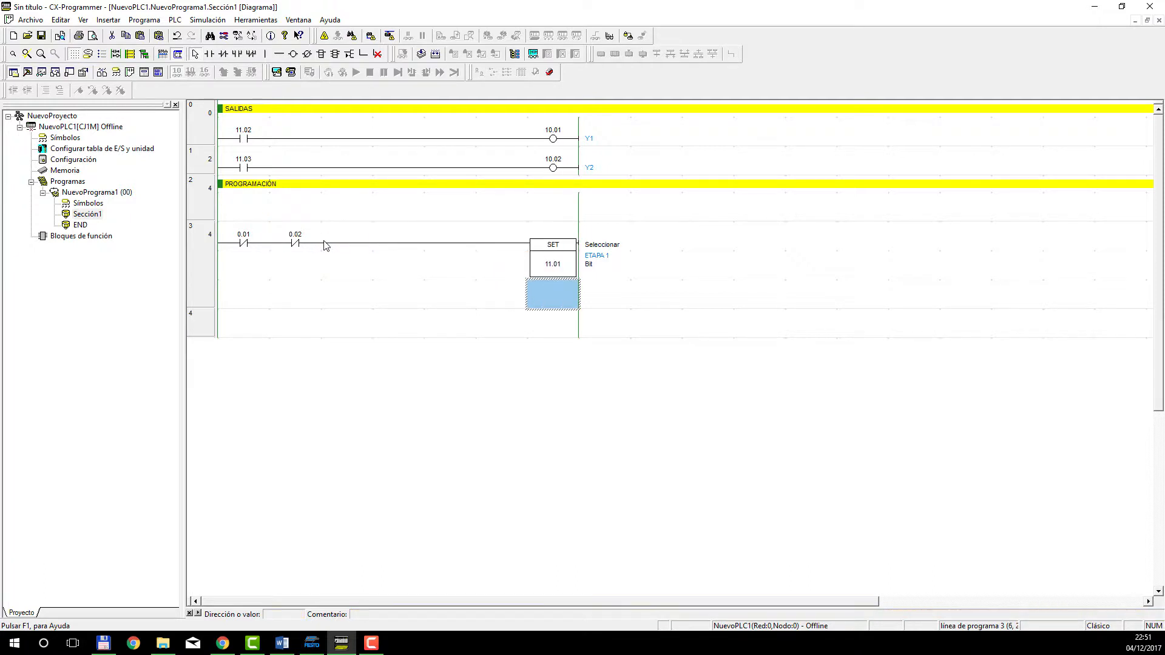
click(322, 54)
click(551, 298)
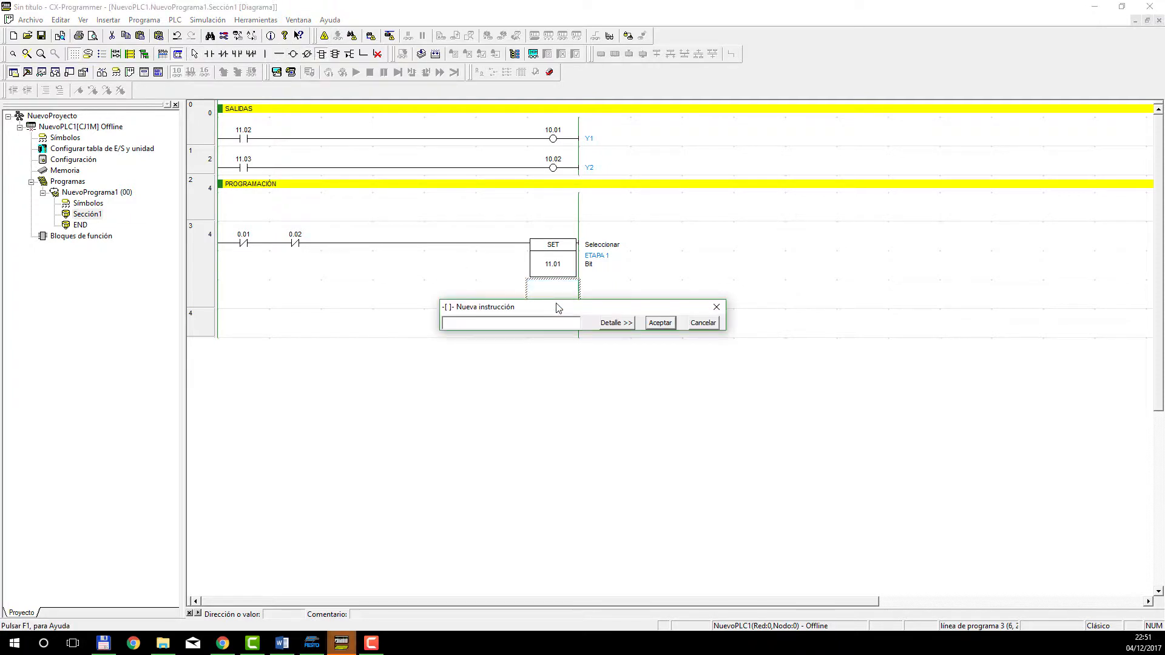
text(RSET)
click(630, 323)
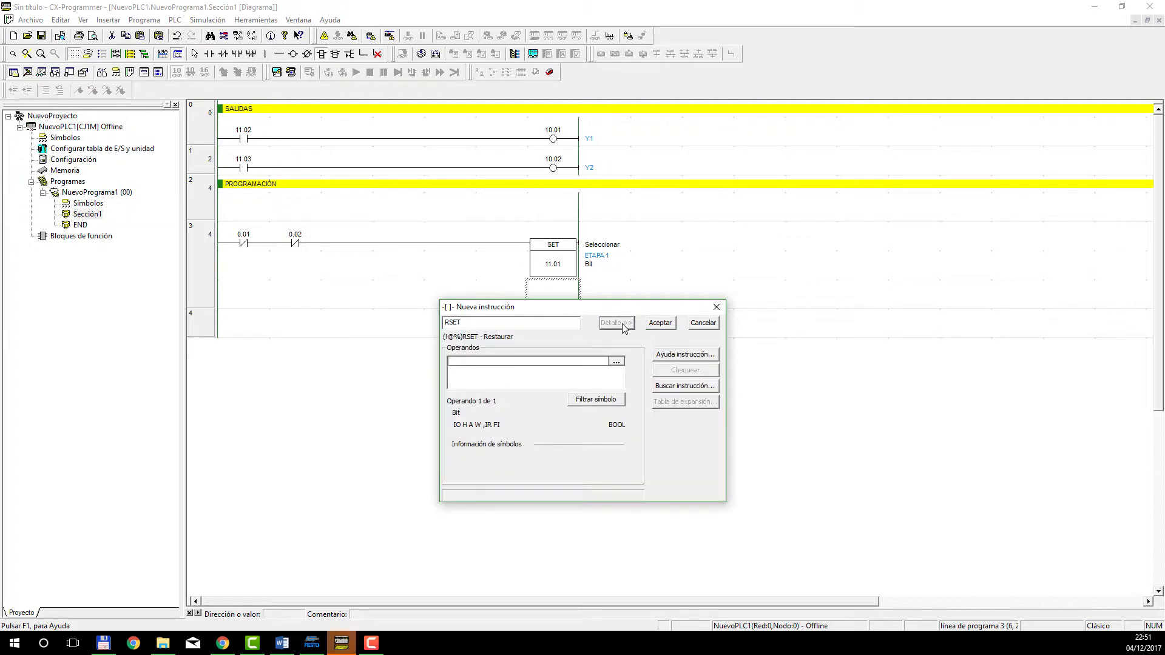
text(11.01)
key(Return)
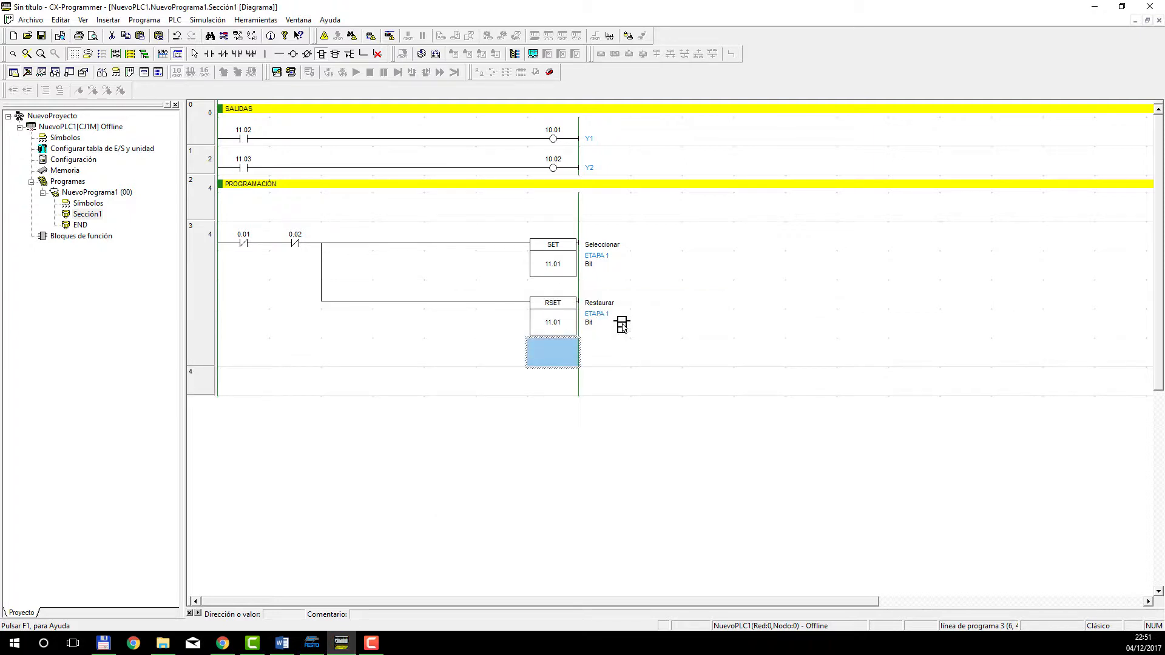
key(Escape)
Remove the vertical link that joins the RSET branch to the SET row after contact 0.02.
click(322, 269)
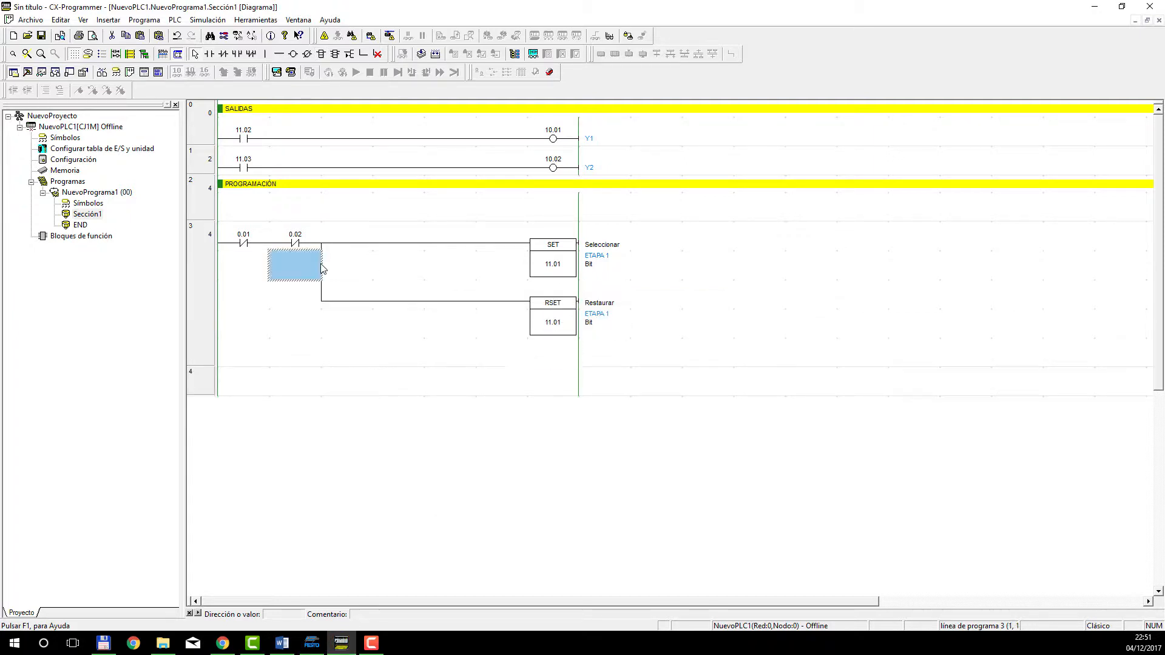
key(ctrl+Down)
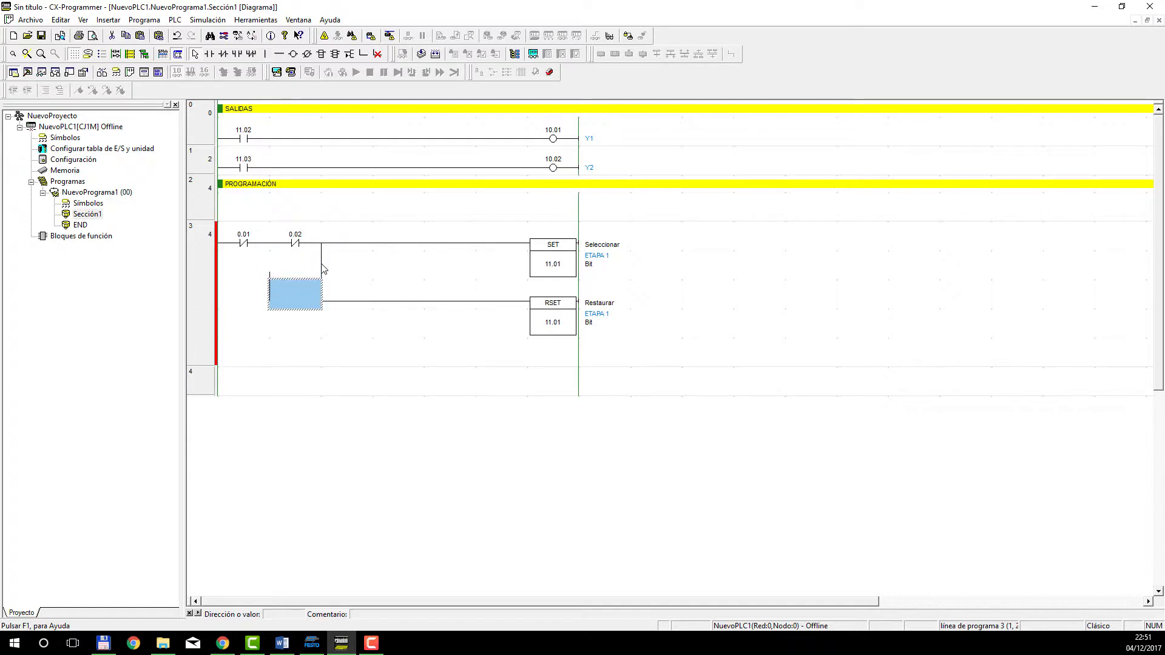
key(Right)
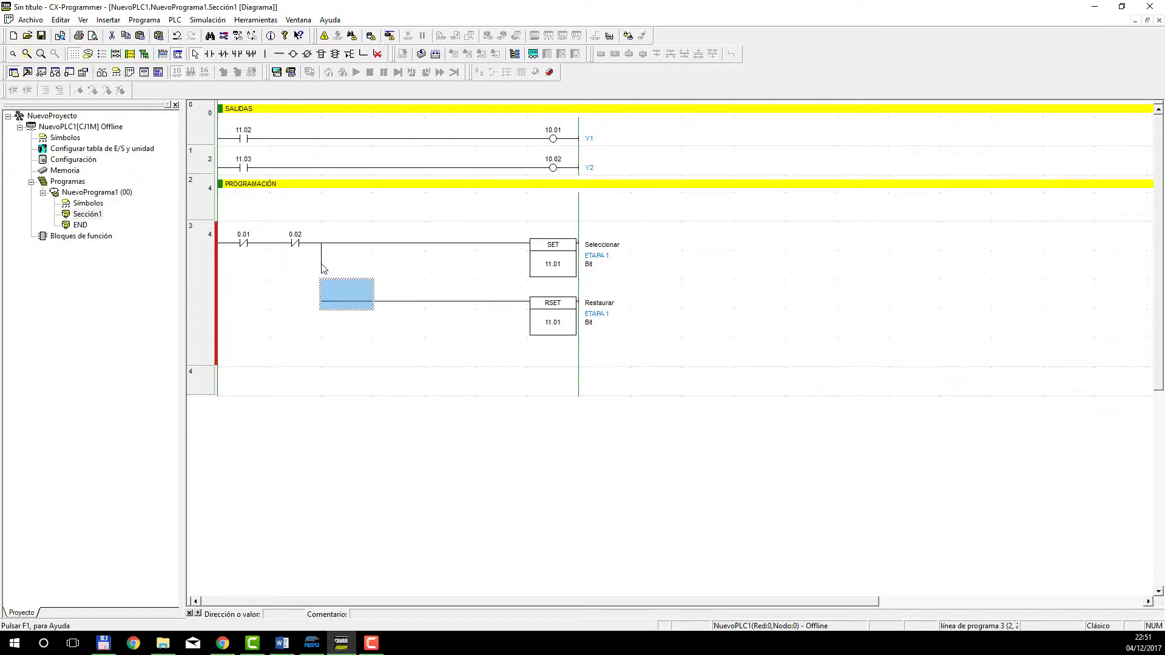
key(Up)
key(ctrl+Up)
key(Down)
key(Down)
Insert a normally open contact 11.02 (ETAPA 2) at the start of the RSET row and connect its line to RSET.
click(210, 54)
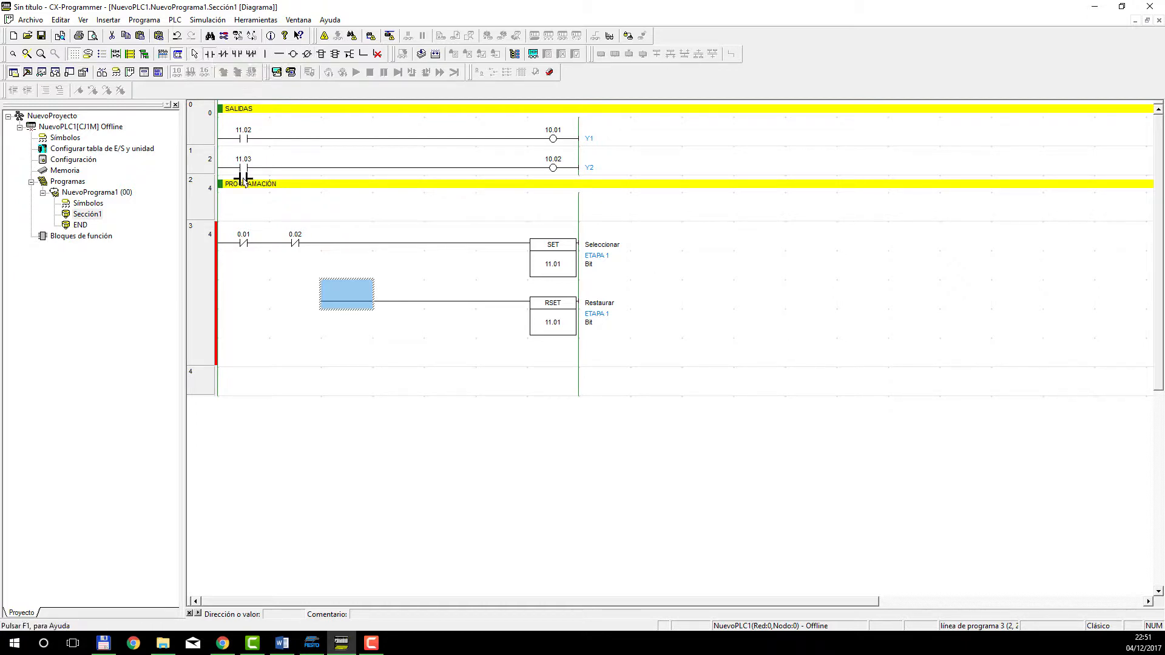
click(248, 303)
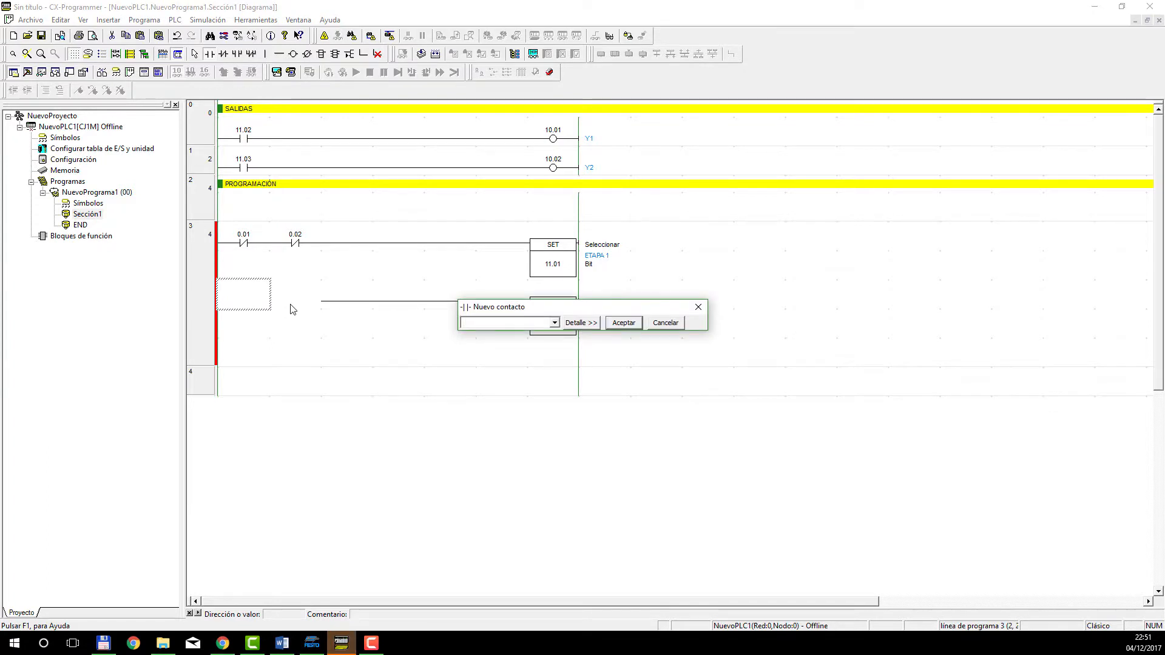
text(11.02)
key(Return)
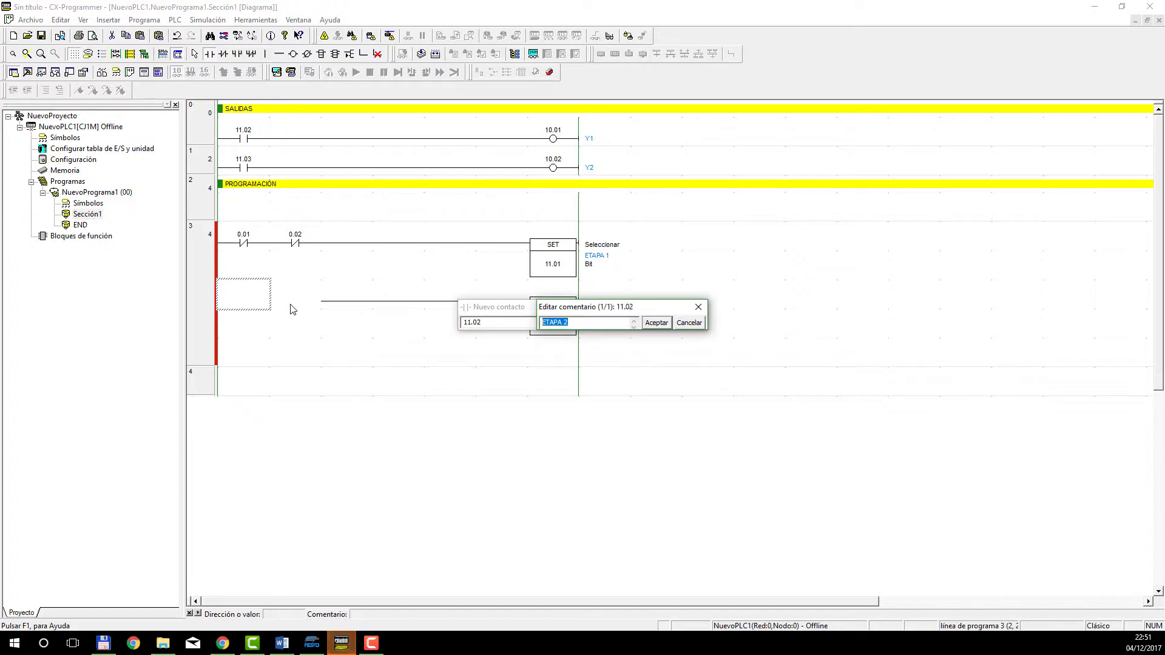
key(Return)
key(Right)
key(Right)
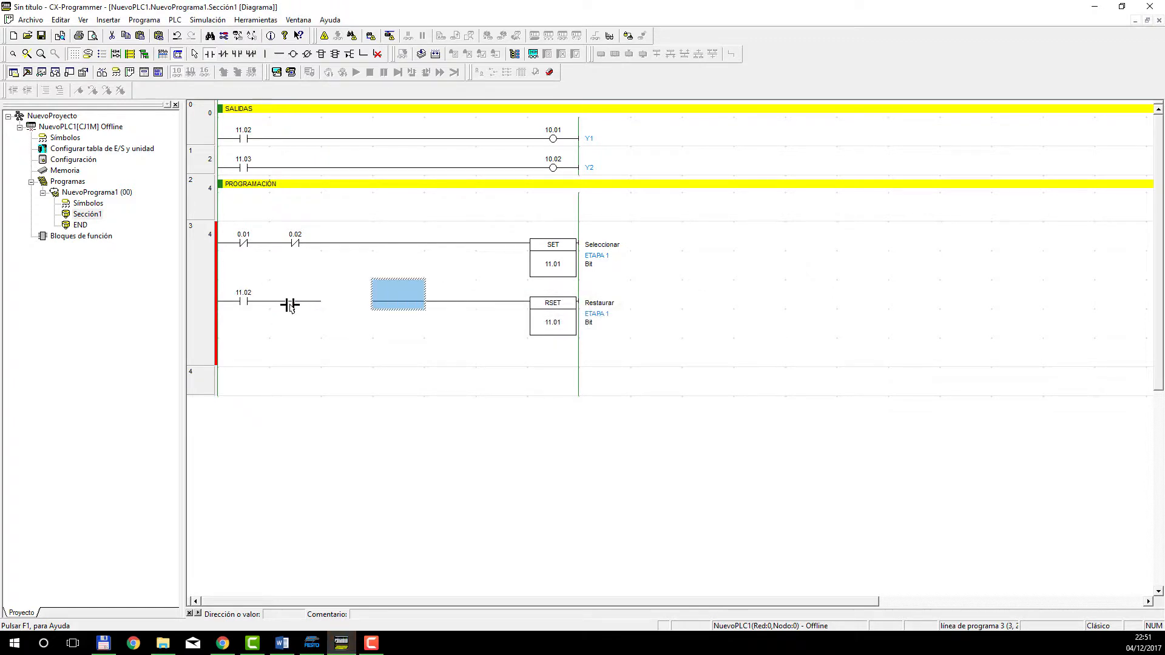
key(Left)
key(Up)
key(Up)
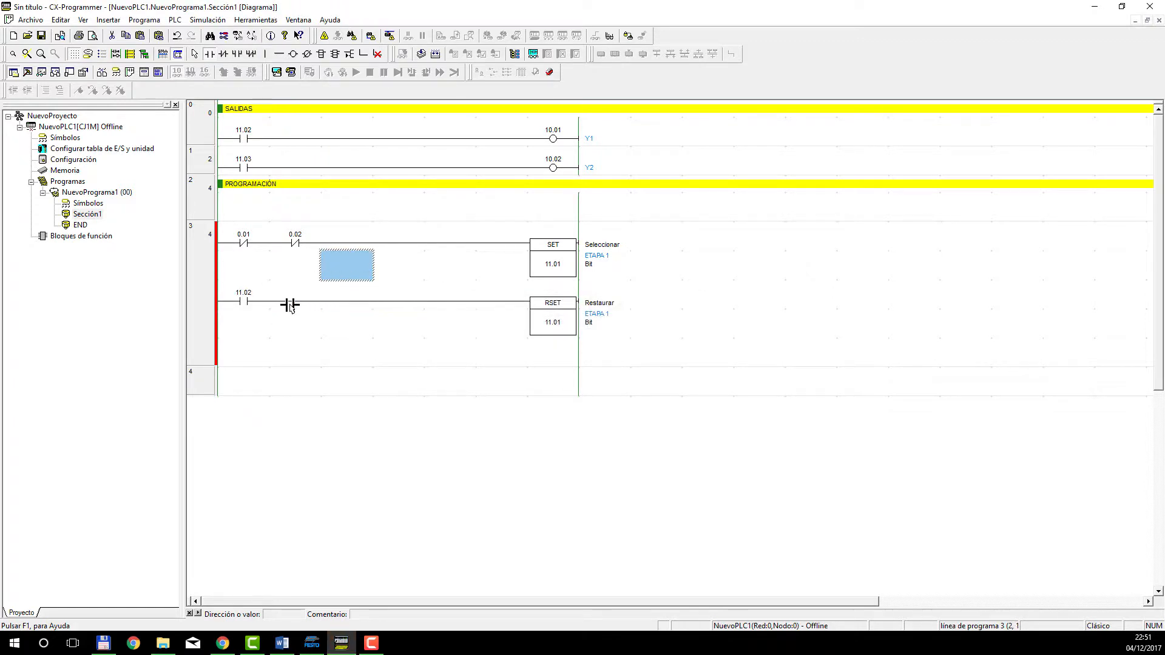
key(Right)
key(Down)
key(Right)
key(Right)
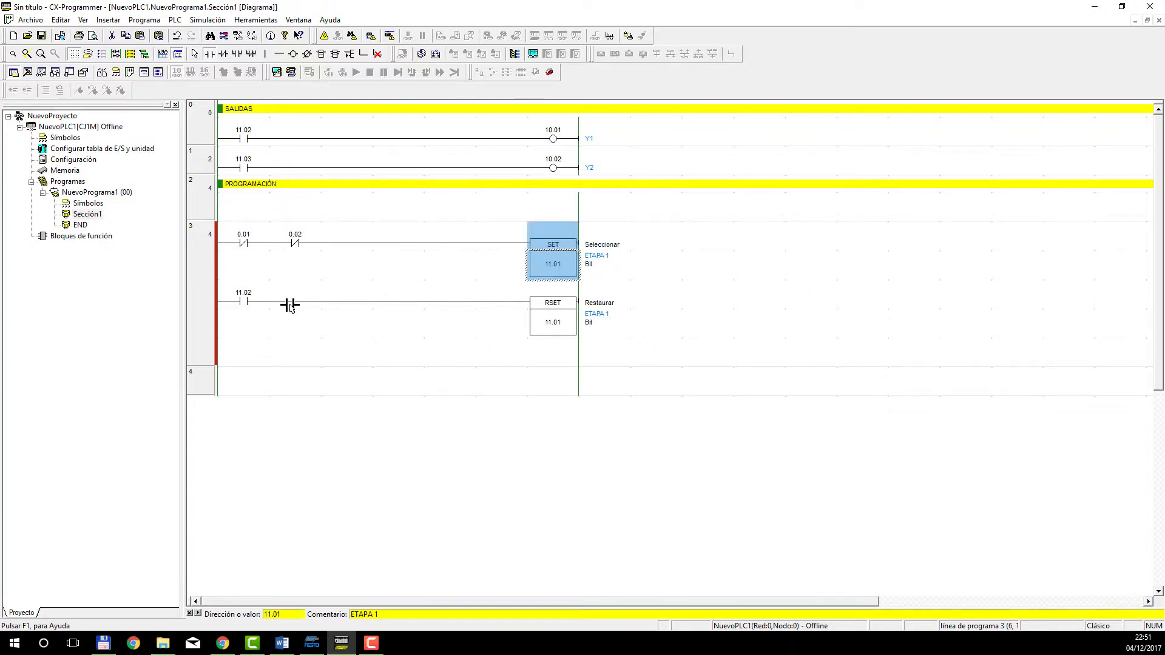
key(Left)
key(Left)
key(Left)
key(Left)
key(Left)
key(Left)
key(Down)
key(Down)
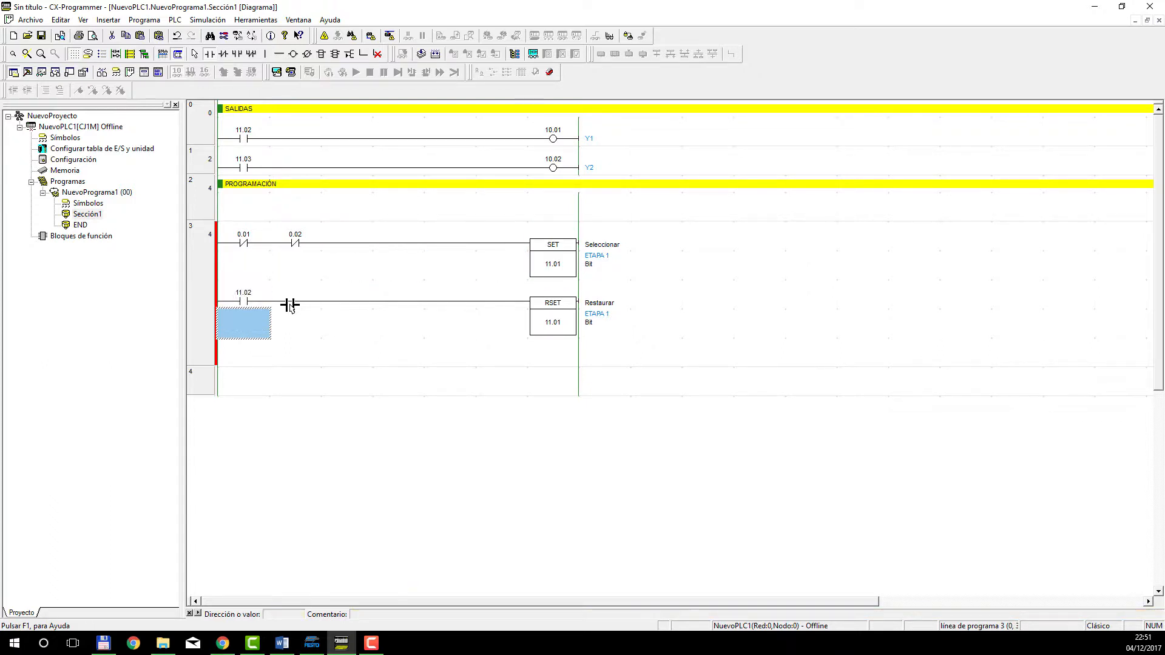
Move the row with contact 11.02 and RSET 11.01 down so that it forms its own rung 4.
key(Escape)
drag(244, 284, 535, 395)
drag(548, 341, 292, 381)
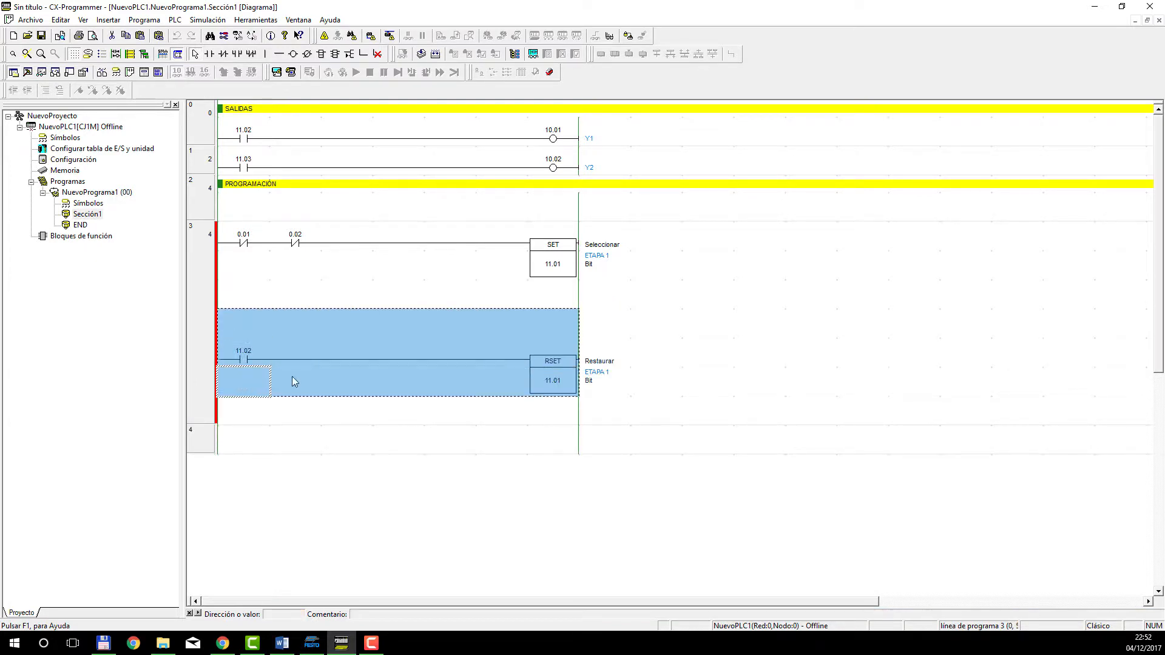
drag(379, 374, 301, 441)
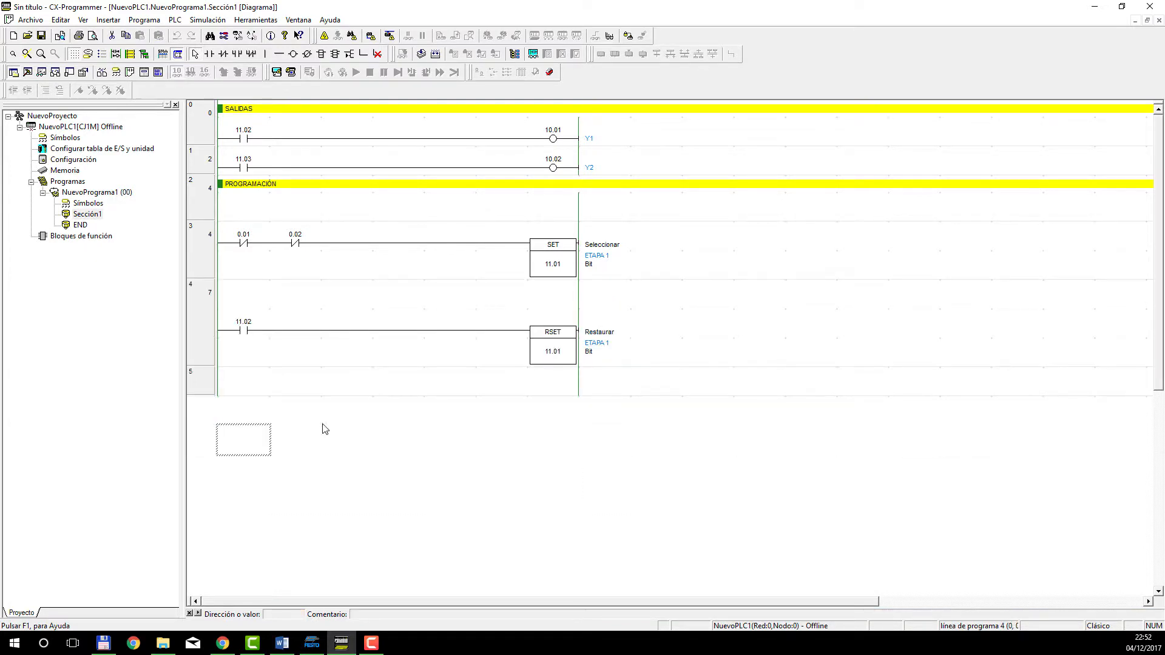
click(251, 384)
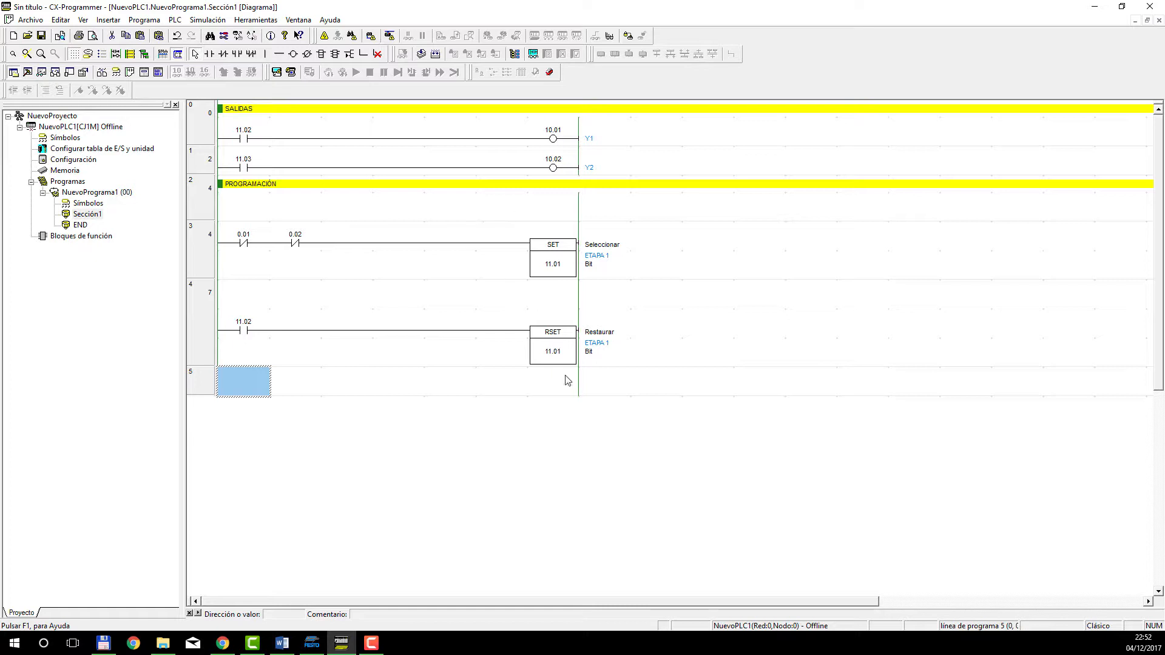
click(548, 389)
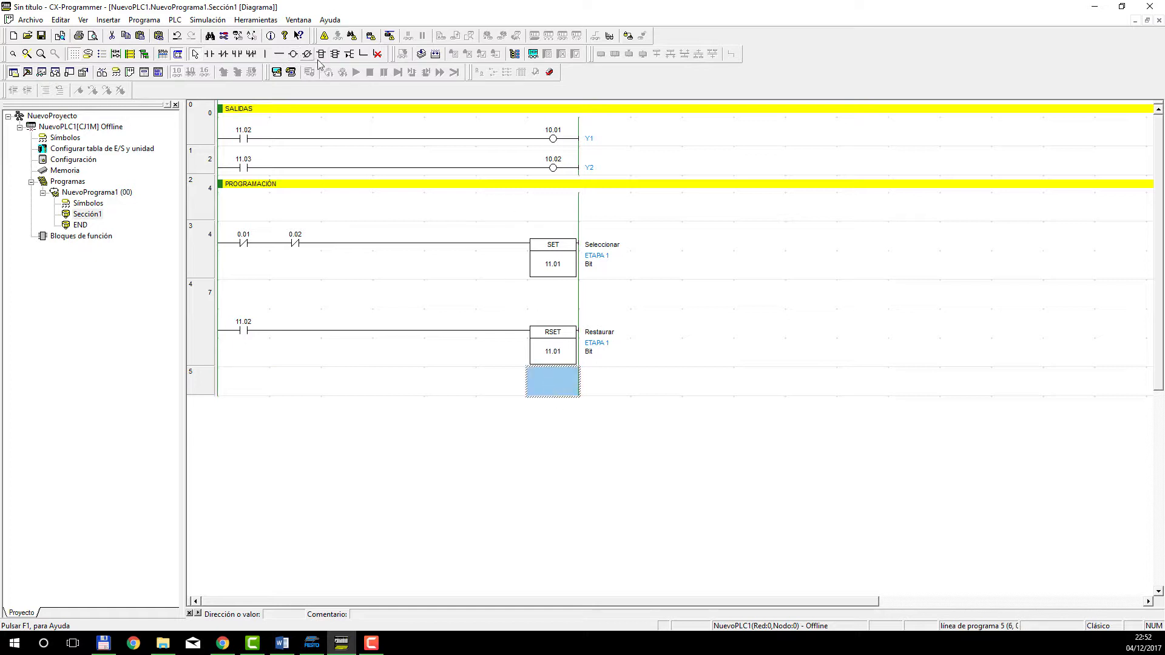
click(321, 53)
click(552, 386)
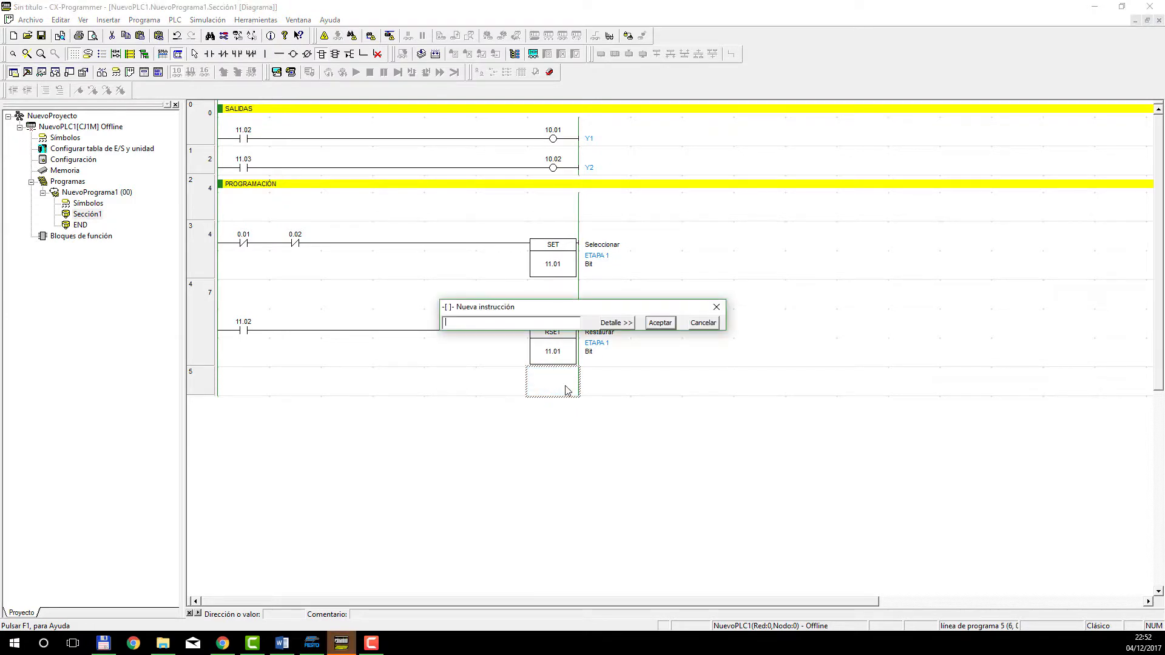
text(11.02)
key(Return)
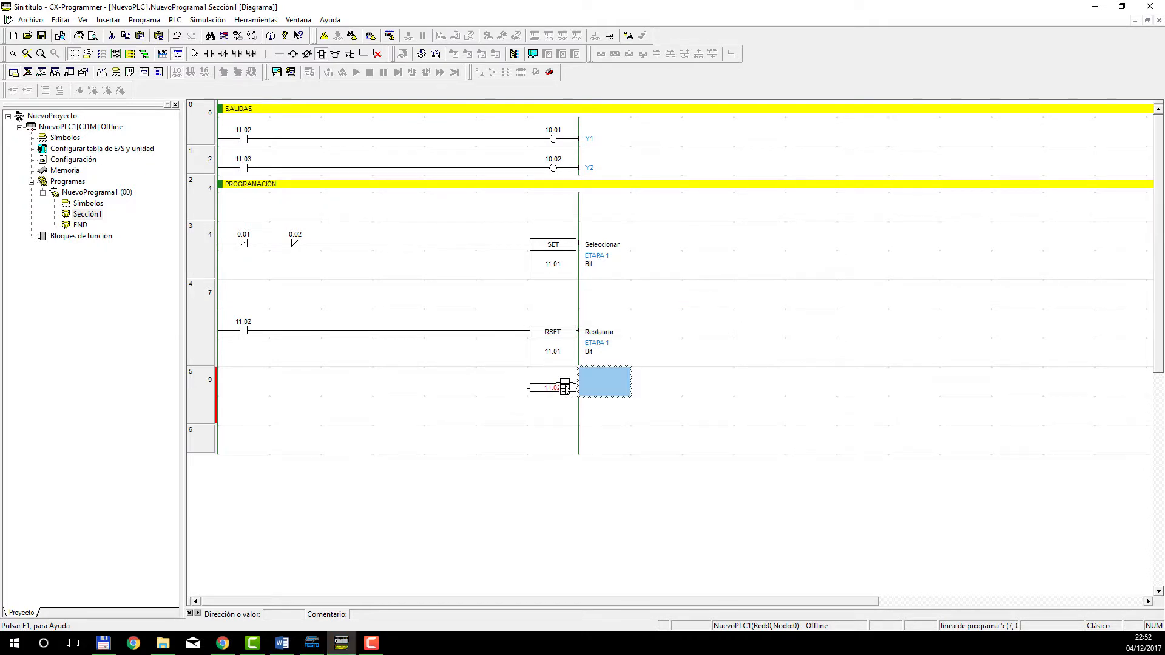
click(564, 387)
key(Delete)
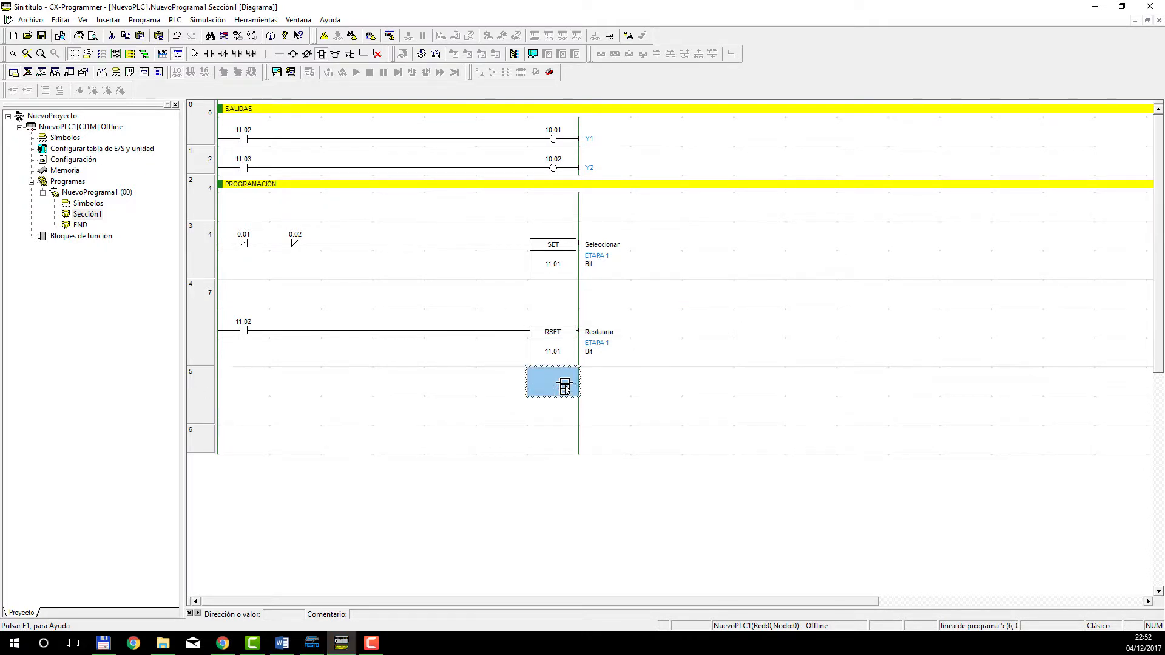
Insert a SET instruction with operand 11.02 (ETAPA 2) at the output end of rung 5.
click(564, 387)
text(SET)
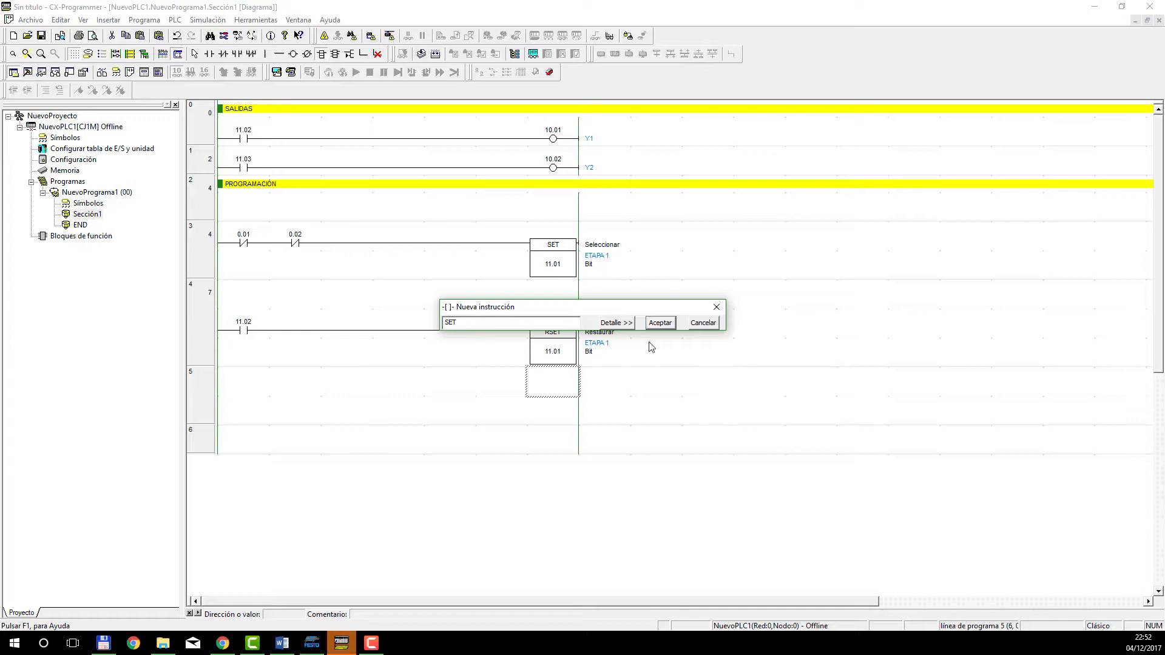
click(605, 322)
text(1)
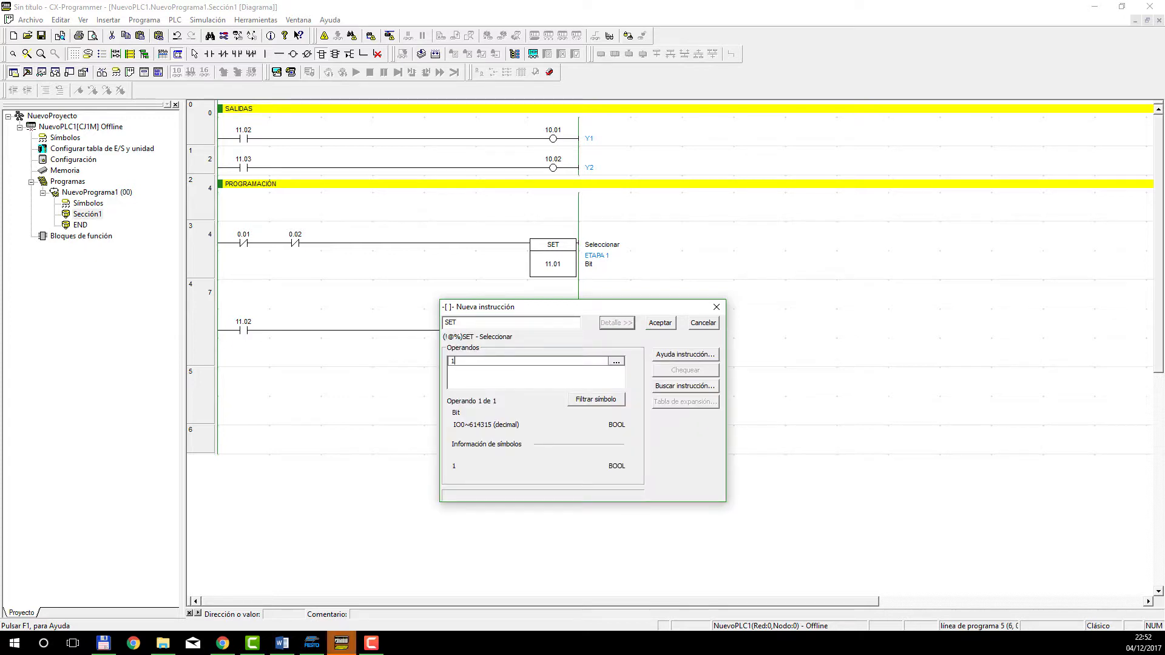
text(1.02)
key(Return)
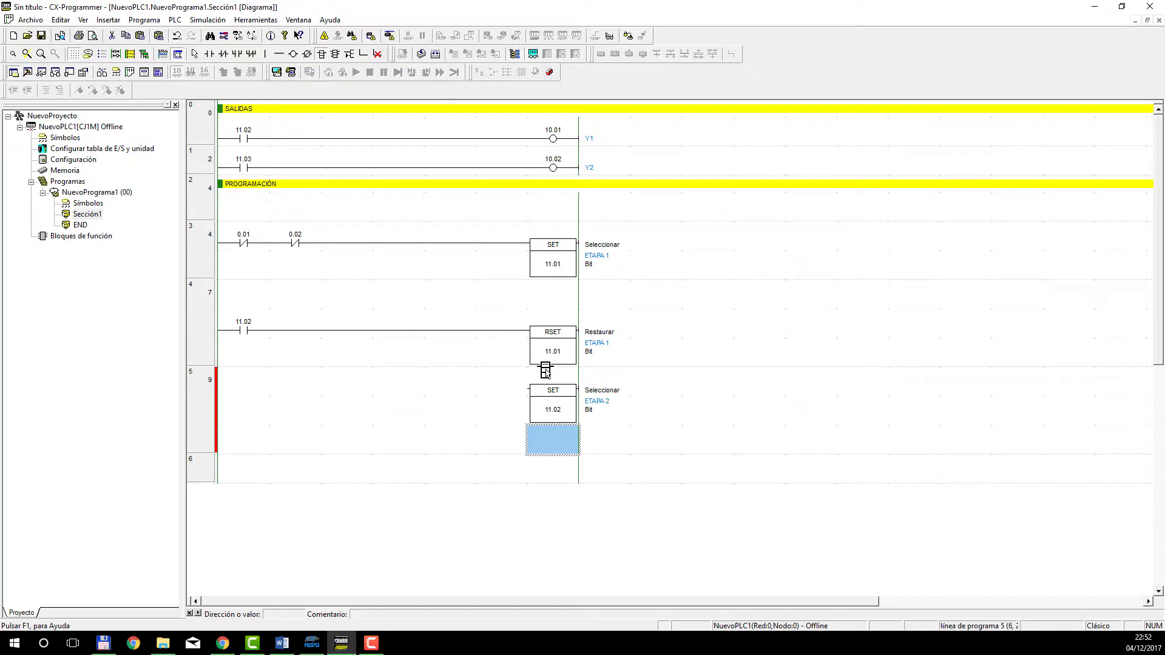
Insert a normally open contact 11.01 at the start of rung 5, keeping its comment ETAPA 1.
click(517, 397)
click(210, 54)
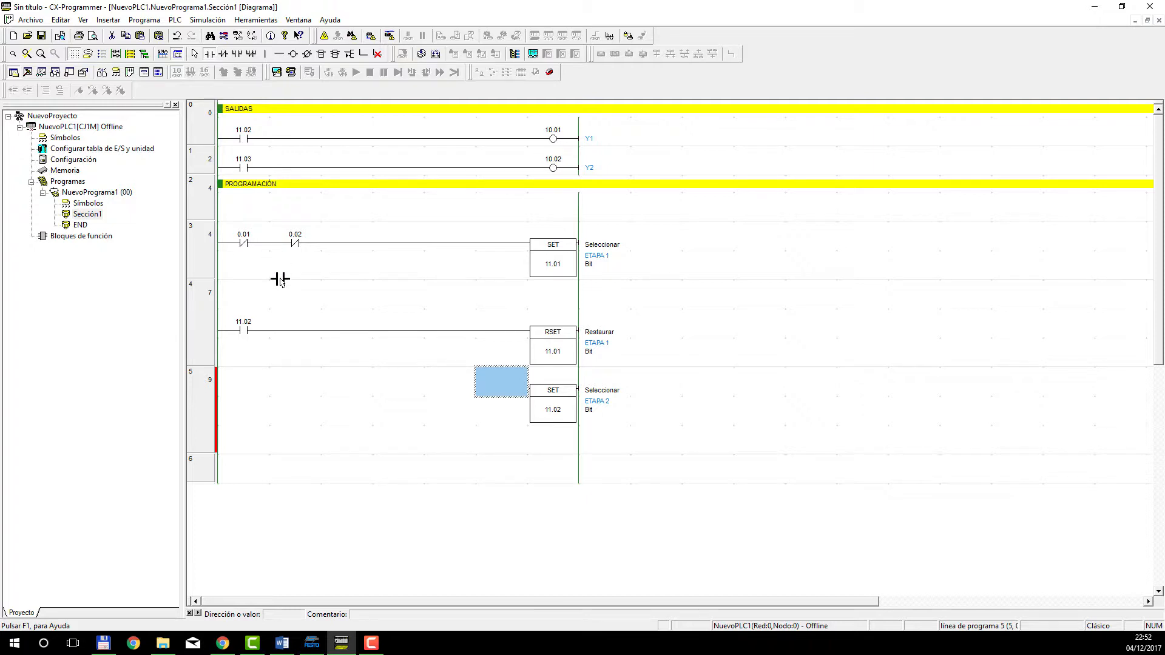
click(240, 393)
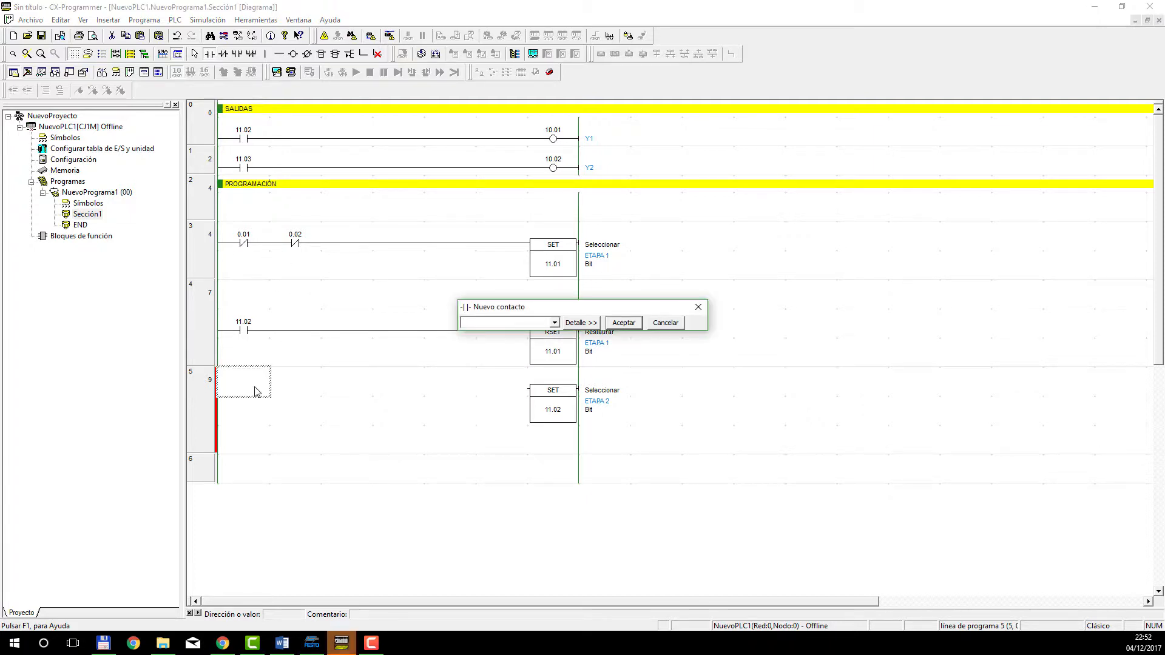
text(11.01)
key(Return)
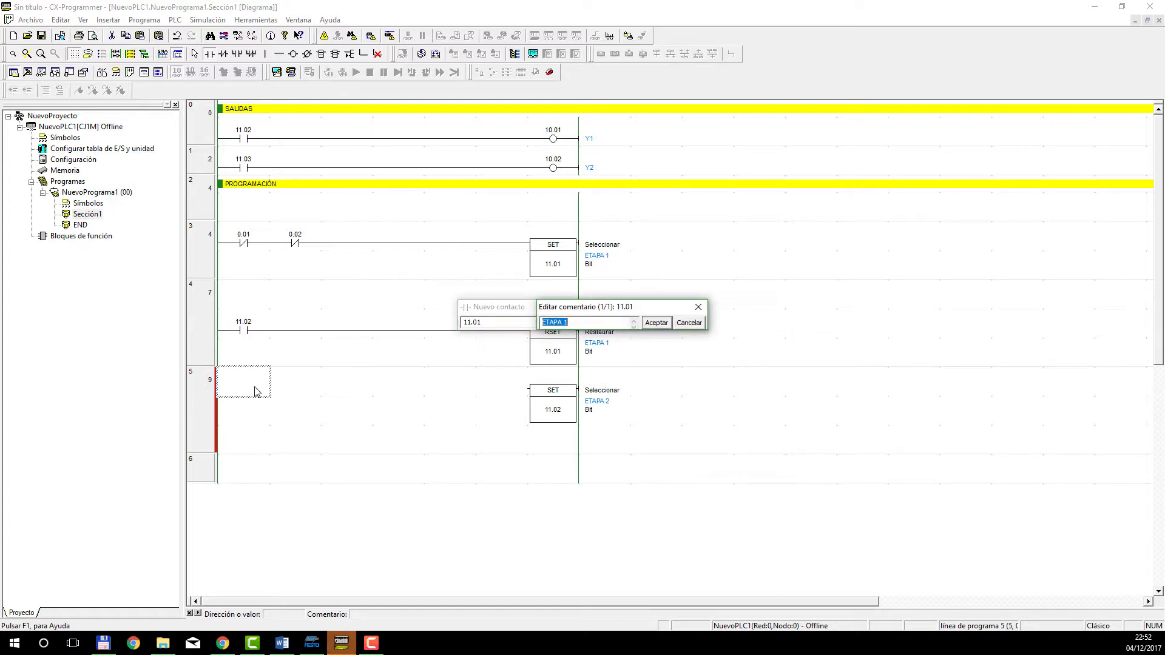
key(Return)
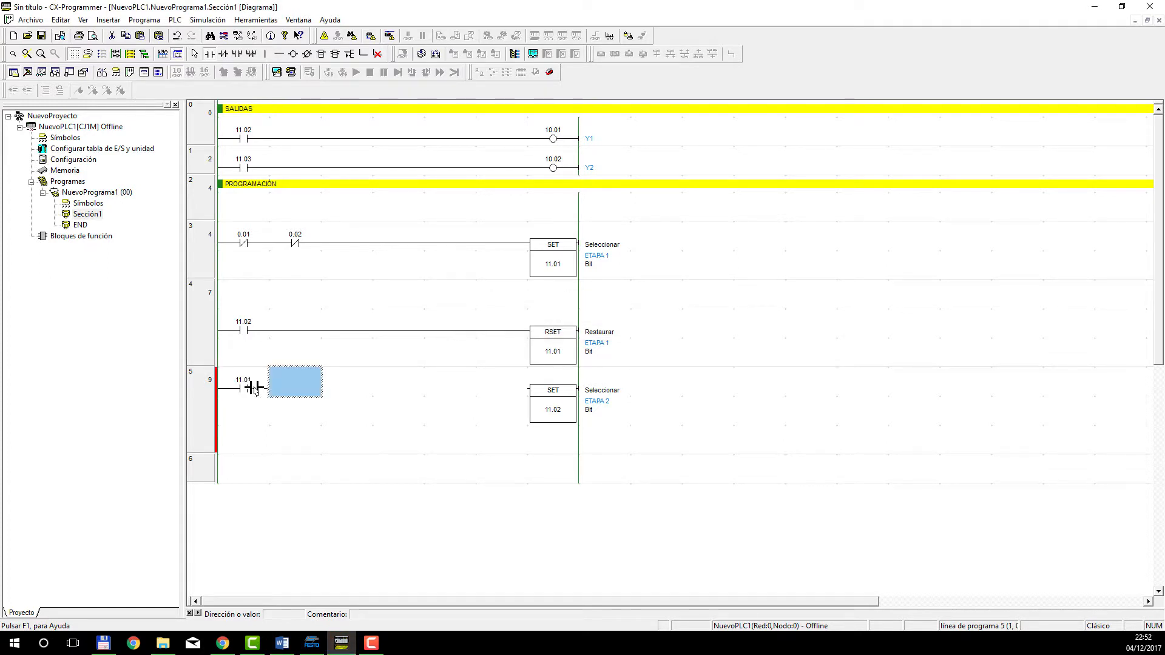
Add a normally open contact 0.01 after contact 11.01 in rung 5 and extend its line to SET 11.02.
click(292, 396)
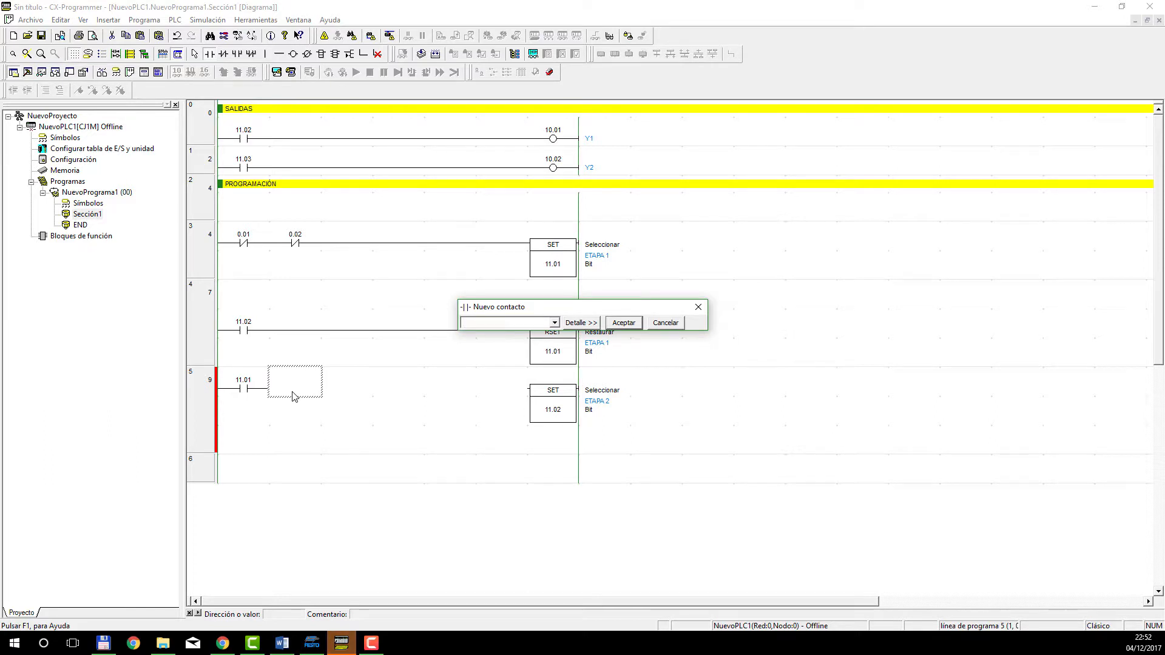
text(0.01)
key(Return)
key(Return)
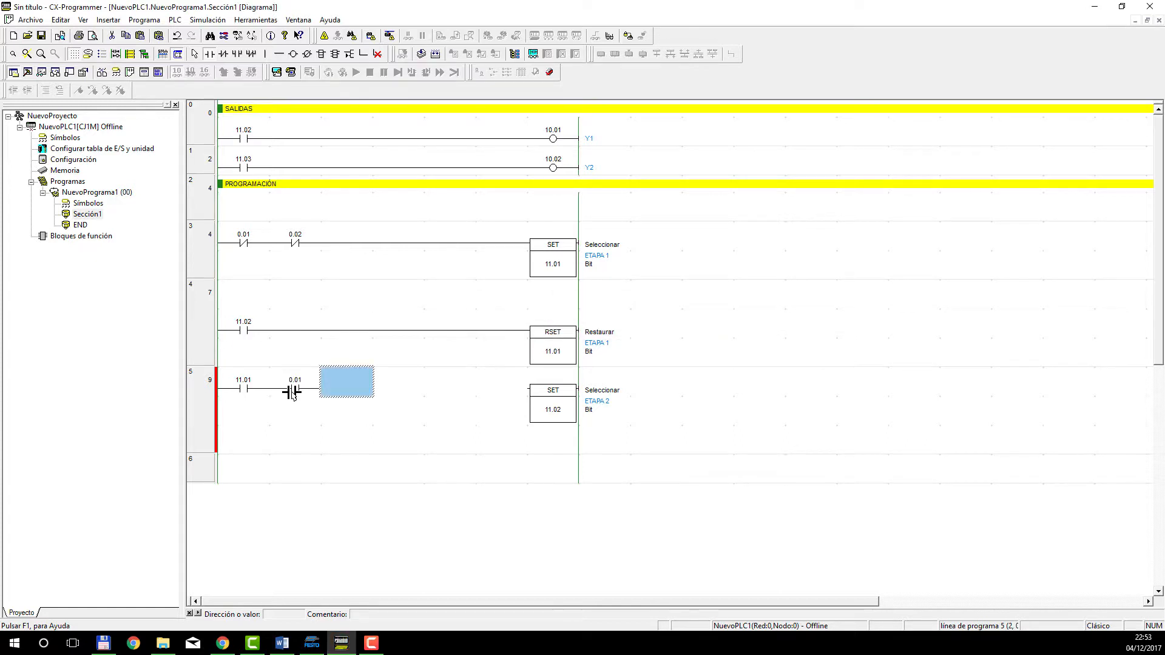
key(ctrl+Right)
key(ctrl+Right)
key(ctrl+Right)
key(ctrl+Right)
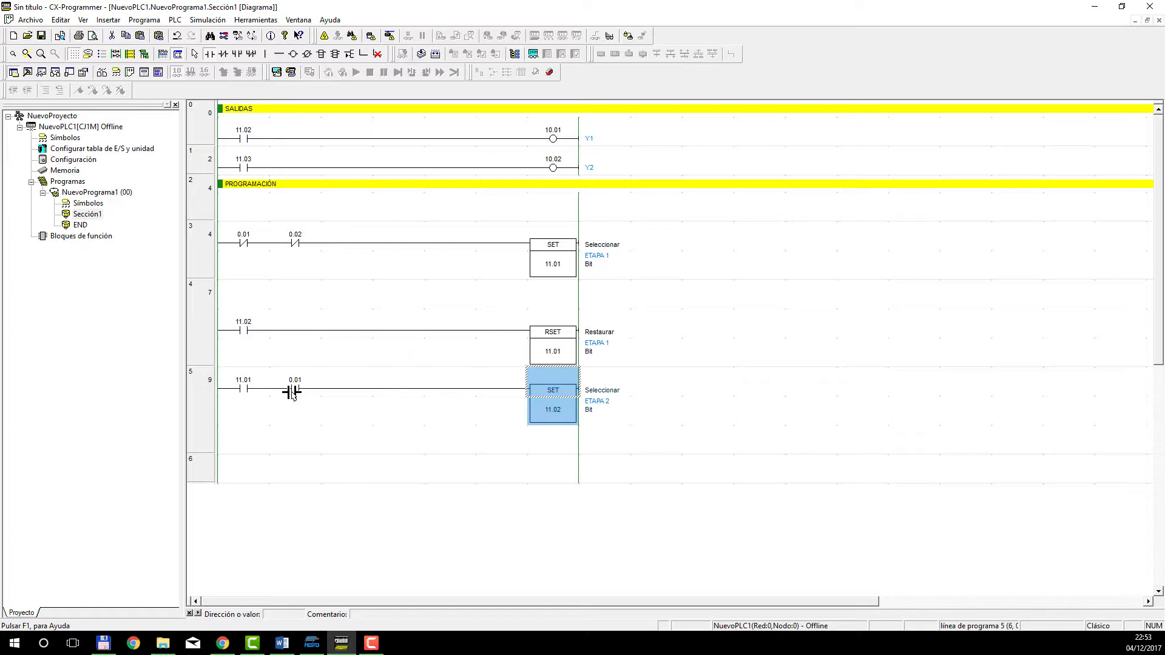
key(Left)
key(Left)
key(Left)
key(Left)
key(Left)
key(Left)
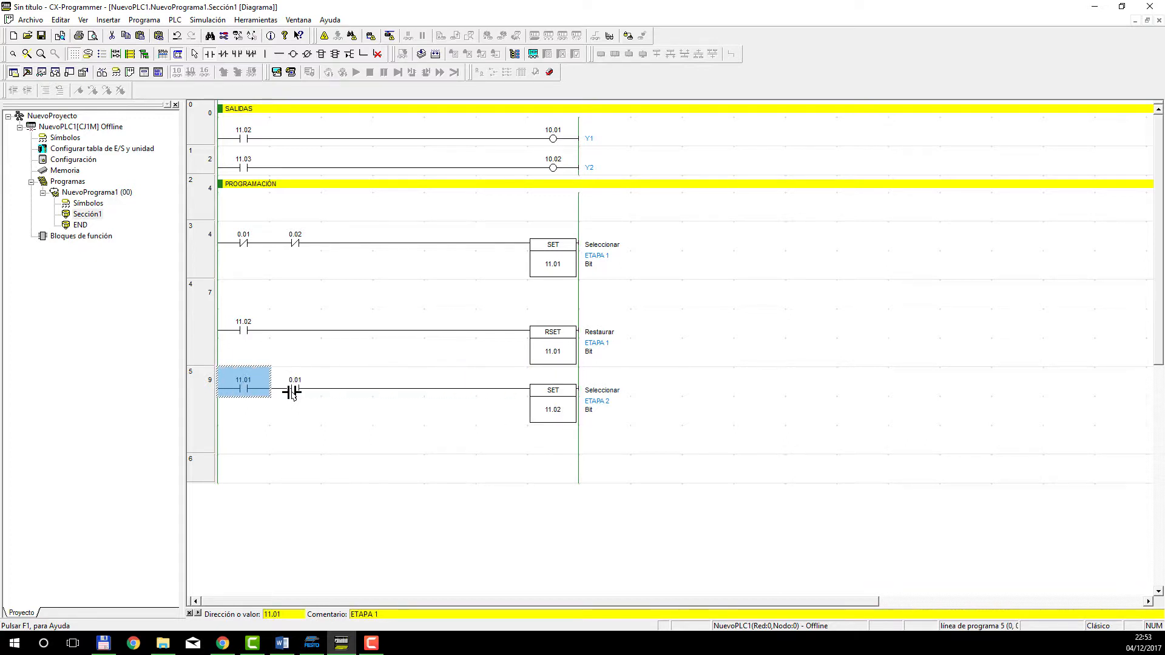
key(Right)
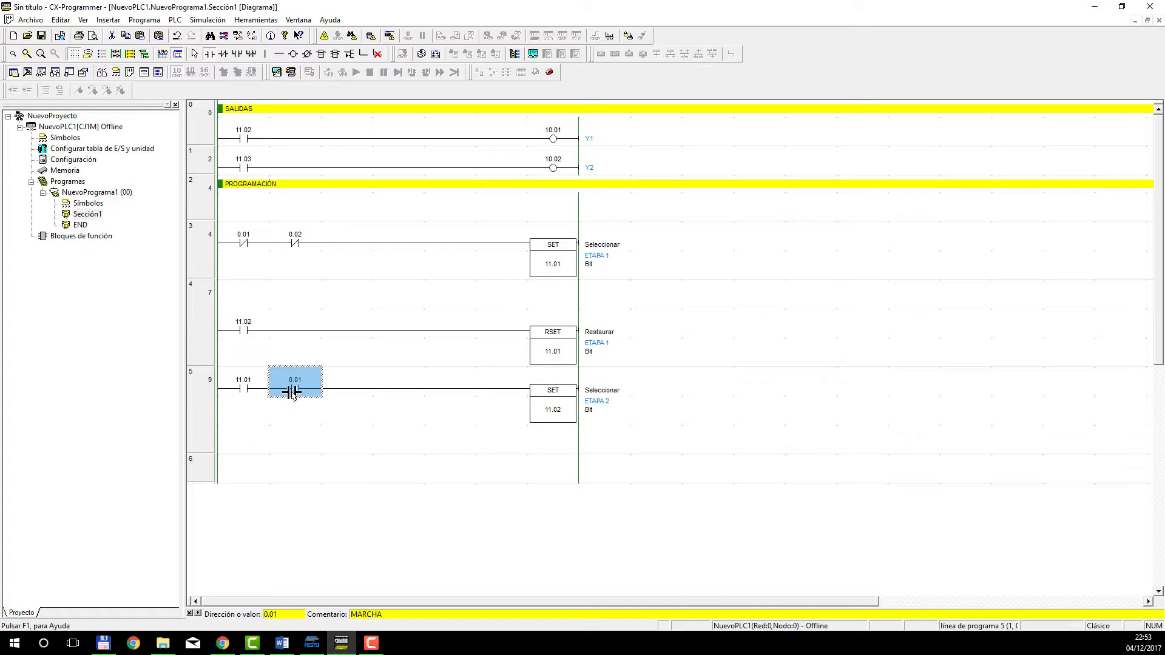
key(Right)
key(Right)
key(Right)
key(Right)
key(Right)
Insert an RSET instruction with operand 11.02 (ETAPA 2) at the output end of rung 6.
key(Down)
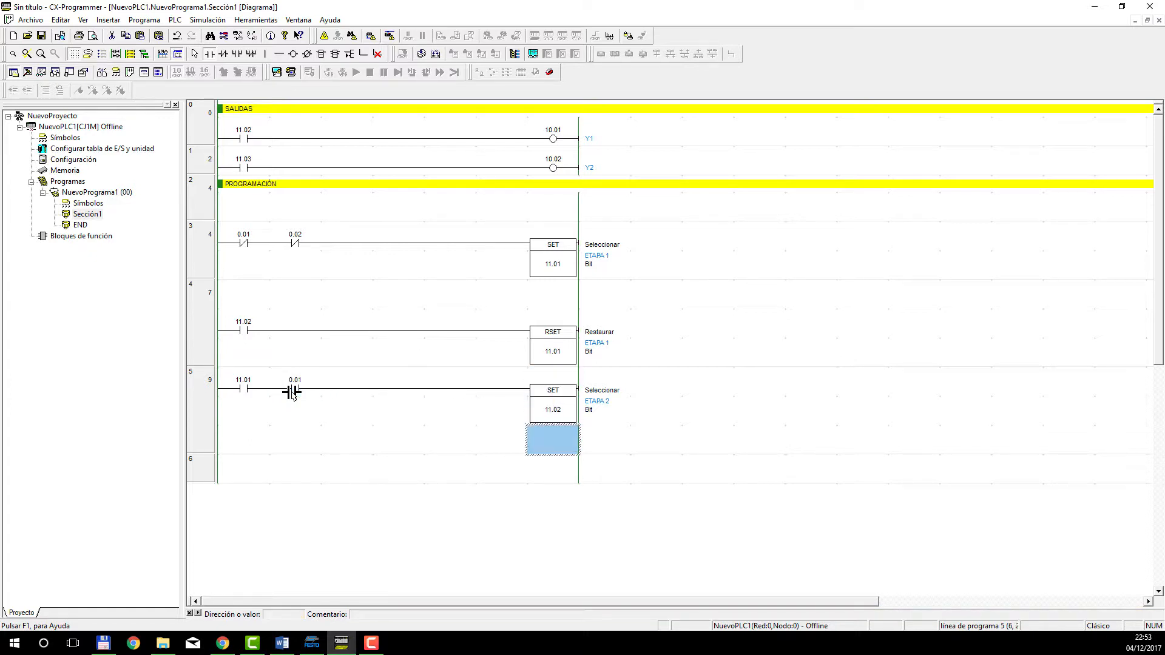
key(Down)
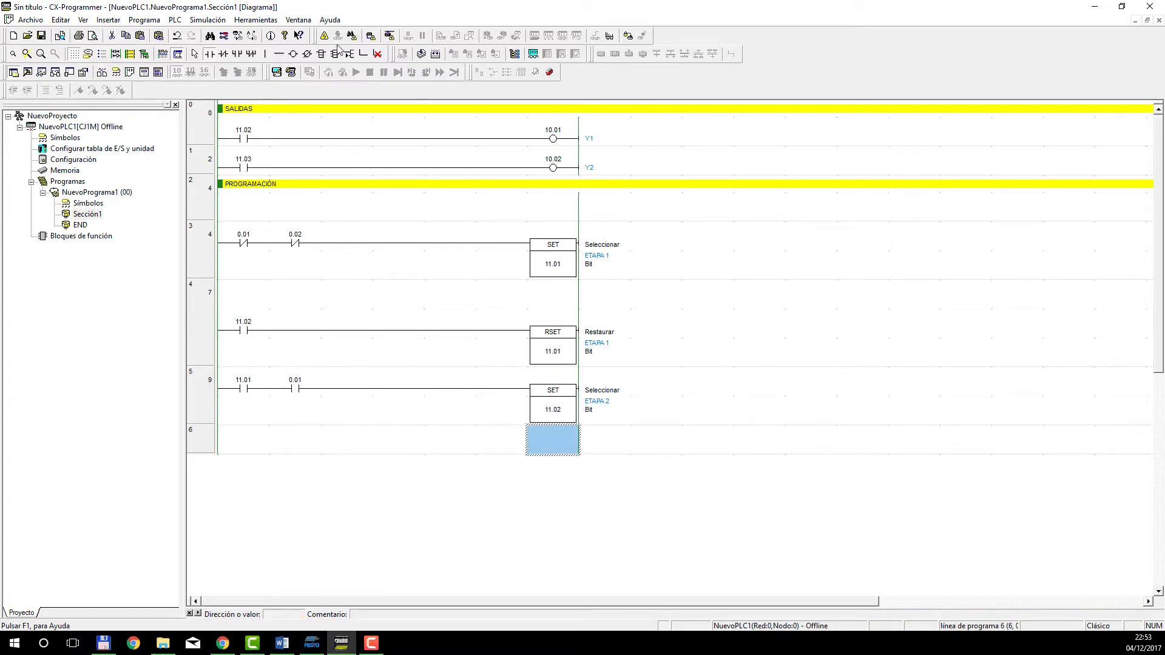
click(322, 54)
click(549, 438)
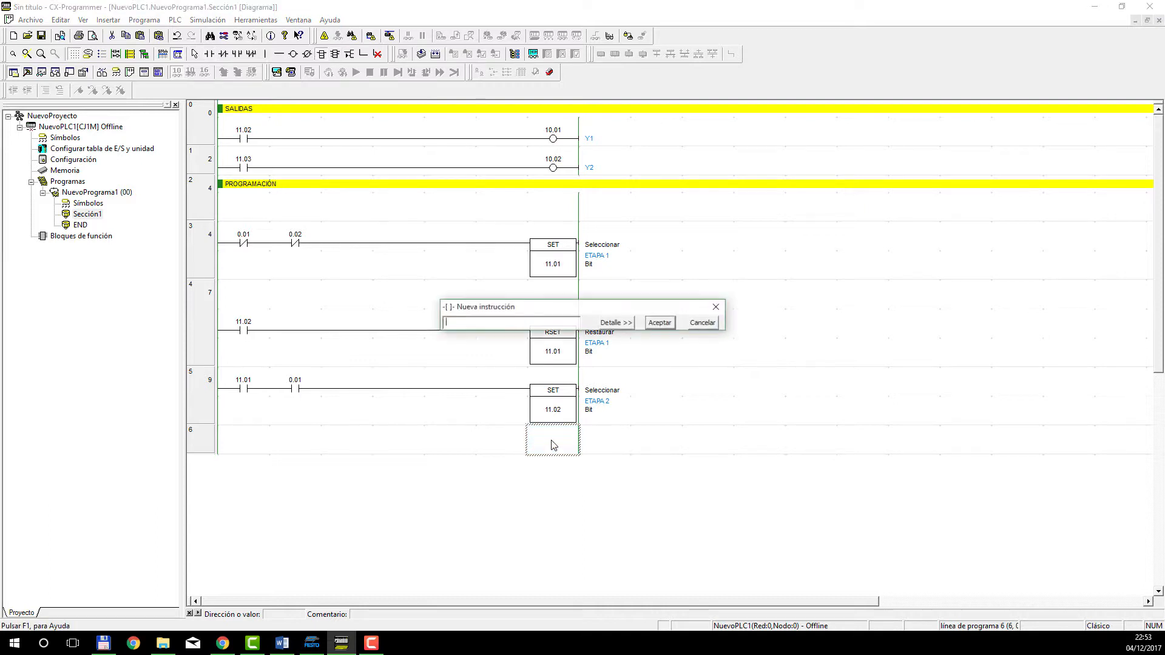
text(RSDET)
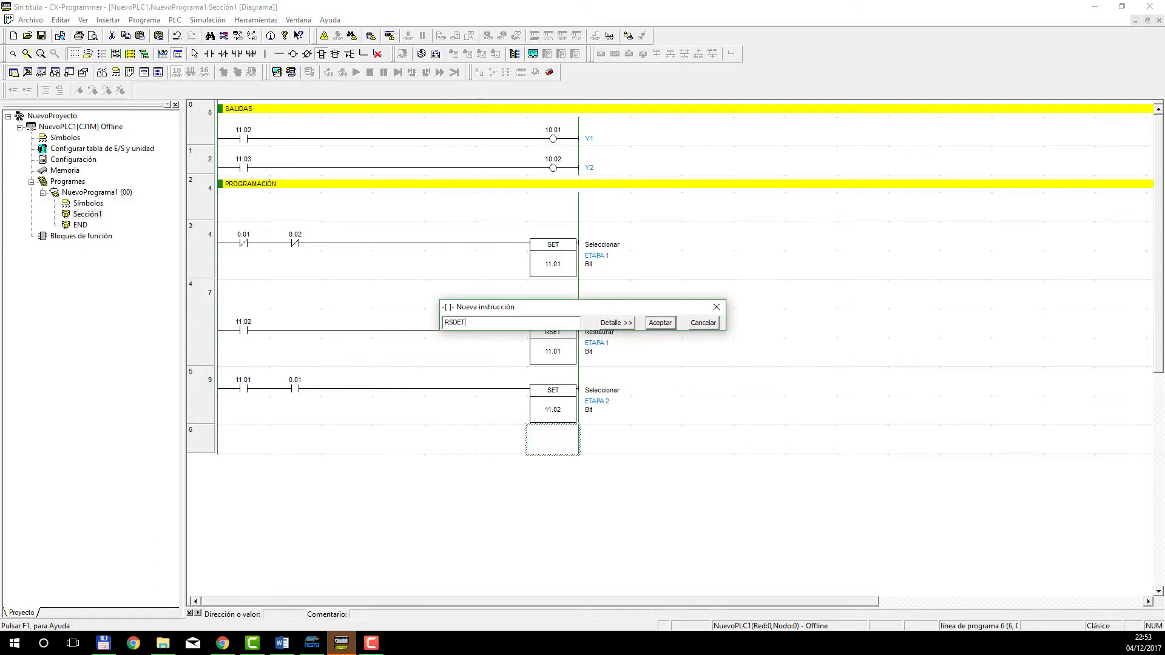
key(Left)
key(BackSpace)
click(604, 323)
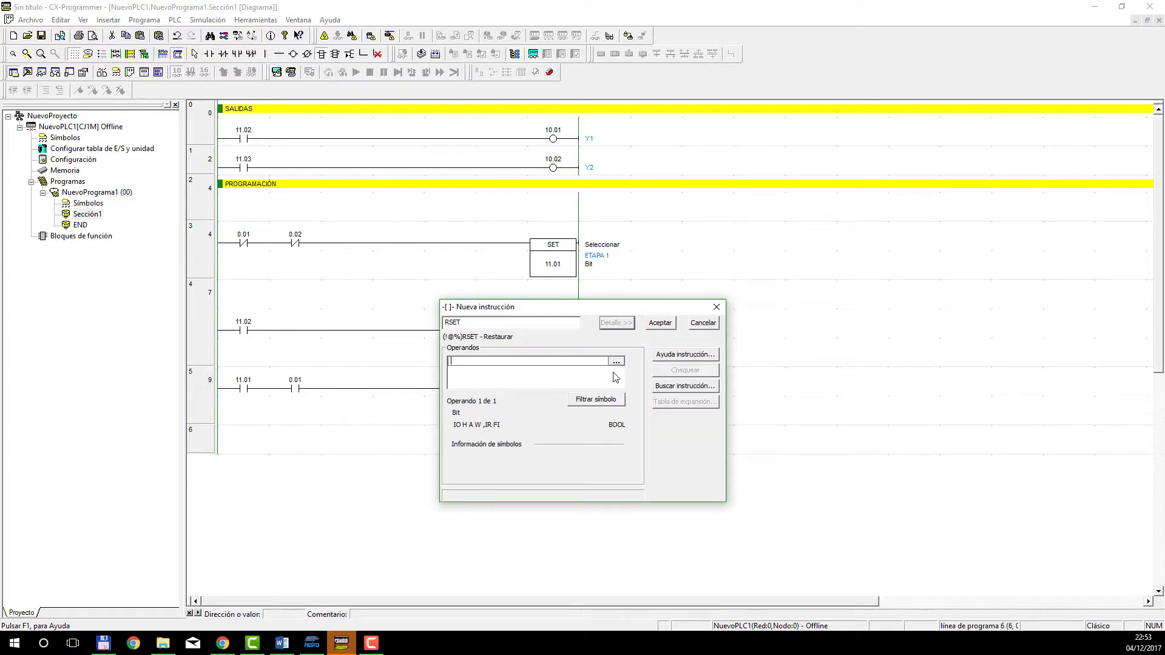
text(11.02)
key(Return)
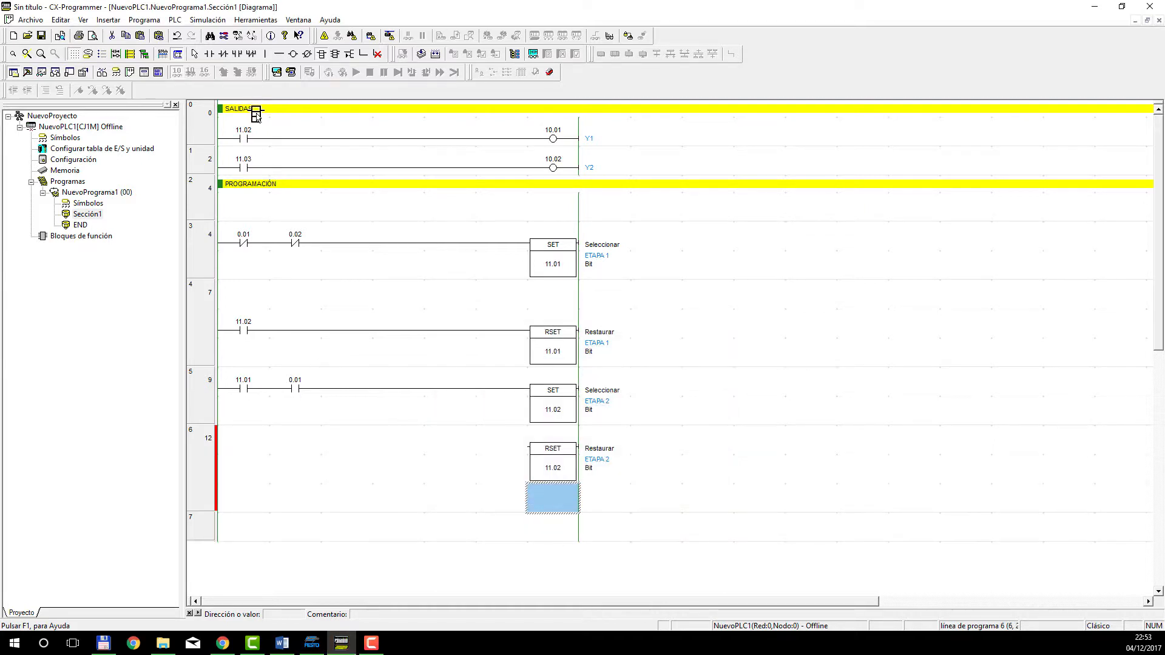
Insert a normally open contact 11.03 at the start of rung 6 and connect its line to RSET 11.02.
click(209, 54)
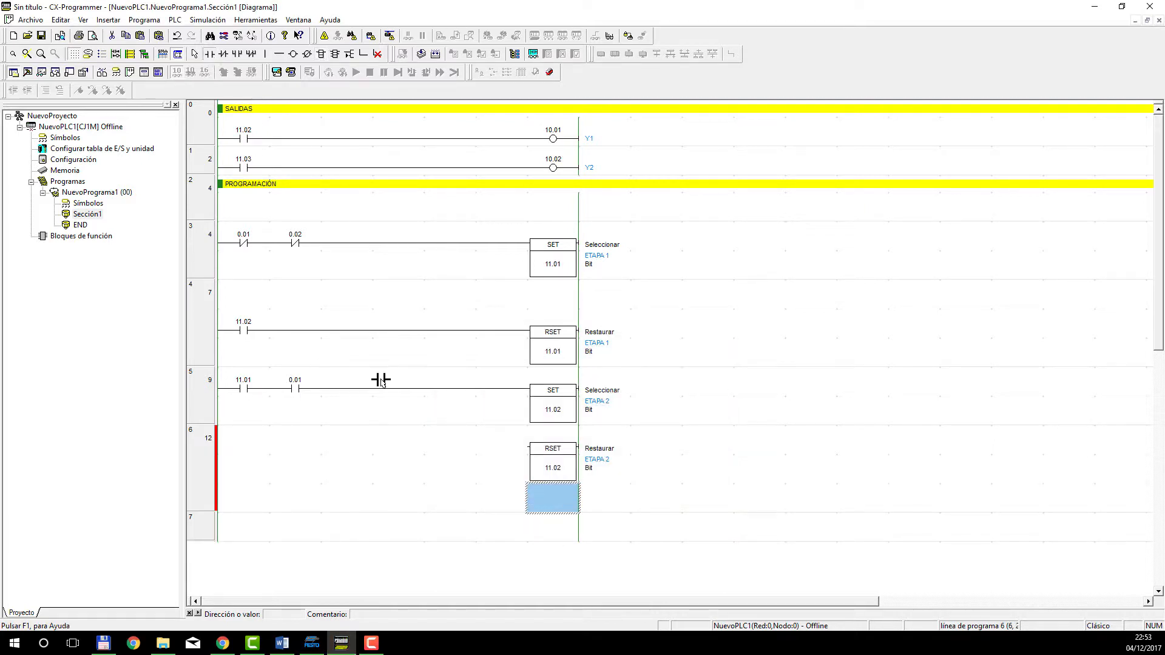
click(248, 452)
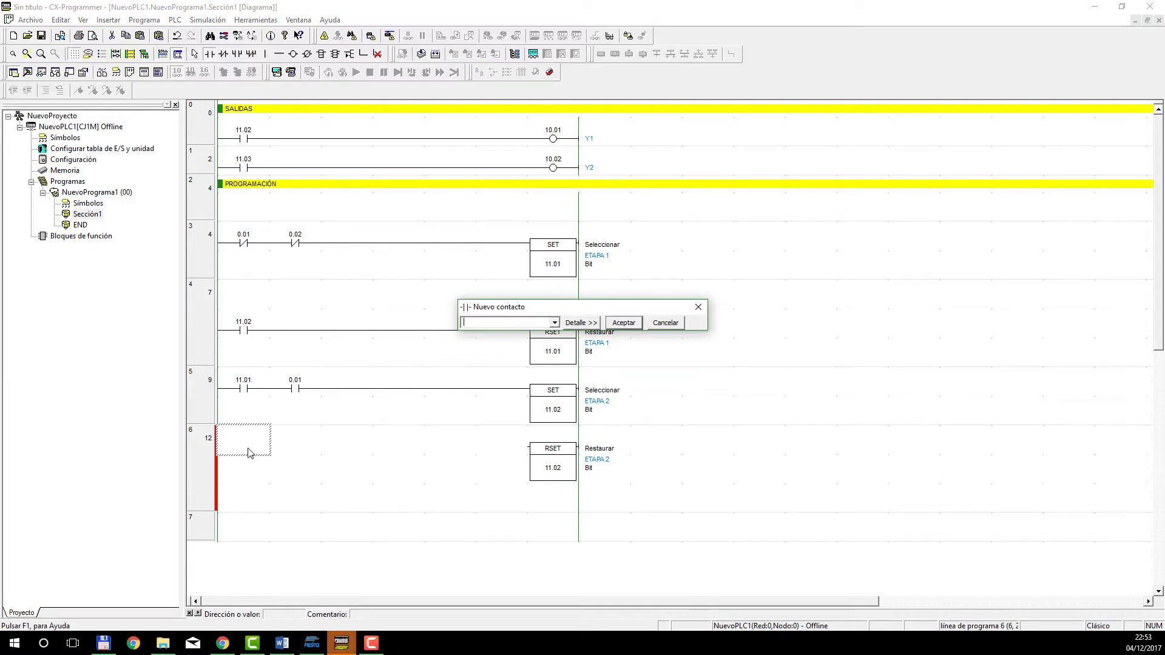
text(11.03)
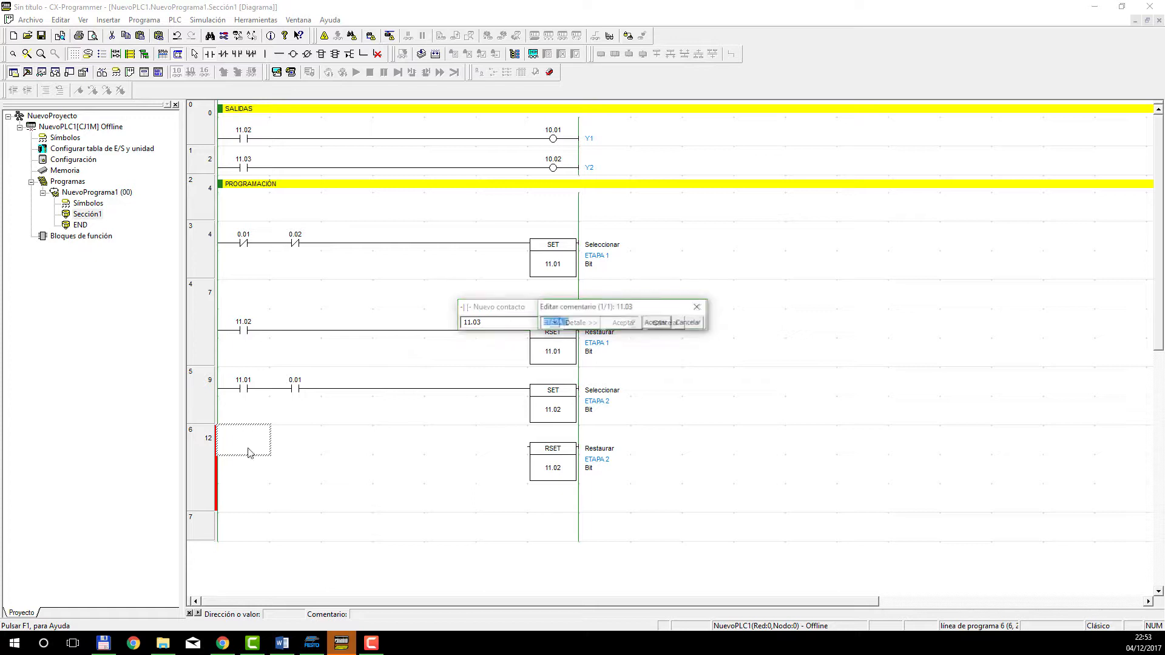
key(Return)
key(Right)
key(Right)
key(Right)
key(Right)
key(Right)
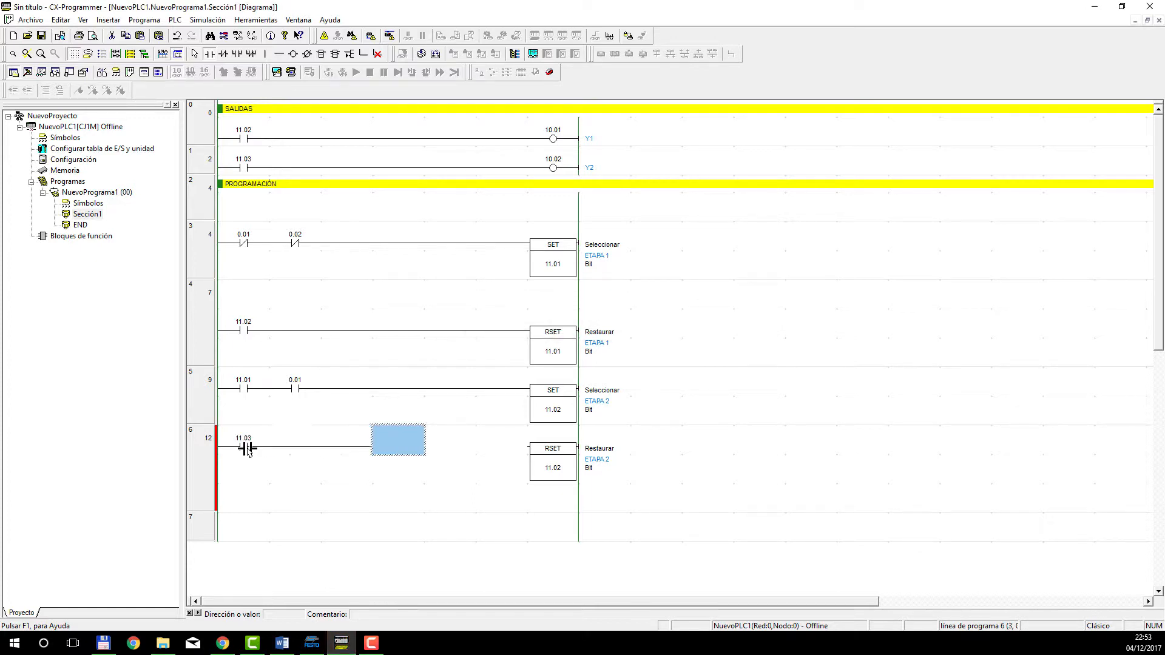
scroll(606, 429, down, 2)
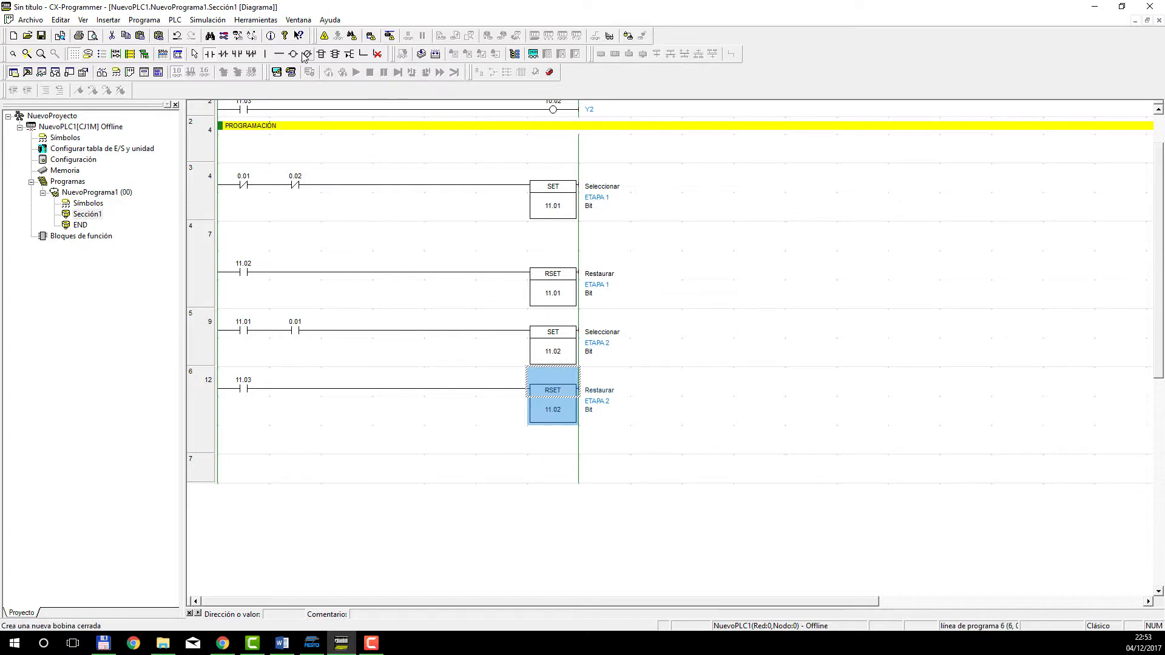
Insert a SET instruction at the output end of rung 7 and give it operand 11.03 (ETAPA 3).
click(321, 54)
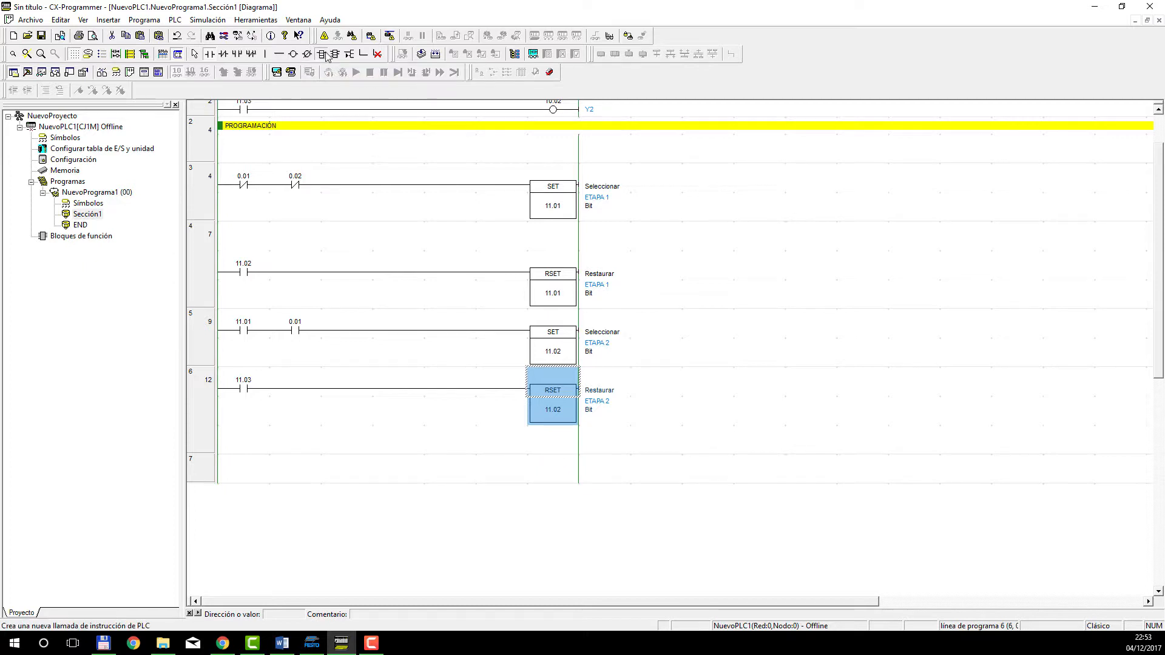
click(557, 475)
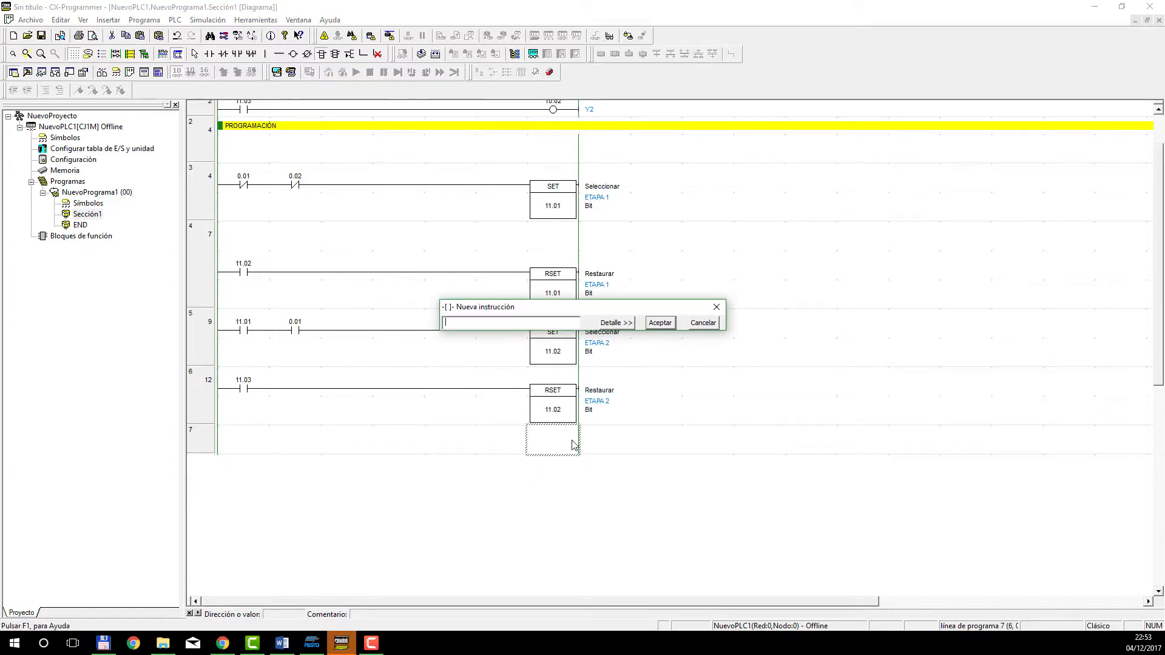
text(SET)
key(Return)
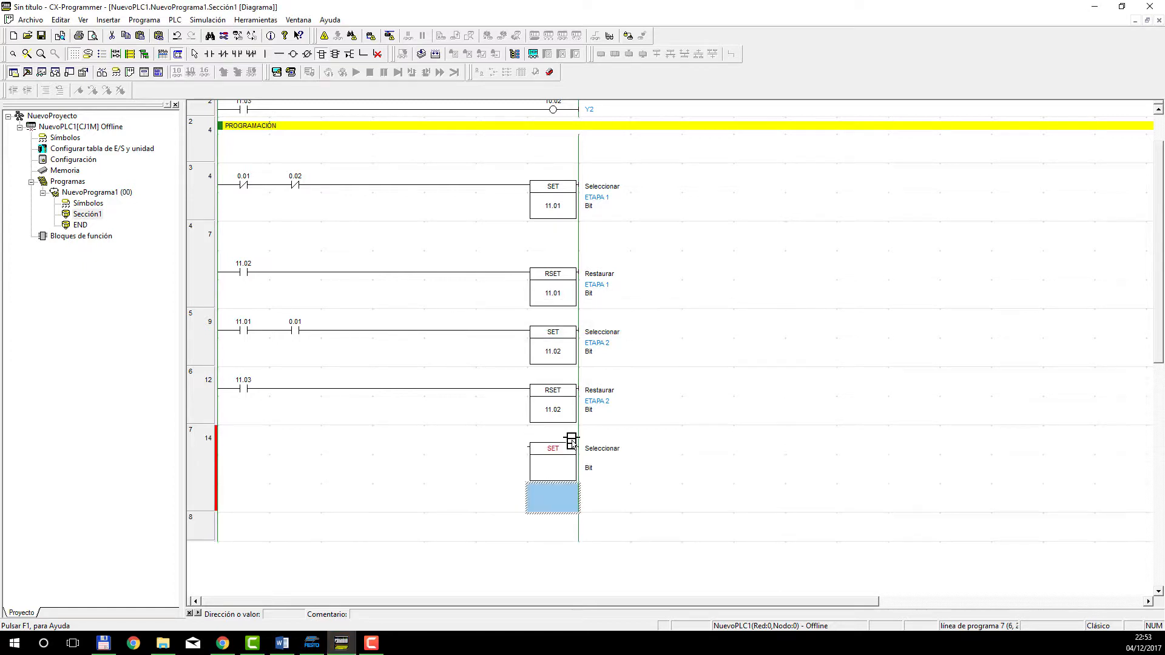
key(Escape)
double_click(571, 456)
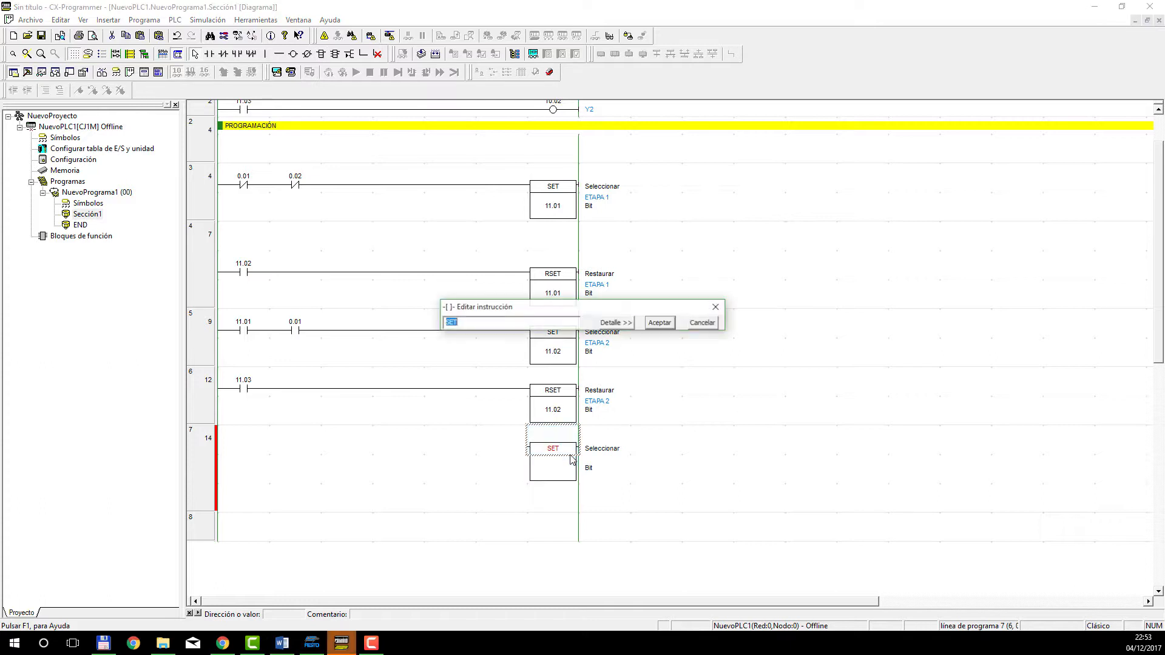
click(626, 325)
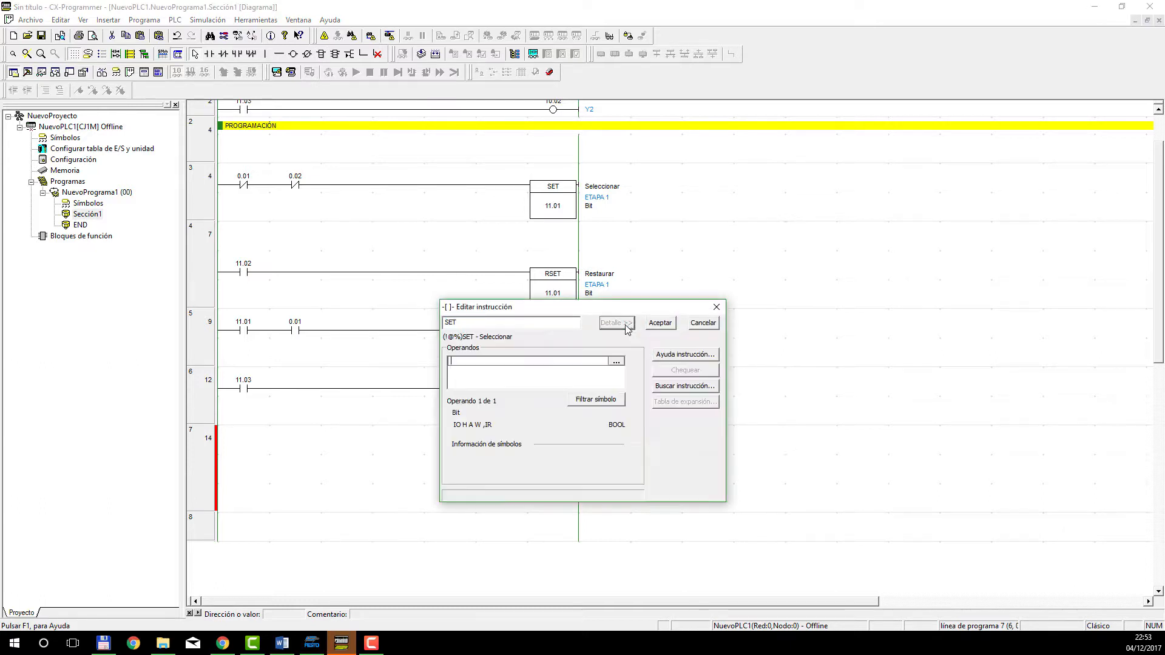
click(569, 360)
text(11.03)
key(Return)
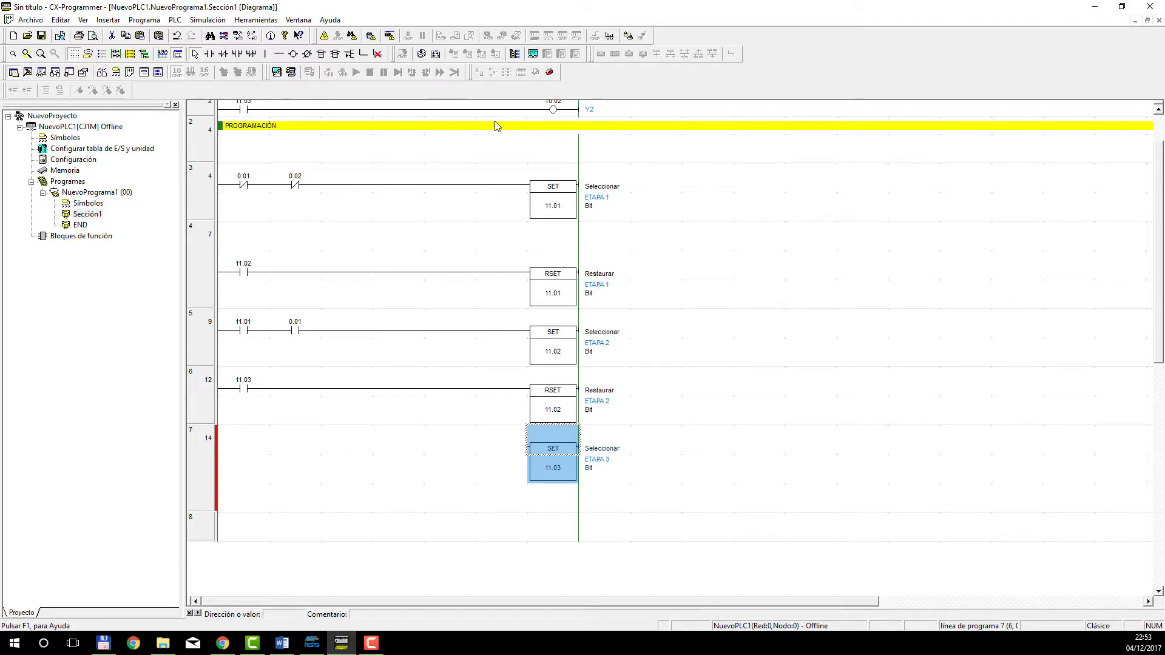
Insert an RSET instruction at the output end of rung 8 and give it operand 11.03 (ETAPA 3).
click(321, 53)
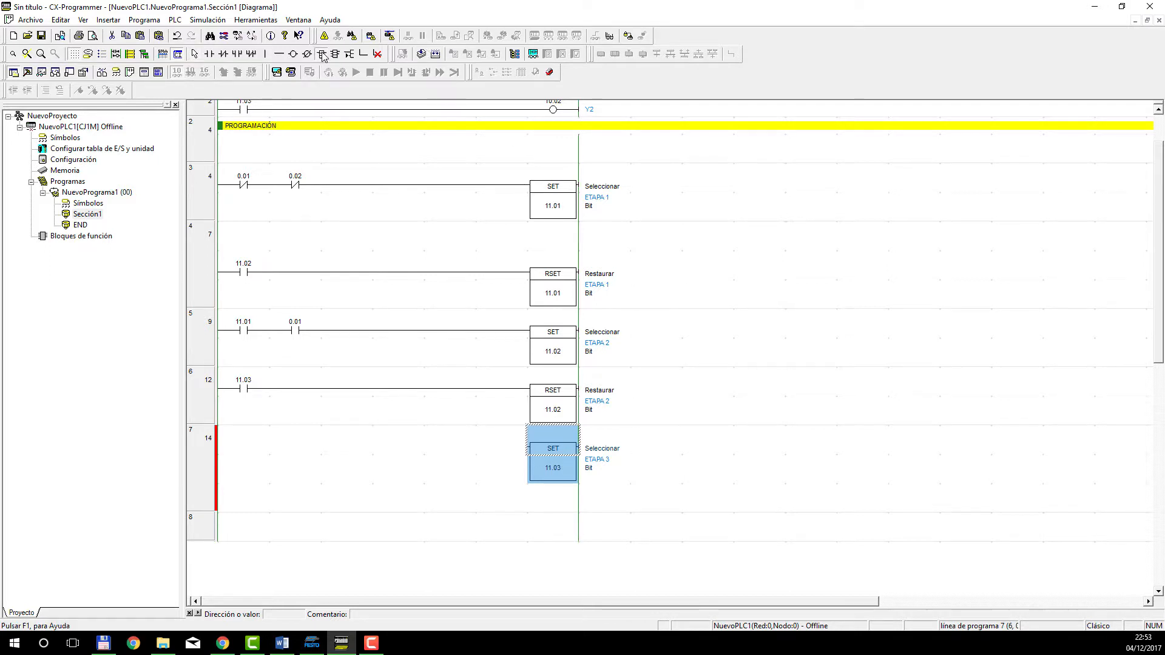
click(556, 530)
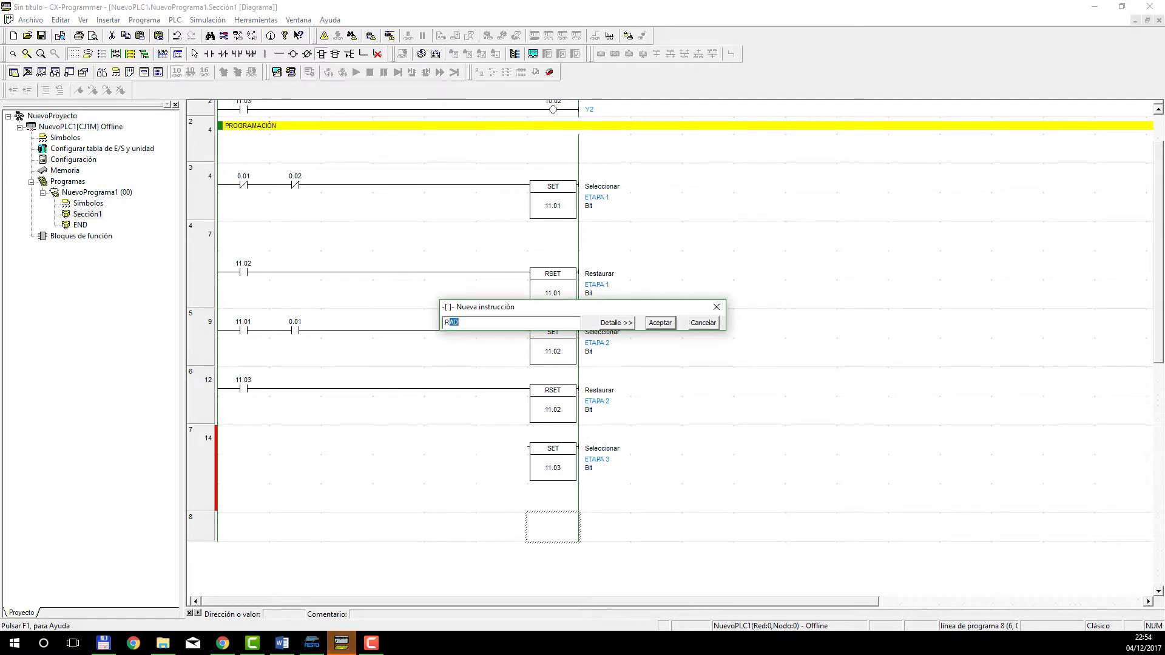
text(RSET)
key(Return)
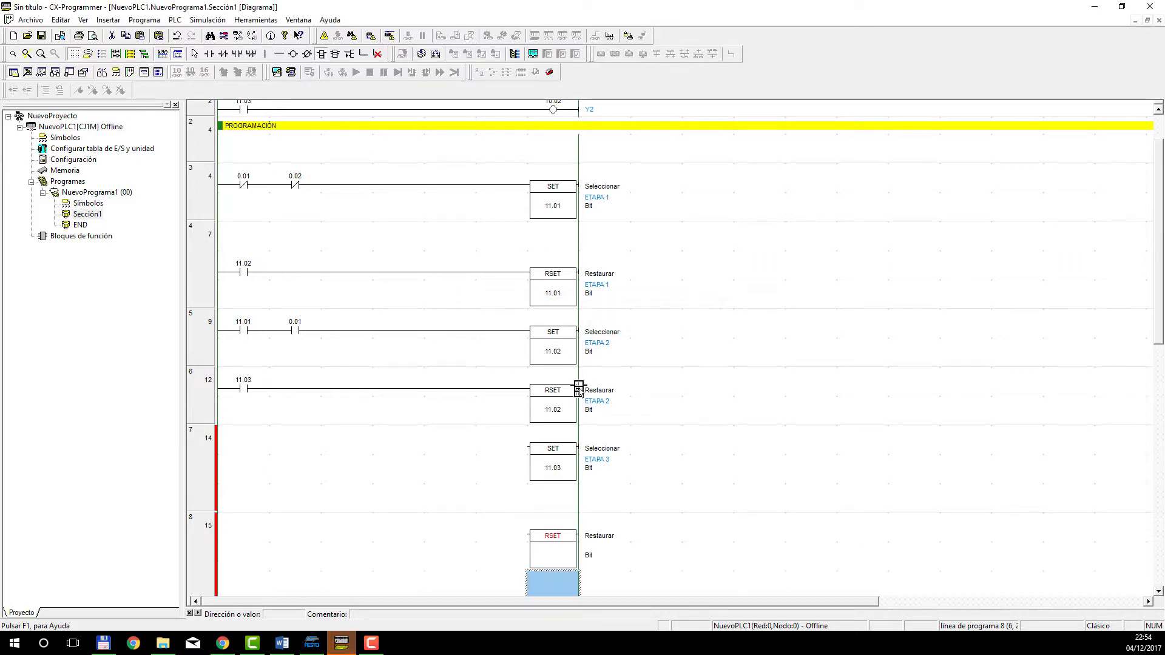
double_click(553, 557)
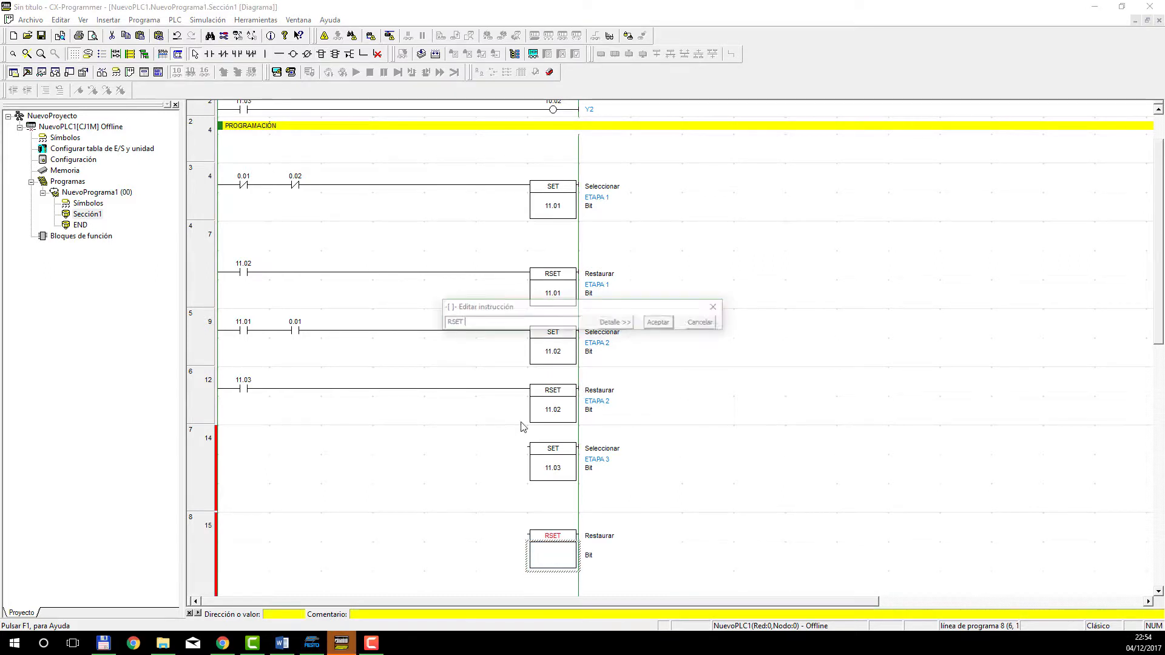
click(624, 327)
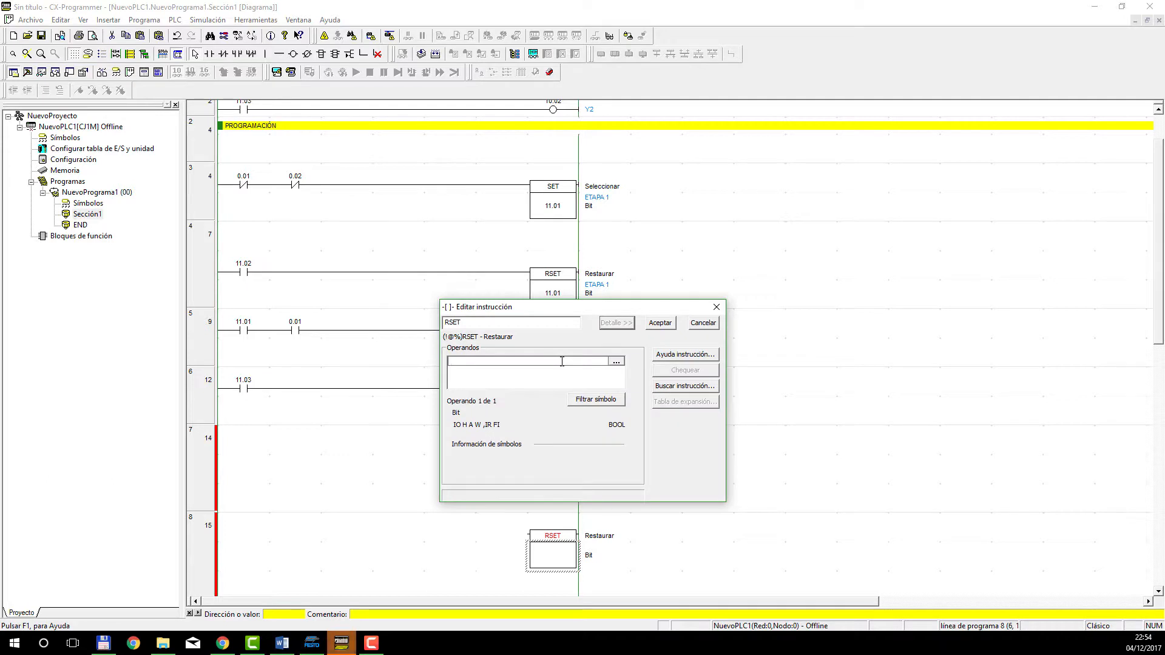
text(11.03)
key(Return)
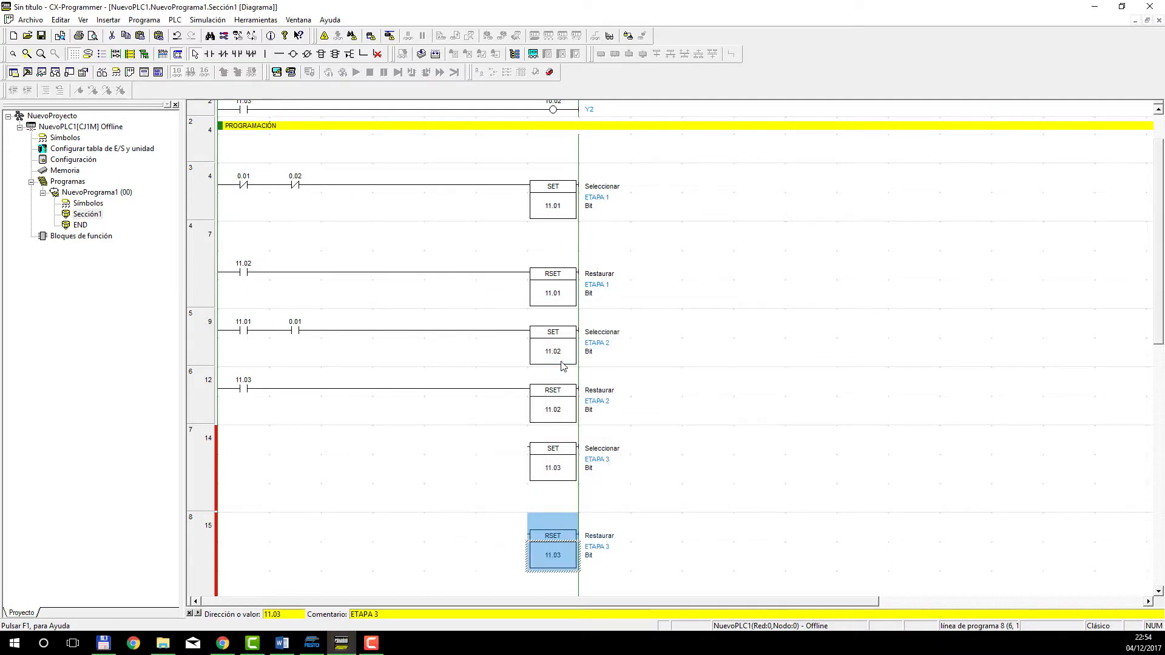
Insert a normally open contact 11.02 (ETAPA 2) at the start of rung 7.
click(209, 53)
click(245, 448)
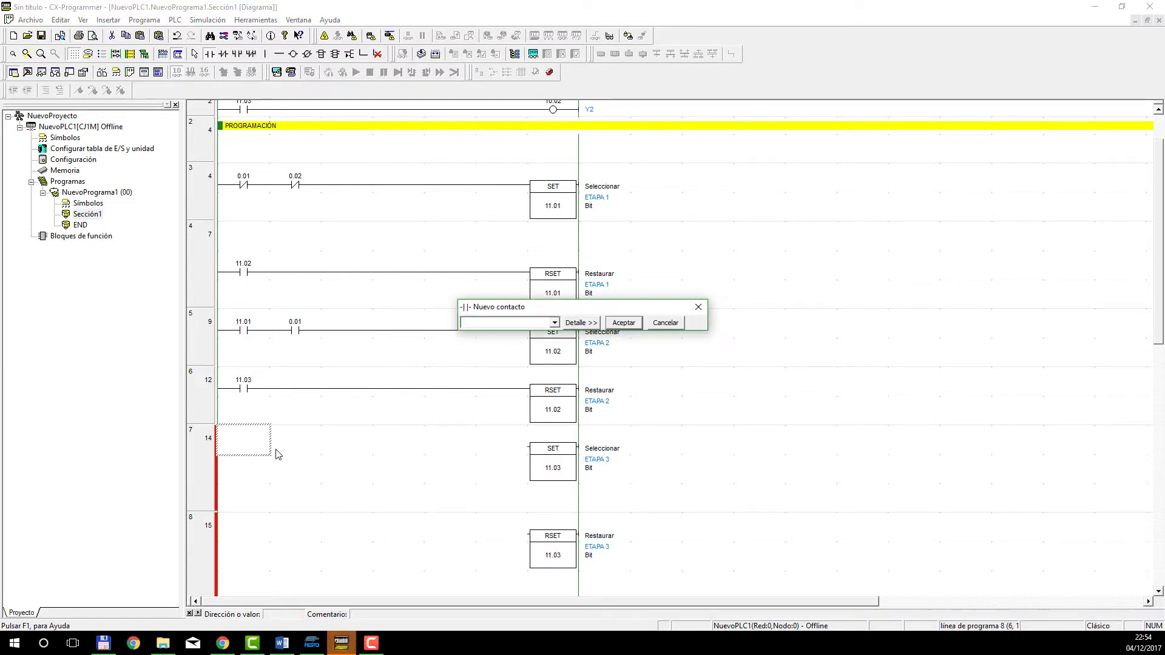
text(11.02)
key(Return)
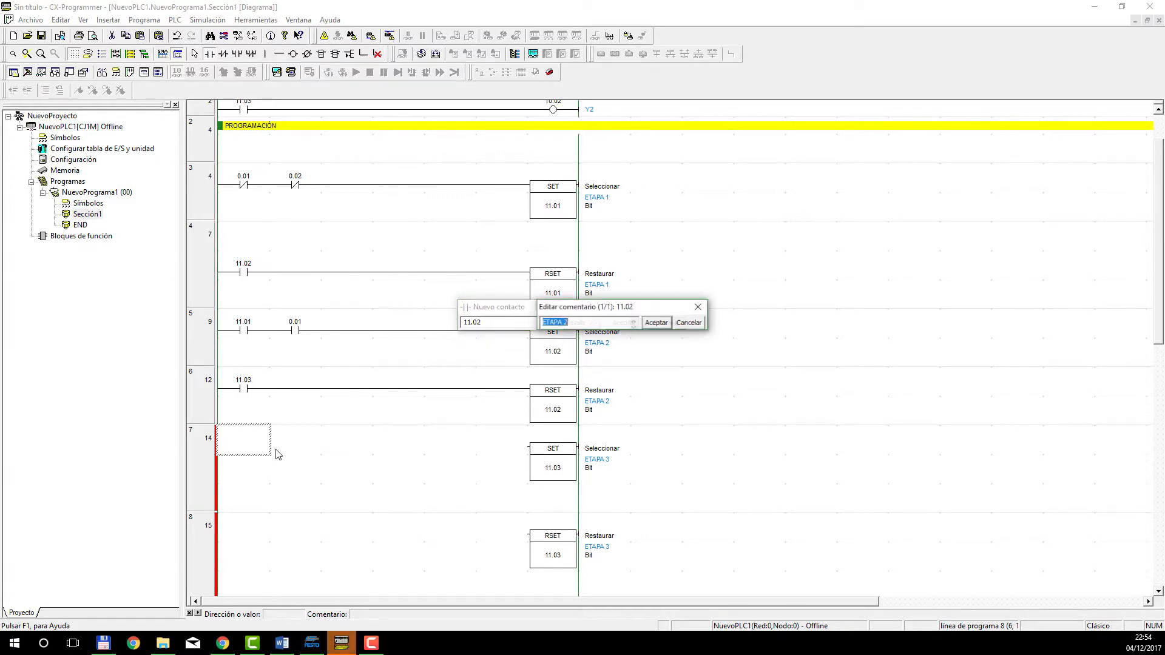
key(Return)
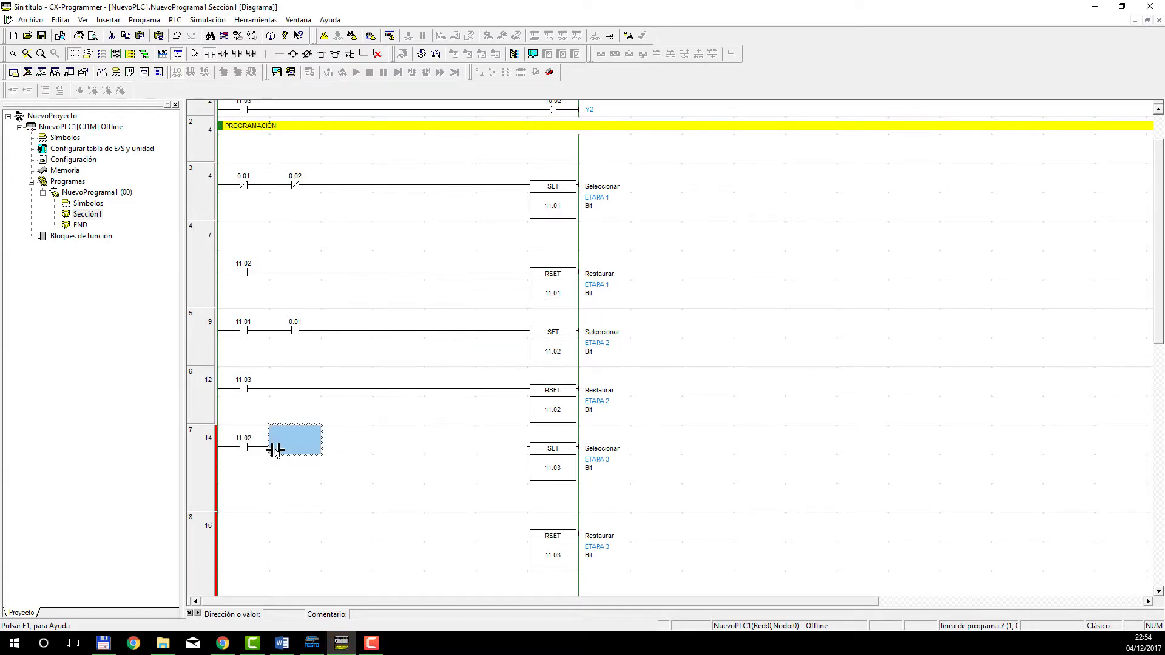
Add a normally open contact 0.02 with comment A1 after contact 11.02 in rung 7 and extend its line to SET 11.03.
click(277, 454)
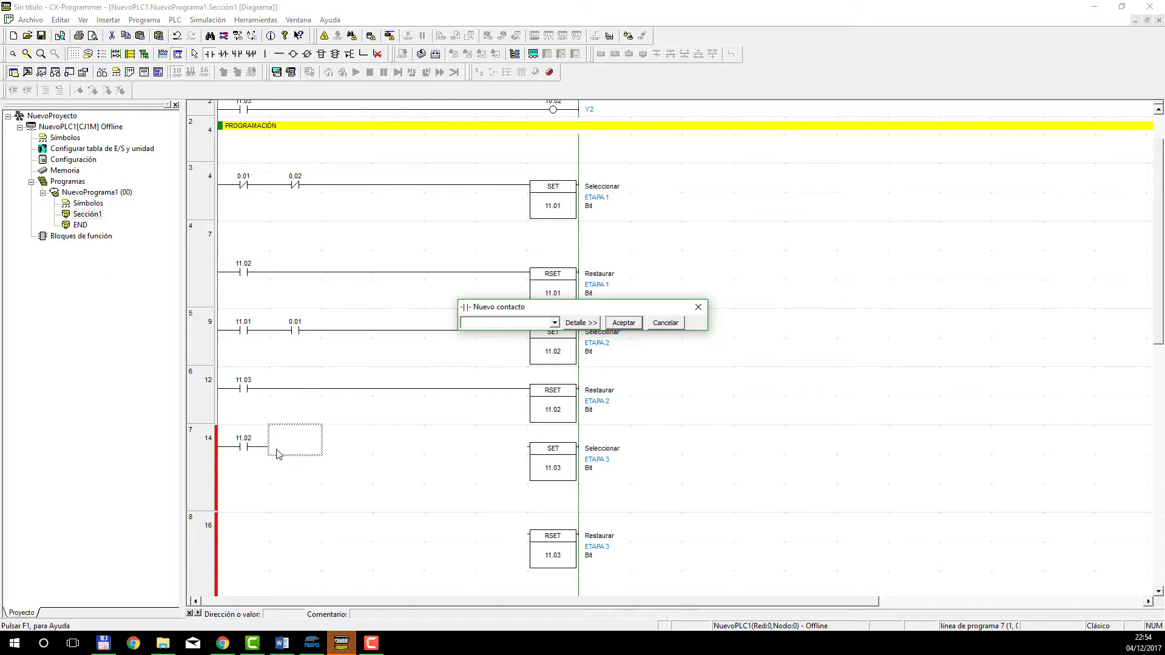
text(0.02)
key(Return)
text(A1)
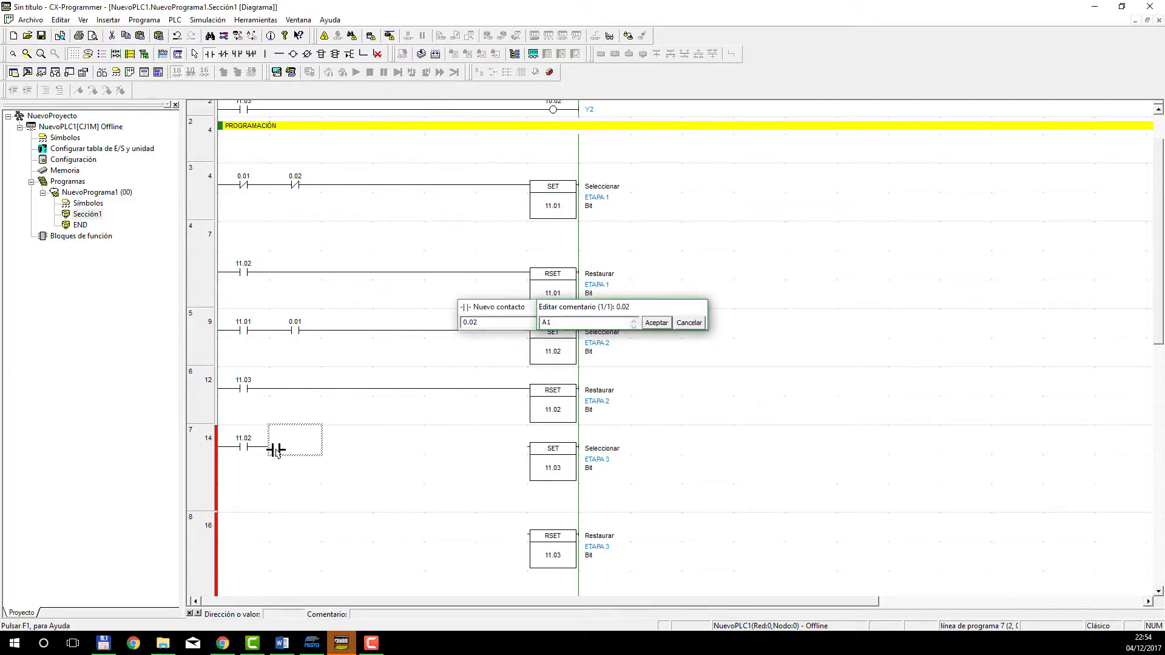
key(Return)
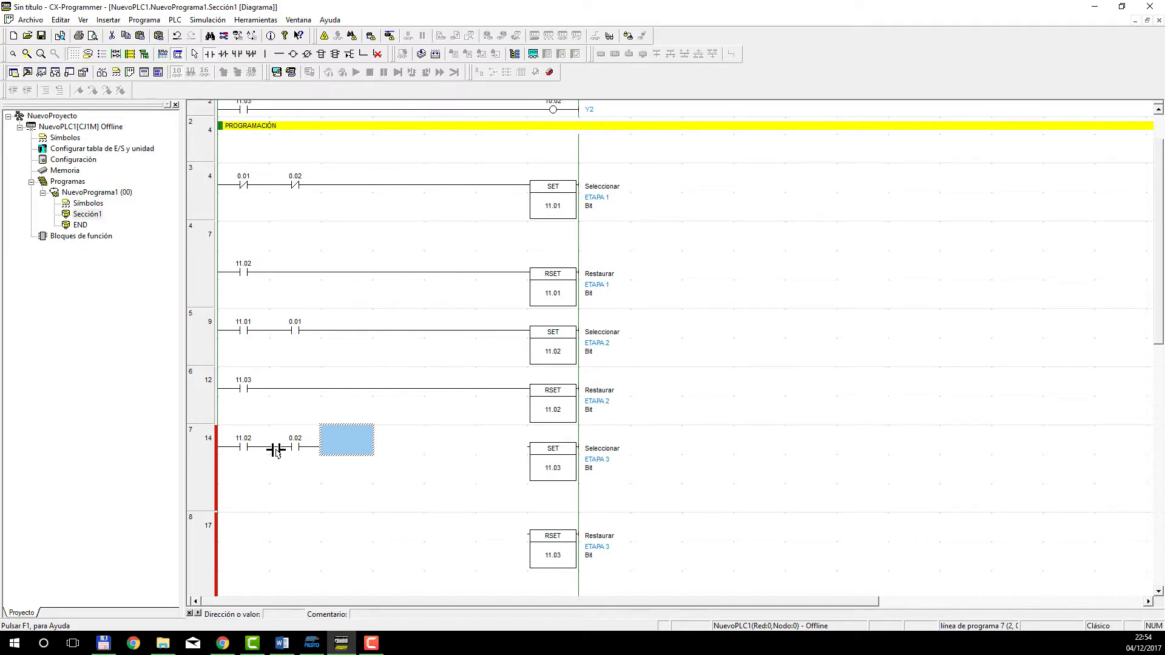
key(Right)
key(Right)
key(Right)
key(Right)
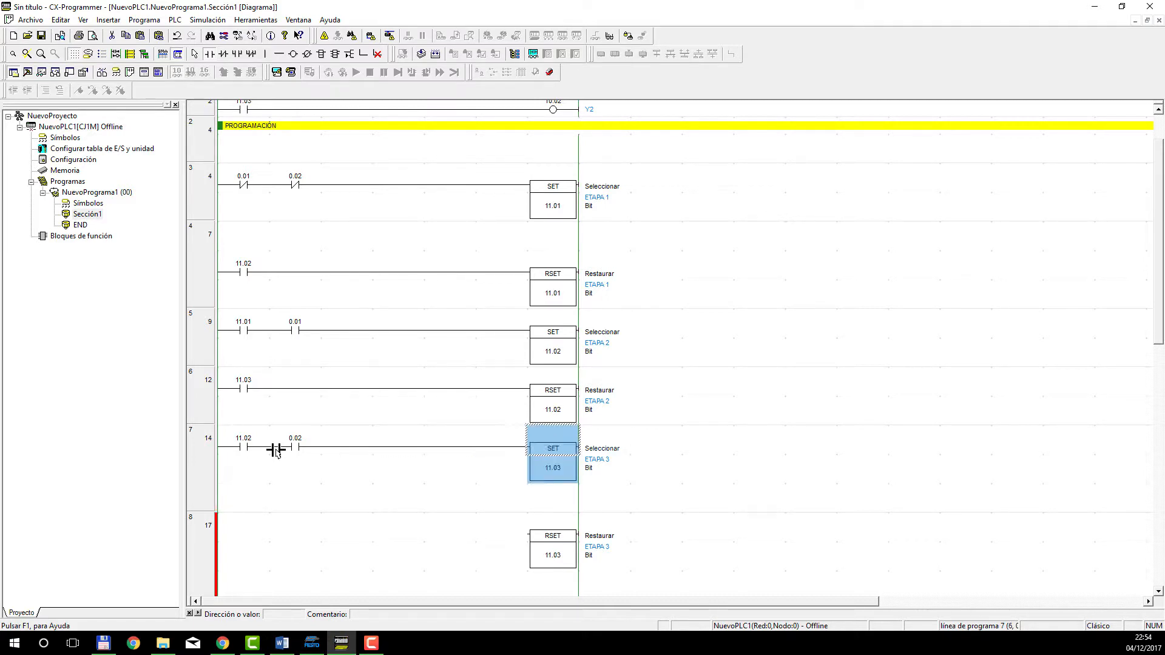
Insert a normally closed contact 0.02 at the start of rung 8 and extend its line to RSET 11.03.
click(261, 536)
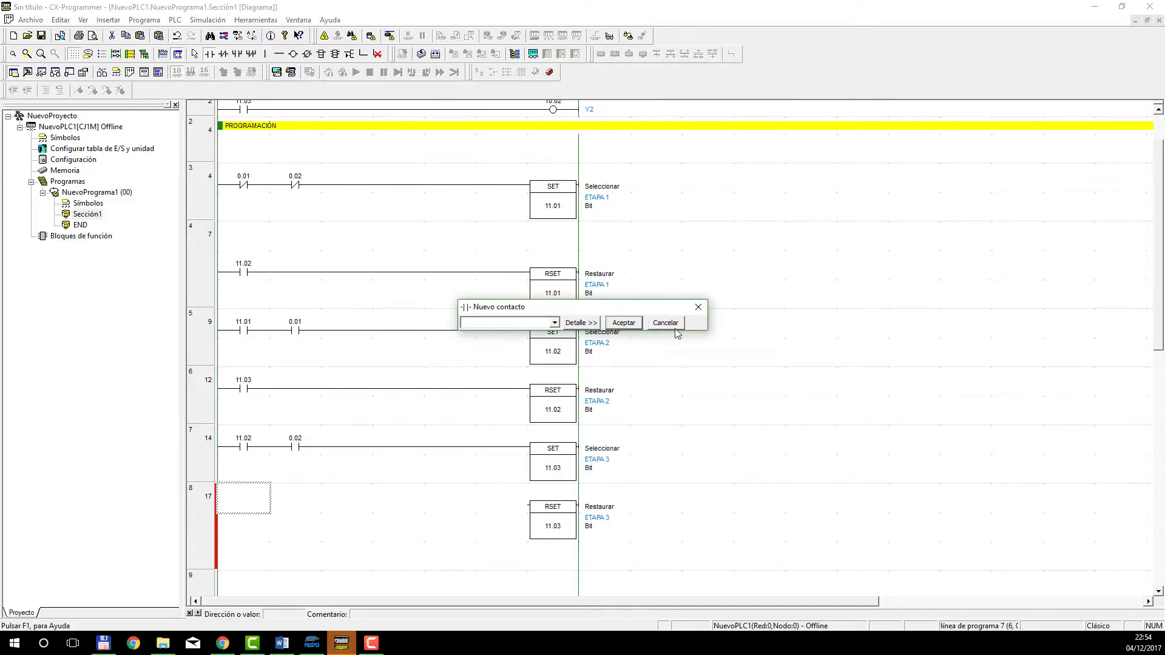
click(666, 324)
click(224, 54)
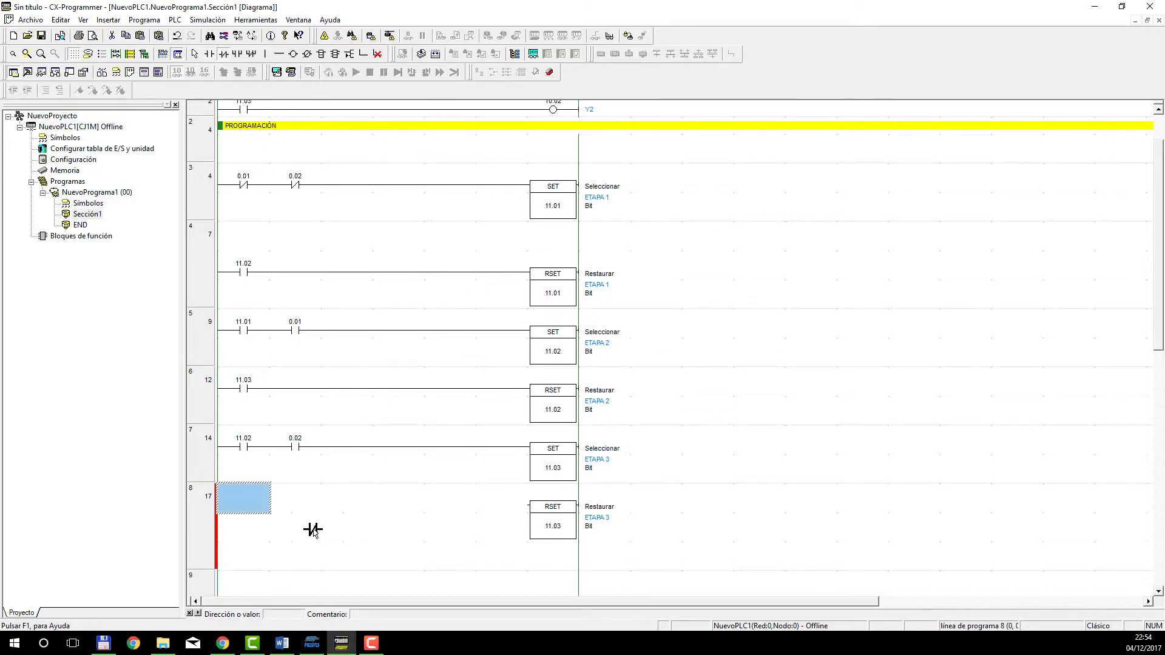
click(247, 499)
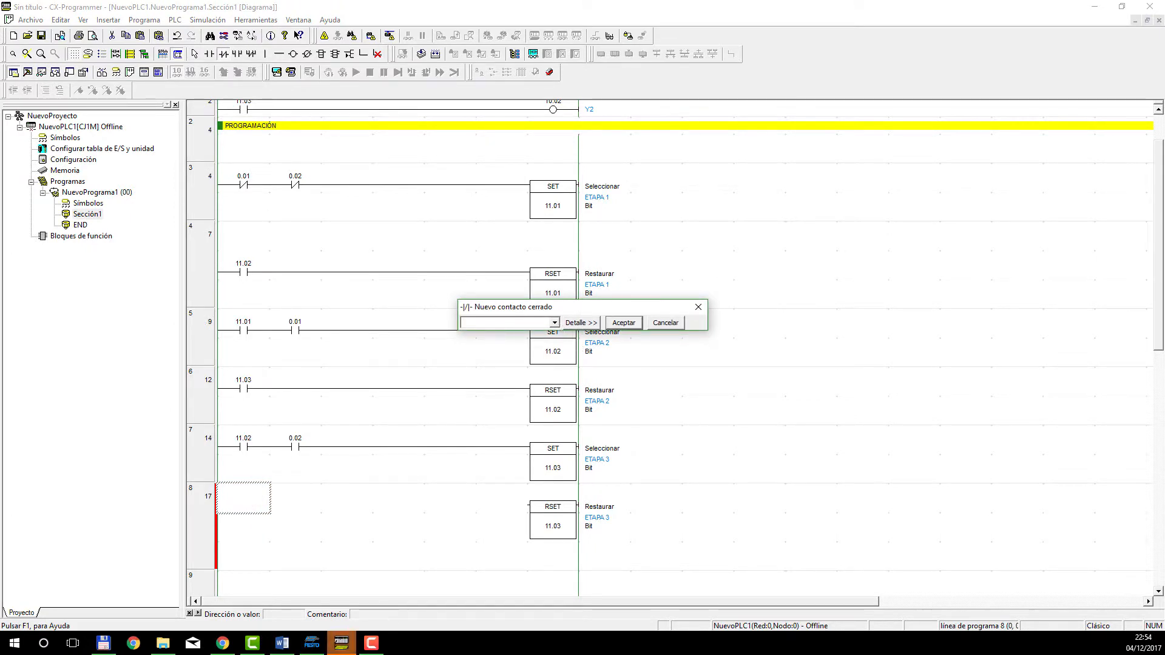
text(0.02)
key(Return)
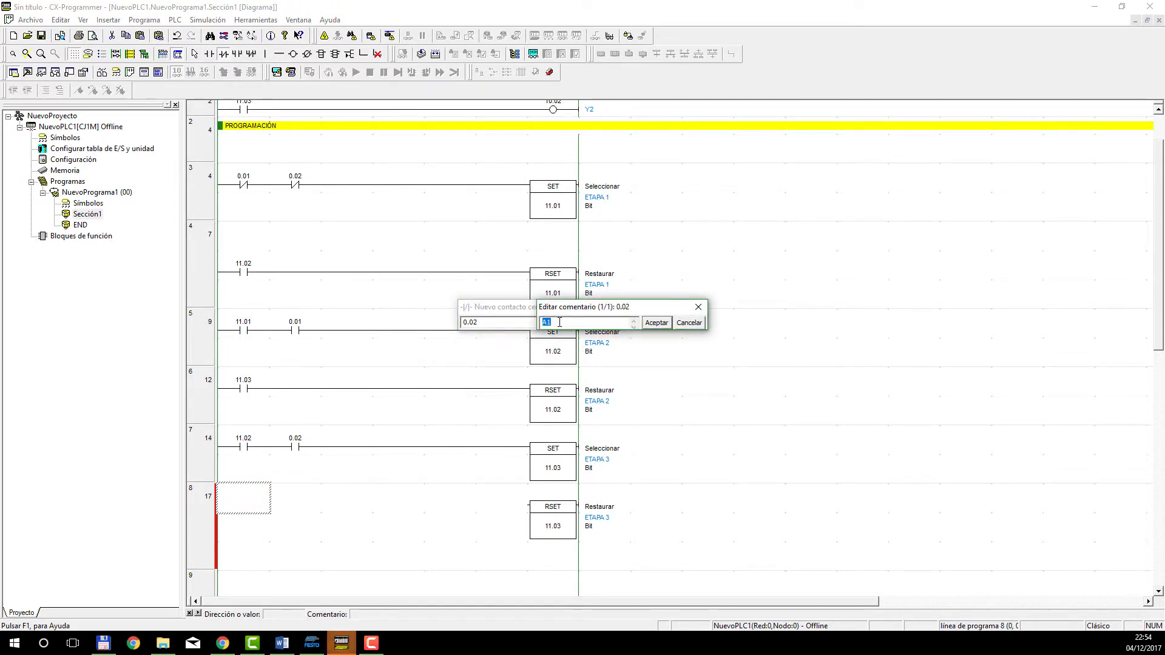
key(Return)
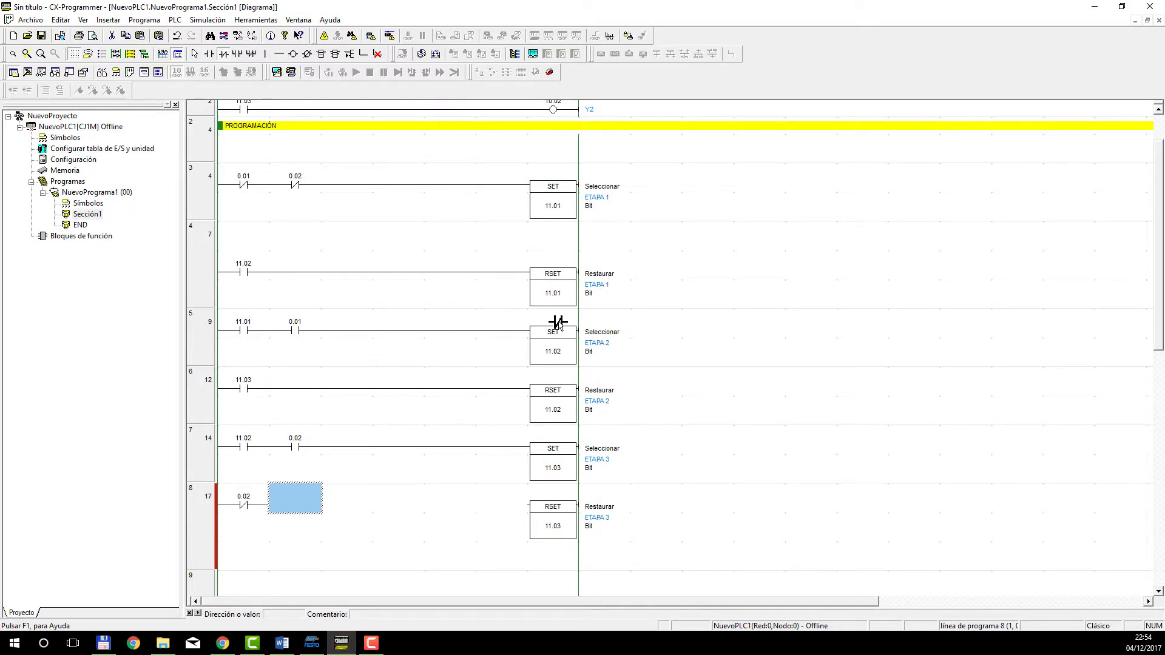
key(Right)
key(Right)
key(Right)
key(Right)
key(Right)
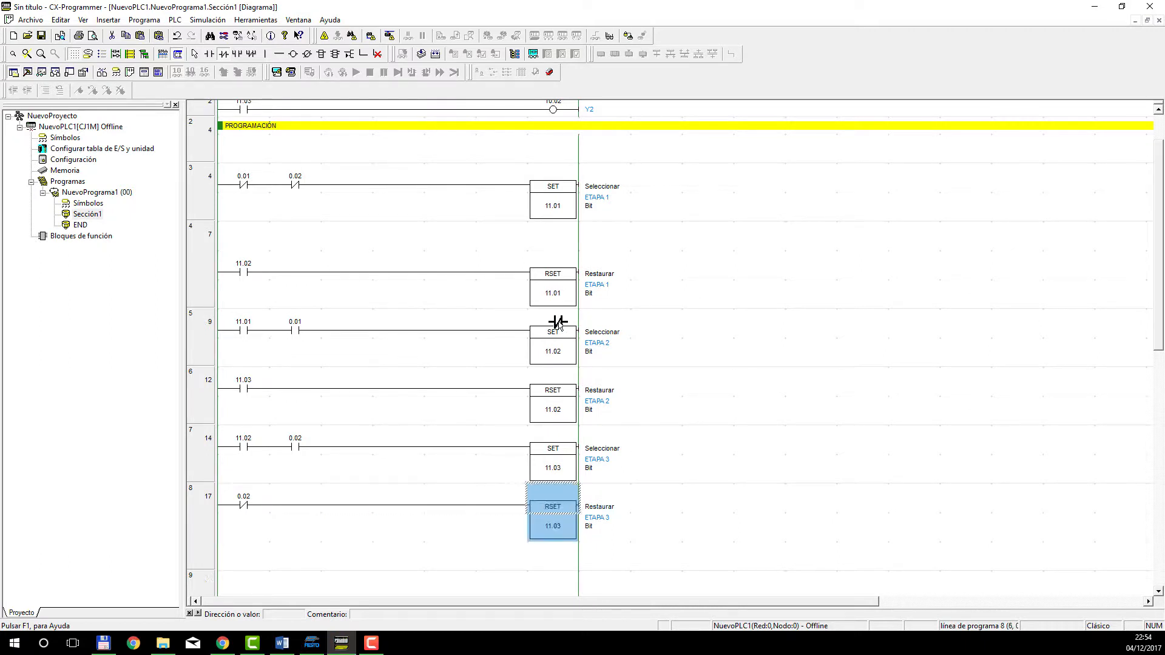
Review the ladder's SALIDAS output rungs and the PROGRAMACIÓN SET/RSET rungs for all three steps.
scroll(410, 387, down, 2)
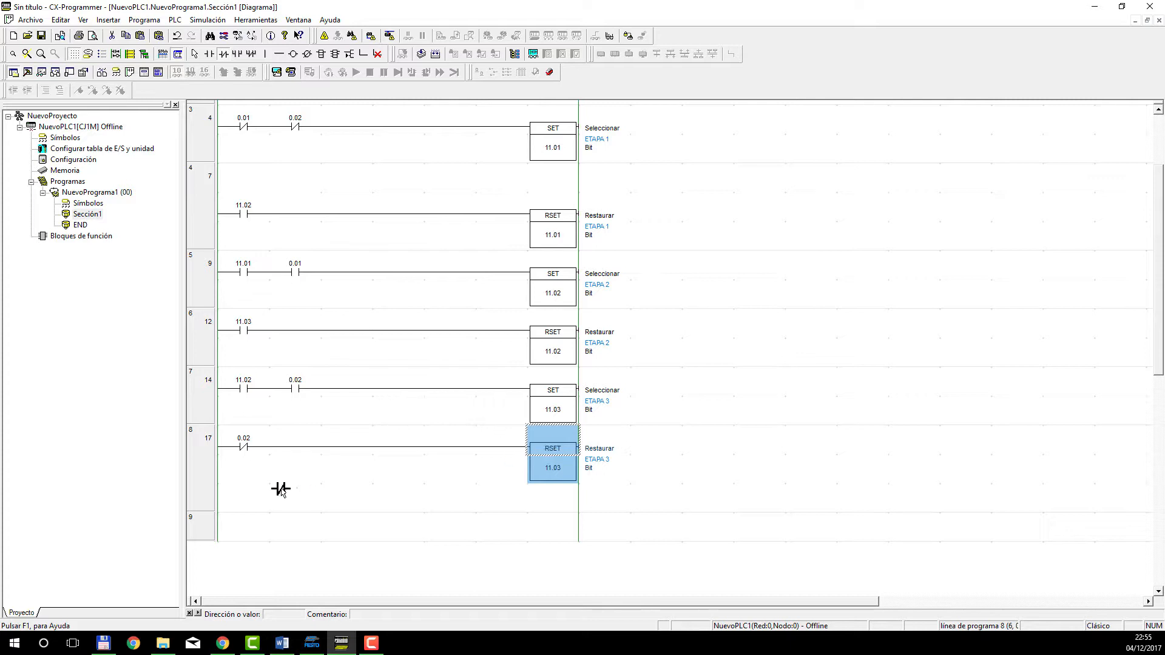
scroll(280, 489, up, 3)
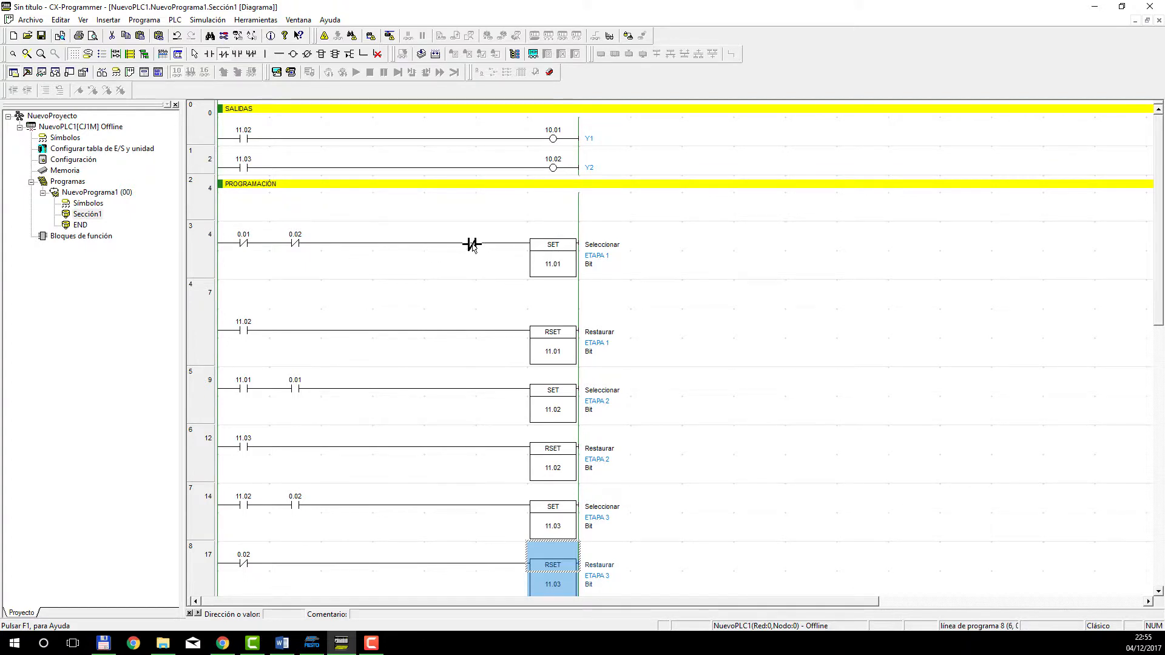
scroll(463, 246, down, 3)
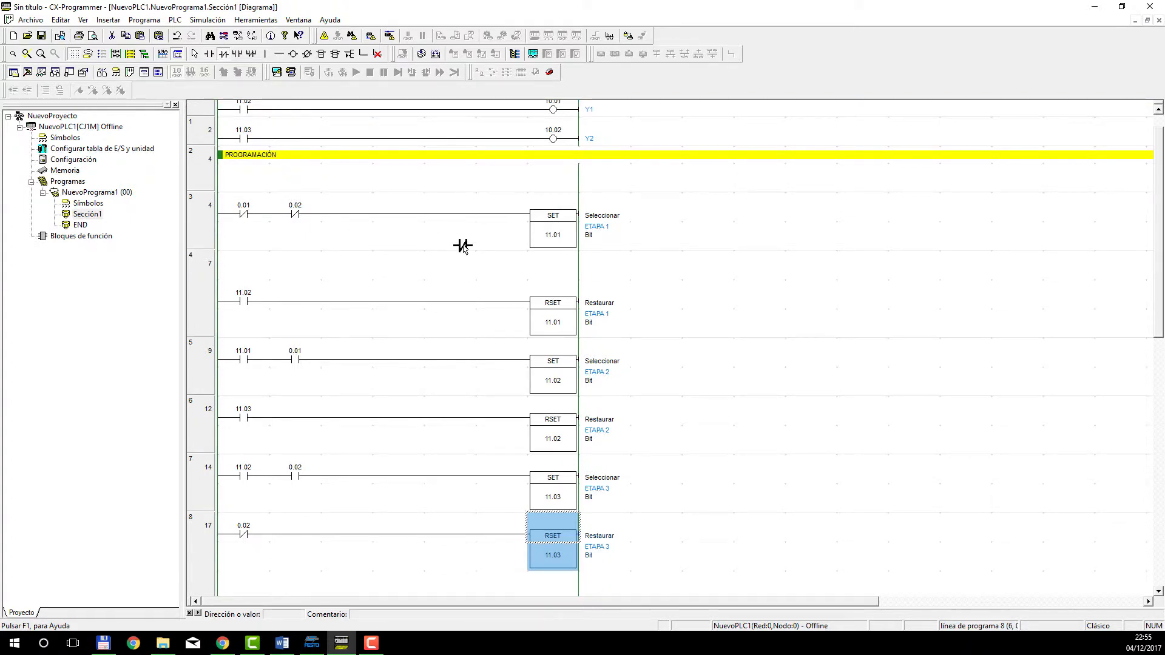
scroll(449, 251, up, 3)
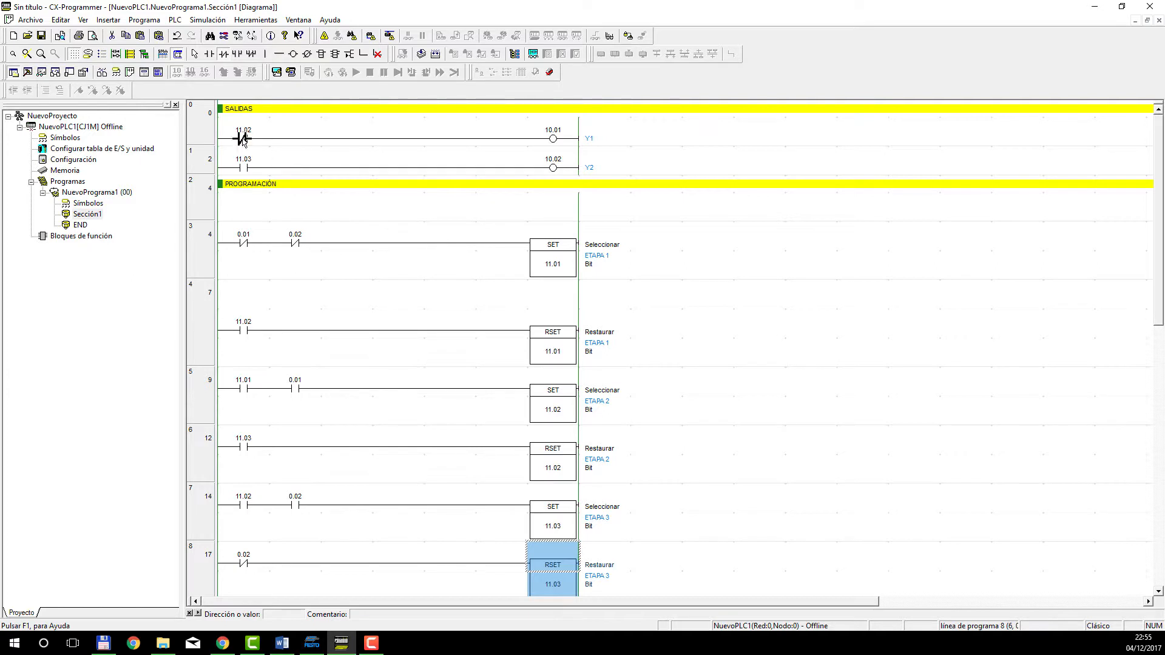
key(Escape)
scroll(447, 260, down, 1)
click(688, 526)
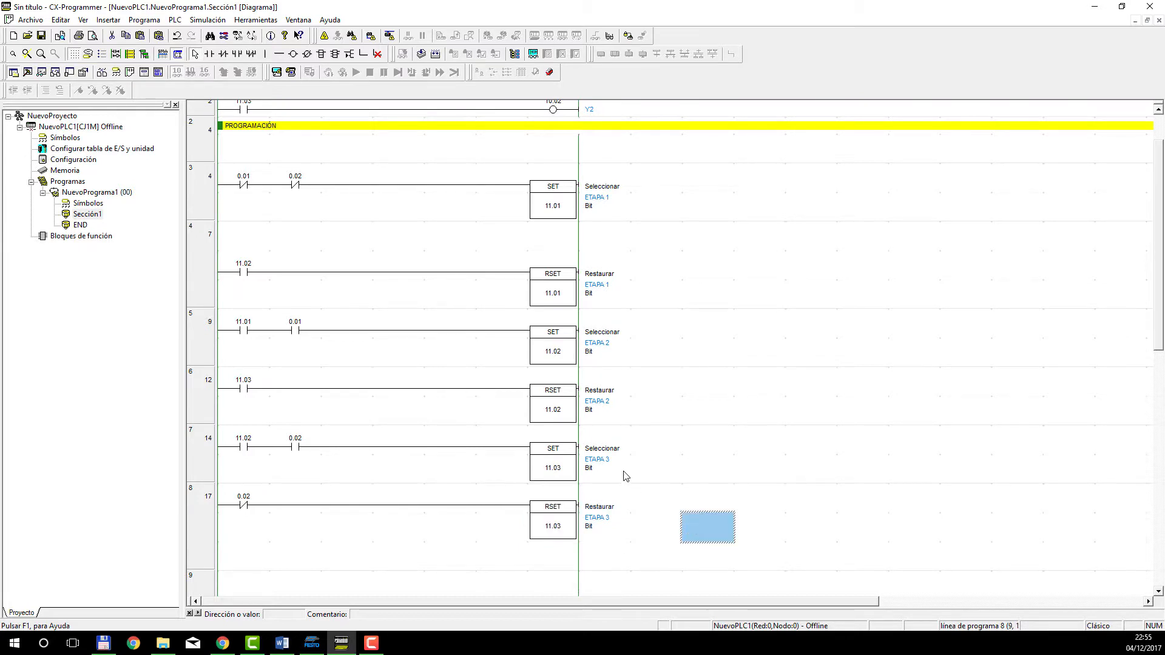
click(650, 339)
click(702, 427)
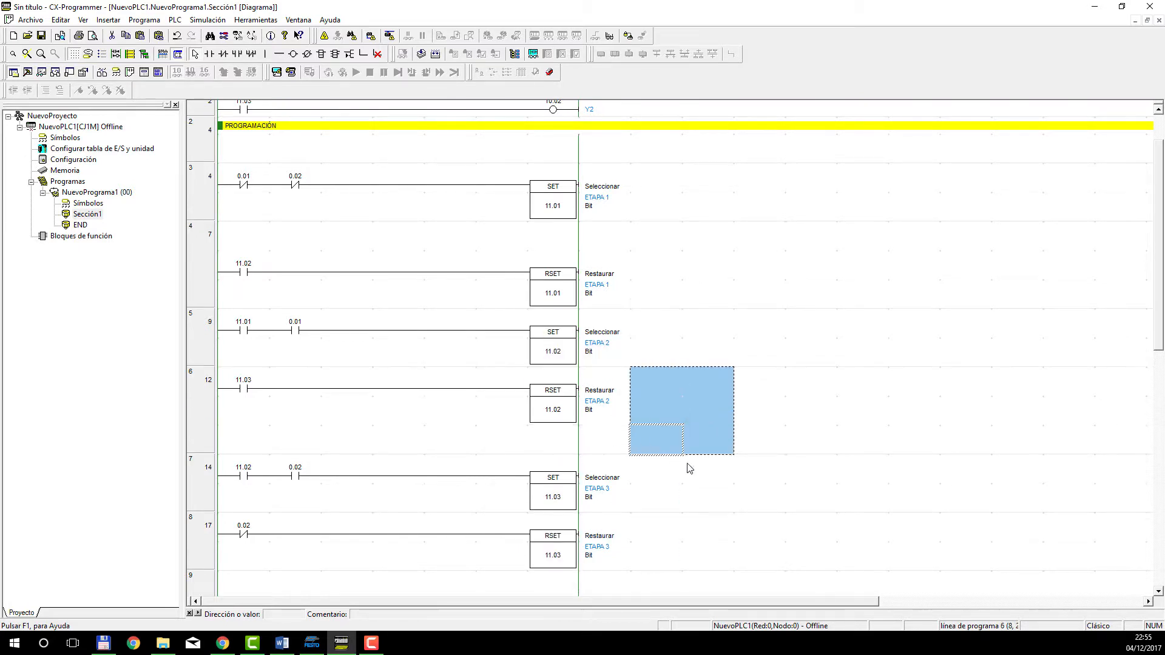
click(709, 489)
scroll(632, 528, up, 1)
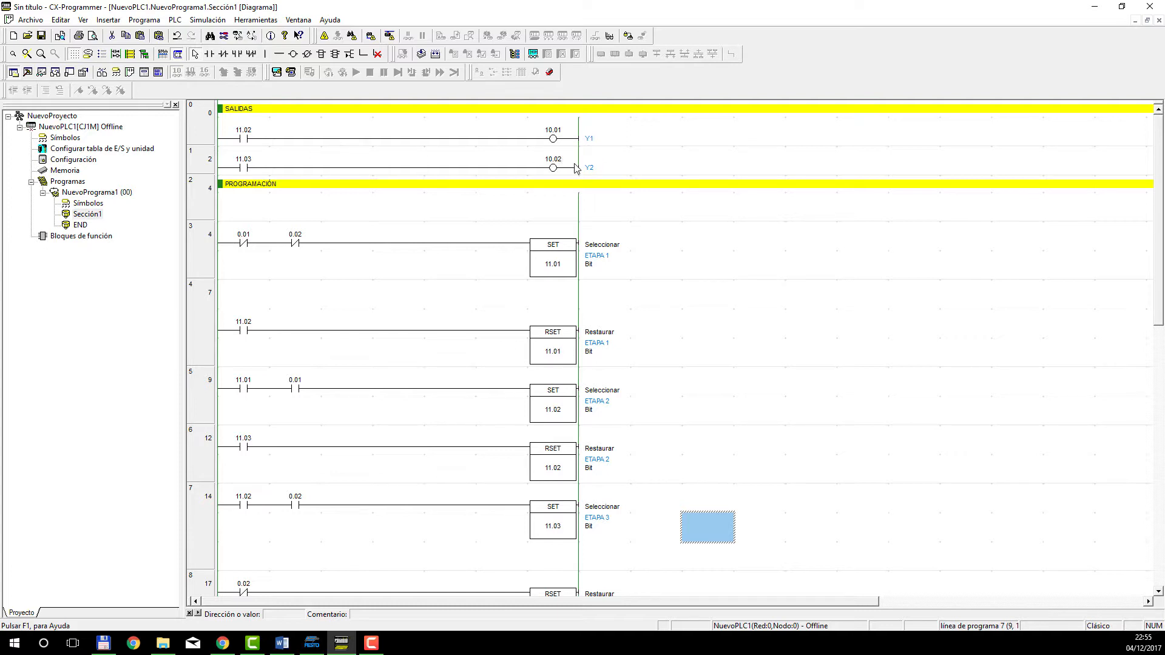
Switch to FluidSIM-P to check the electropneumatic circuit of cylinder A, then minimize its window.
click(311, 644)
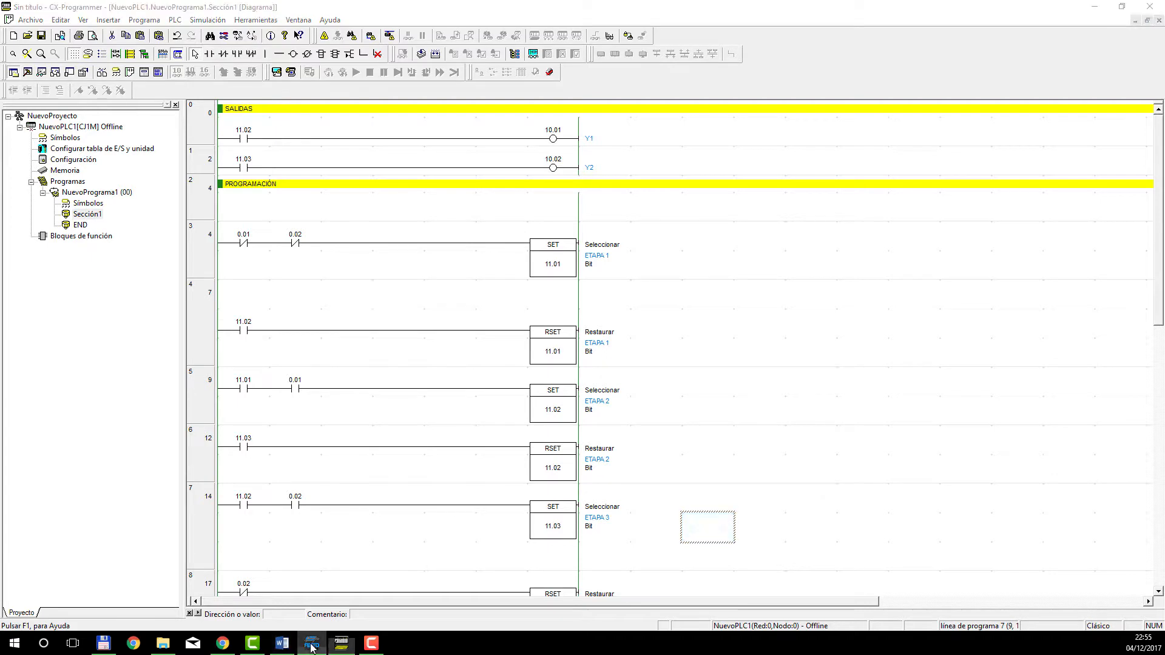
scroll(601, 358, up, 5)
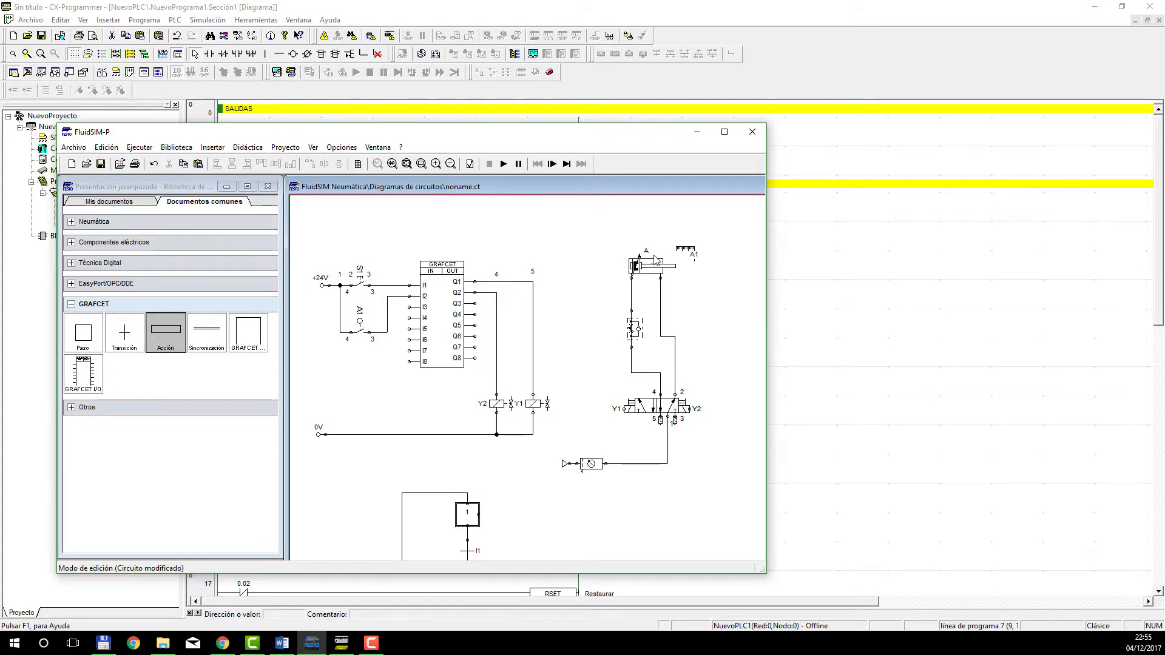
click(697, 132)
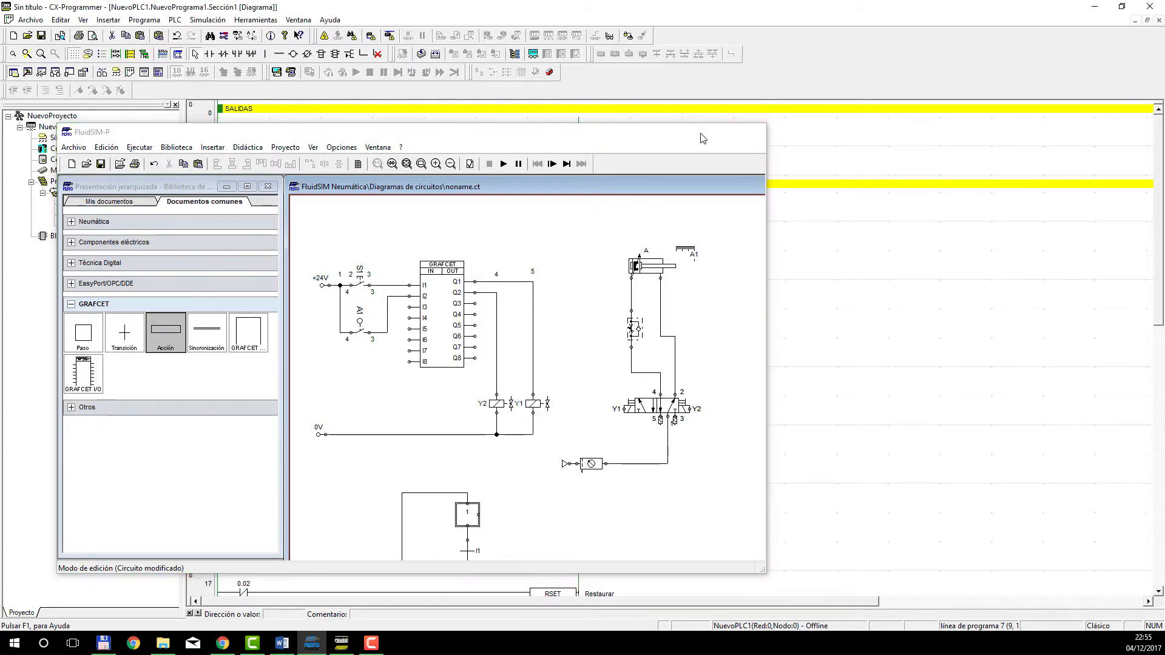
scroll(452, 261, down, 1)
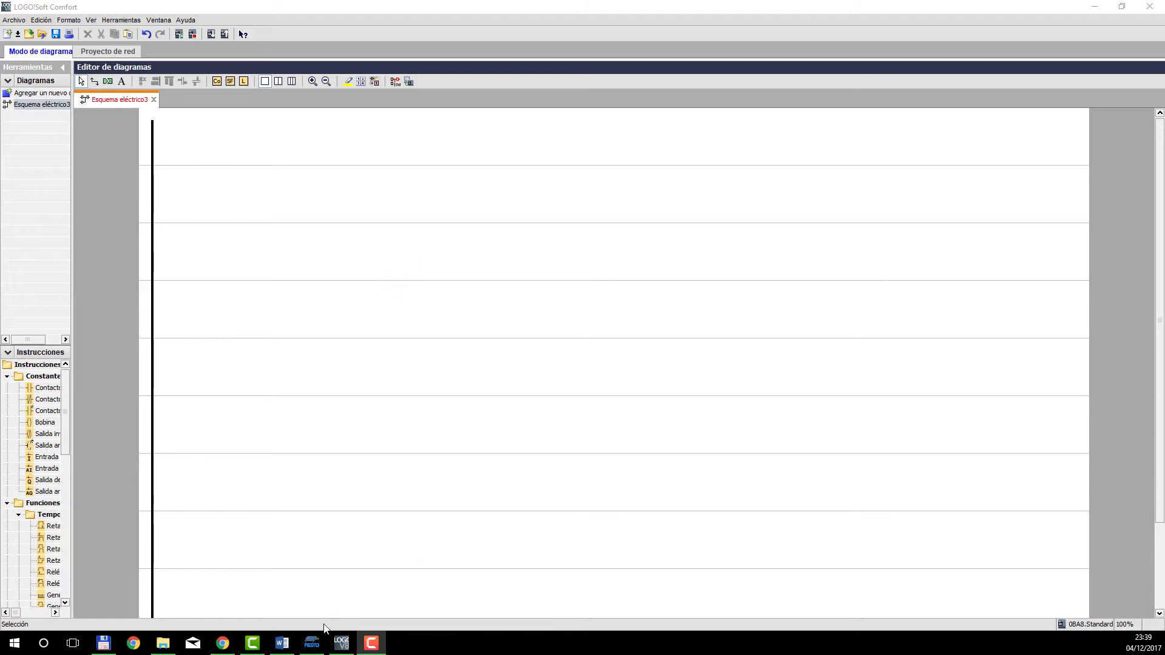
Switch from LOGO!Soft Comfort to FluidSIM-P and examine the three-step GRAFCET's transitions and actions below the circuit.
click(312, 643)
scroll(510, 350, down, 3)
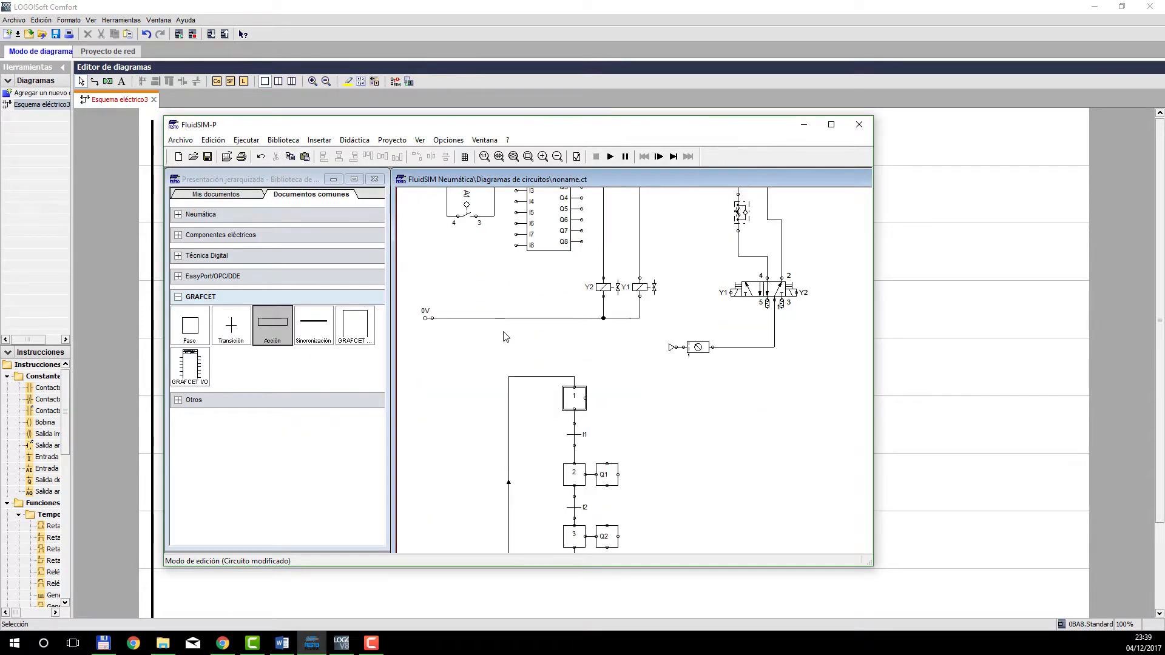
scroll(503, 337, down, 1)
scroll(504, 337, down, 2)
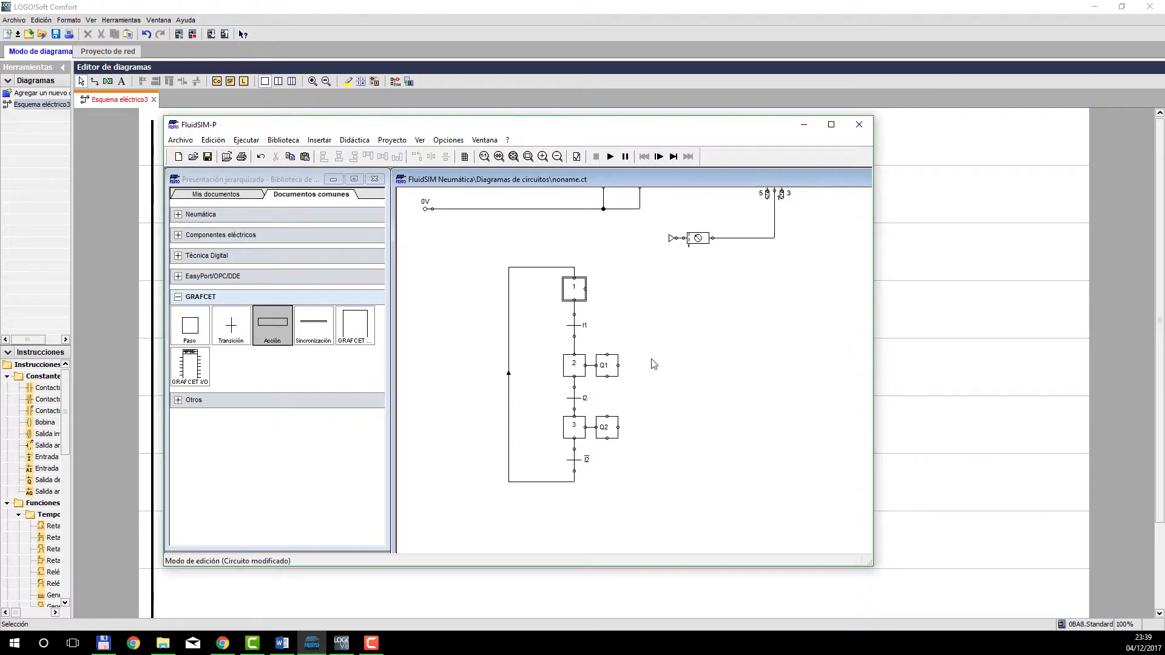
scroll(619, 370, up, 2)
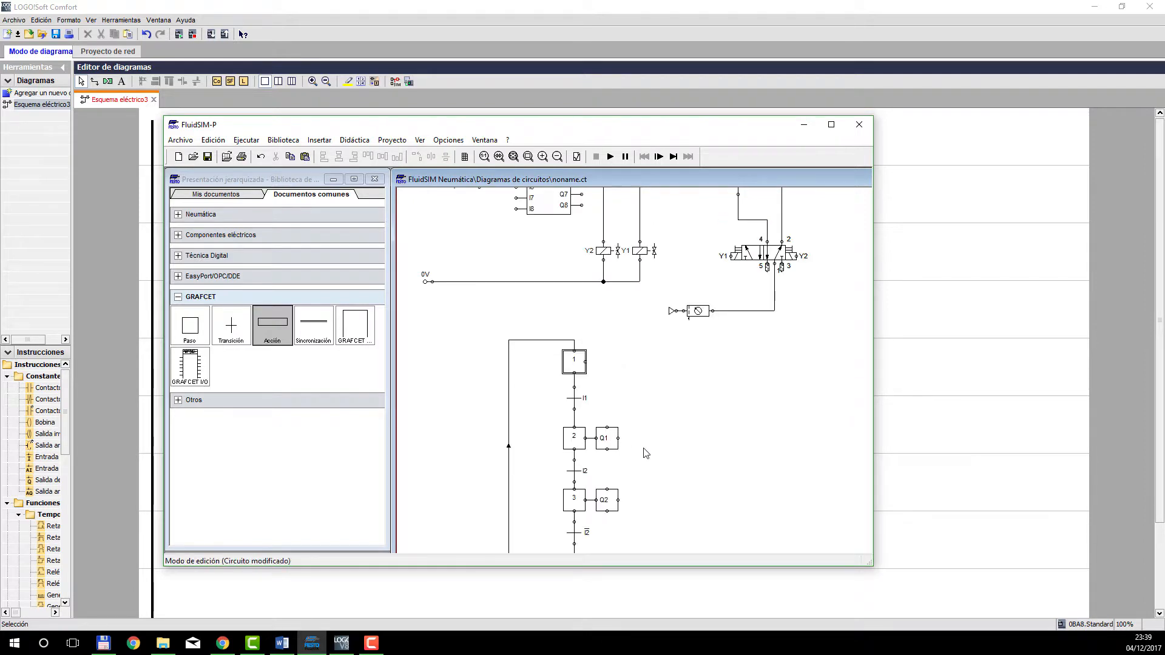
scroll(646, 454, up, 1)
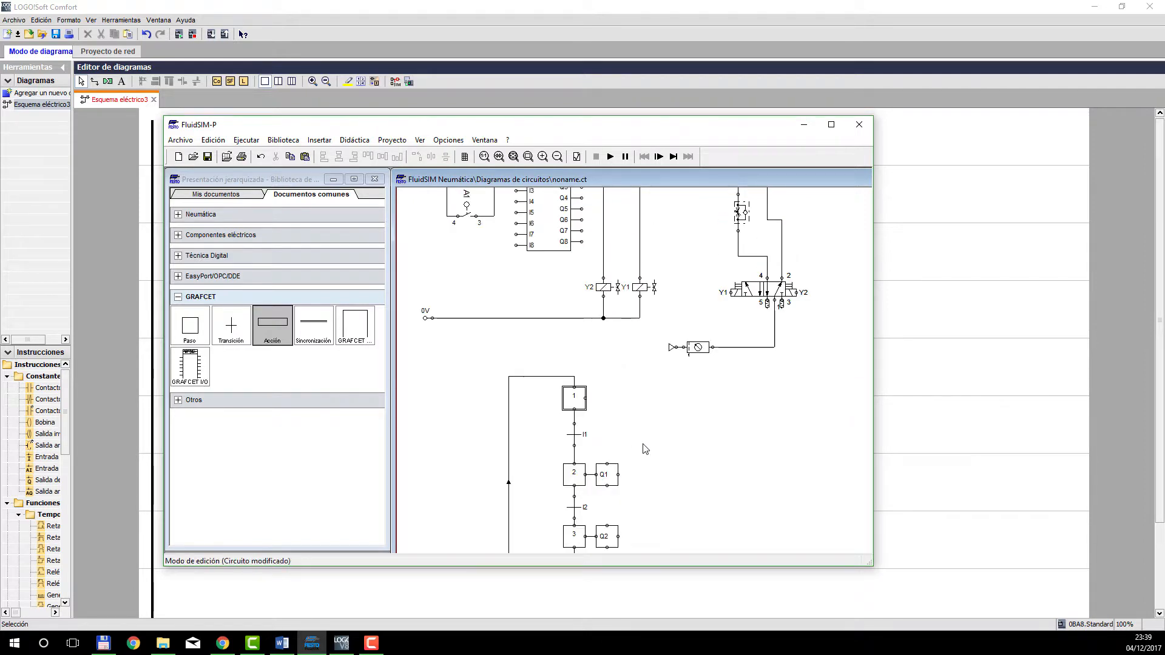
scroll(646, 446, down, 1)
scroll(647, 442, down, 1)
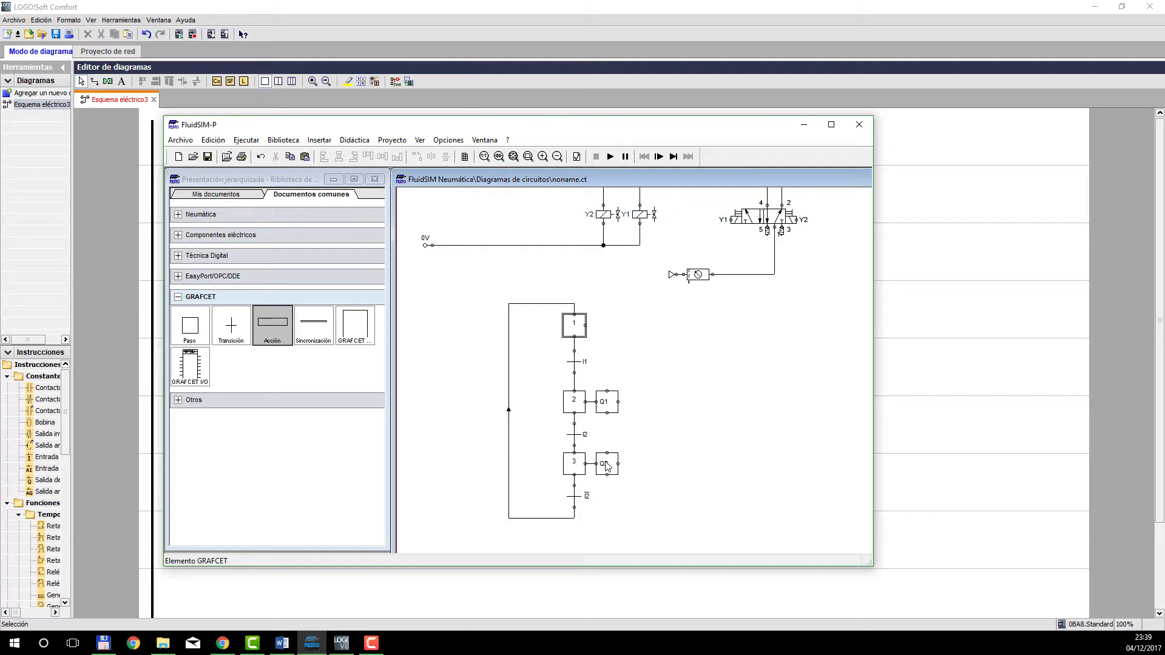
scroll(625, 464, down, 2)
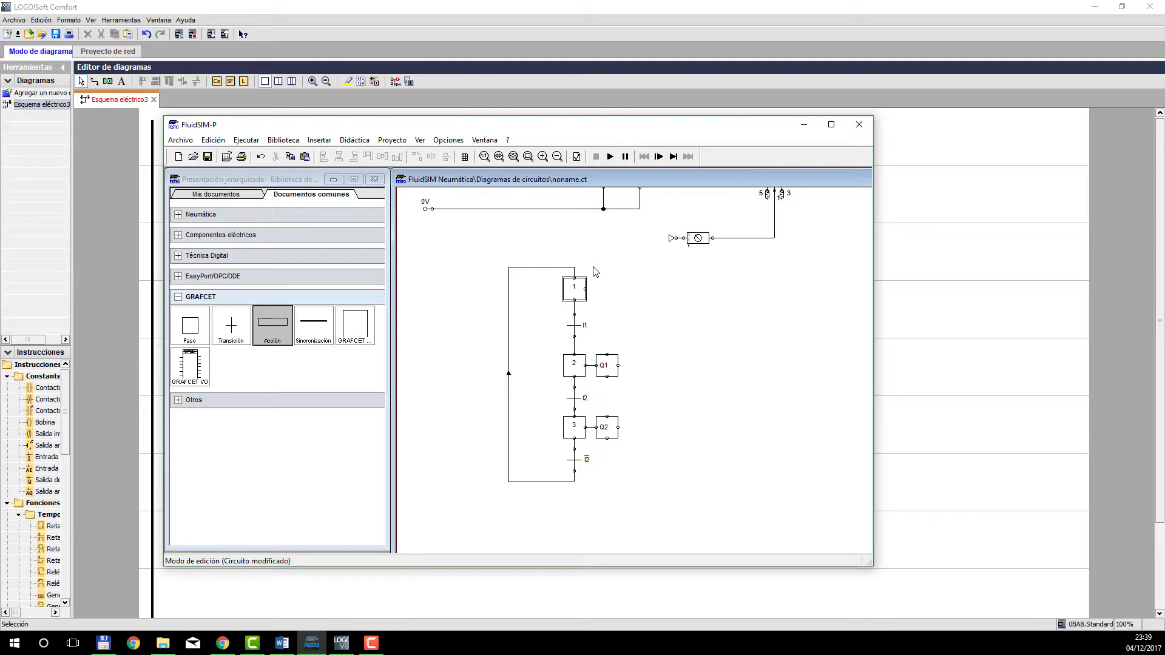
Return to LOGO!Soft Comfort by minimizing FluidSIM-P, and place three coils one below another in the empty ladder diagram.
click(804, 126)
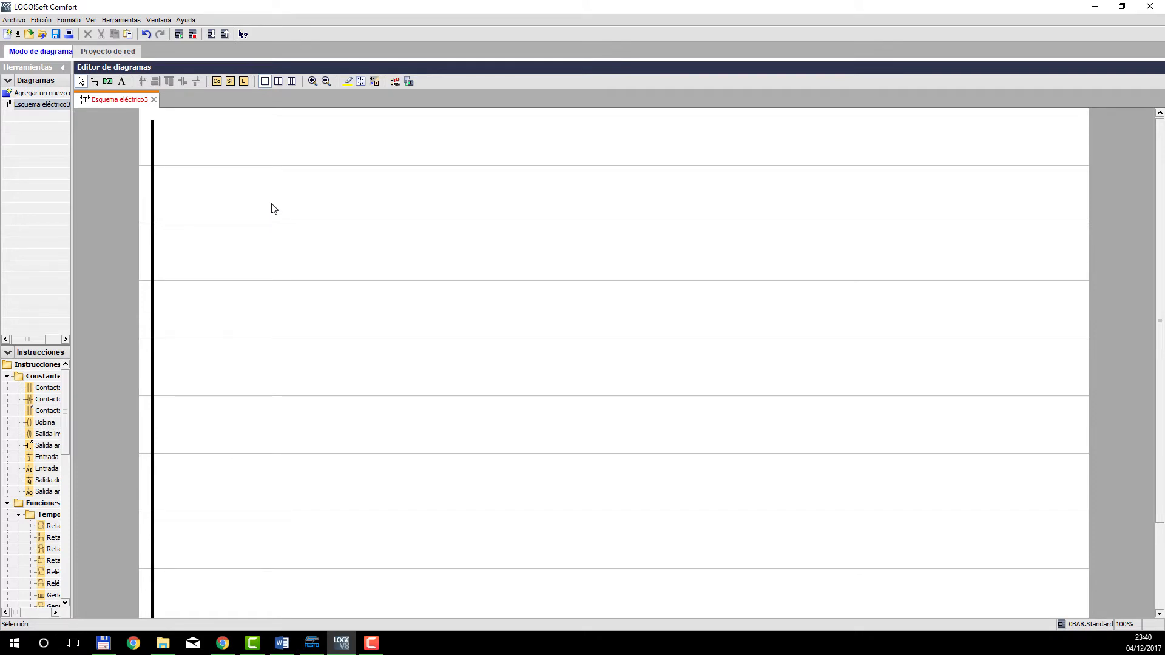
click(216, 81)
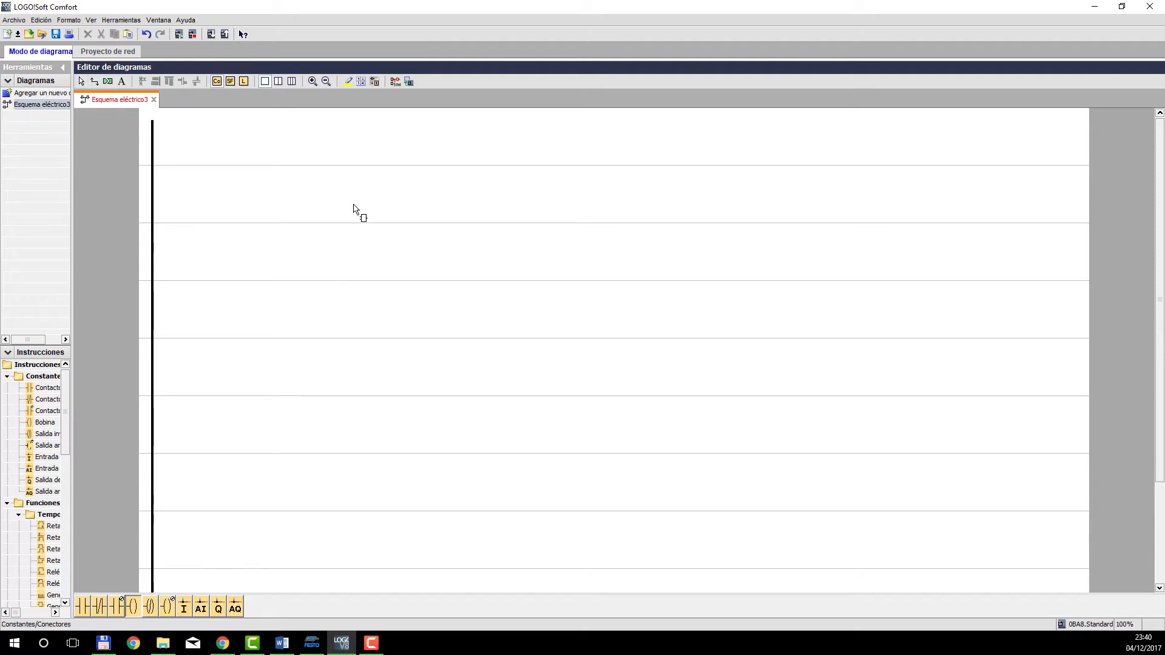
click(400, 193)
click(394, 251)
click(388, 310)
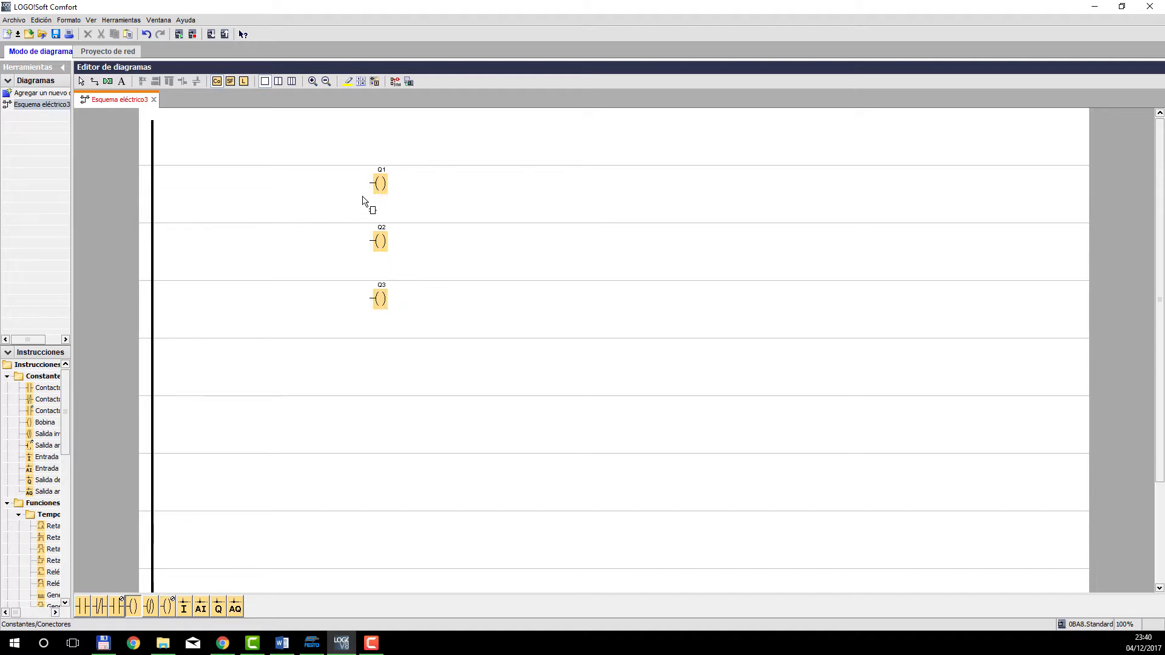
key(Escape)
Assign the three coils to markers M1, M2 and M3 in descending order, and move them together farther from the power rail.
double_click(383, 182)
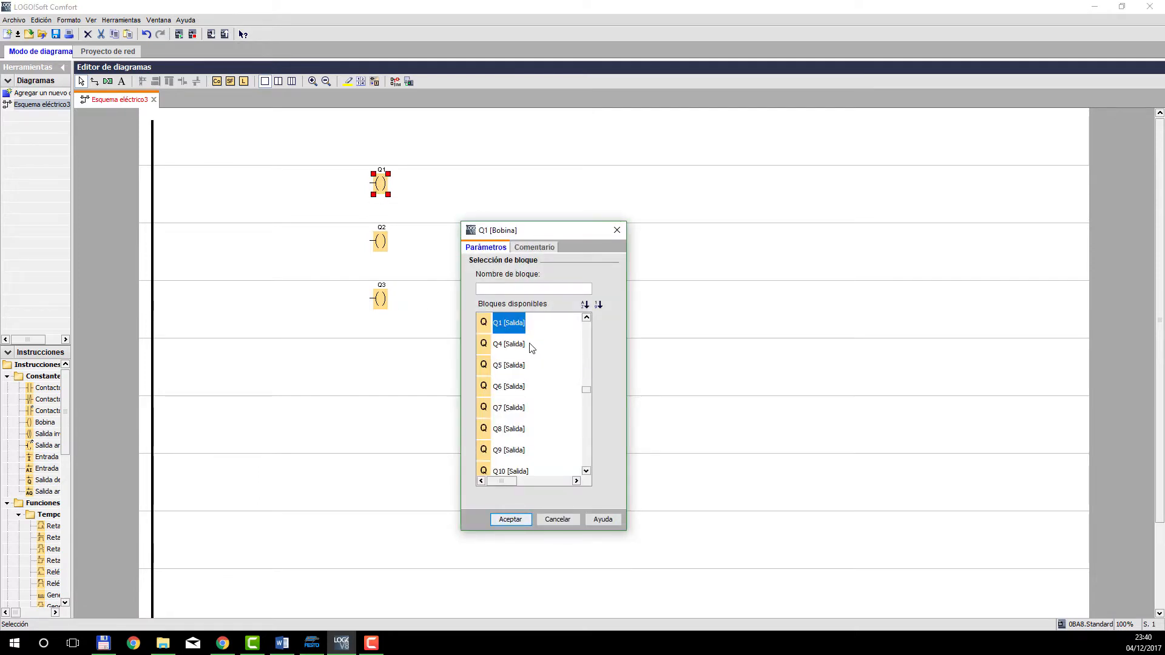
text(M)
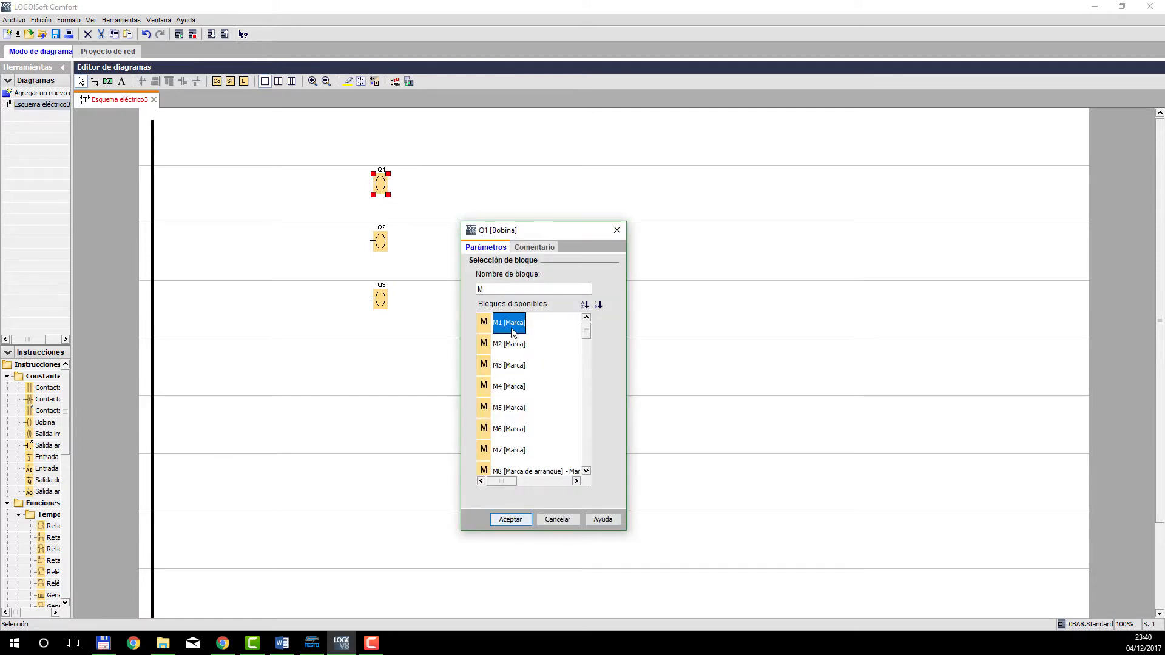
click(510, 520)
click(382, 242)
double_click(383, 244)
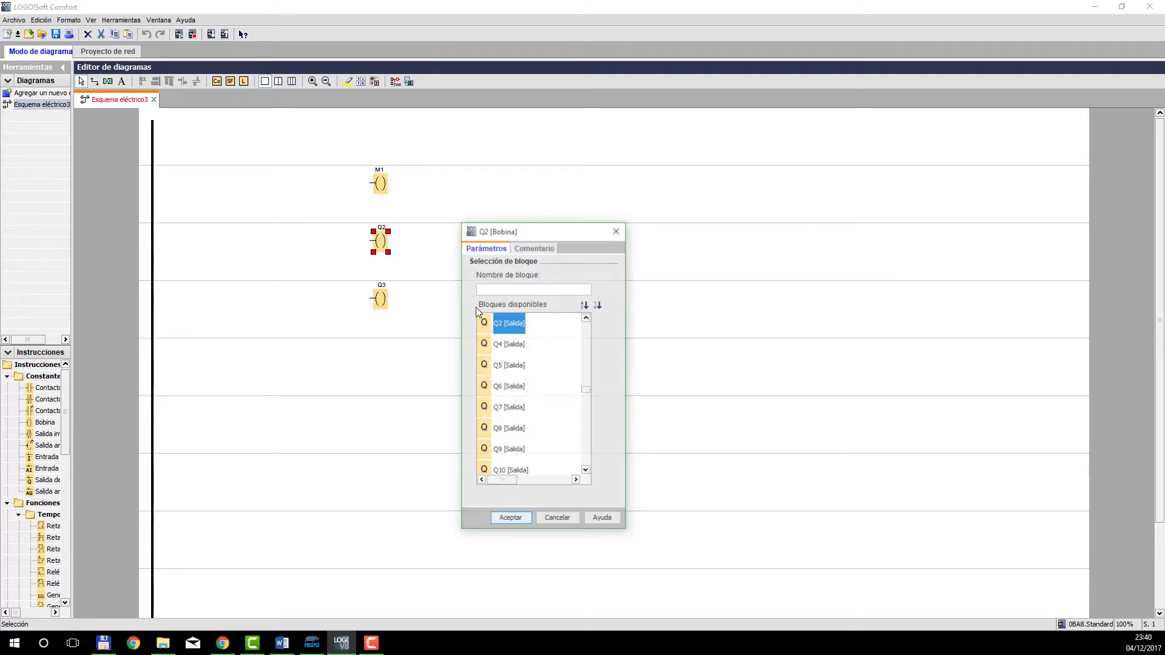
text(M)
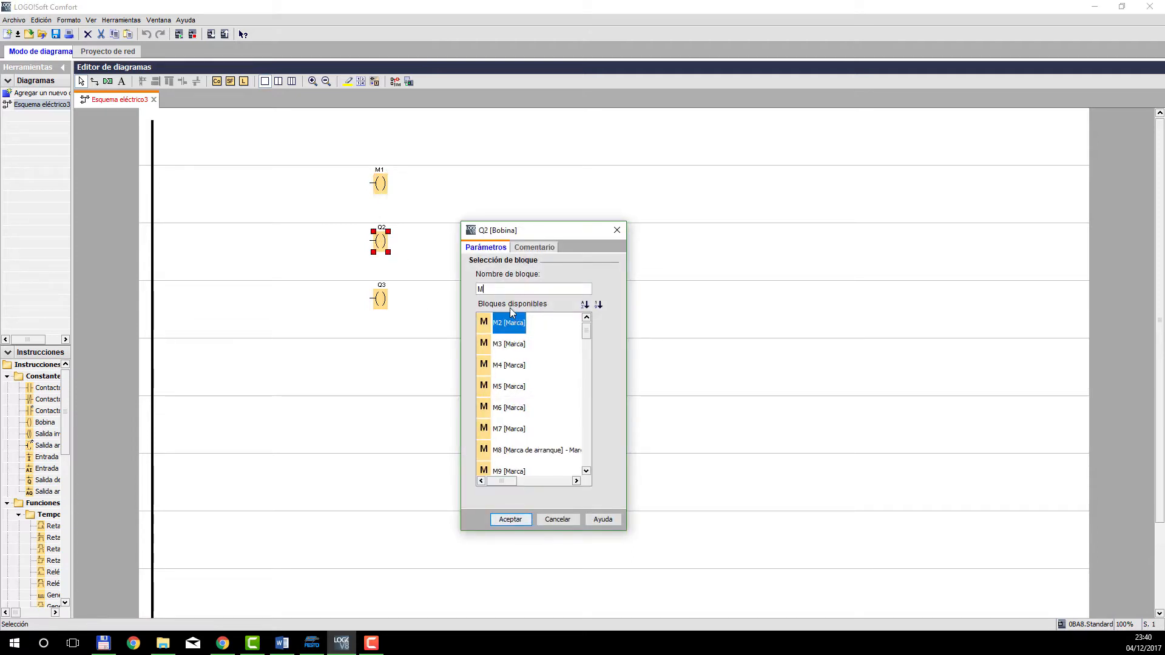
click(520, 520)
double_click(378, 294)
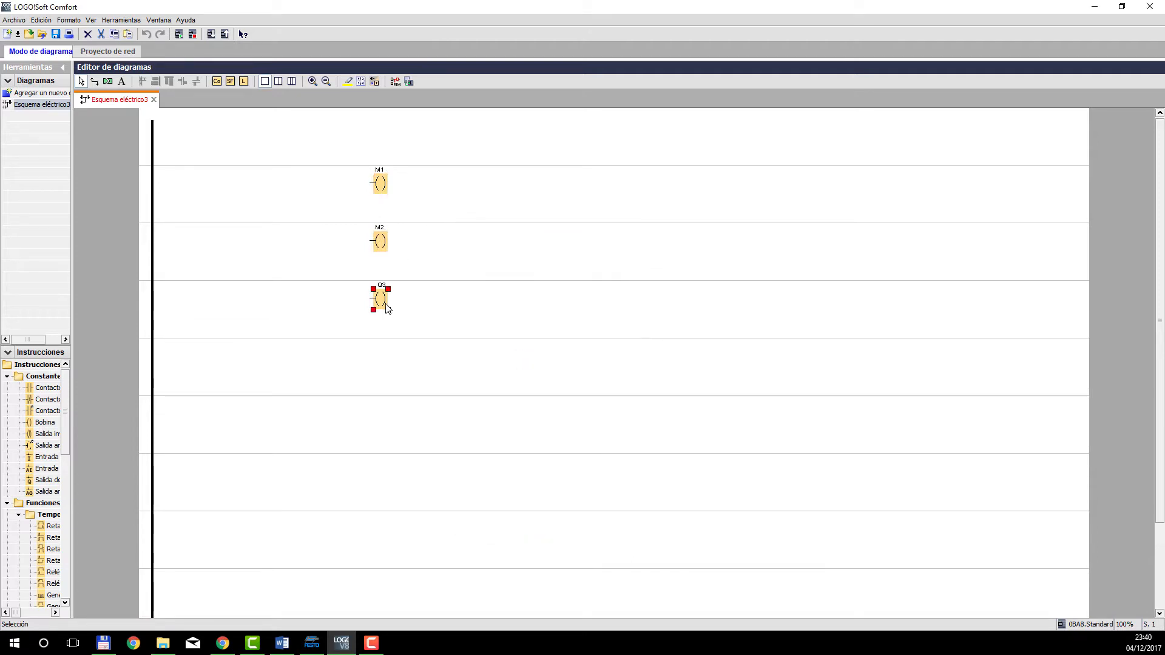
text(M)
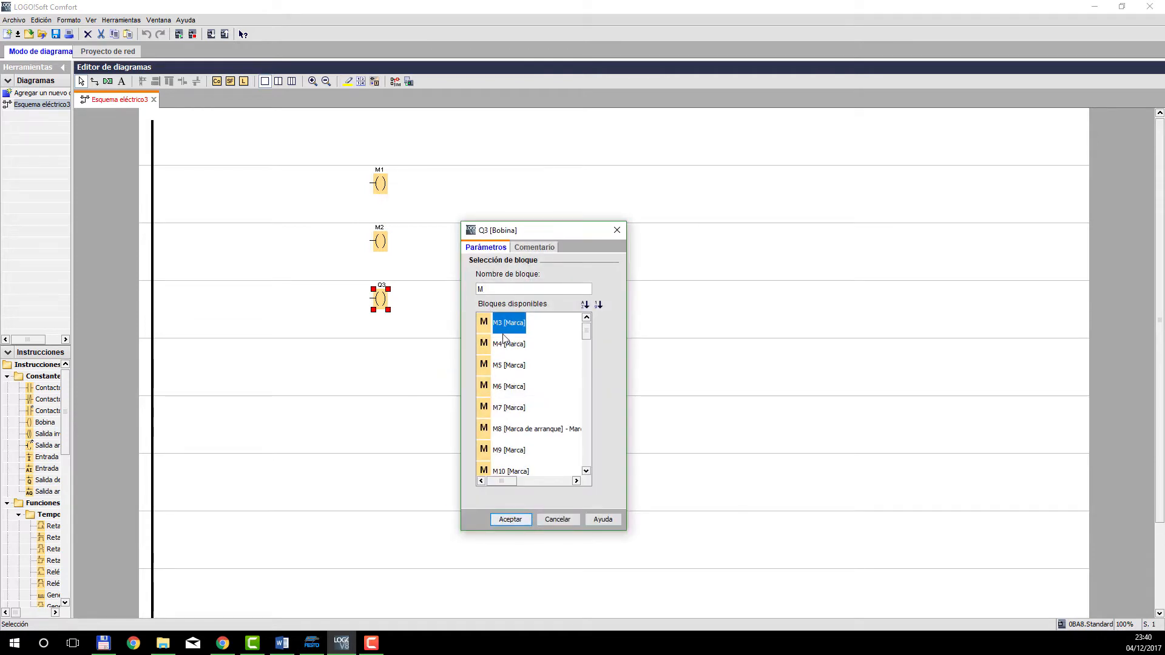
click(516, 519)
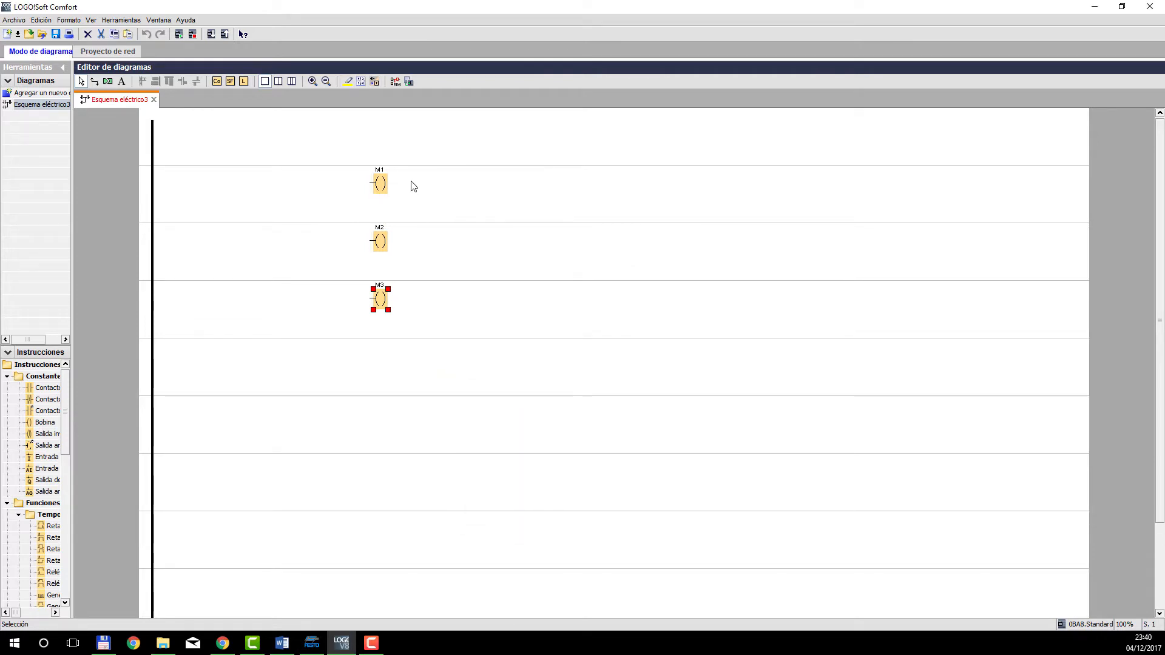
drag(416, 163, 428, 309)
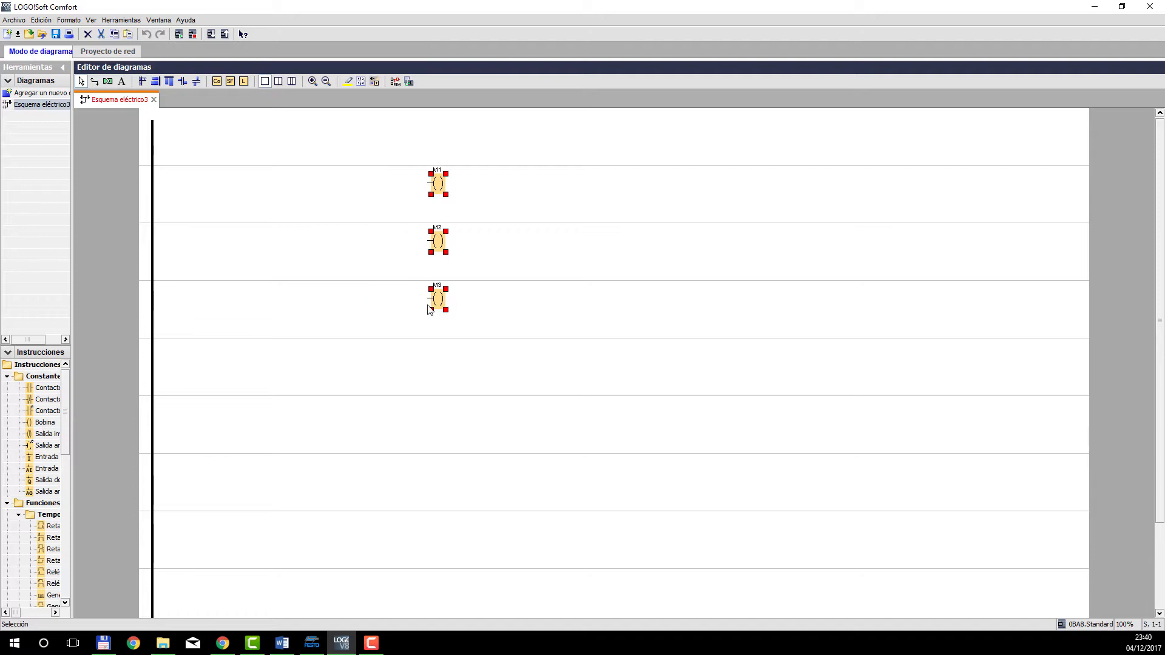
click(389, 311)
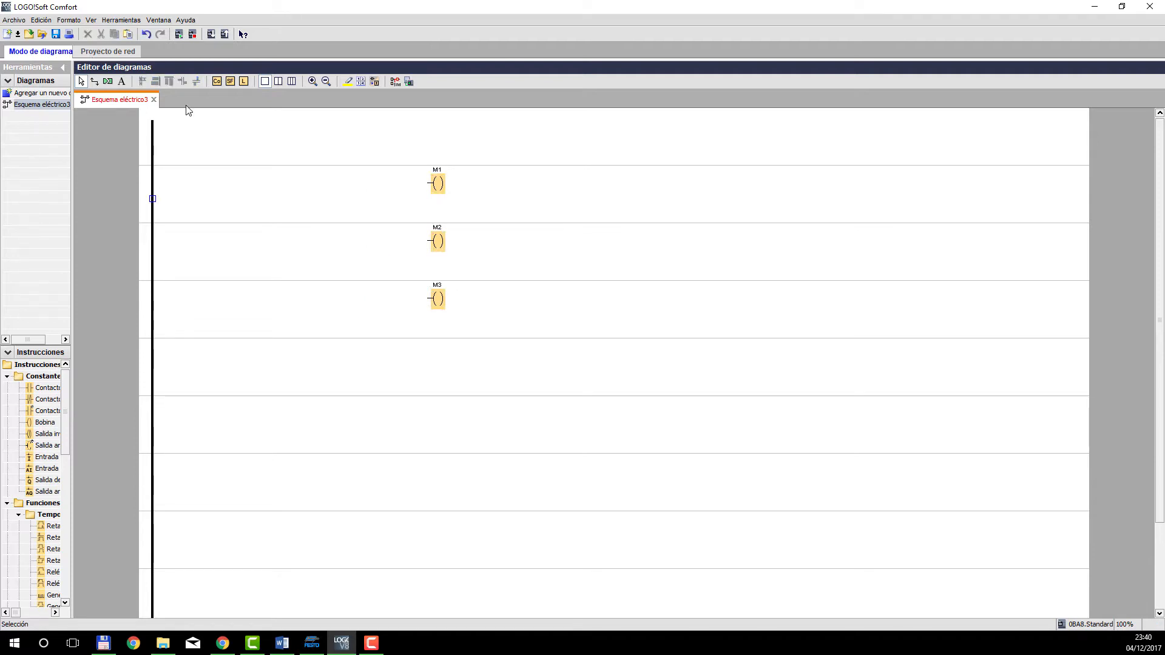
Place a normally closed contact for input I2 near the power rail on coil M1's row.
click(216, 81)
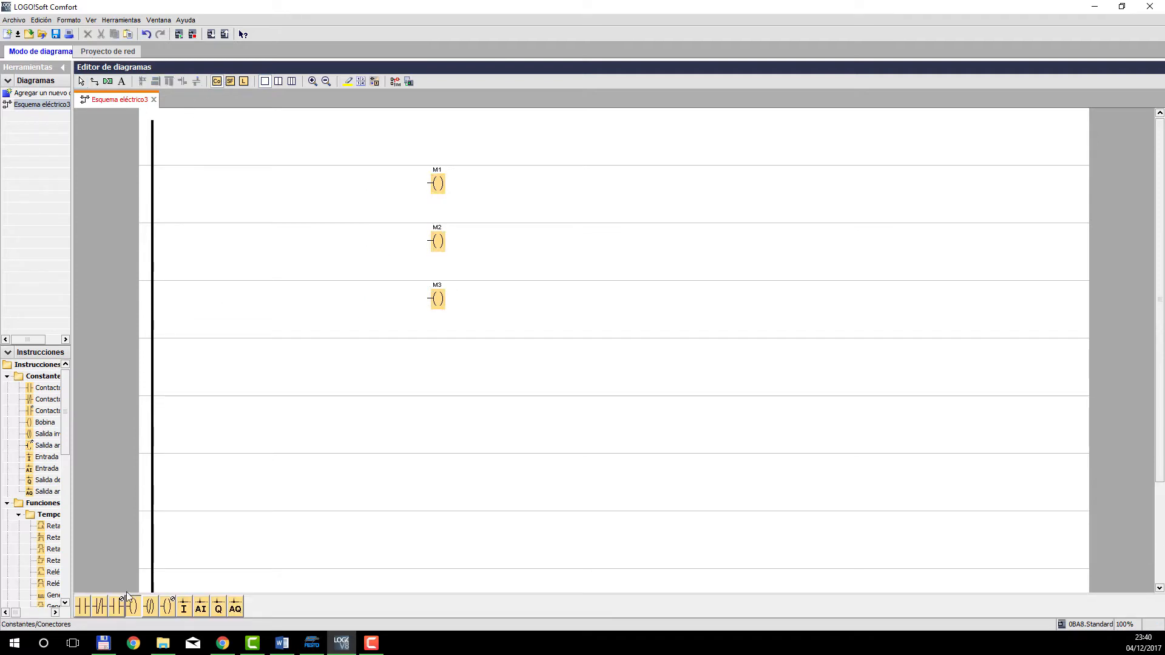
click(101, 608)
click(217, 194)
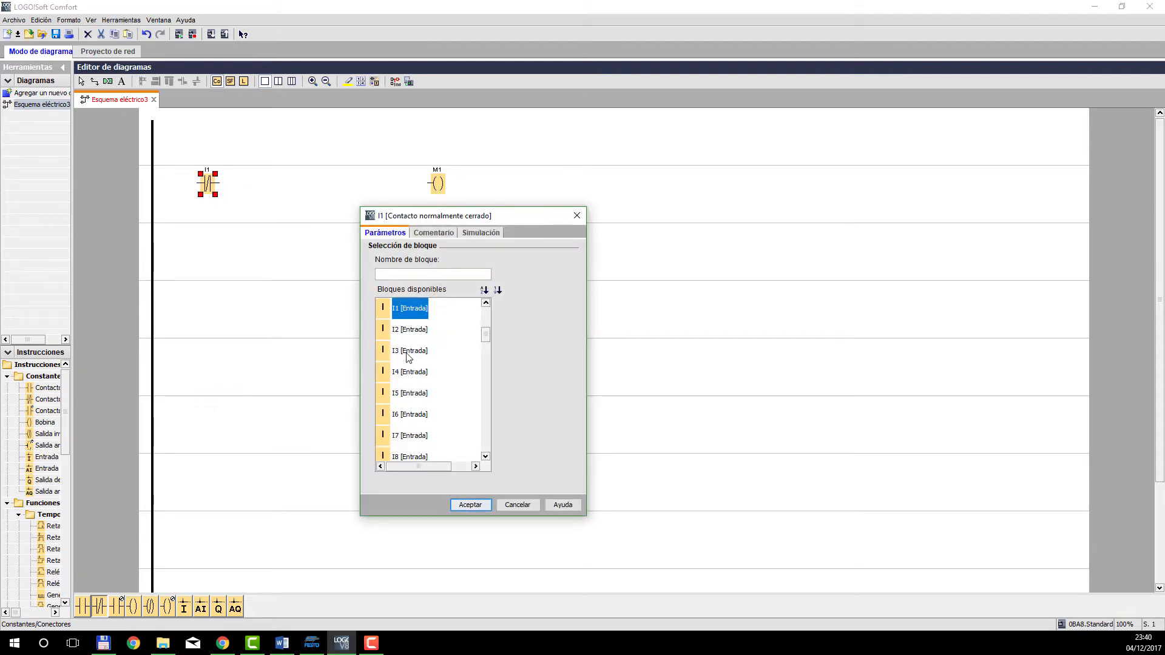
click(413, 332)
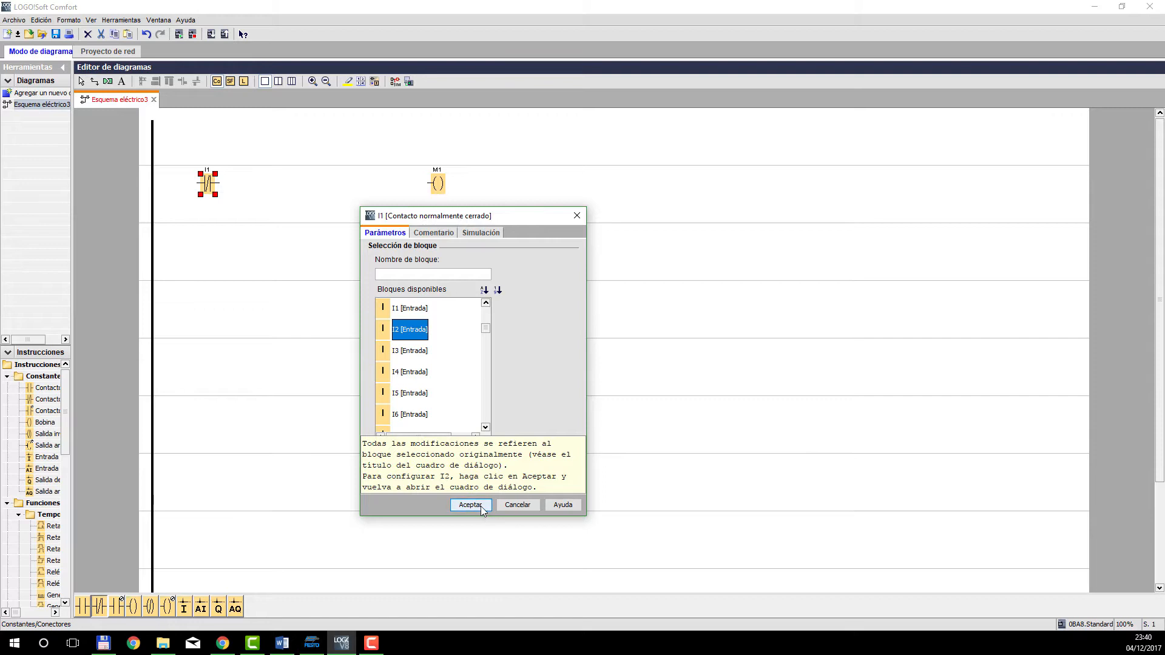
click(479, 506)
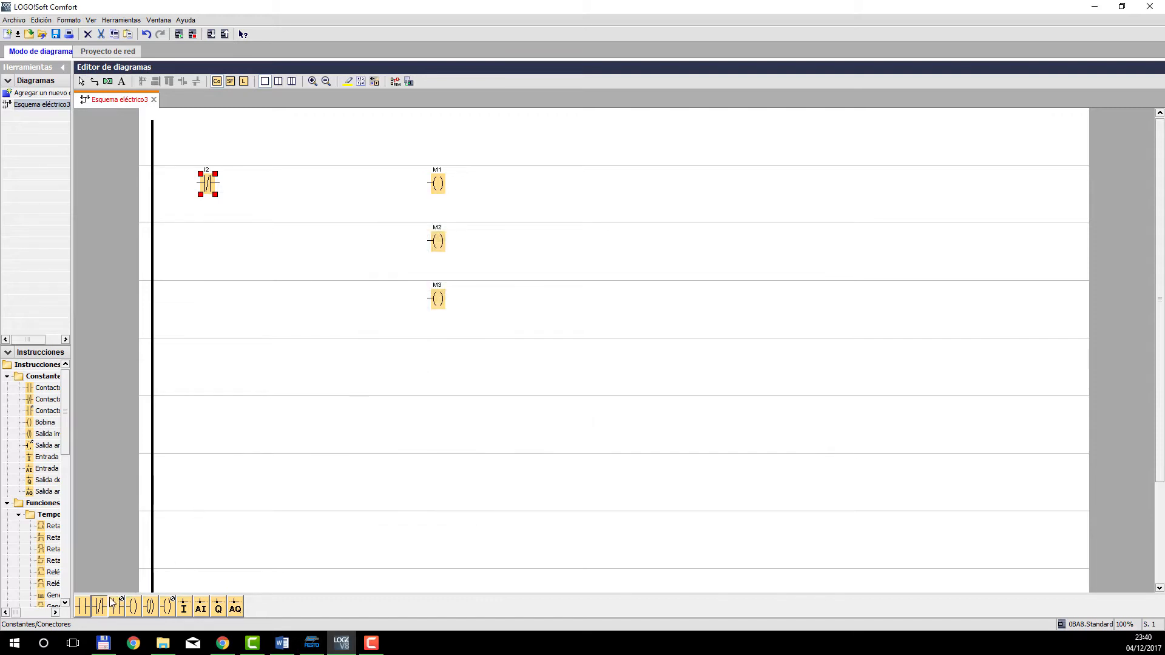
Add a normally closed contact M2 after I2, and wire the row from the power rail through both contacts to coil M1.
click(256, 191)
click(256, 192)
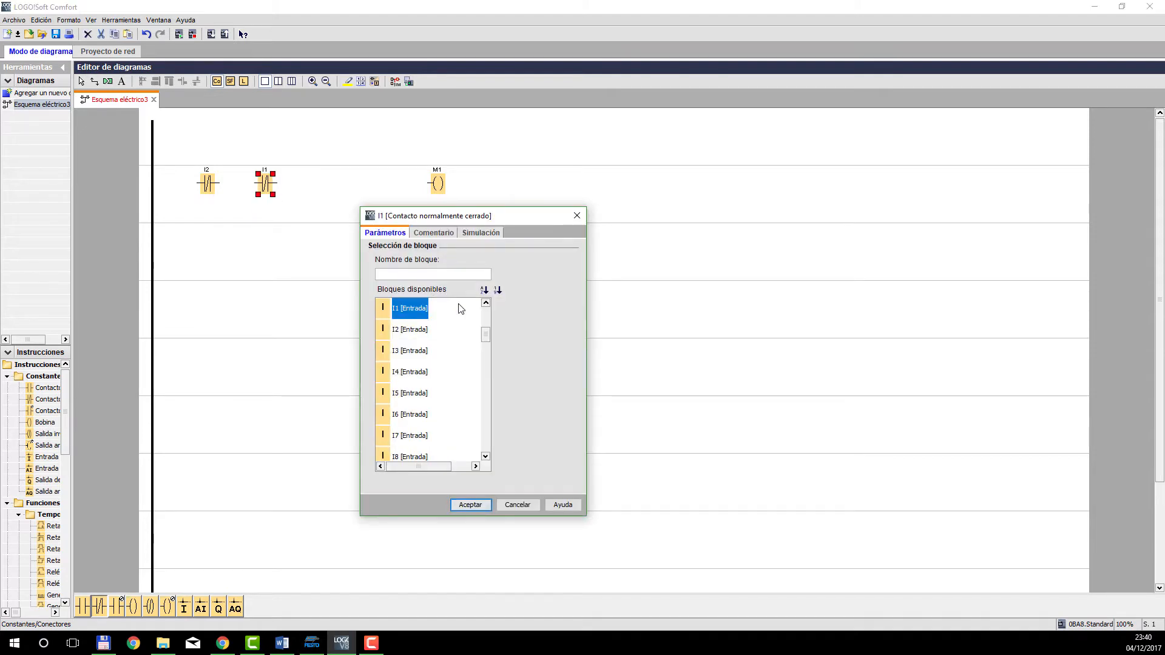
click(443, 275)
text(M)
click(411, 329)
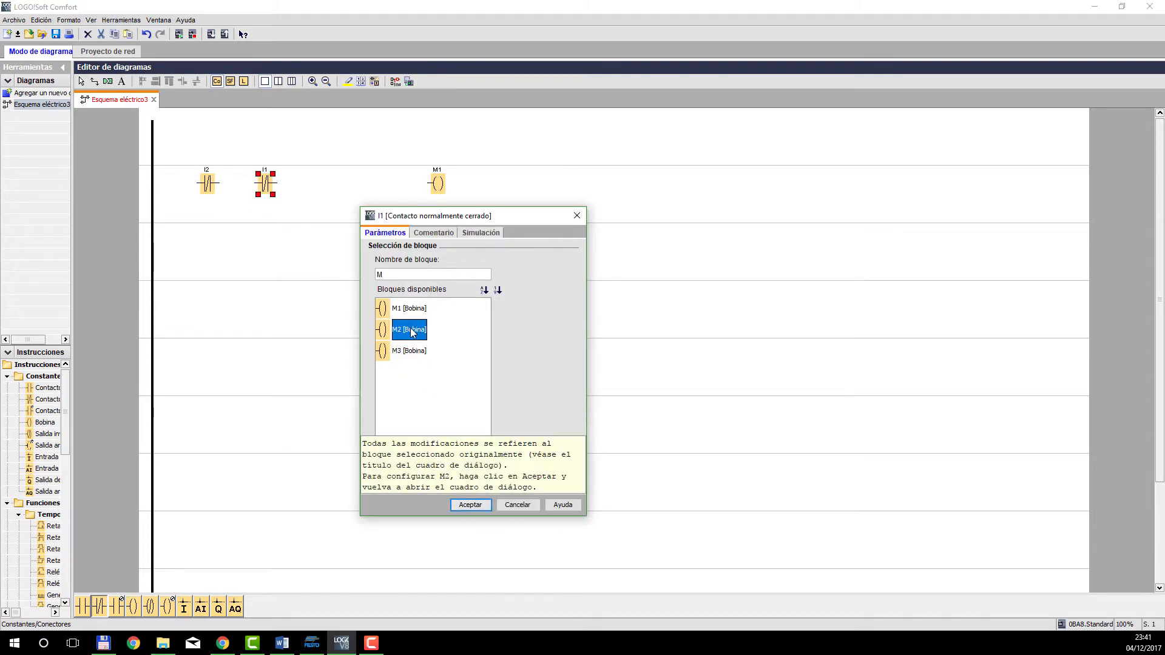
click(471, 505)
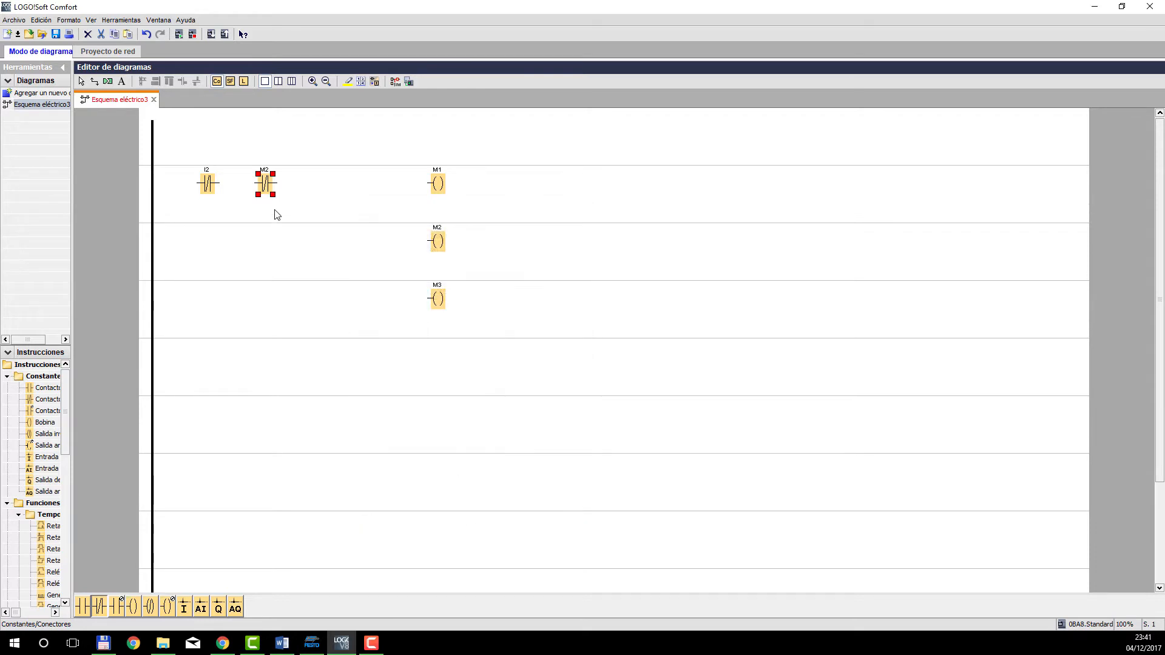
drag(254, 183, 153, 183)
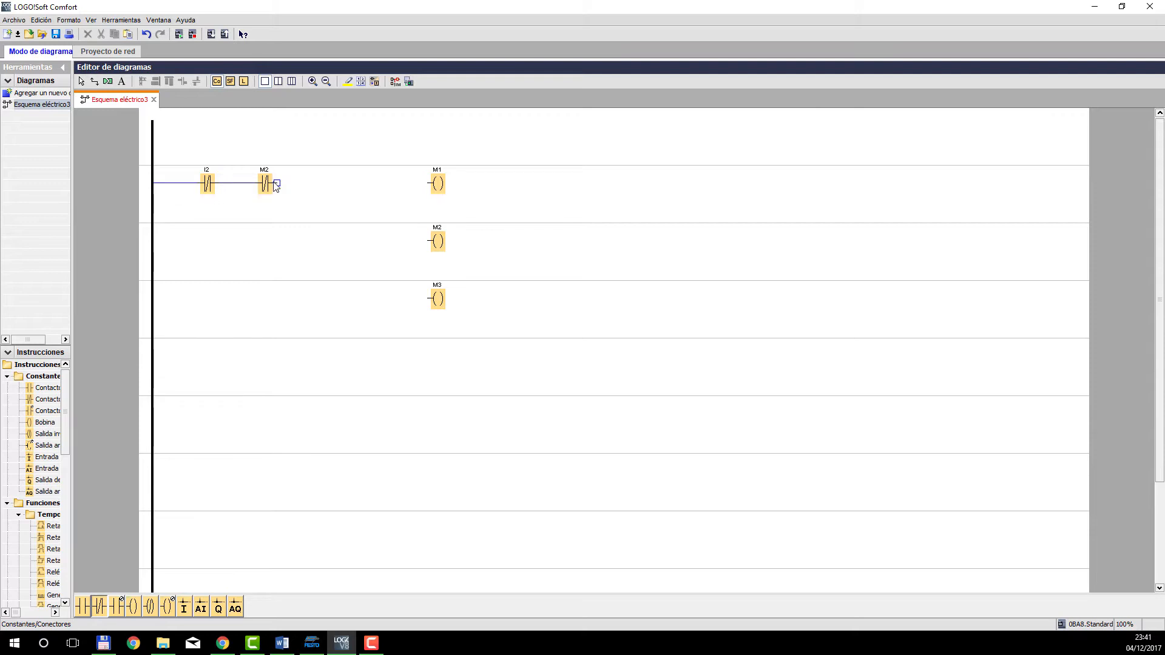
drag(276, 183, 429, 183)
Place two normally open contacts, I1 and M1, side by side on coil M2's row.
click(82, 607)
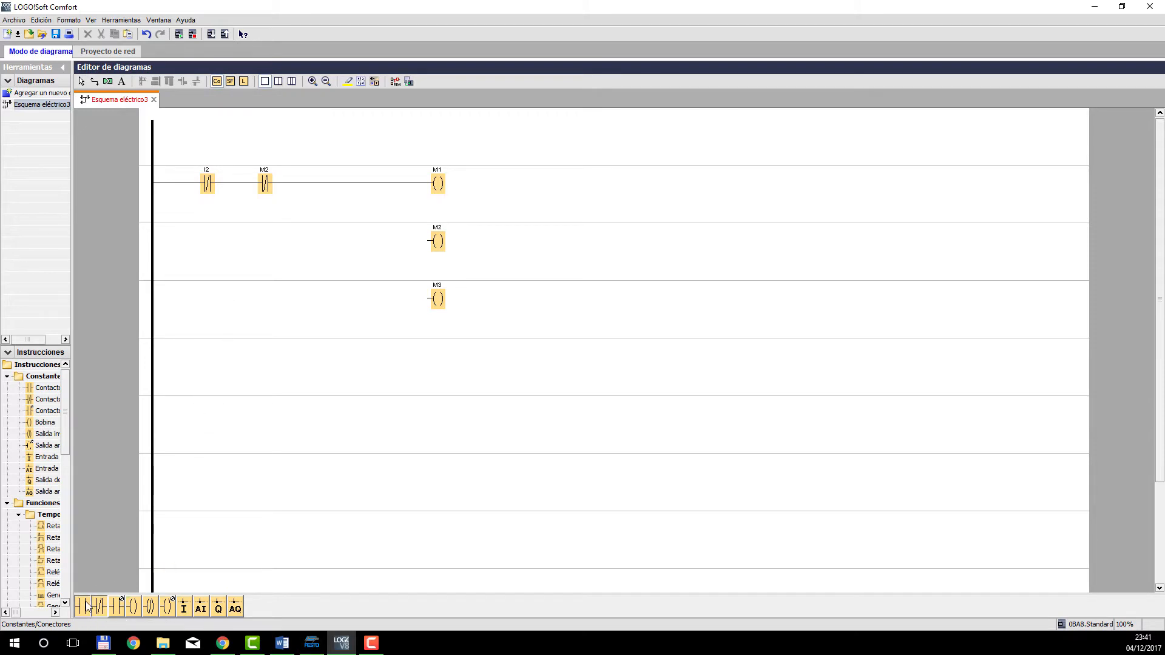
click(210, 249)
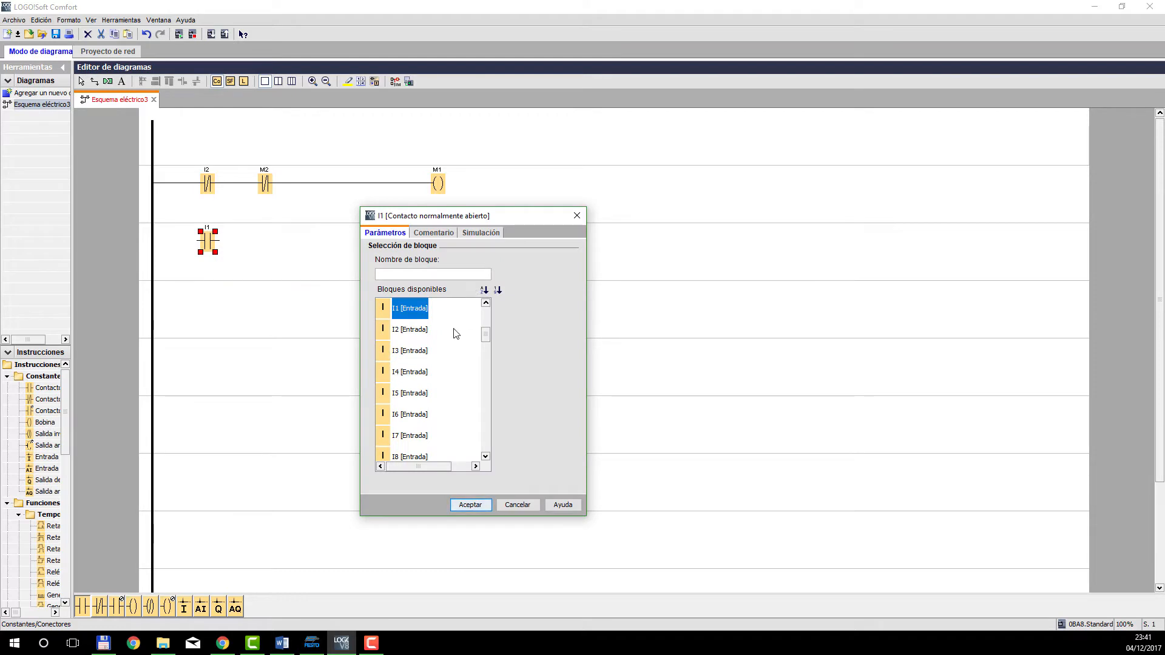
click(471, 506)
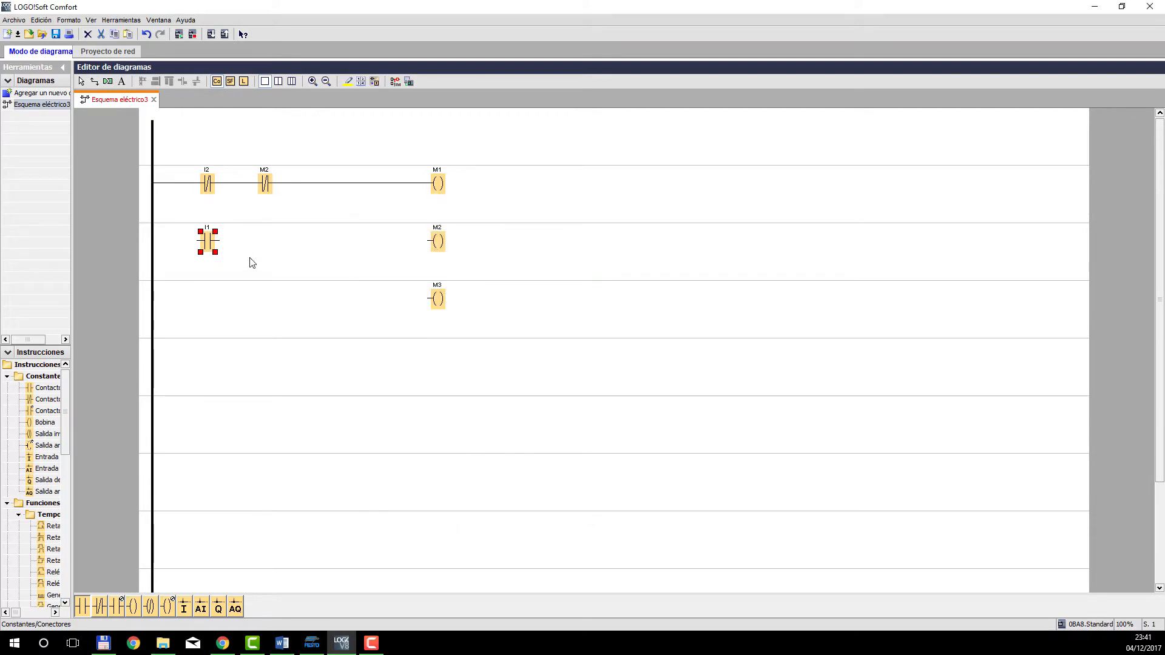
click(266, 242)
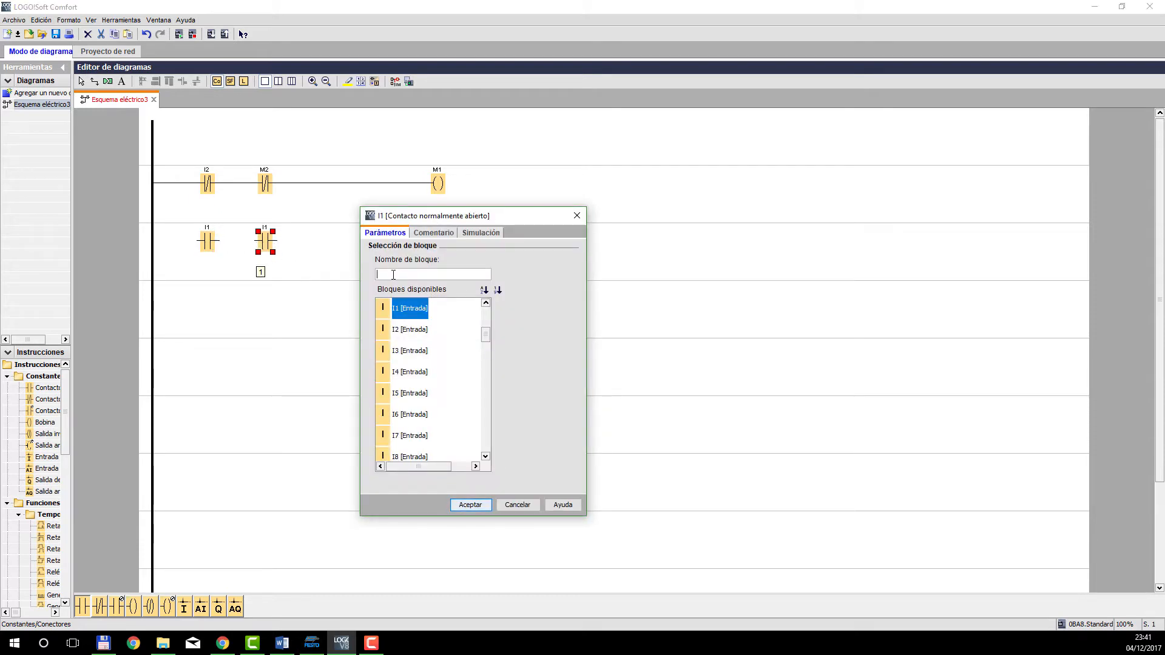
text(M1)
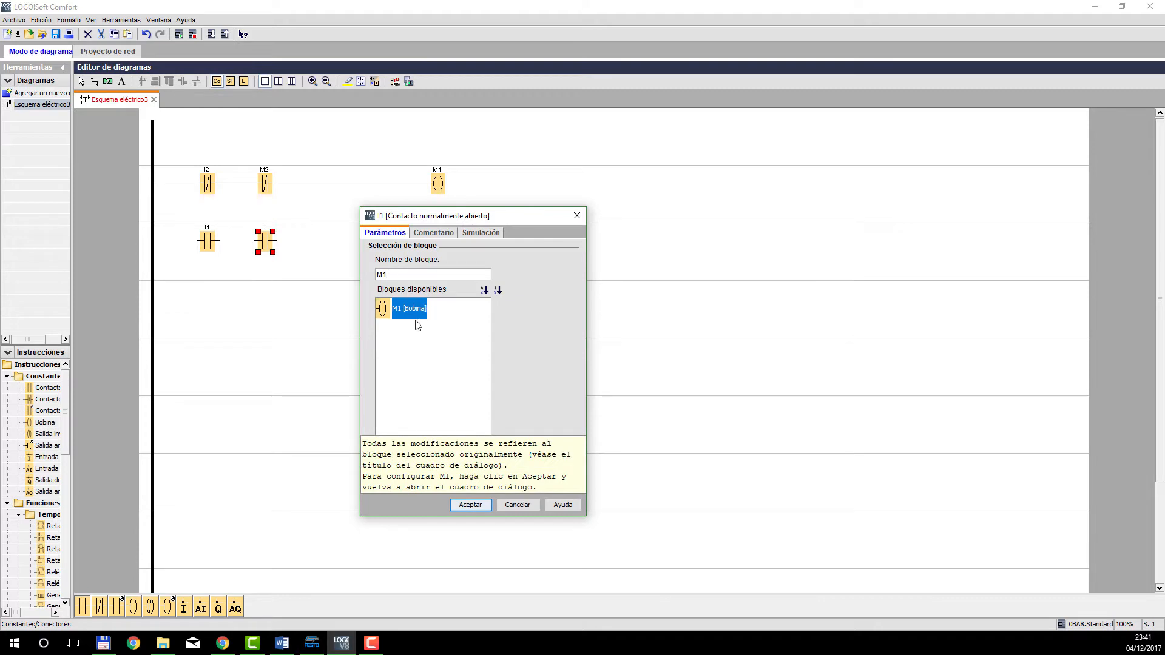
click(471, 506)
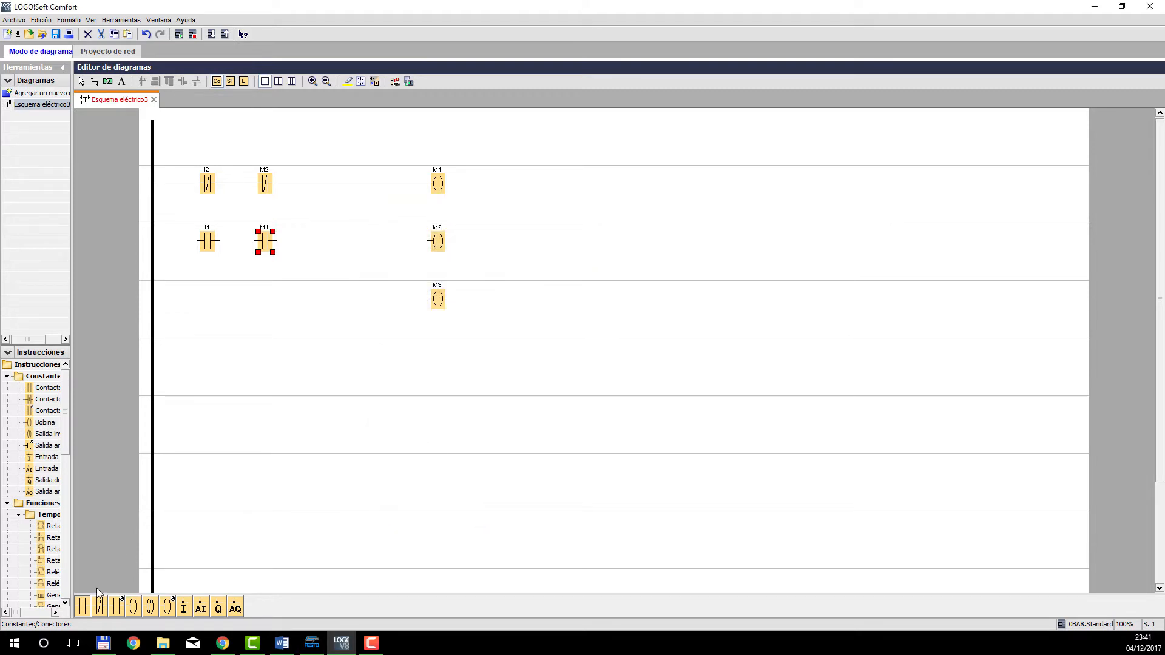
Add a normally closed contact M3 after contact M1, and wire the row from the power rail through all contacts to coil M2.
click(100, 607)
click(368, 244)
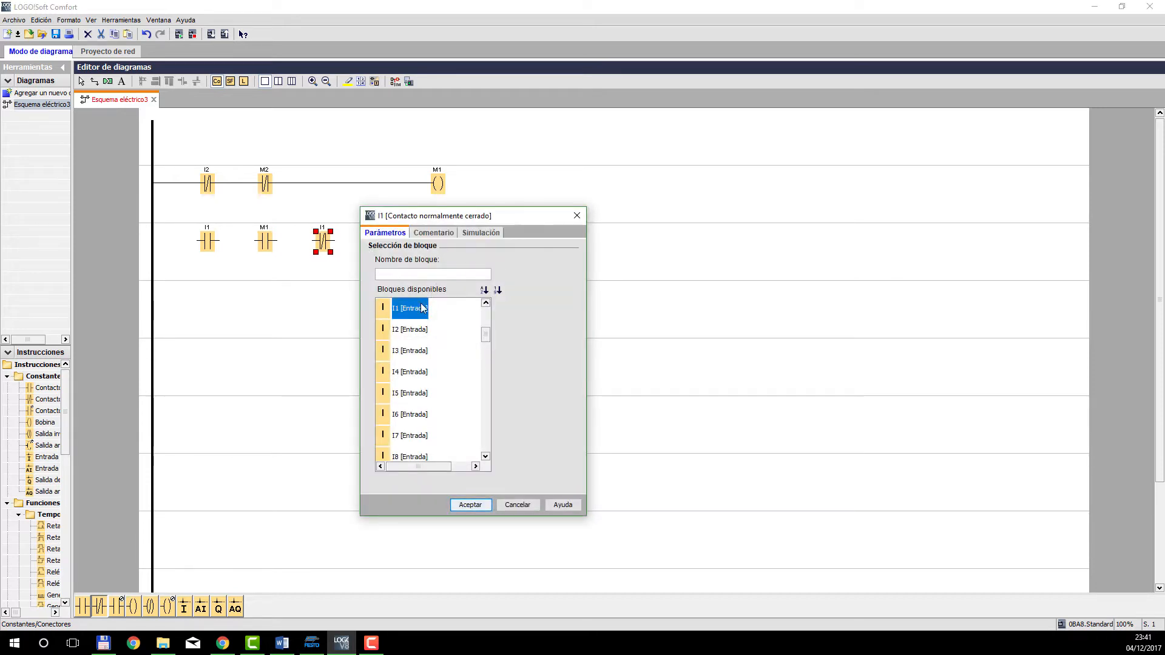
click(416, 274)
text(M3)
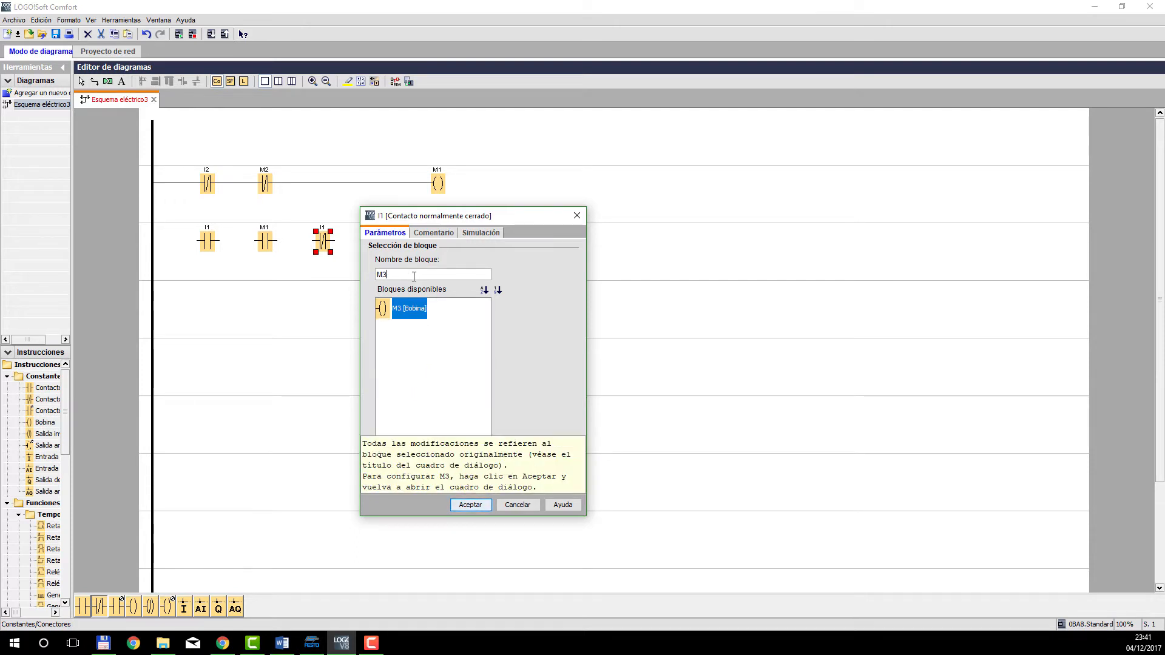
click(466, 504)
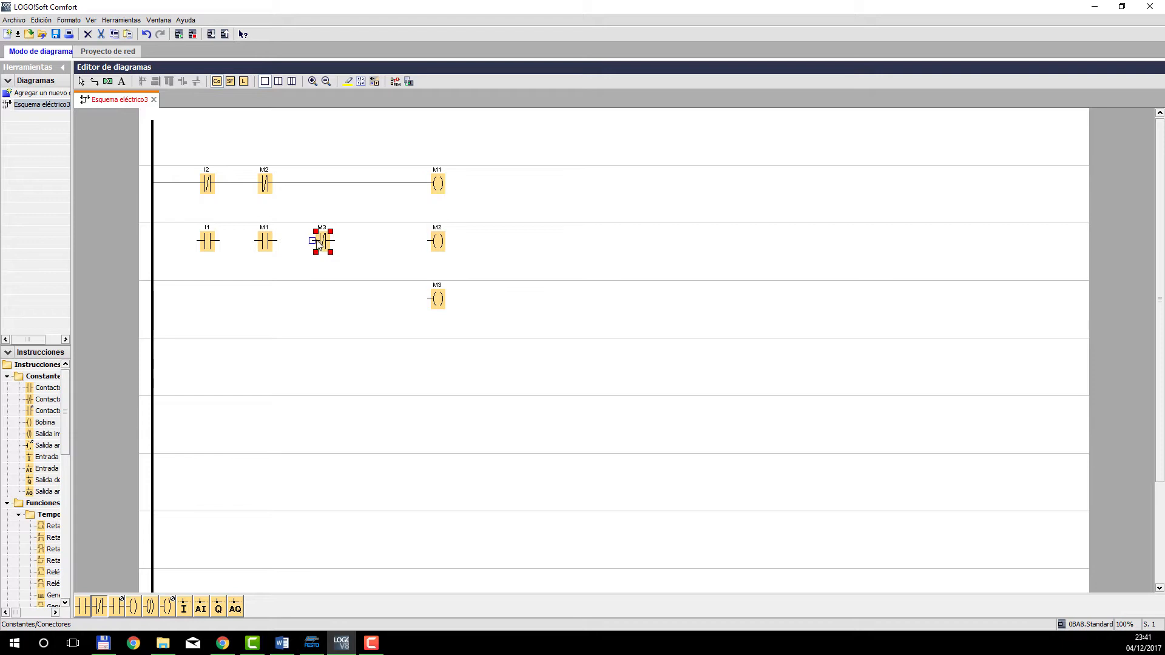
drag(334, 241, 429, 243)
drag(314, 241, 155, 242)
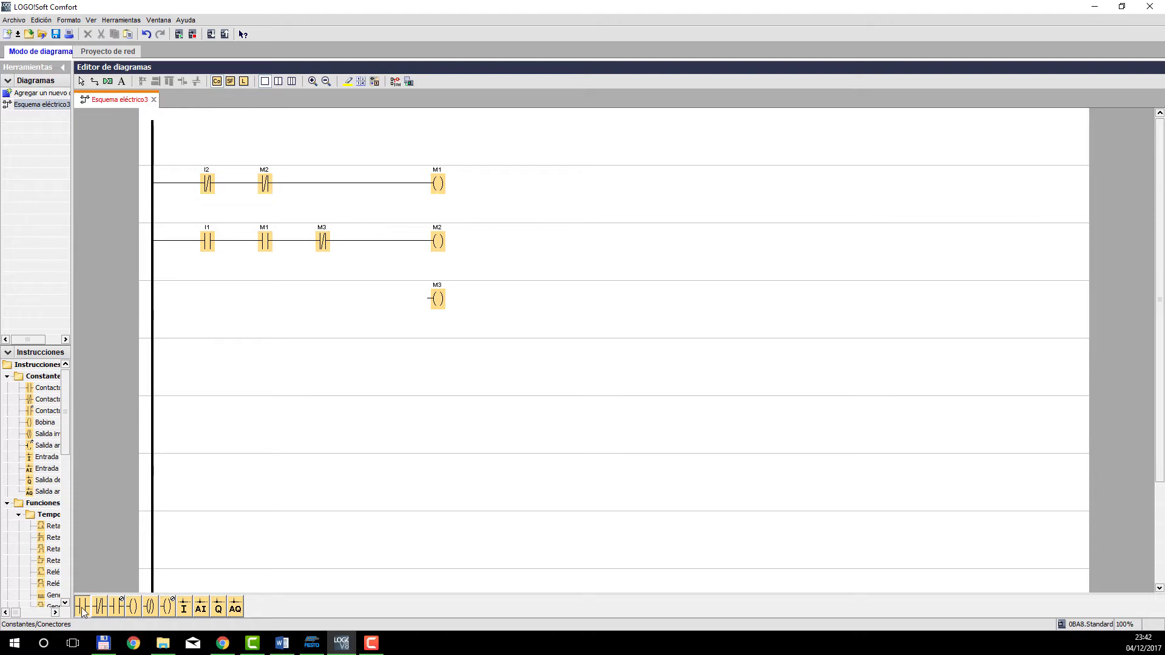
Place a normally open contact M2 below contact I1 and connect its output to the line between contacts M1 and M3.
click(207, 298)
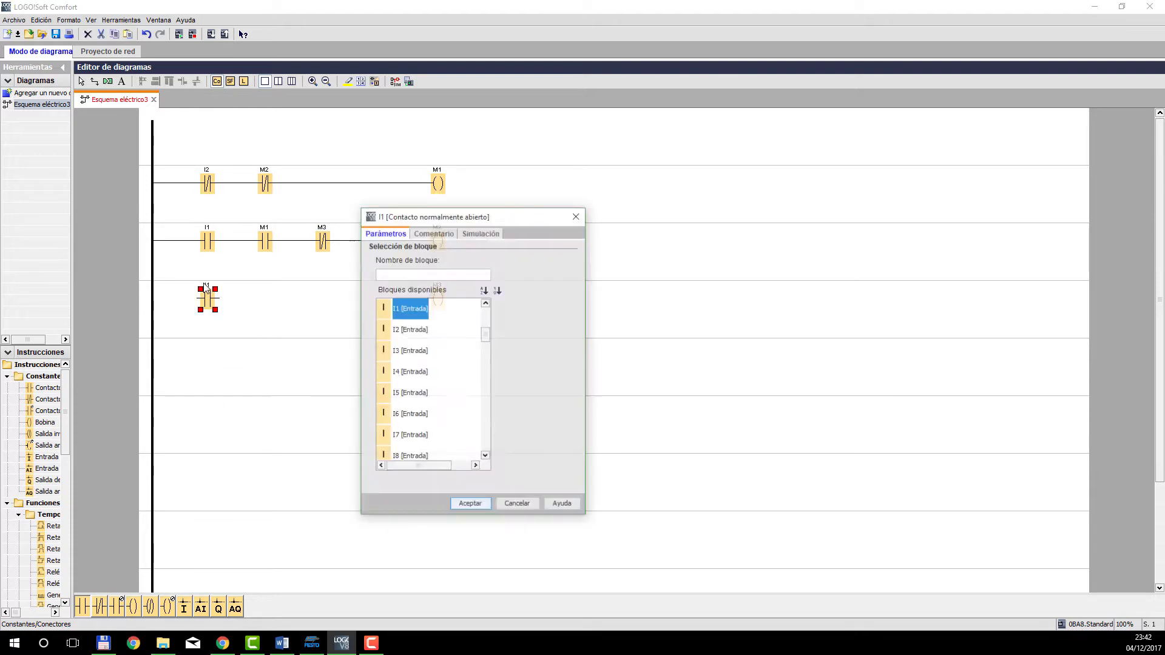
click(394, 273)
text(M)
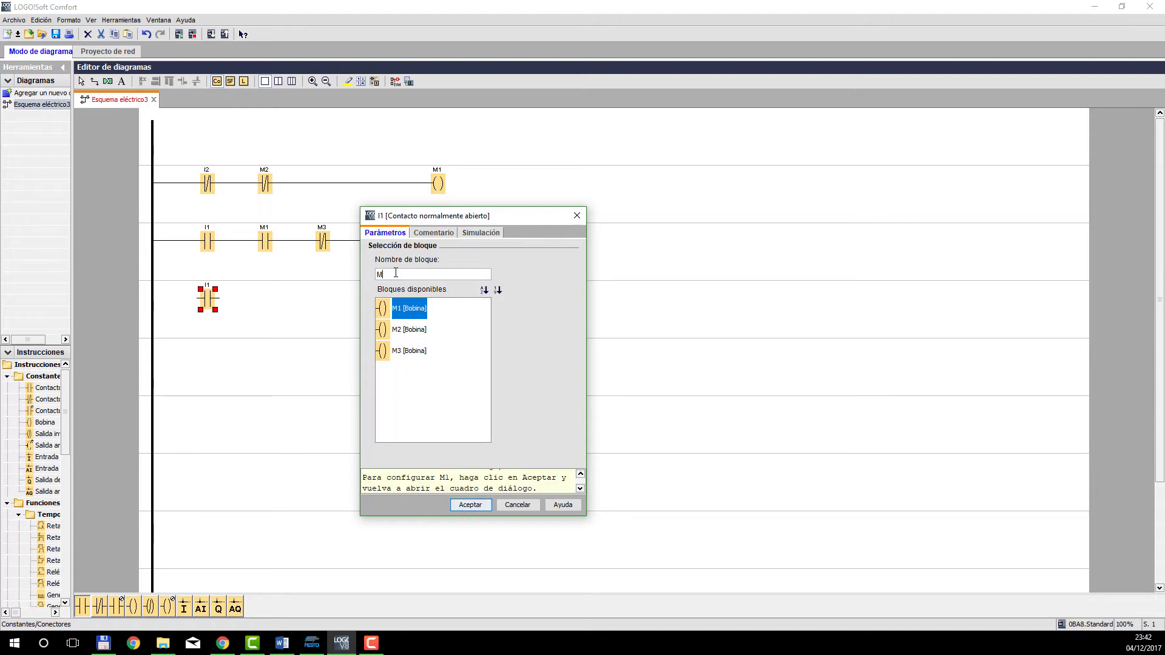
text(2)
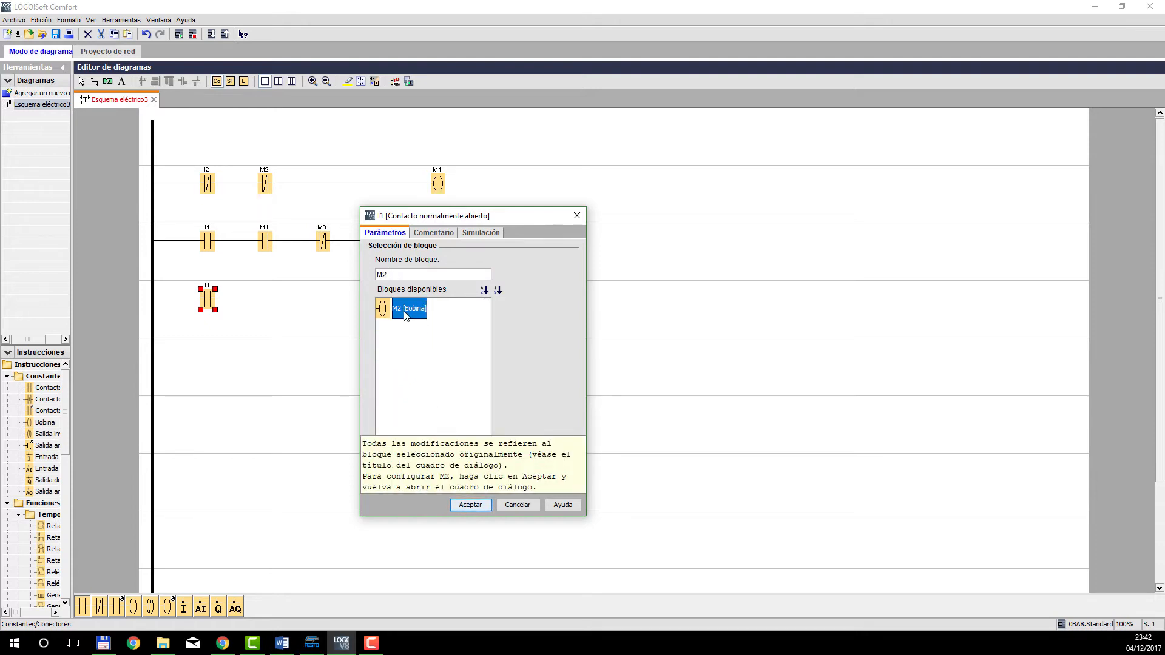
click(471, 505)
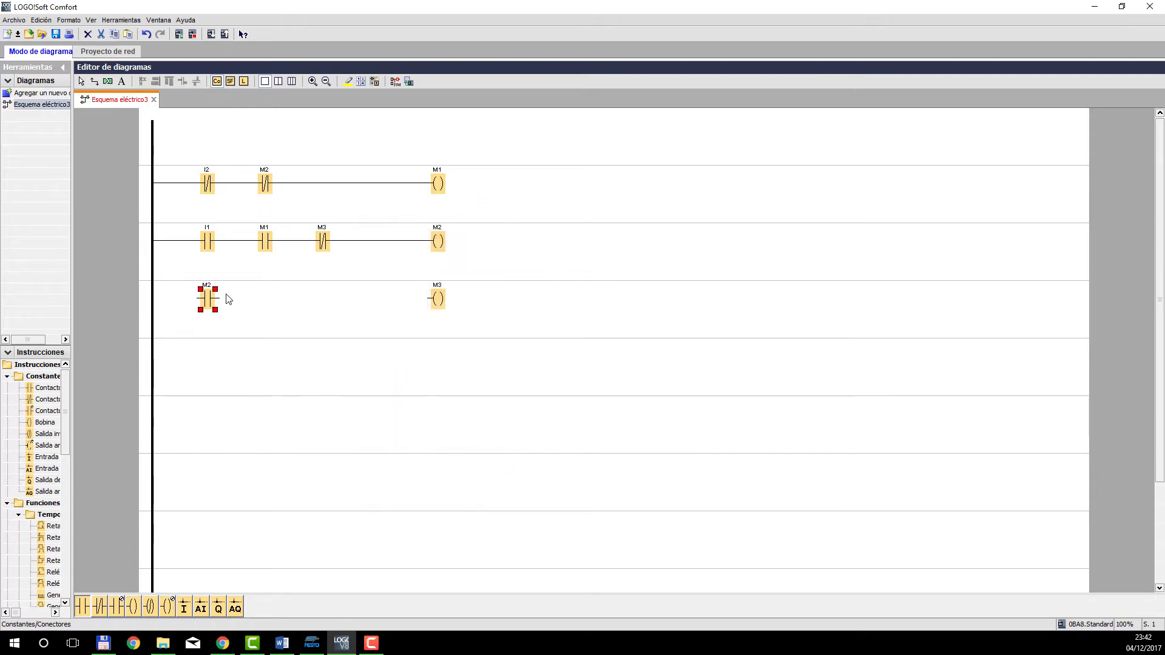
drag(219, 299, 314, 242)
key(Escape)
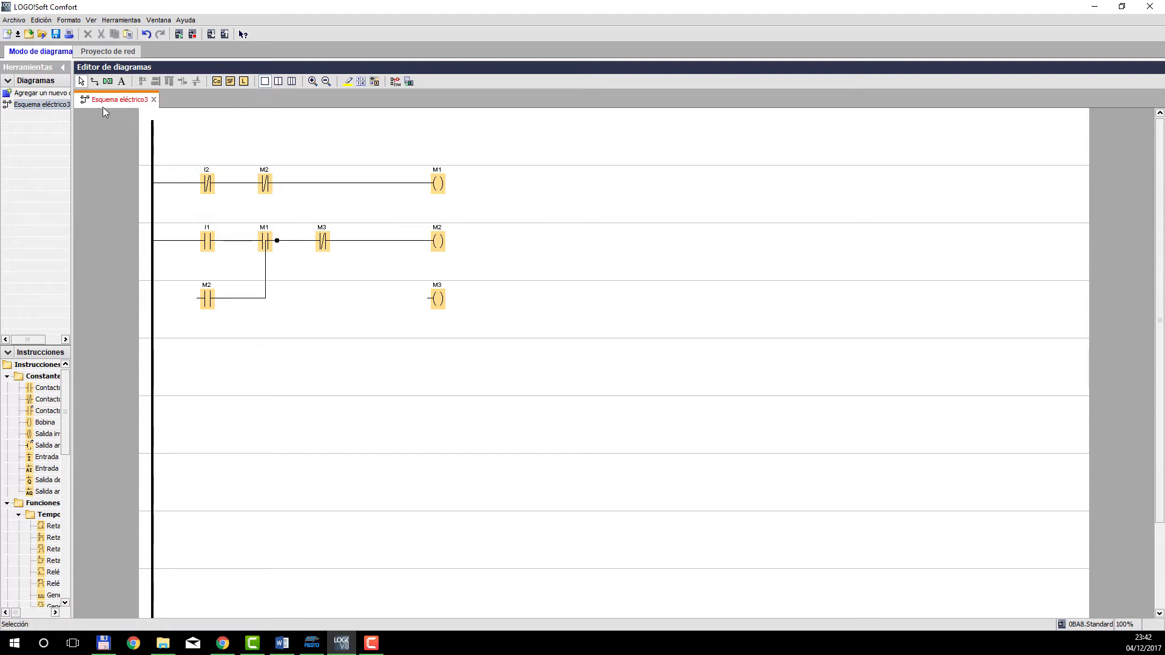
Complete contact M2's parallel branch from the power rail to the junction clear of contact M1, and move coil M3 one row down.
drag(267, 276, 293, 276)
drag(198, 298, 155, 299)
drag(439, 301, 439, 359)
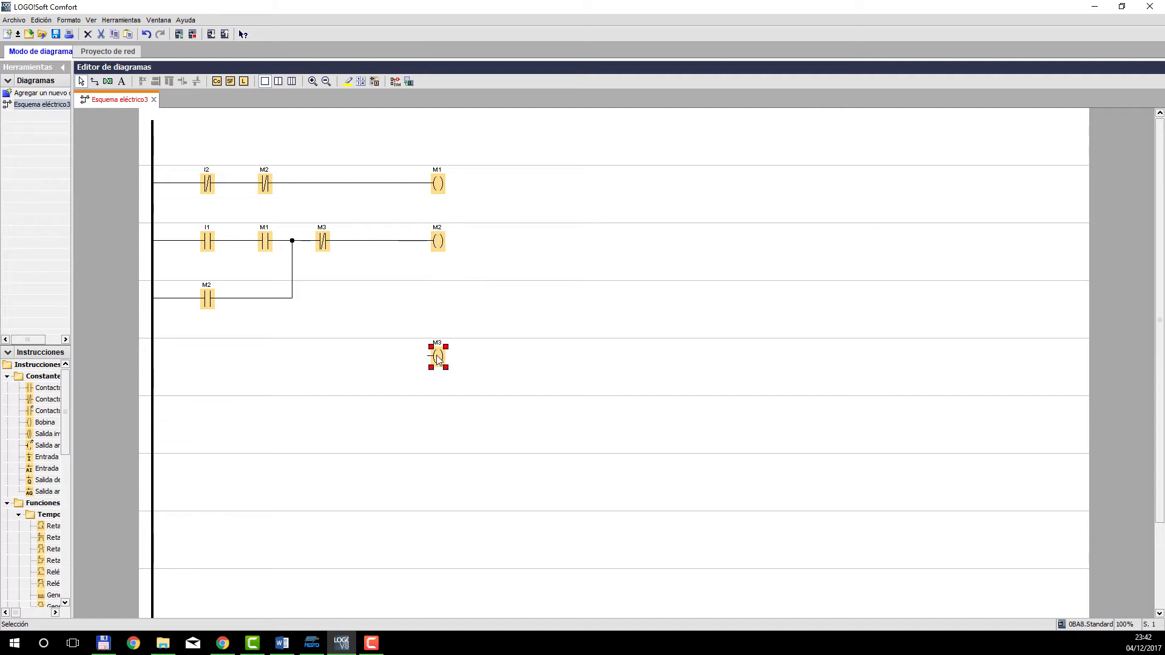
click(433, 316)
Place two normally open contacts, I2 and M2, side by side on coil M3's row and wire them in series from the power rail.
click(217, 82)
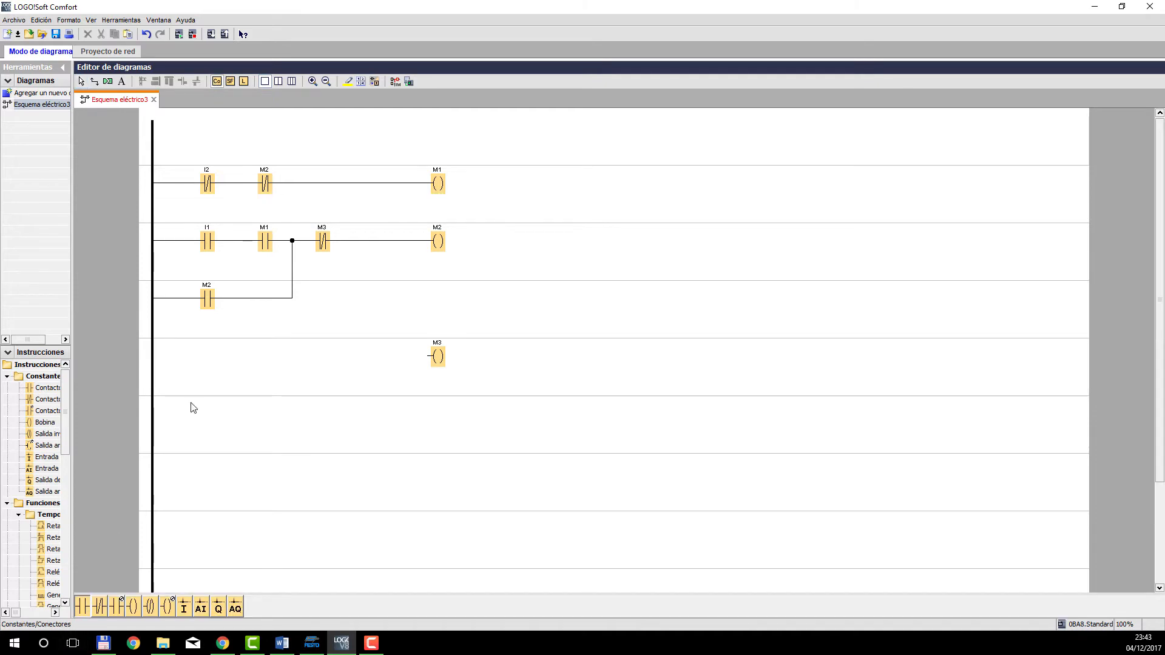
click(208, 358)
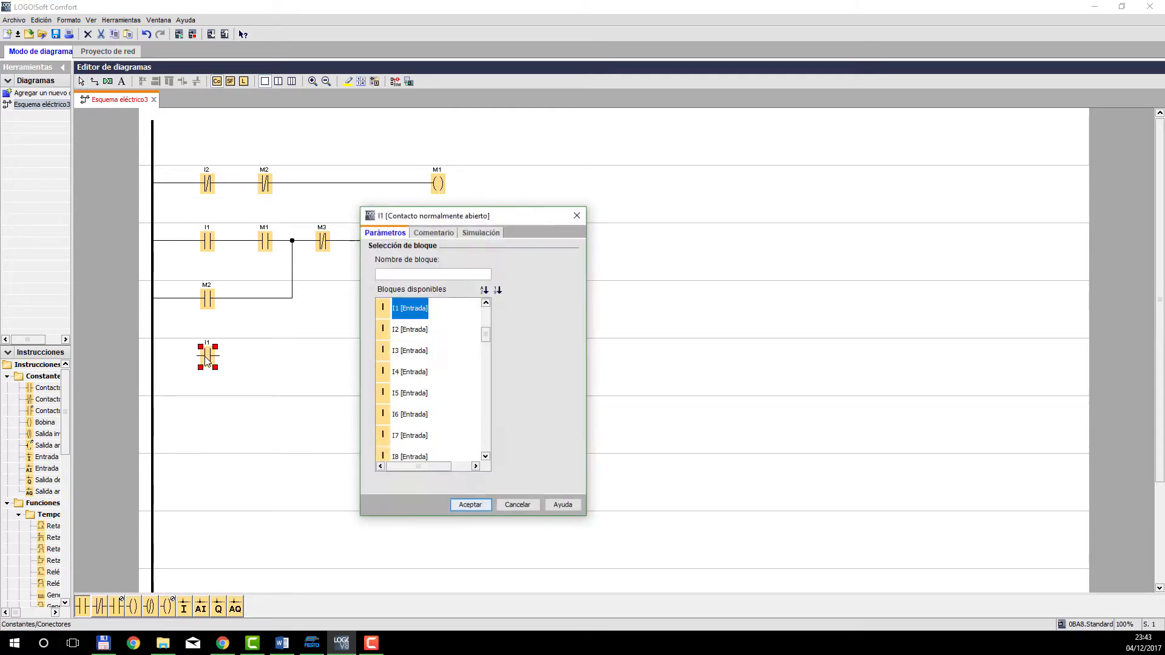
click(403, 331)
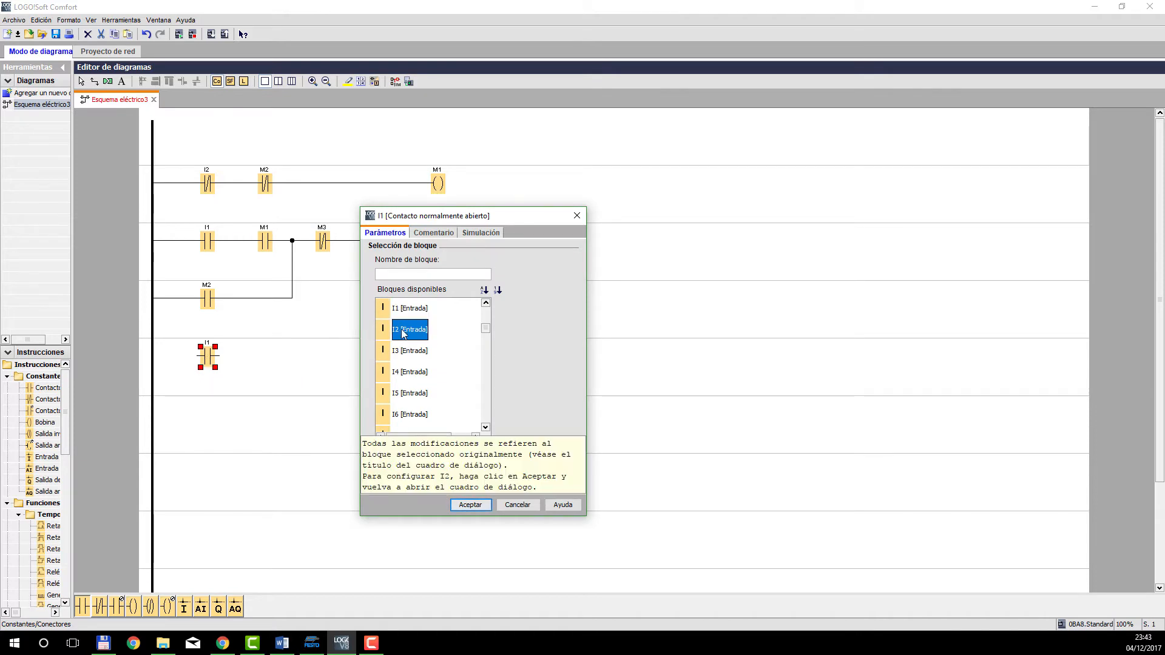
click(473, 506)
click(265, 359)
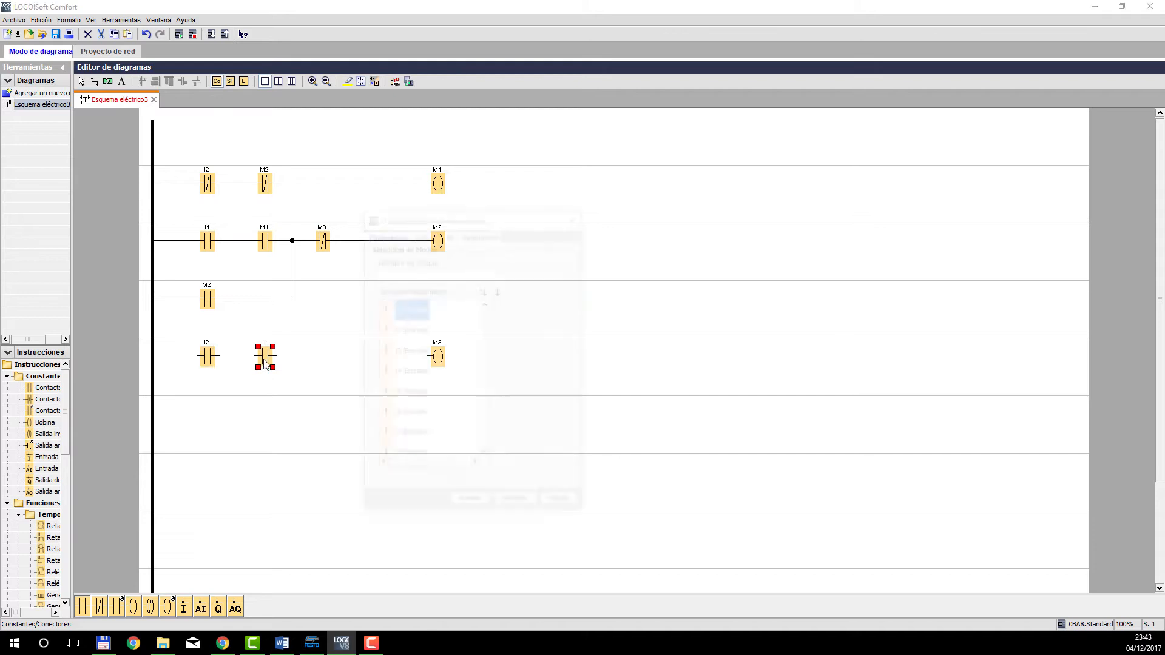
text(M)
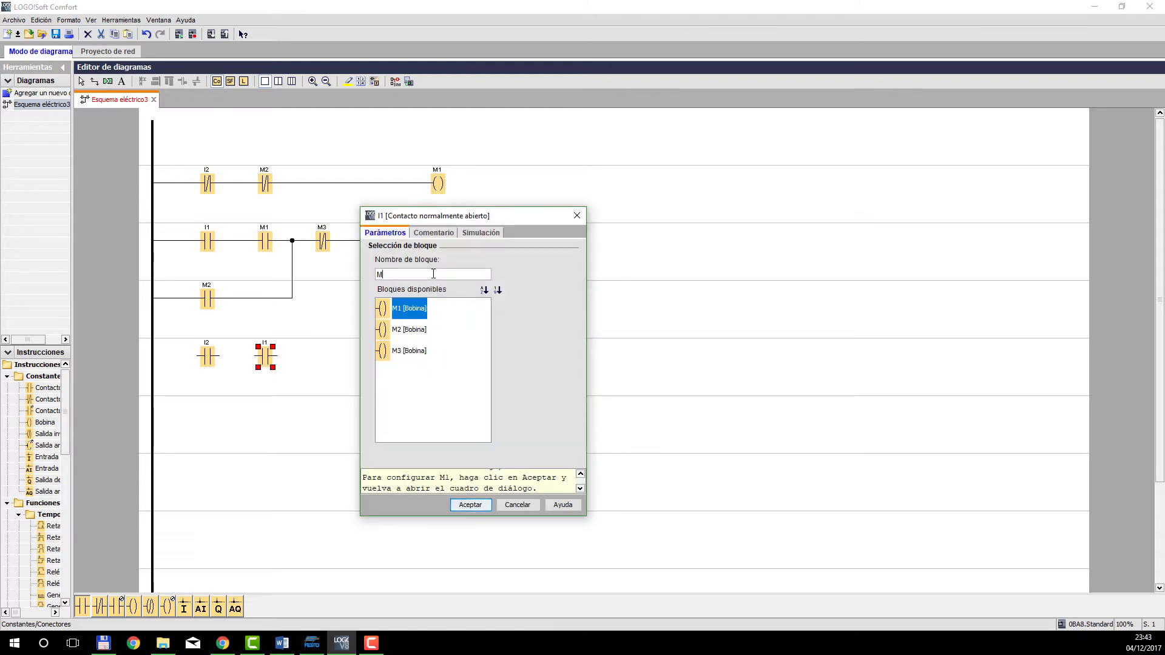
click(409, 329)
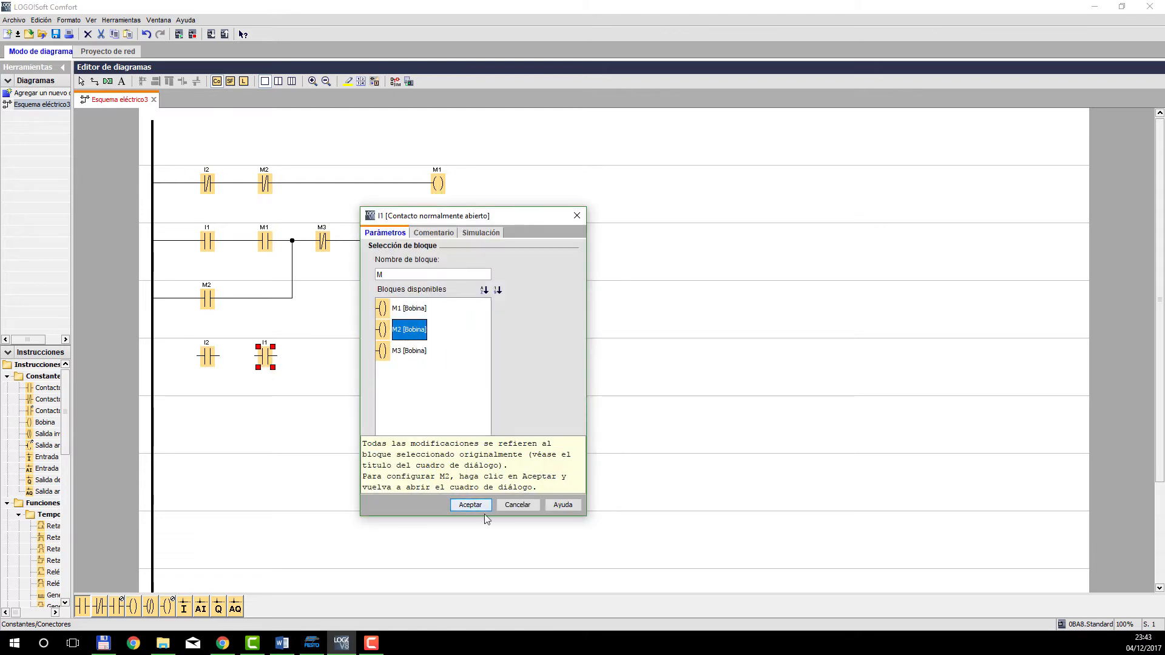
click(484, 505)
drag(256, 356, 153, 357)
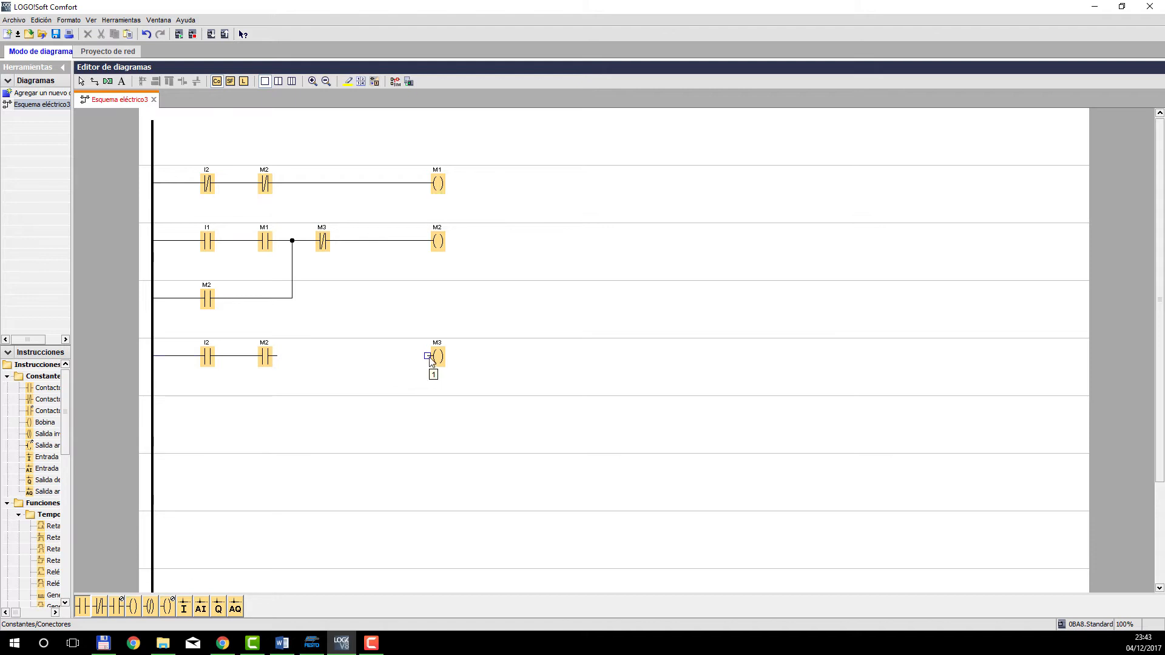
drag(430, 359, 272, 356)
click(101, 610)
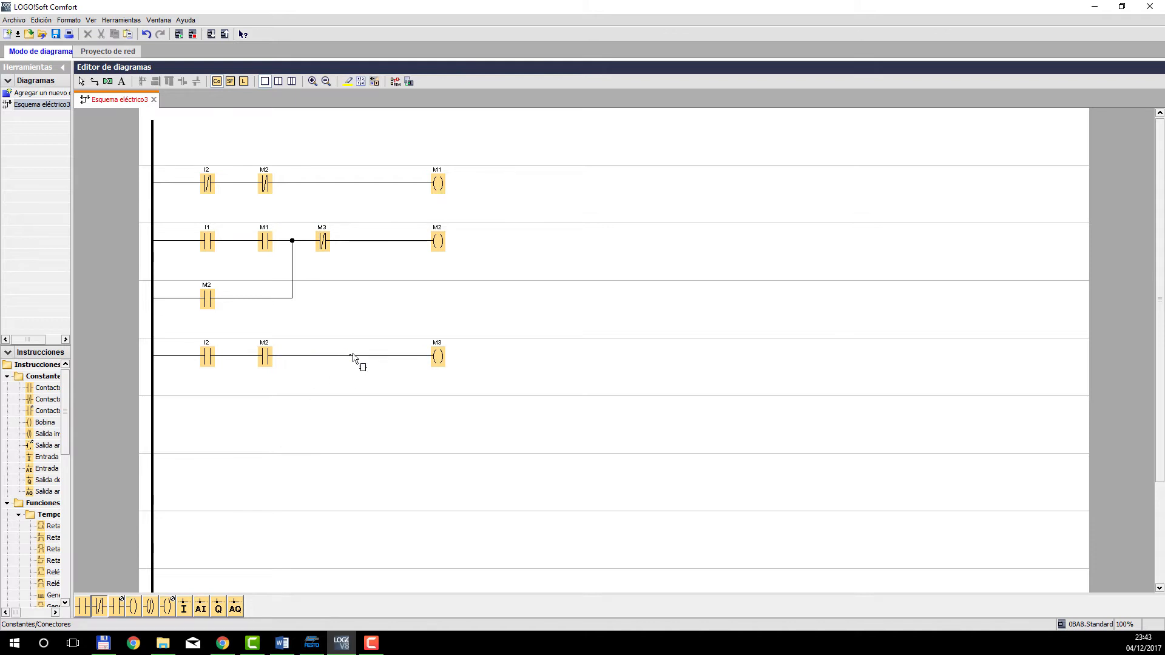
key(Escape)
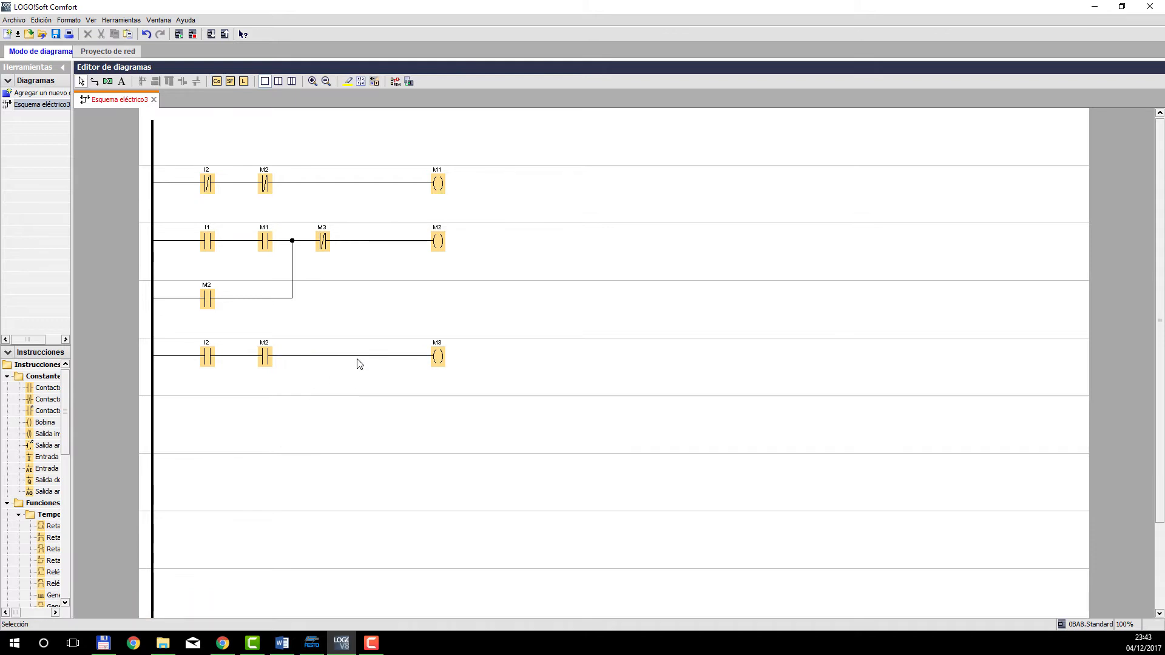
click(355, 357)
key(Delete)
Add a normally closed contact M1 before coil M3 and wire it between contact M2 and the coil.
click(217, 84)
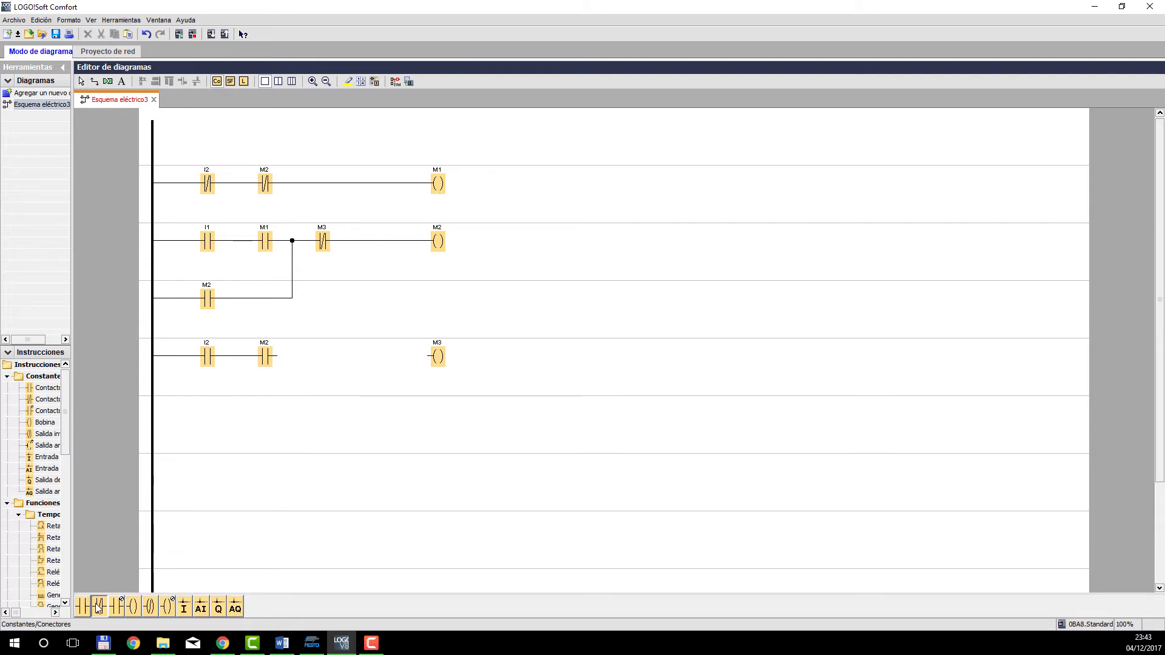
click(388, 353)
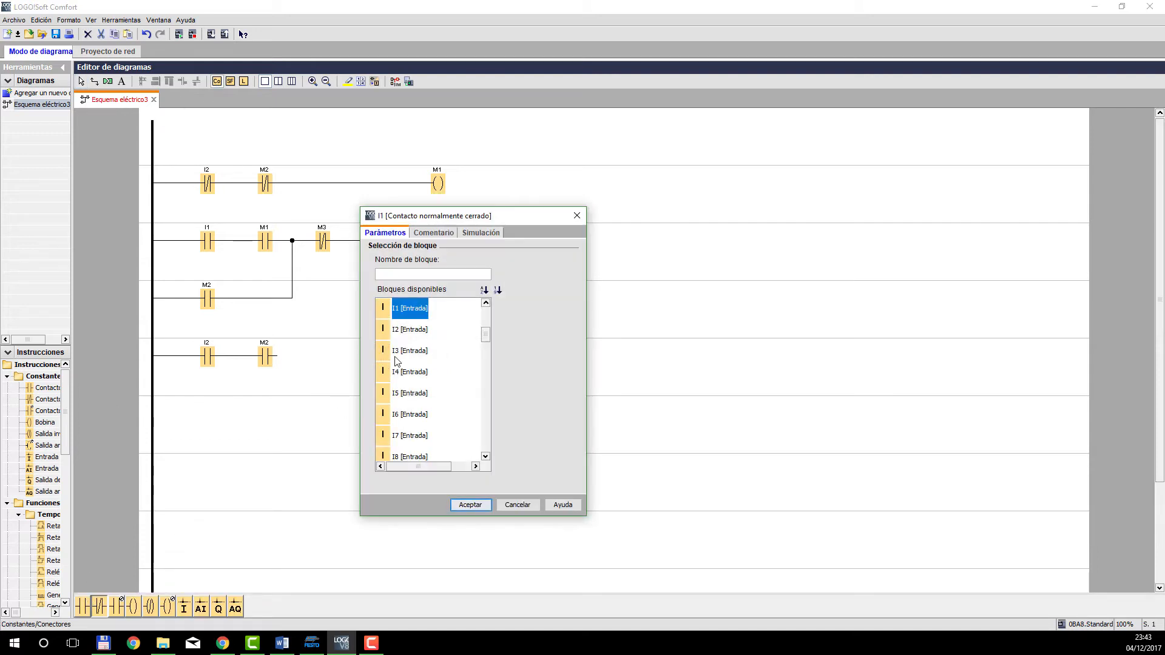
click(416, 273)
text(M)
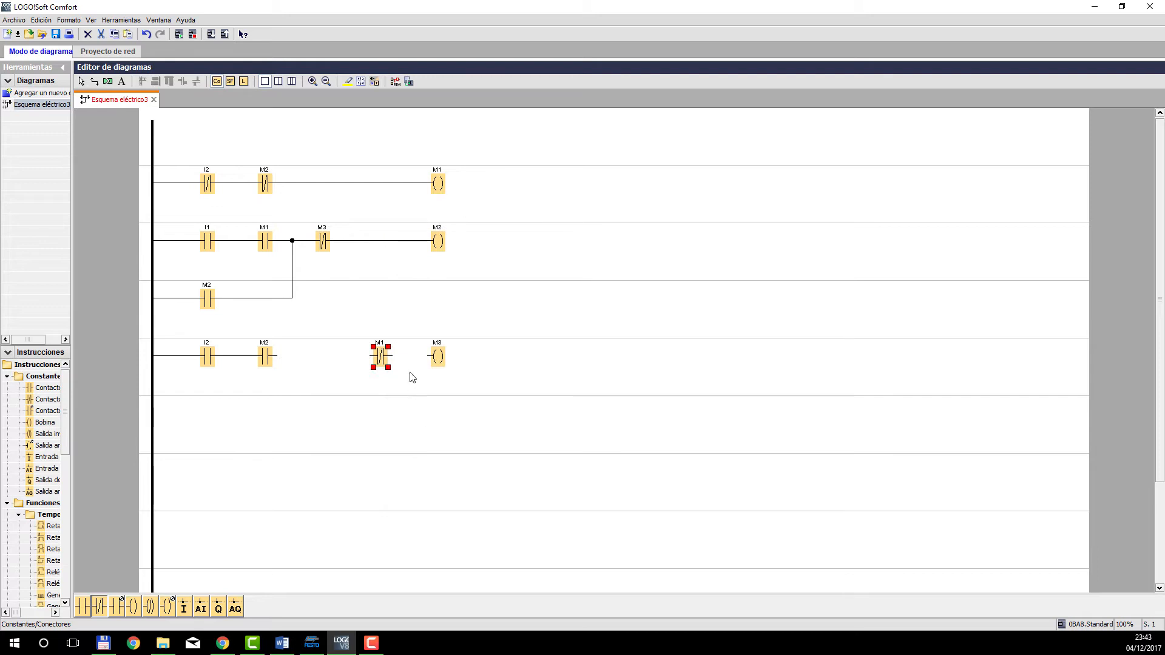
drag(430, 356, 391, 358)
drag(276, 356, 371, 358)
Add a normally open contact M3 below contact I2, wired from the power rail to the line between contacts M2 and M1.
click(84, 607)
click(207, 412)
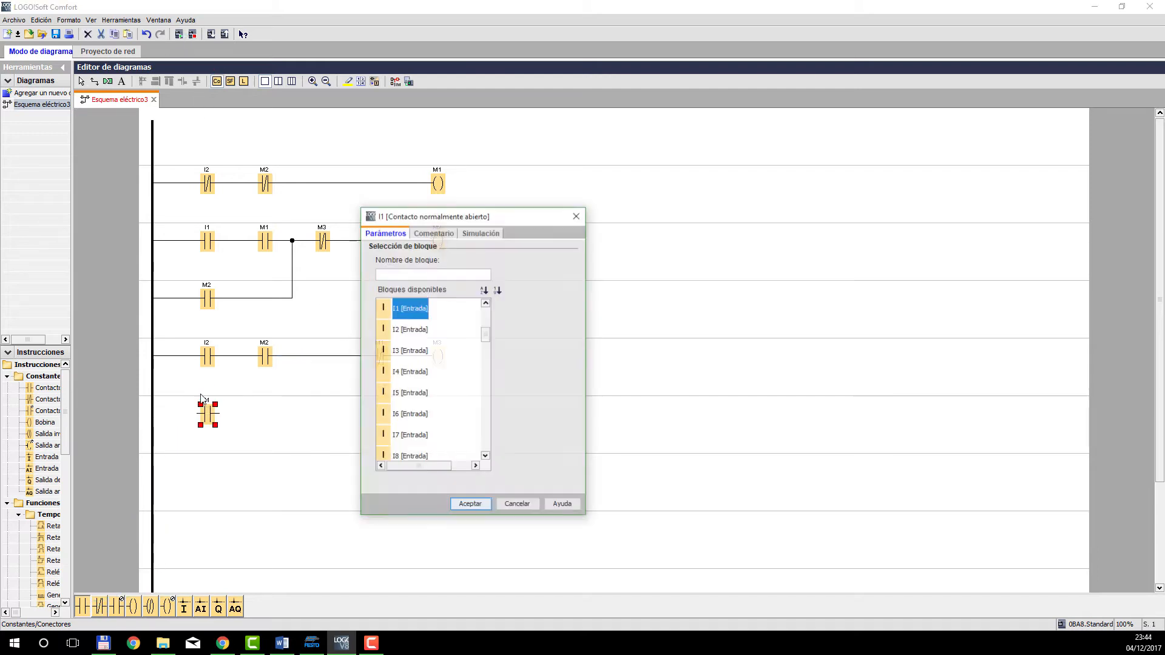
click(419, 274)
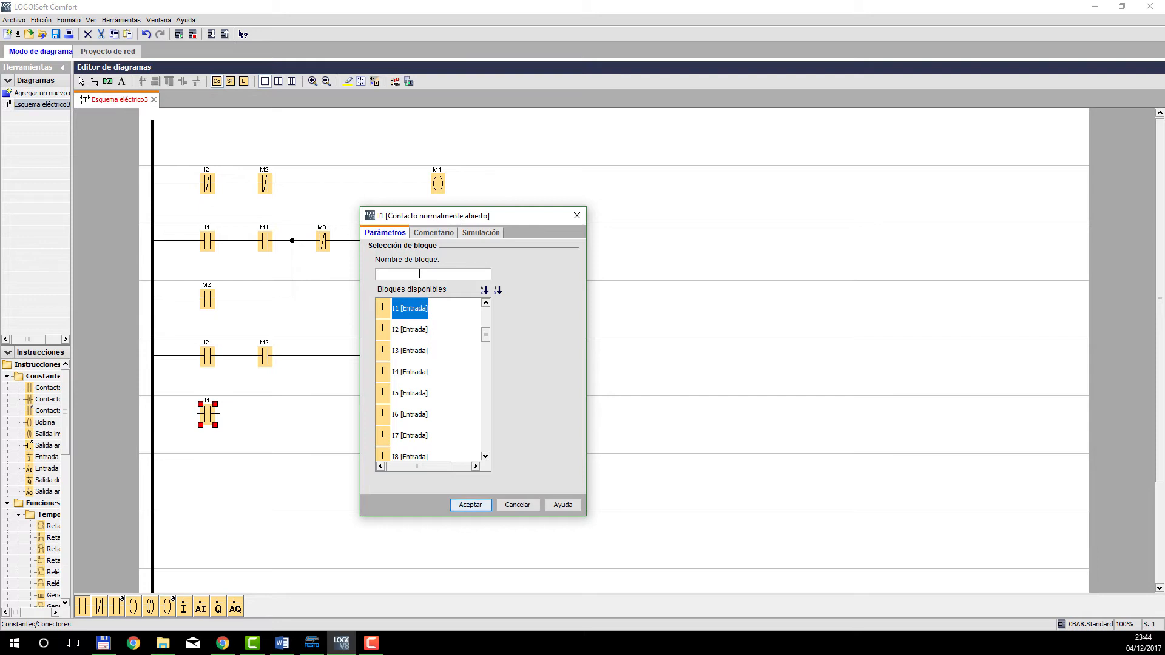
text(M3)
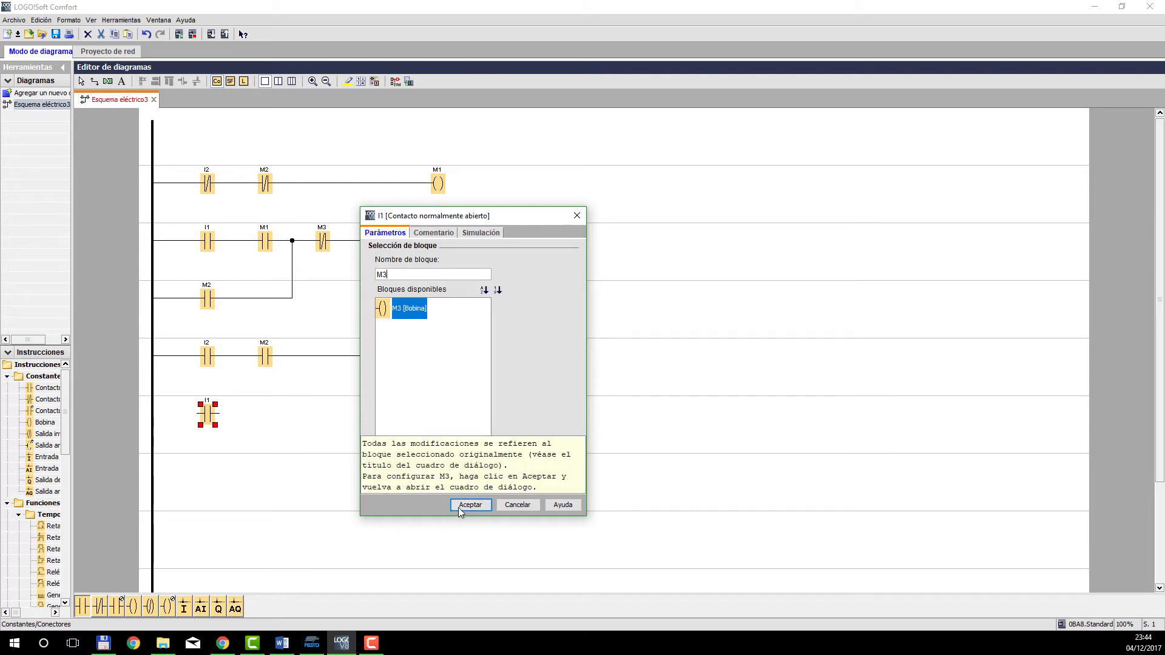
click(471, 505)
mouse_move(201, 413)
mouse_down()
mouse_move(155, 416)
mouse_move(276, 403)
mouse_move(360, 361)
mouse_move(215, 416)
mouse_up()
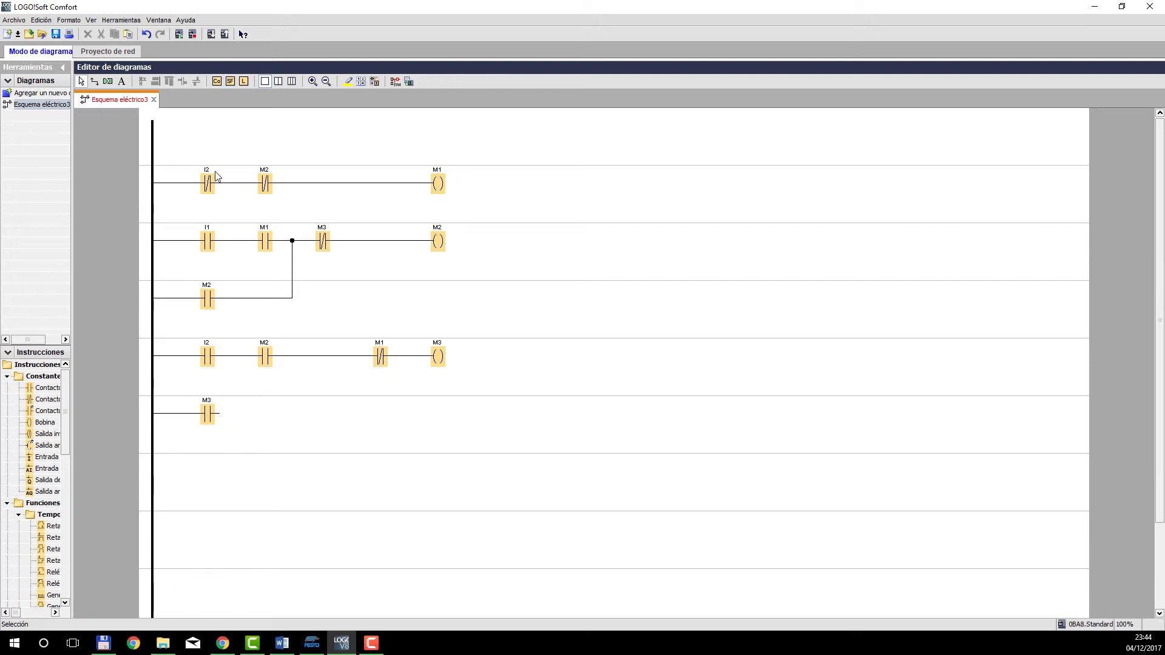
click(94, 82)
drag(220, 413, 377, 356)
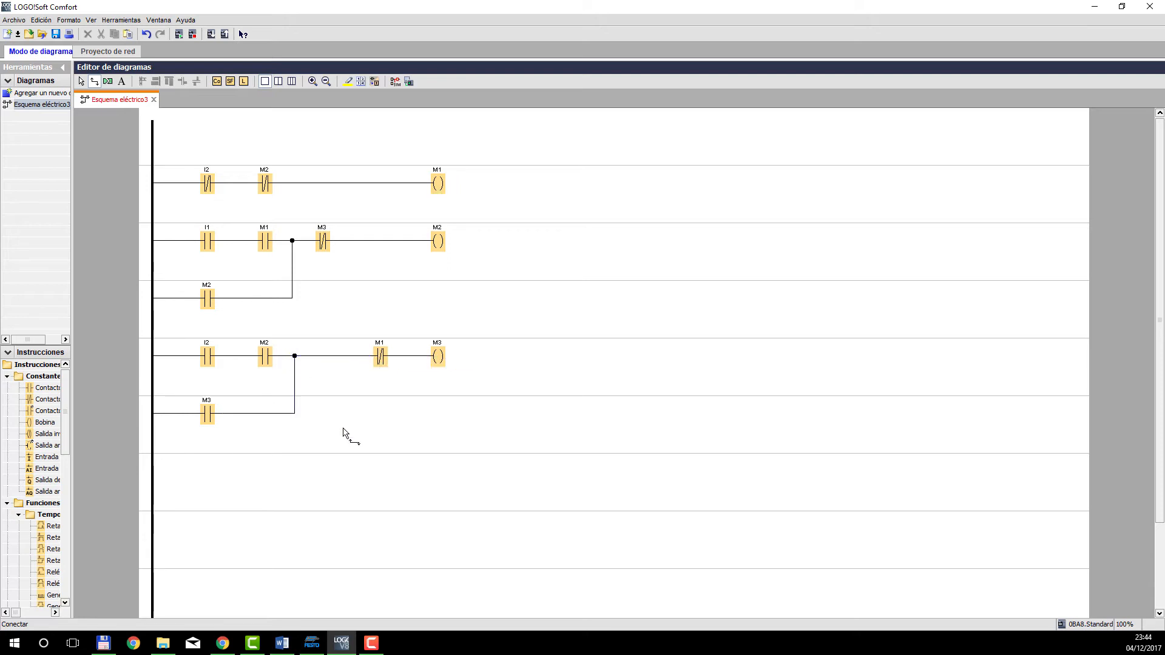
key(Escape)
Place a normally open contact M2 and an output coil Q1 on the row below contact M3.
scroll(251, 246, down, 1)
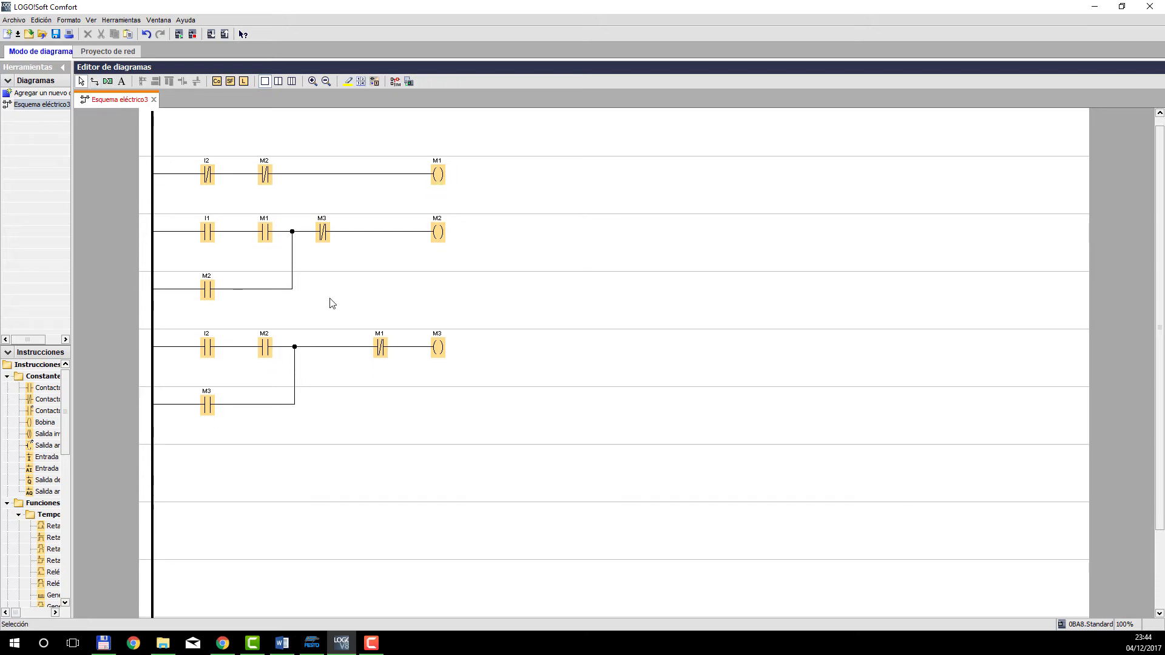
click(217, 81)
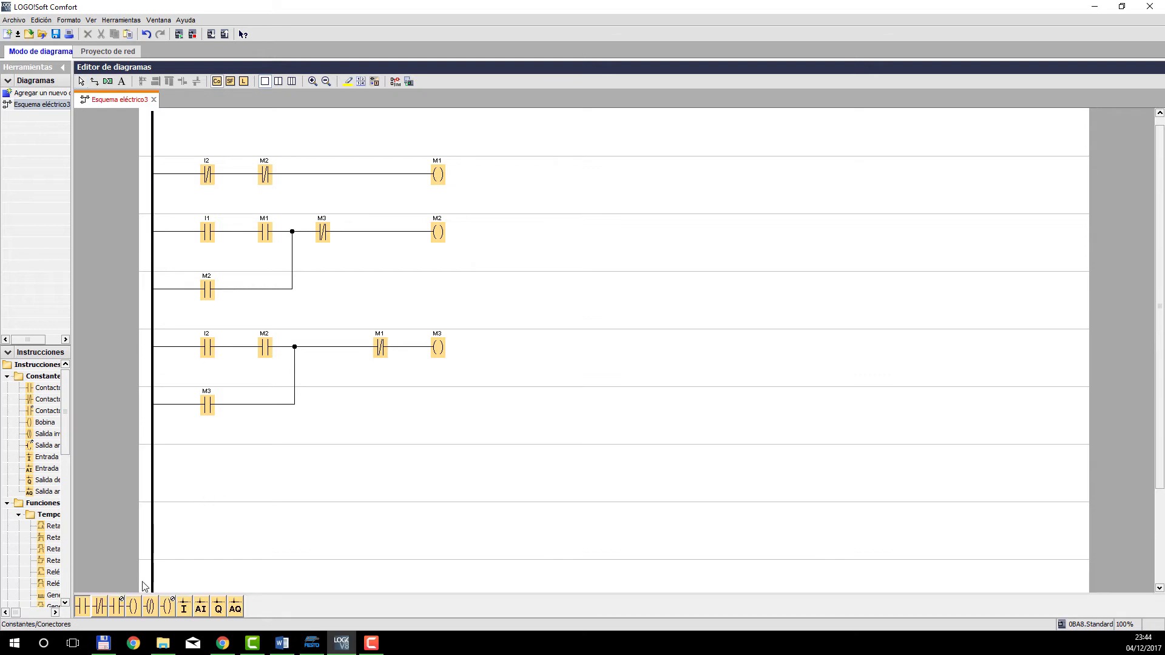
click(91, 610)
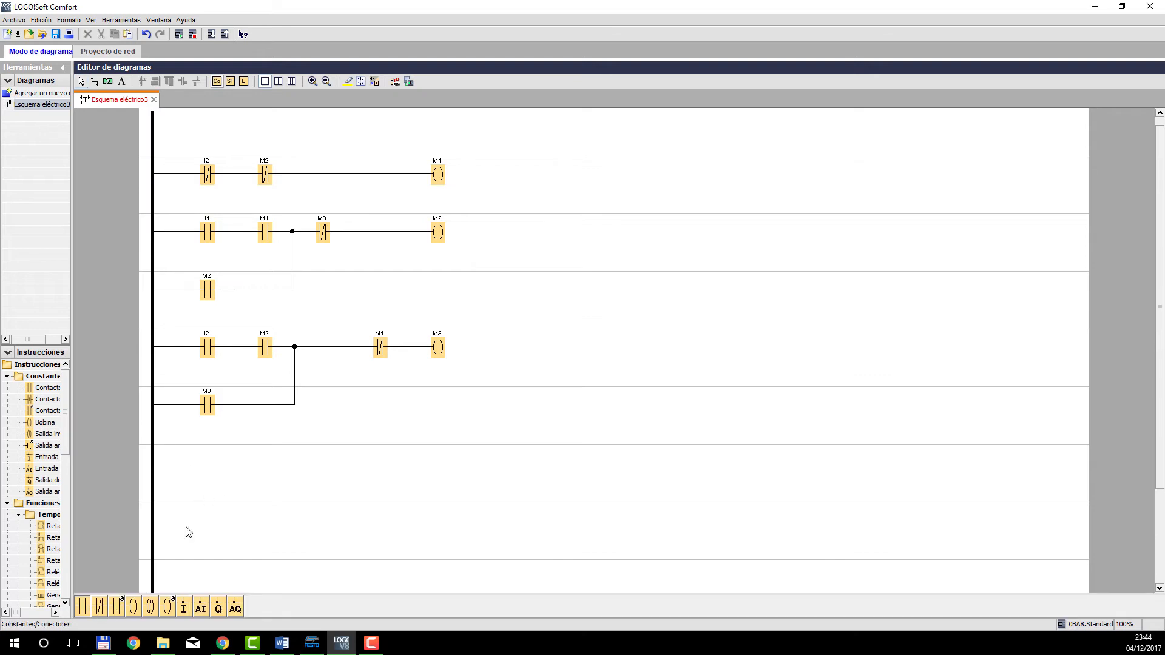
click(208, 461)
click(420, 274)
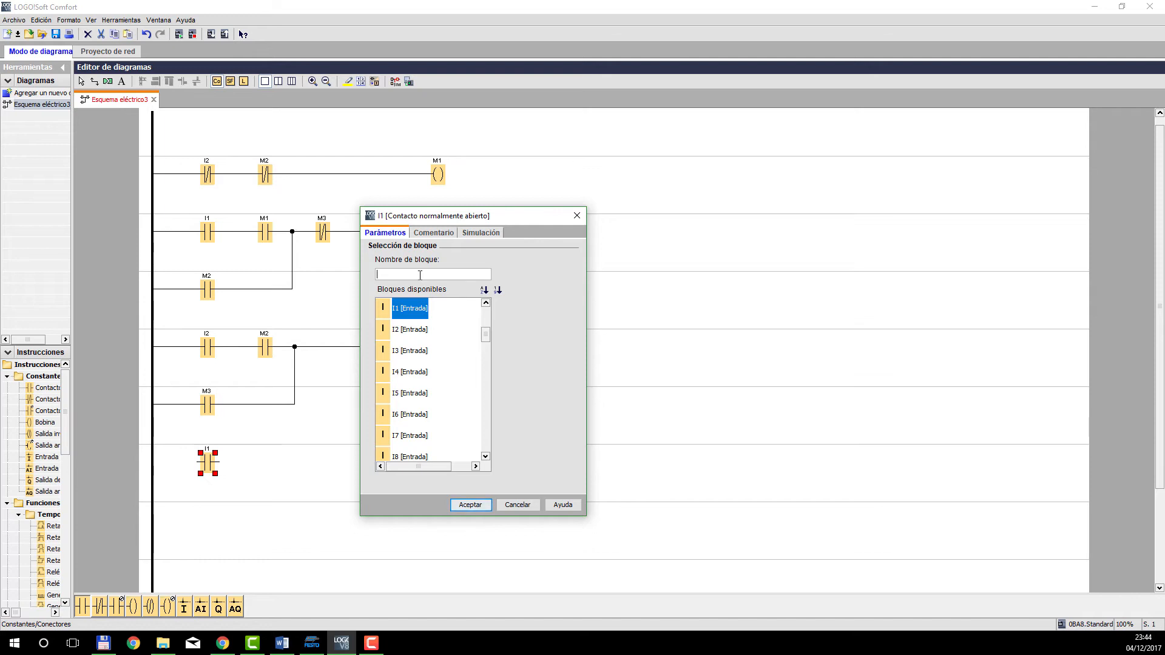
text(M2)
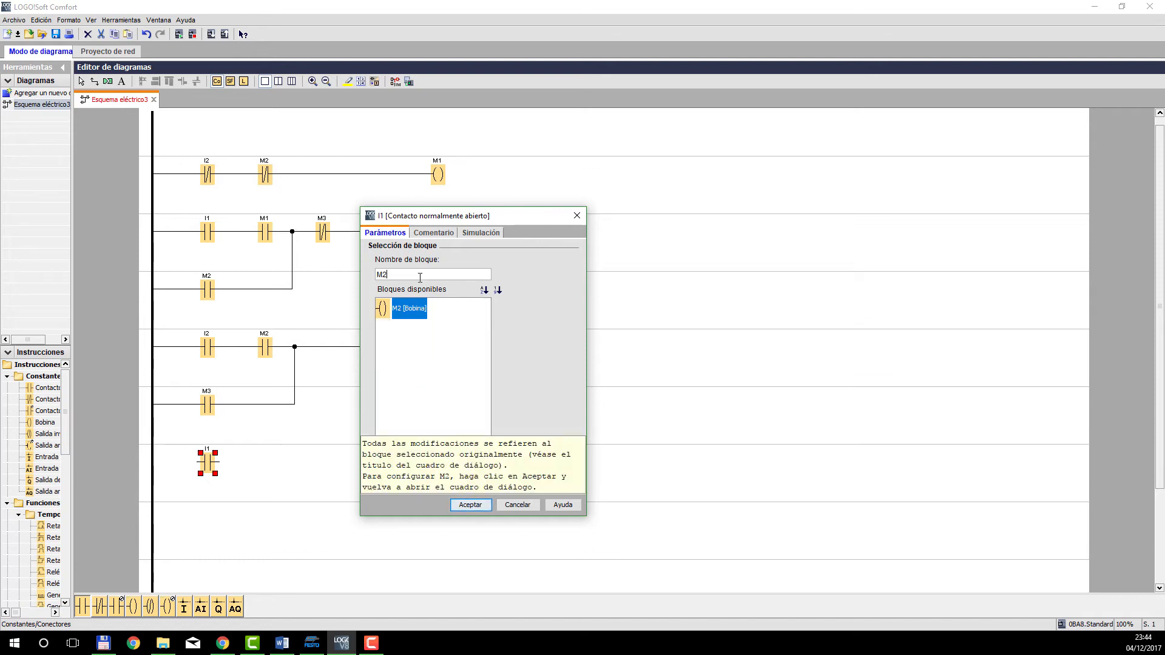
click(469, 505)
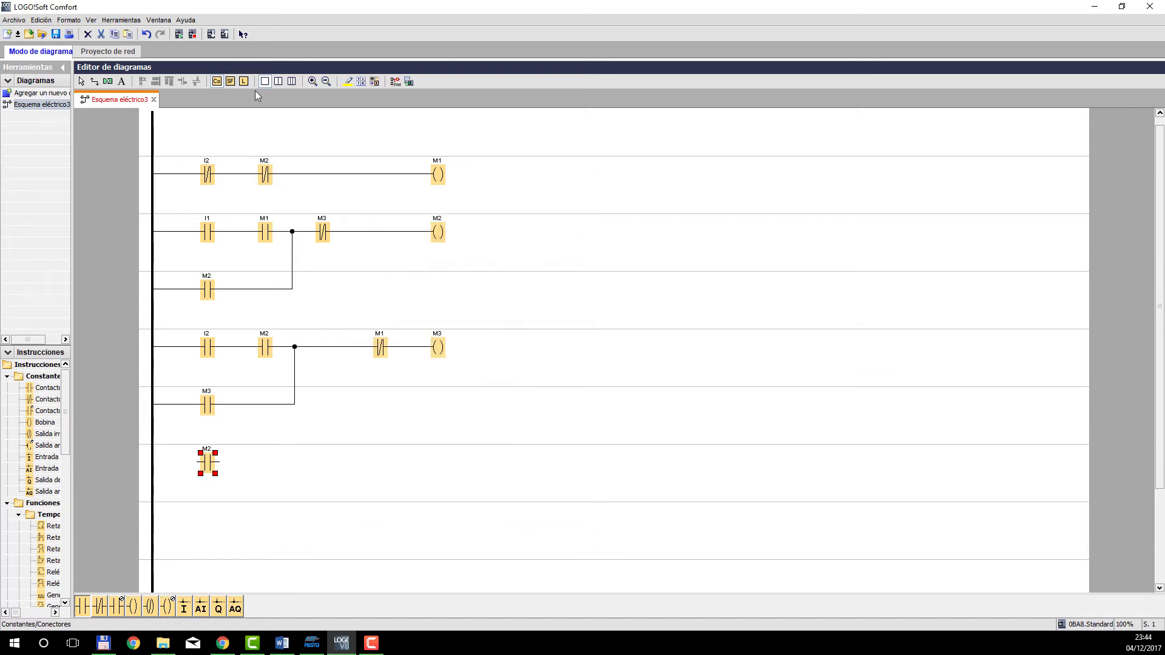
click(132, 608)
click(421, 468)
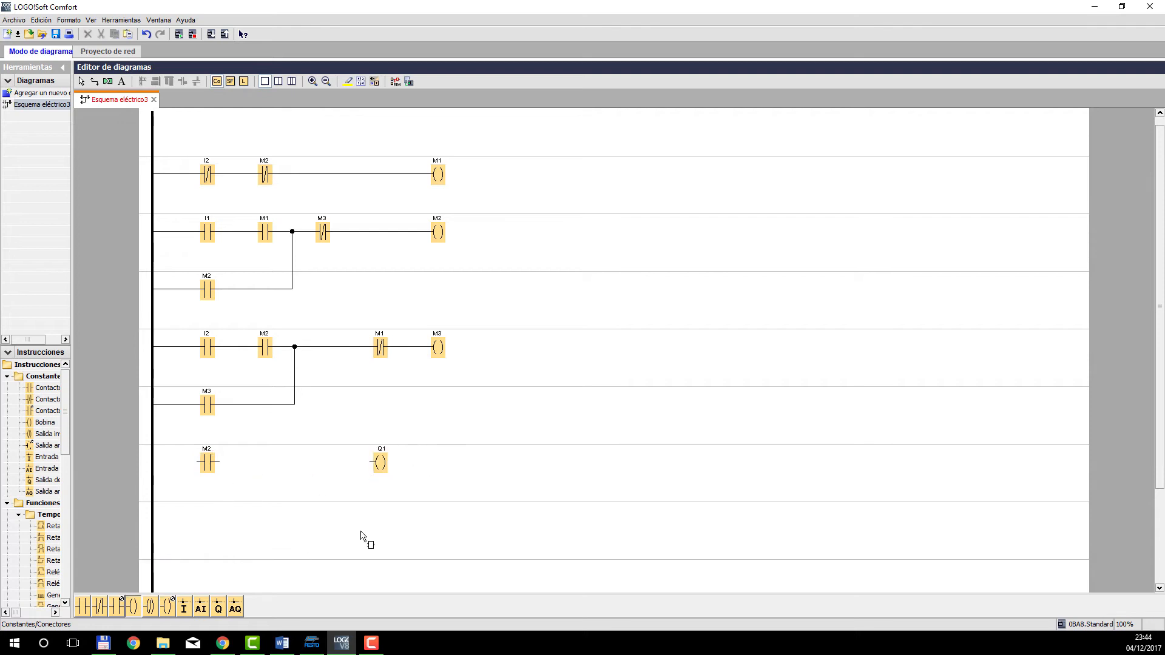
Place an output coil Q2 below coil Q1 and a normally open contact M3 on the same row.
click(384, 537)
click(81, 610)
click(211, 529)
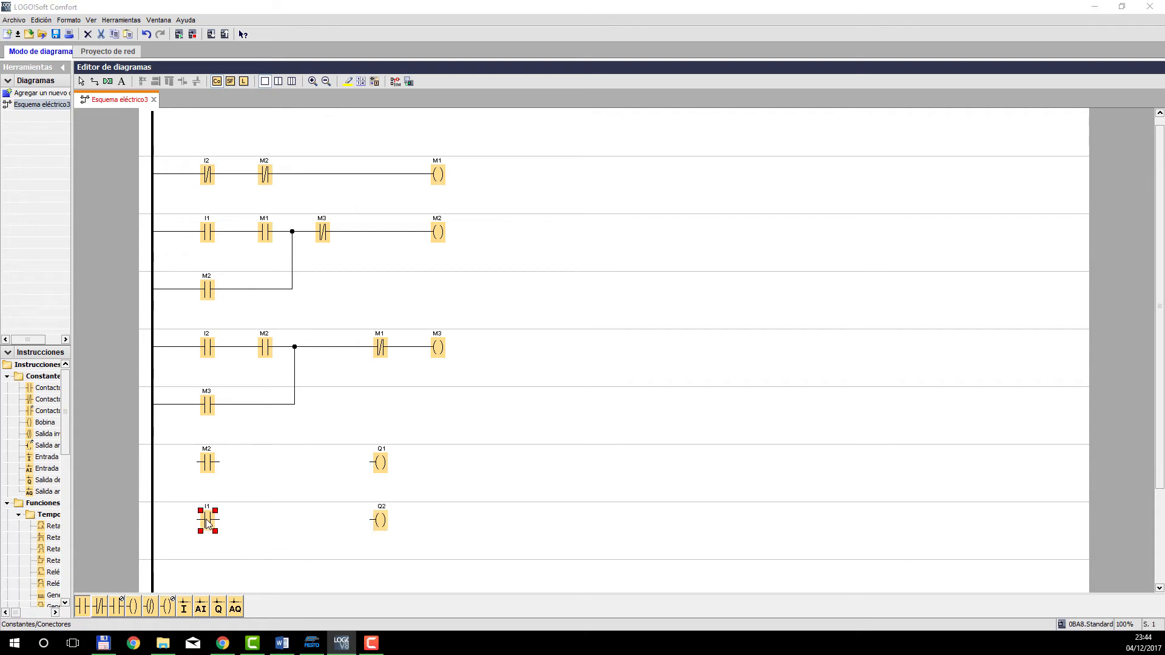
text(M)
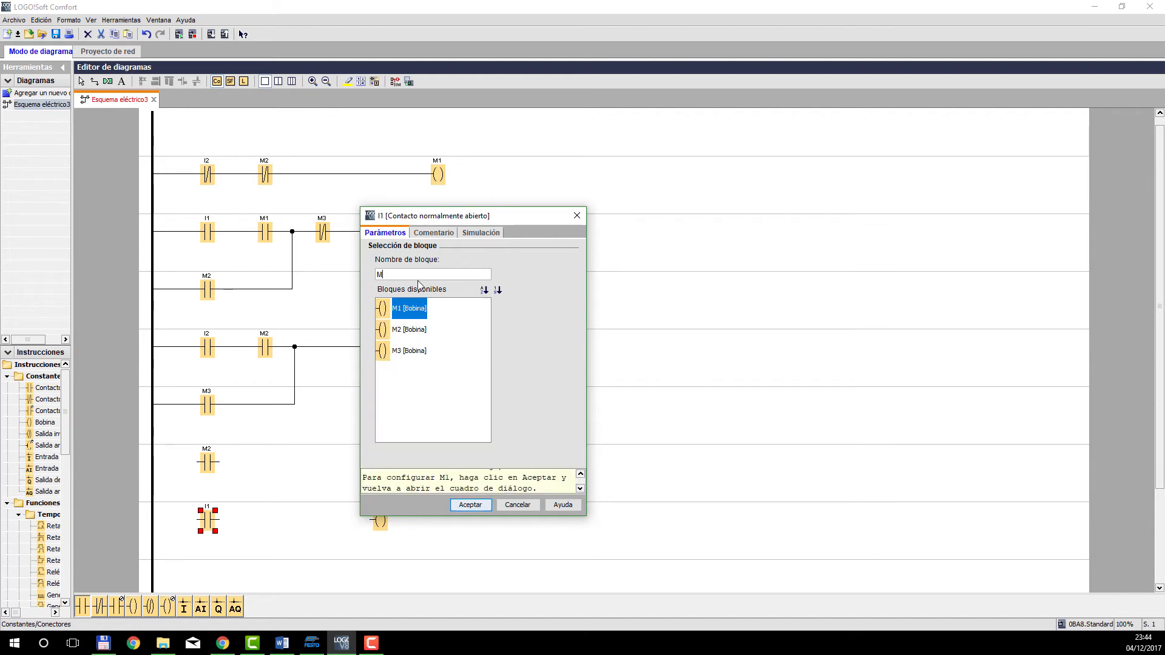
click(411, 353)
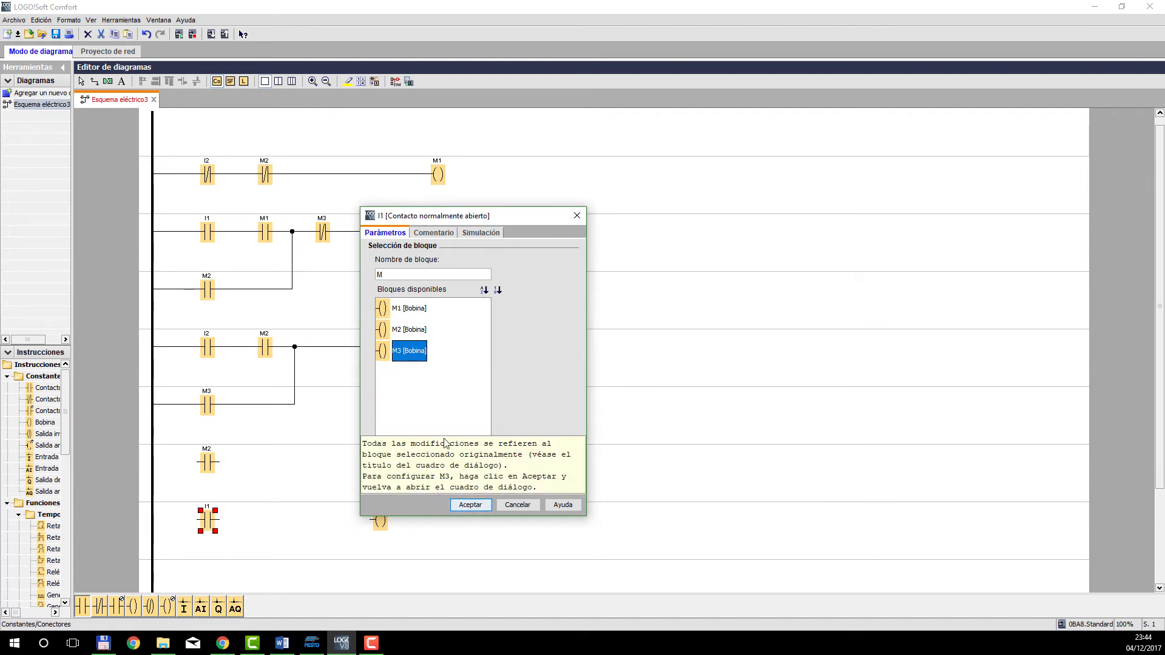
click(457, 505)
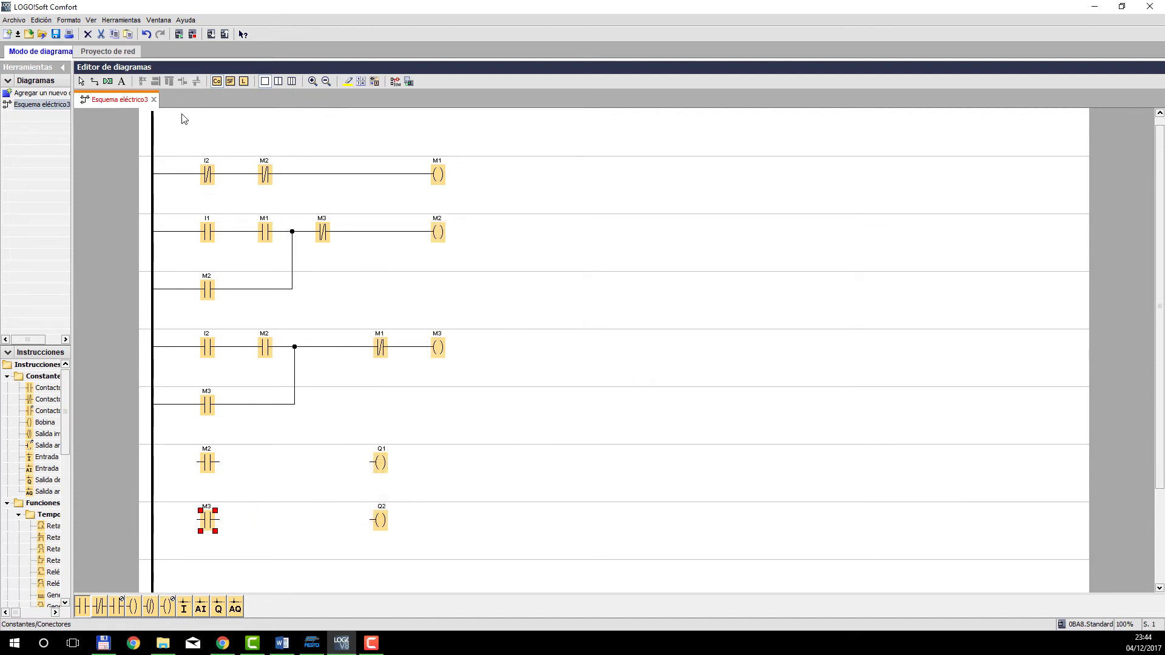
Wire the two output rows from the power rail through contacts M2 and M3 to coils Q1 and Q2.
click(95, 81)
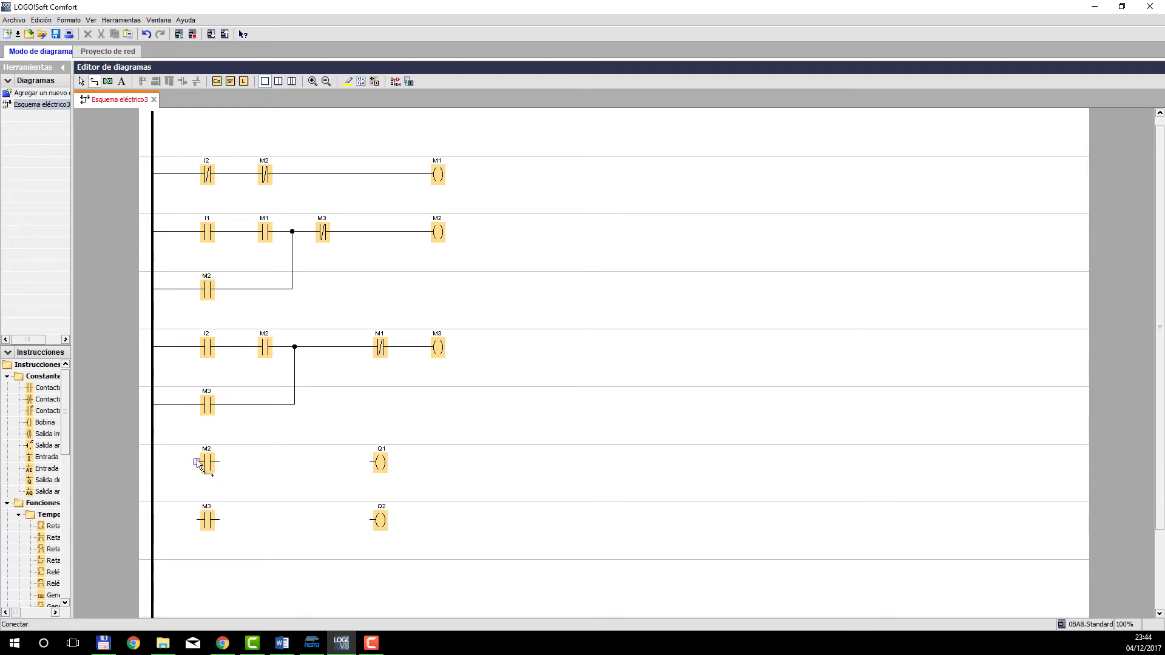
drag(200, 461, 376, 463)
drag(372, 520, 154, 521)
click(81, 82)
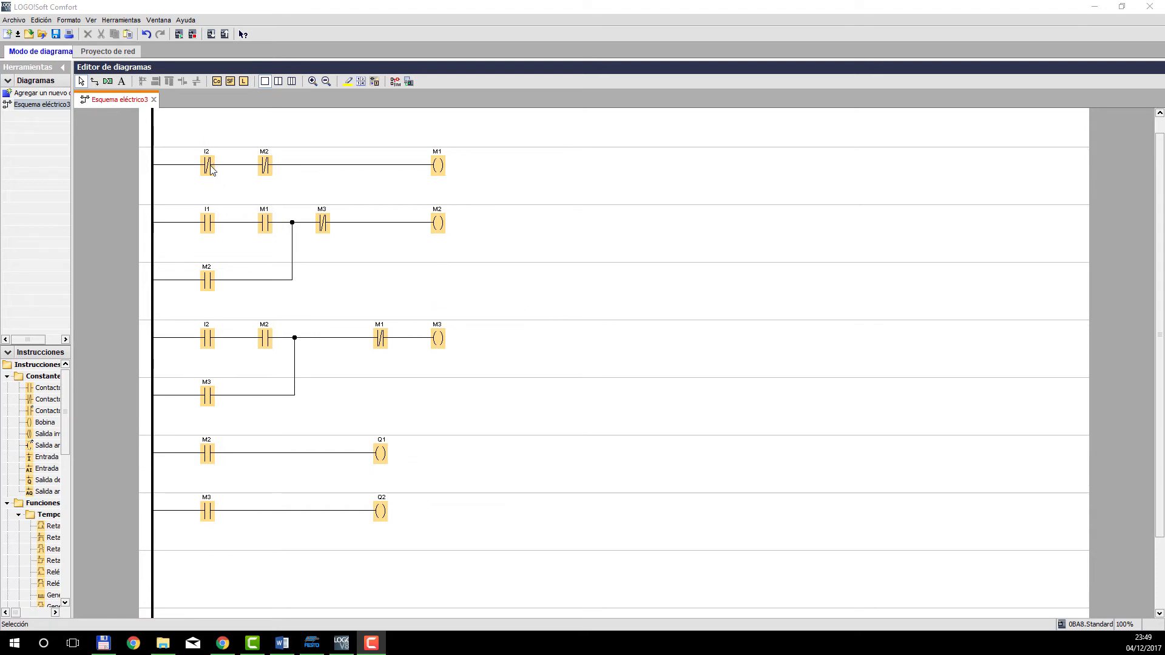
Review the block assignment, comment and simulation mode of the normally open contact I1, and accept its settings.
double_click(207, 227)
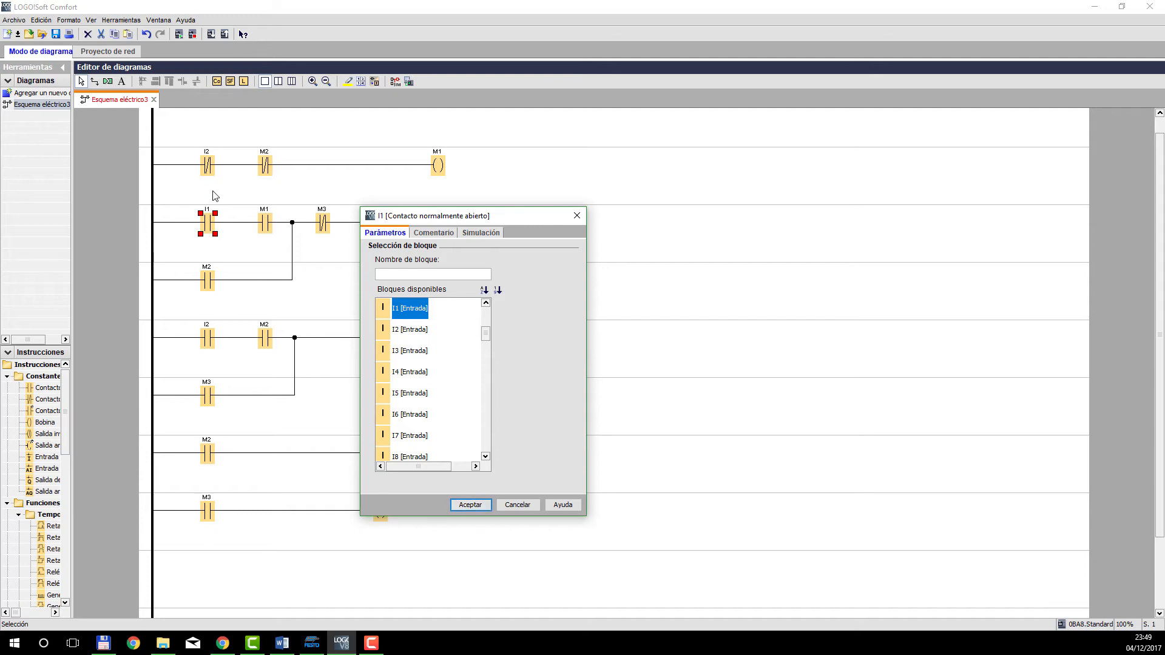
click(485, 234)
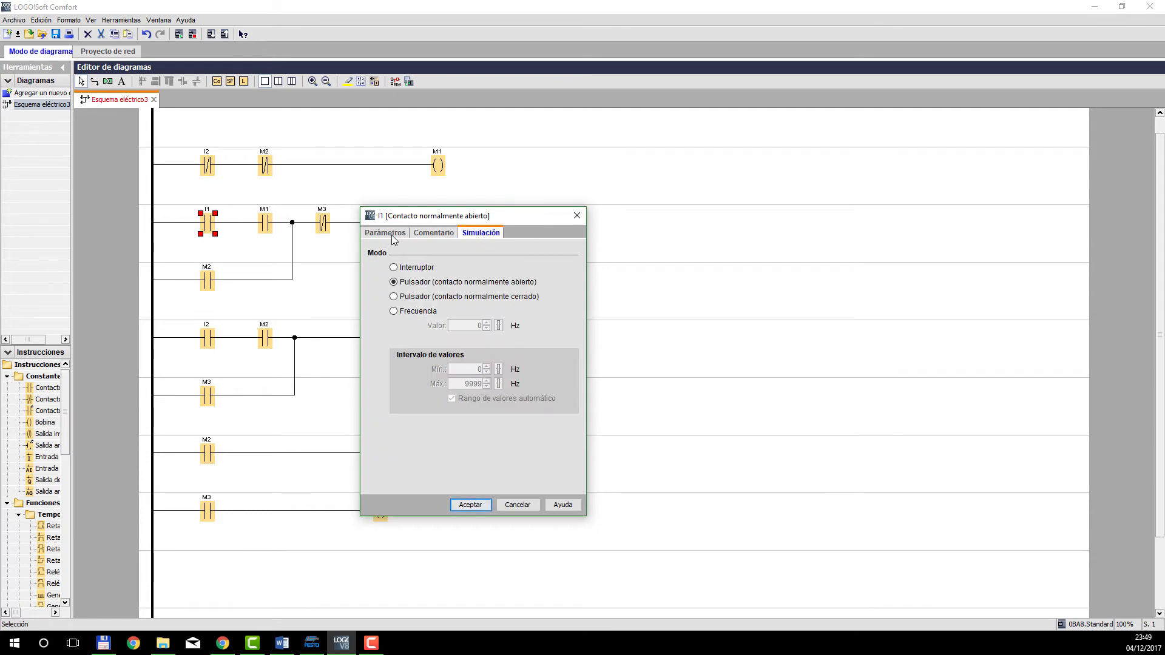
click(392, 234)
click(434, 234)
click(481, 234)
click(390, 234)
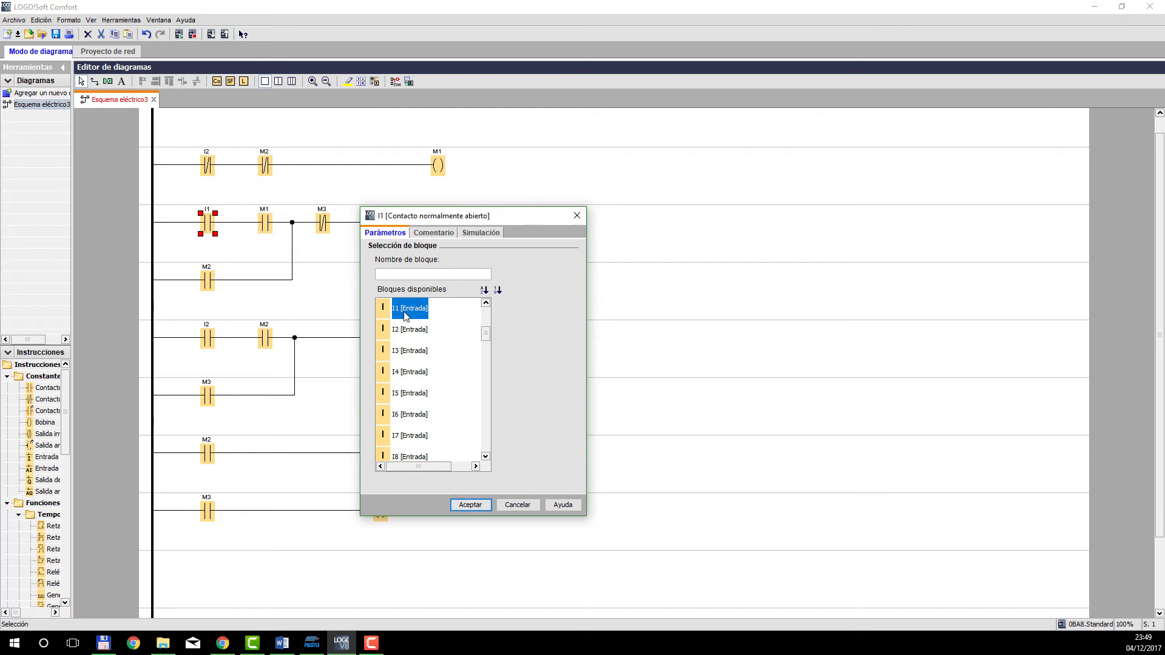
click(434, 236)
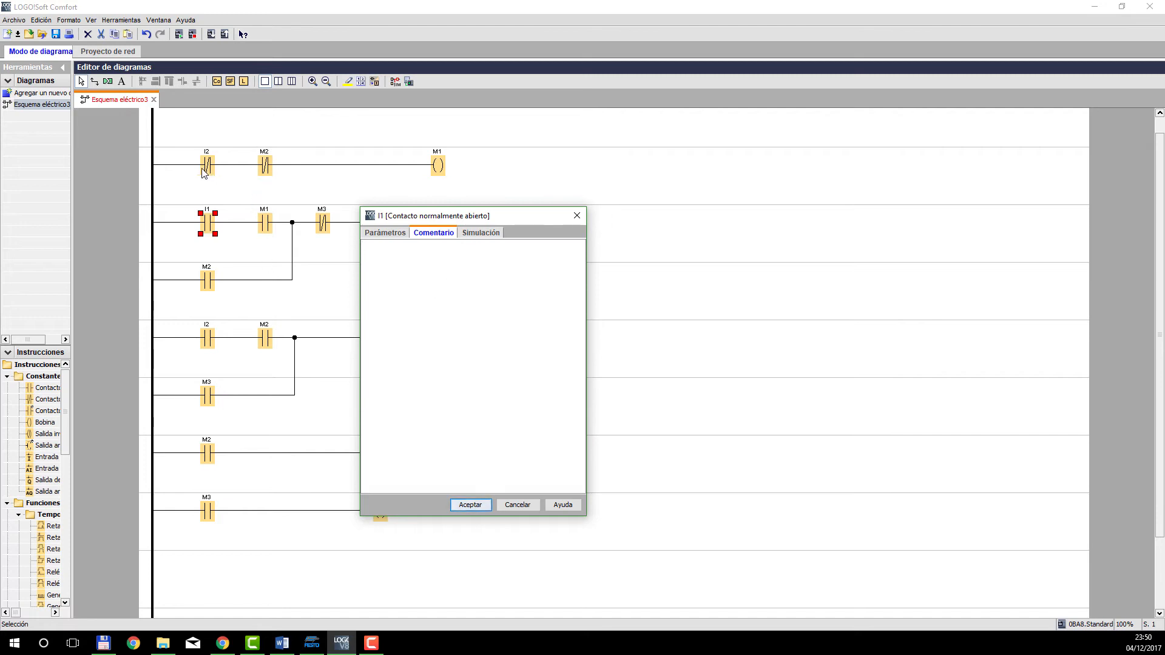
click(480, 233)
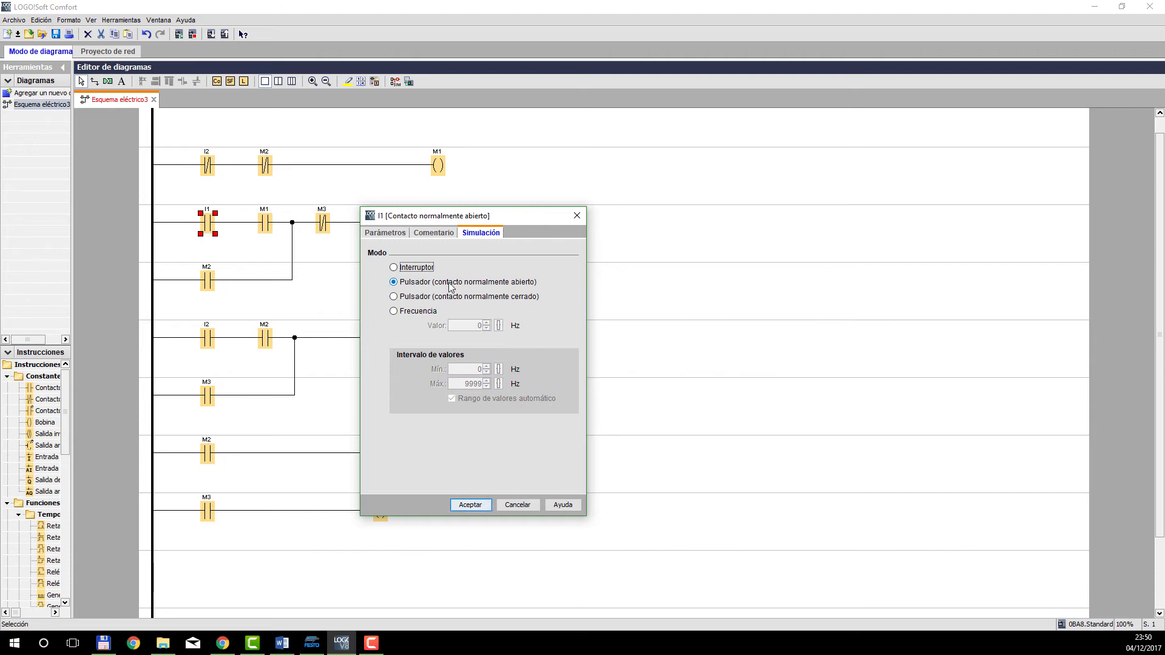
click(472, 505)
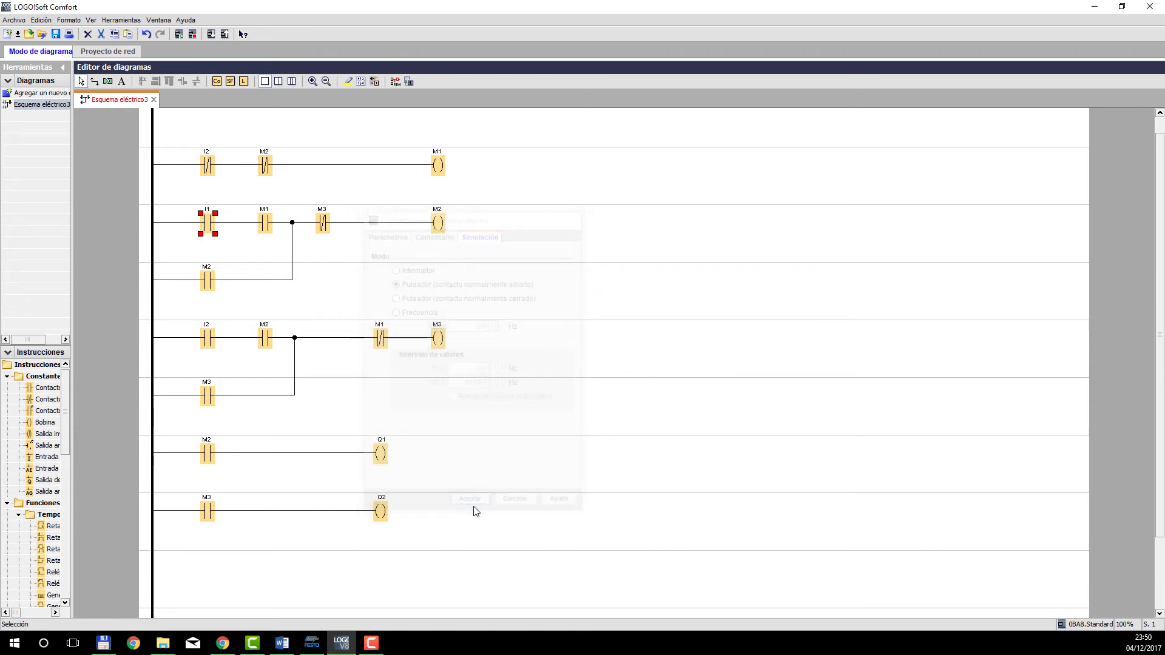
Check the simulation mode of the normally closed contact I2 on the first row and accept its settings.
double_click(208, 166)
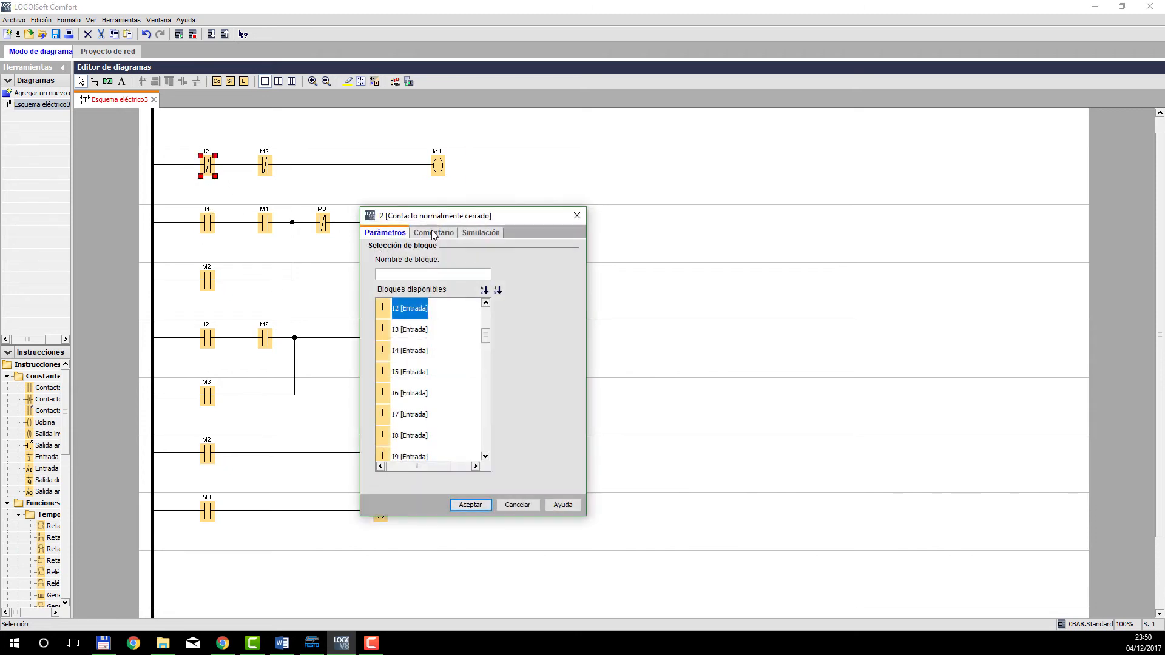
click(482, 234)
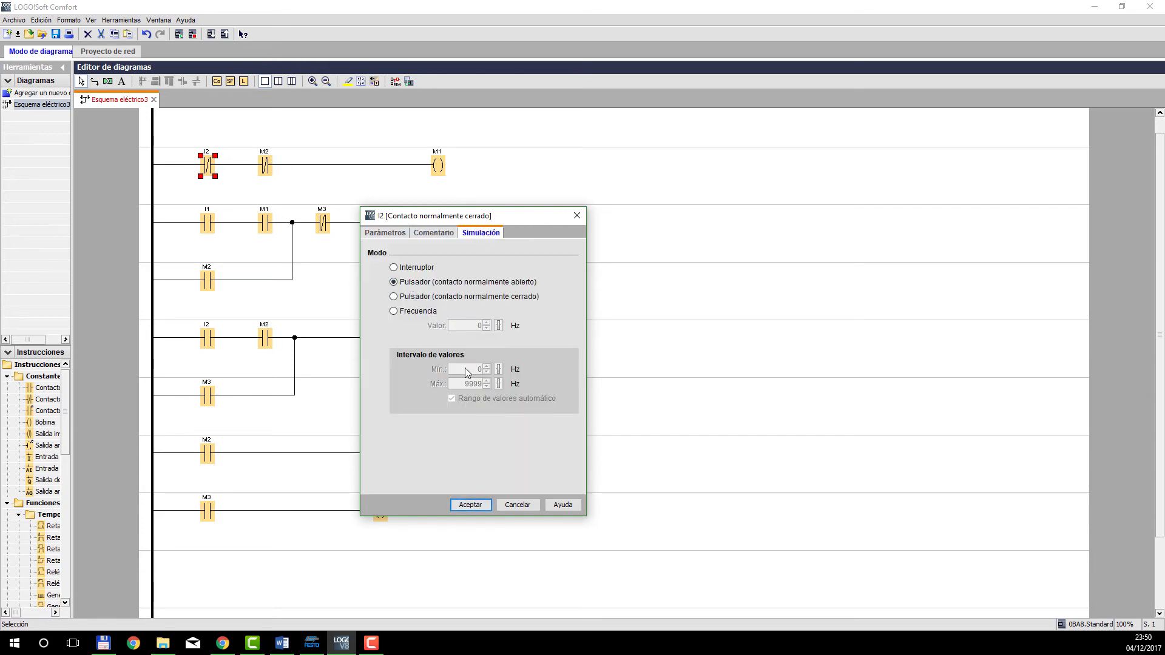
click(476, 505)
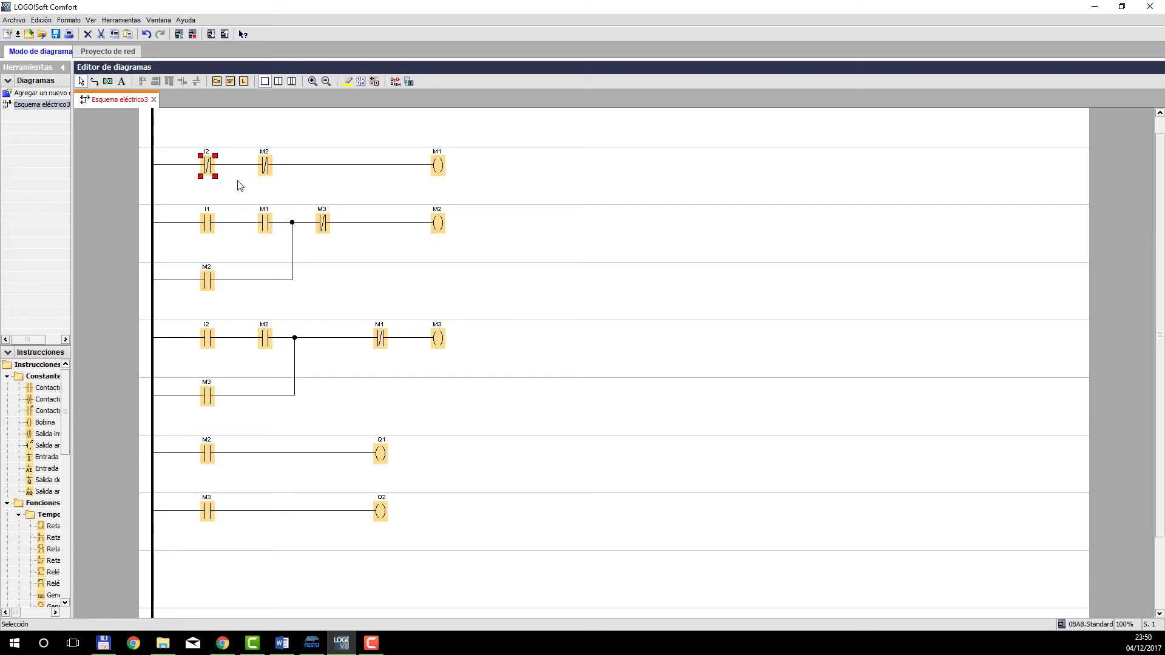
Start the simulation and test one full cycle by actuating input I1, followed by input I2.
click(395, 83)
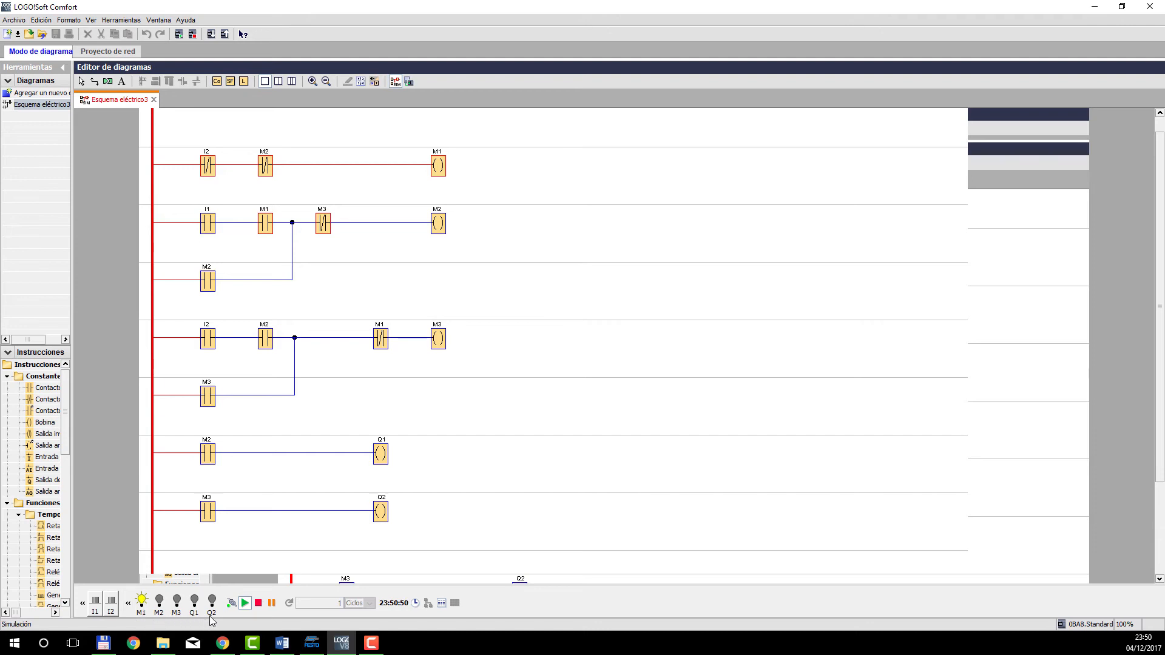
click(99, 605)
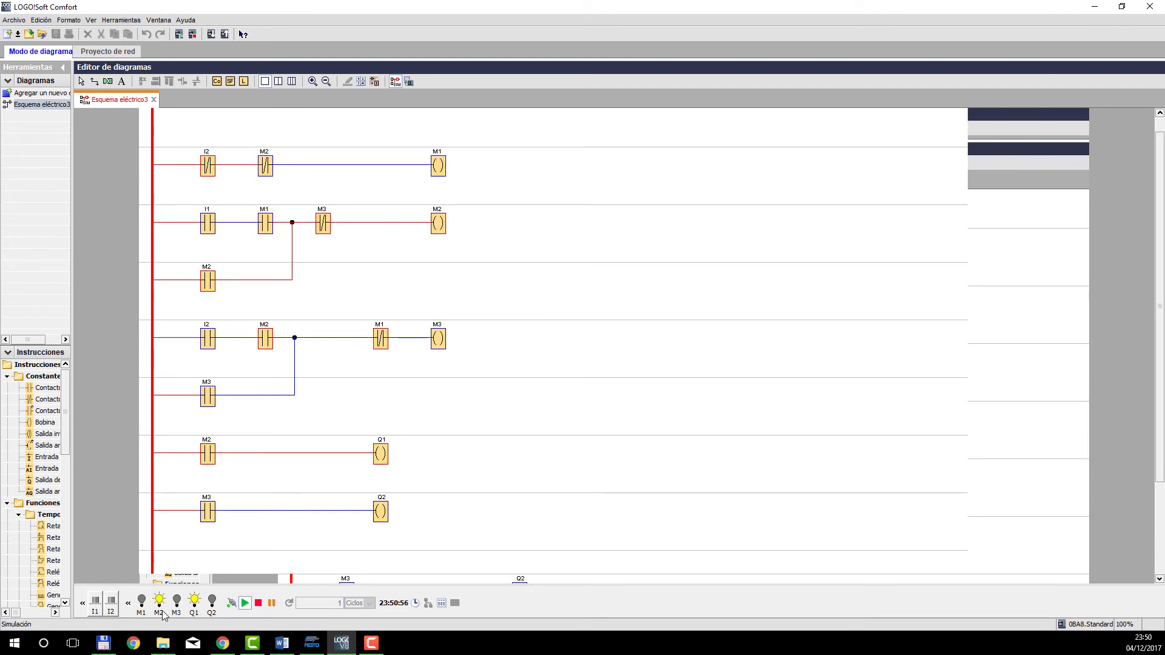
click(112, 613)
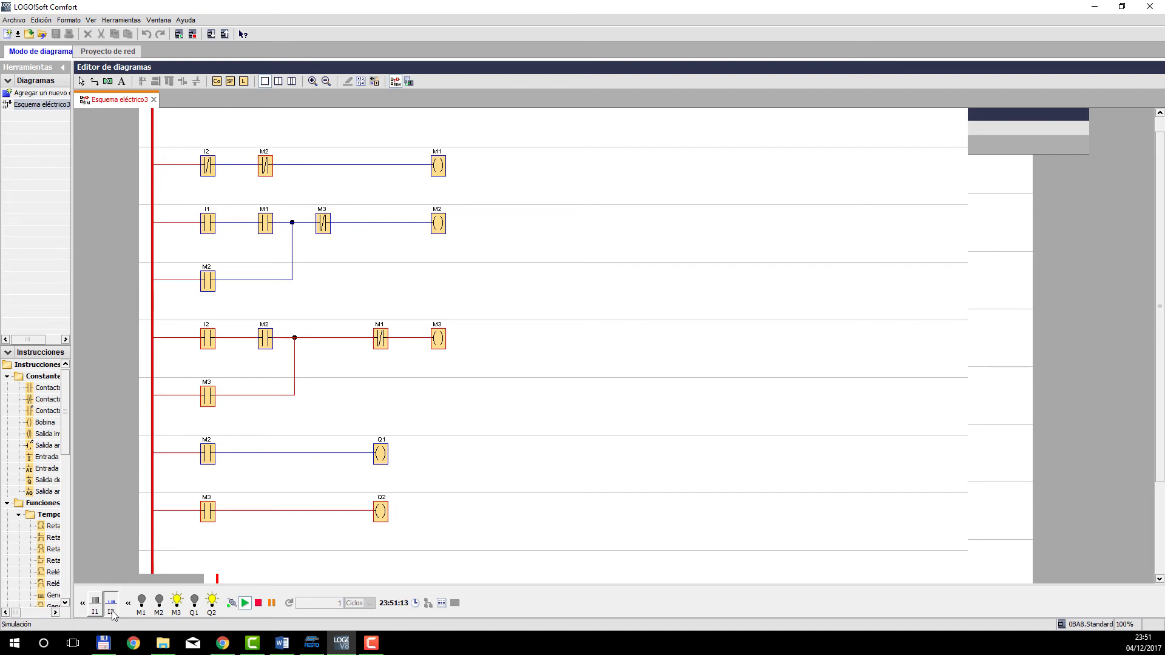
click(112, 612)
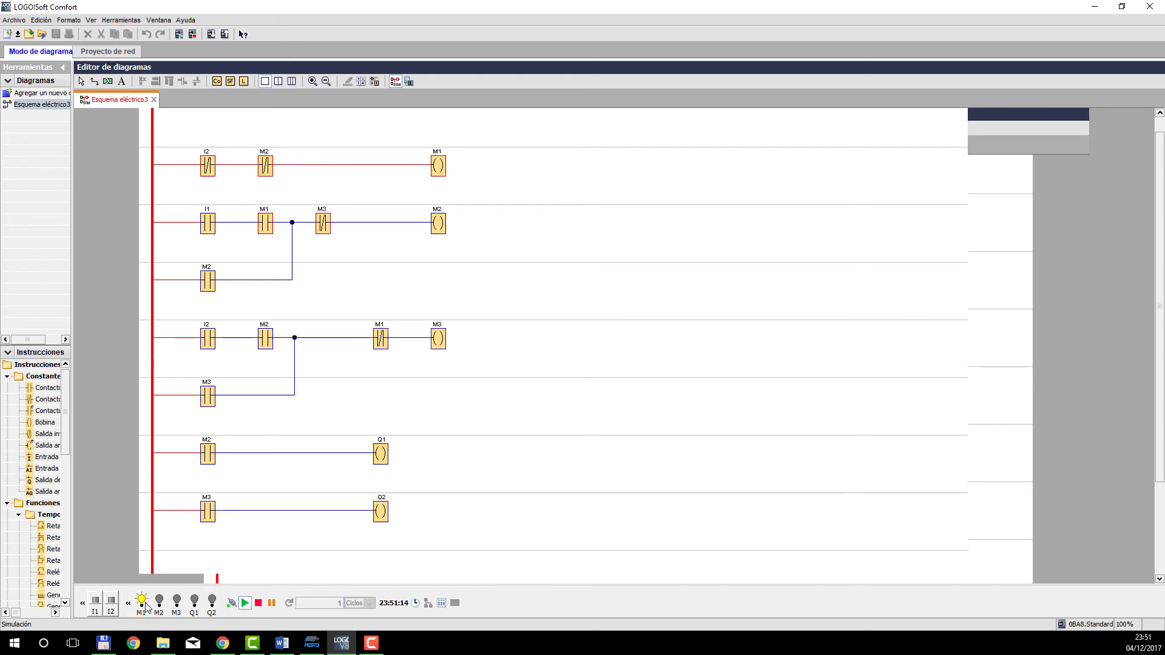
Repeat the simulated cycle with inputs I1 and I2, then stop the simulation and leave simulation mode.
click(95, 610)
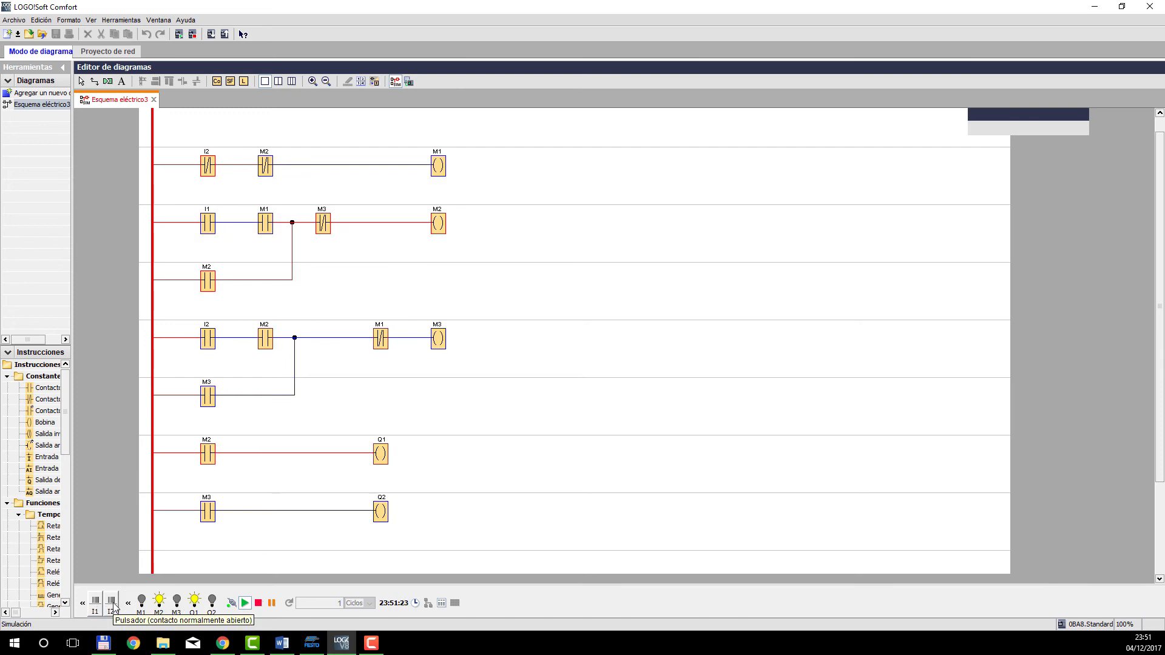
click(112, 603)
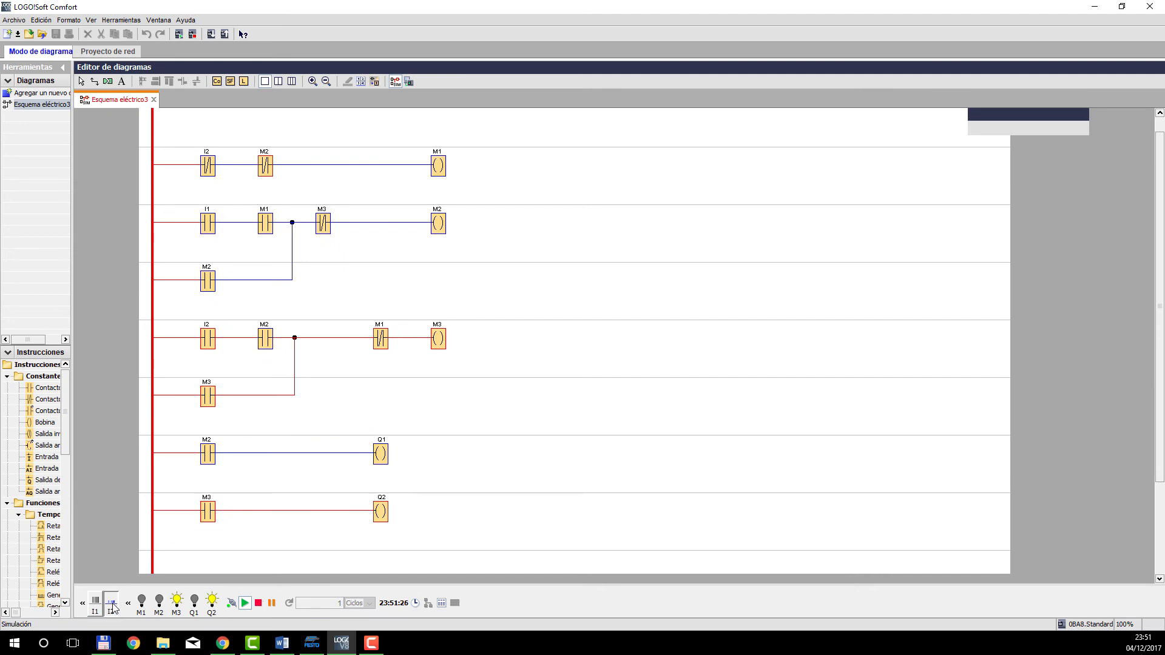
click(112, 606)
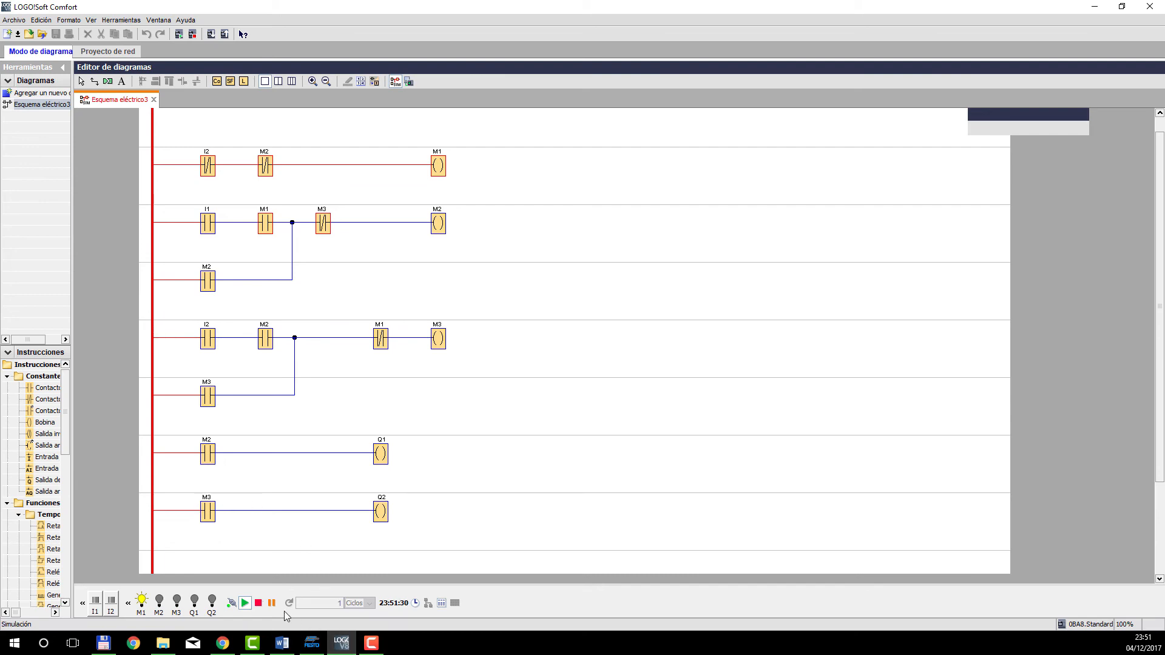
click(258, 603)
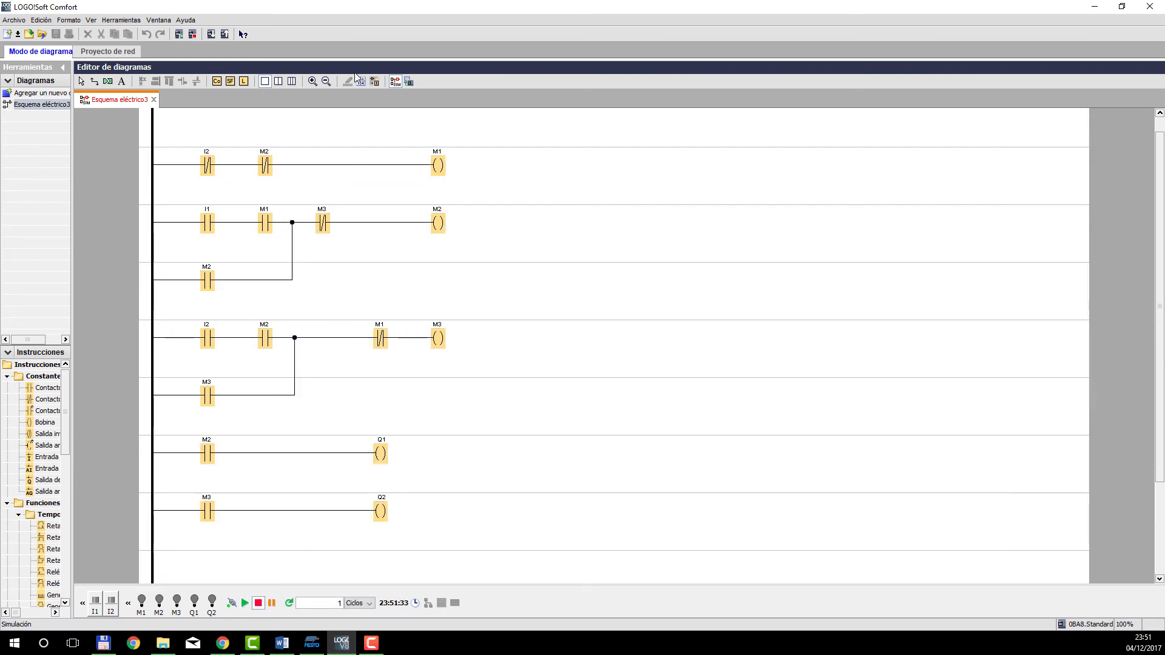
click(395, 81)
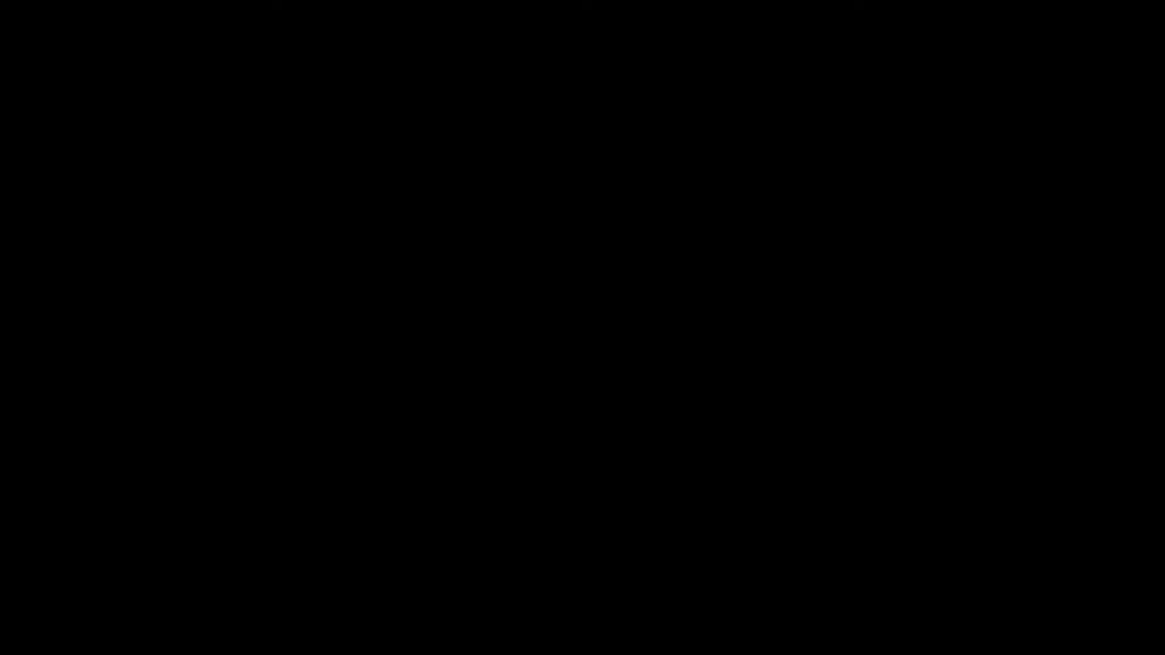